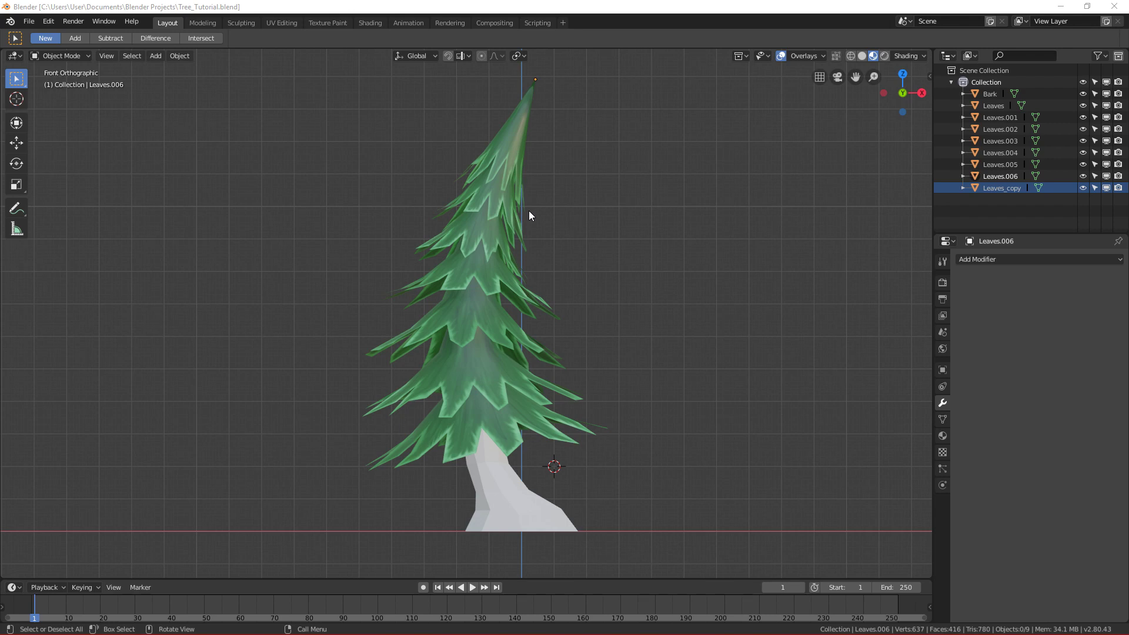
Select the tree's Bark trunk and switch the window to fullscreen
{"action": "left_click", "coordinate": [613, 381]}
{"action": "left_click", "coordinate": [509, 492]}
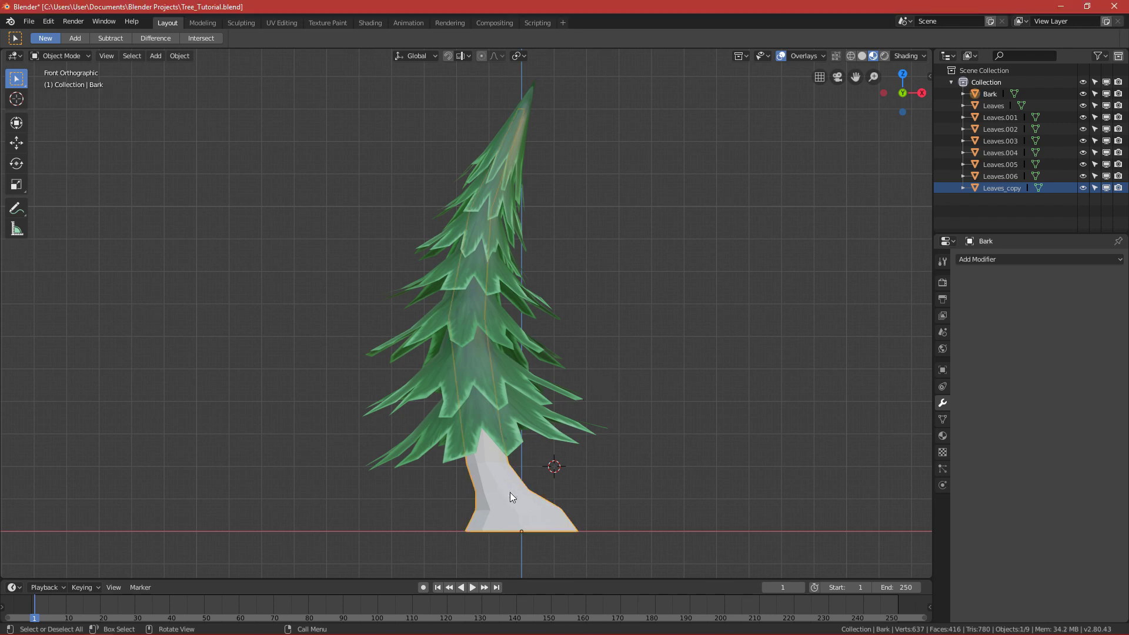
{"action": "left_click", "coordinate": [104, 24]}
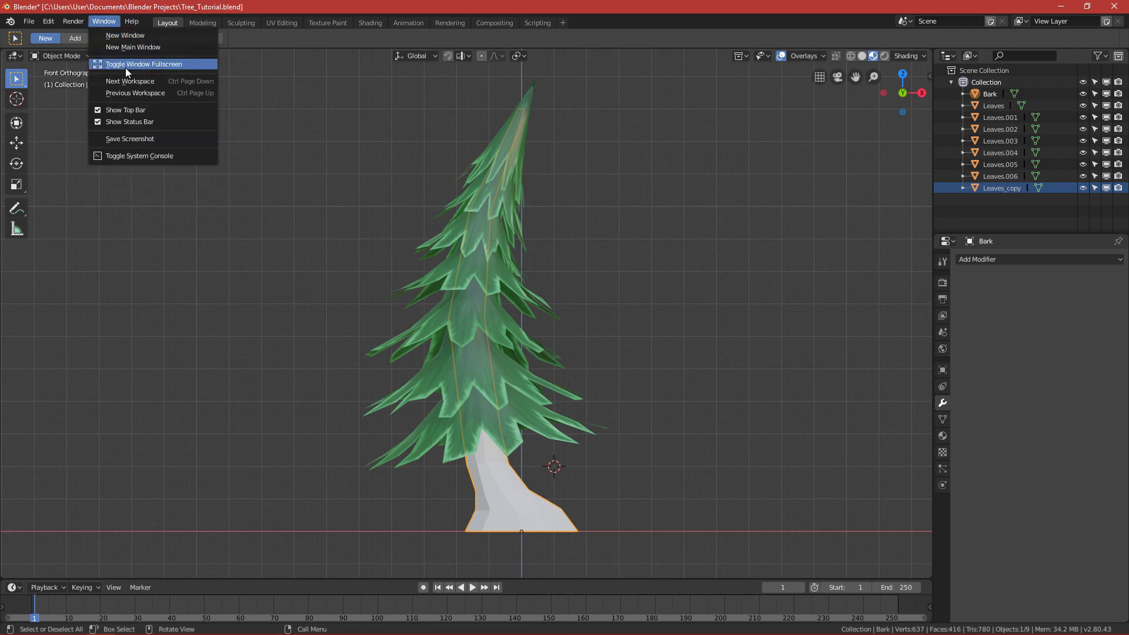
{"action": "left_click", "coordinate": [134, 64]}
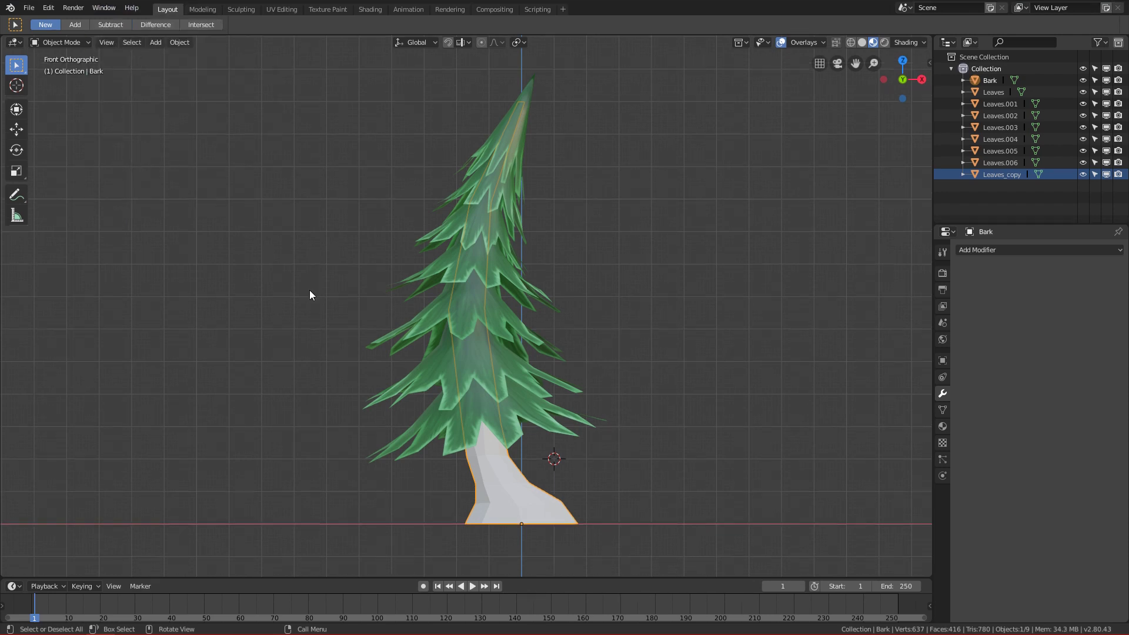
Apply smooth shading to the Bark trunk object
{"action": "scroll", "coordinate": [500, 453], "scroll_direction": "up", "scroll_amount": 5}
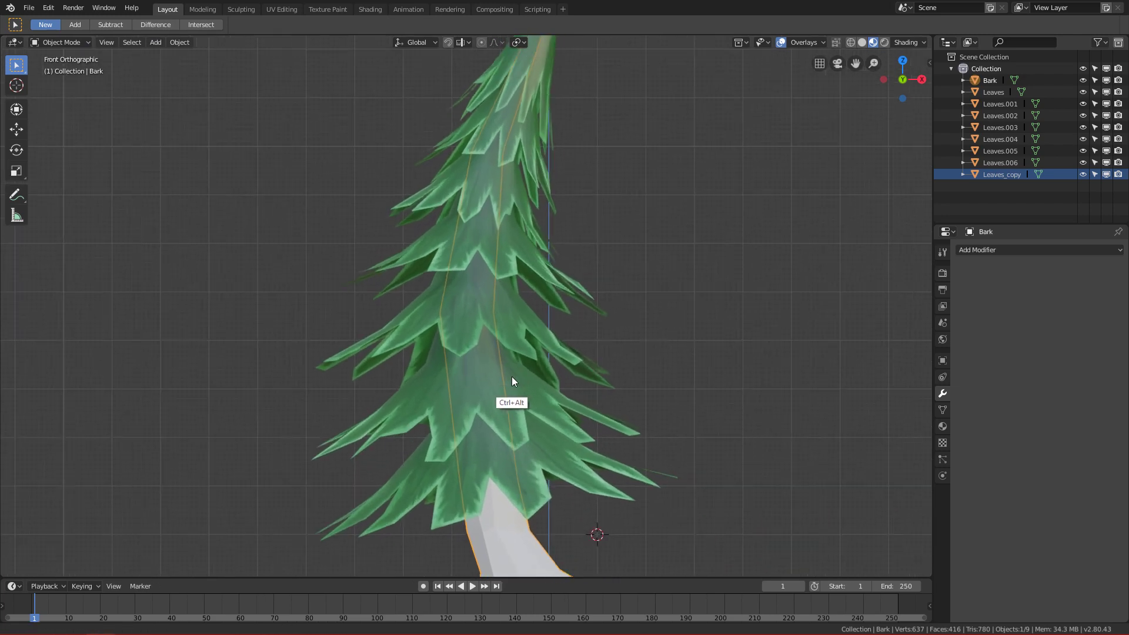
{"action": "scroll", "coordinate": [511, 376], "scroll_direction": "down", "scroll_amount": 4}
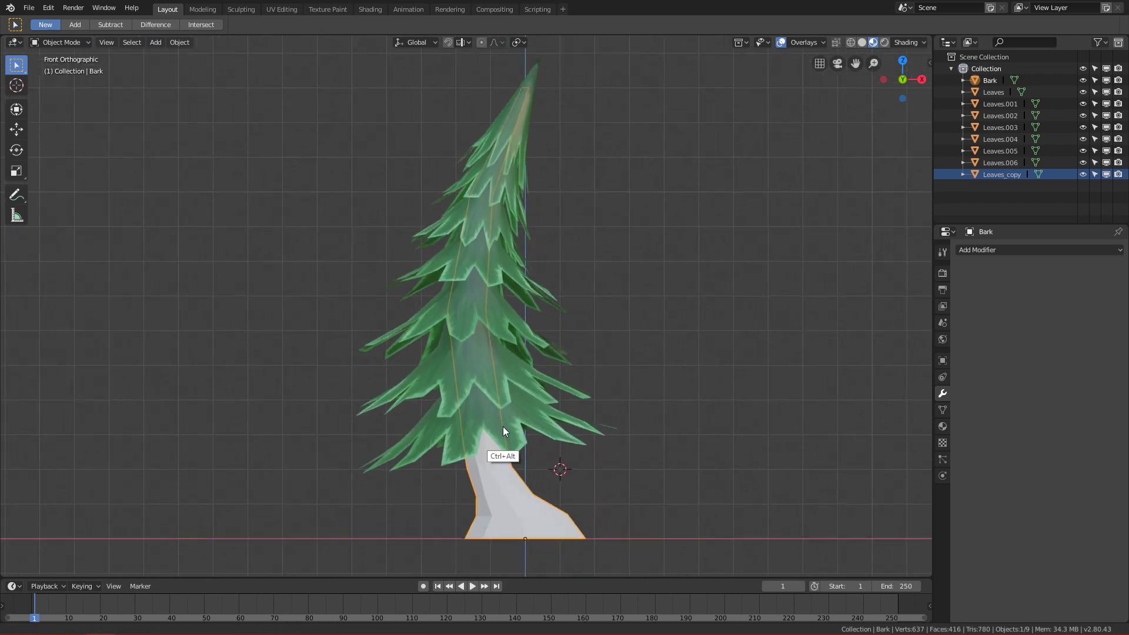
{"action": "left_click", "coordinate": [504, 513]}
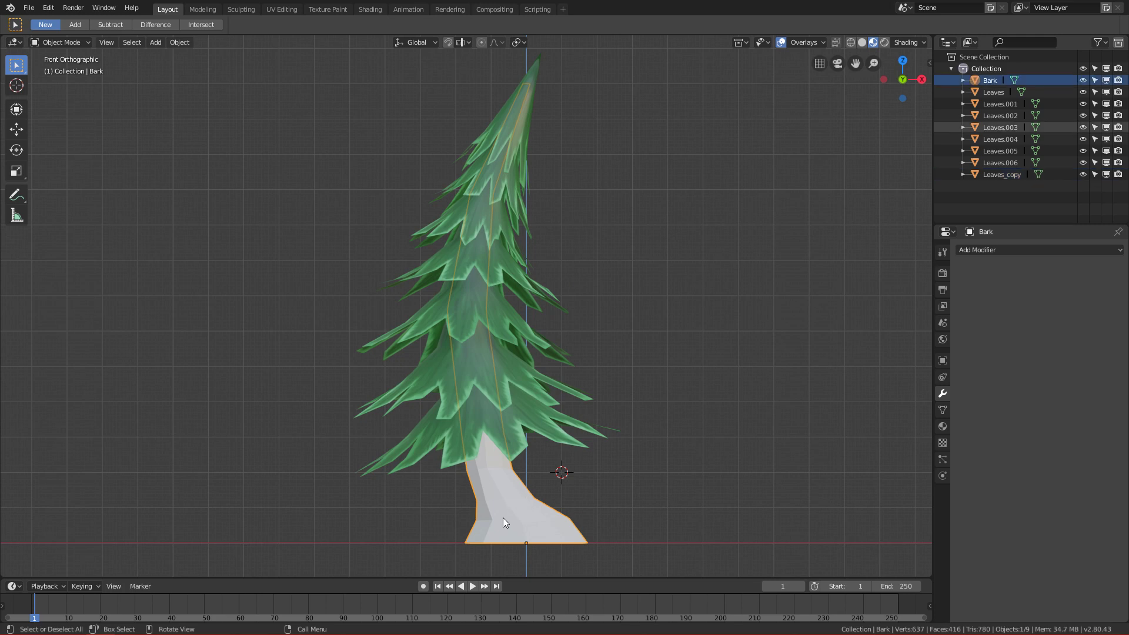
{"action": "right_click", "coordinate": [499, 516]}
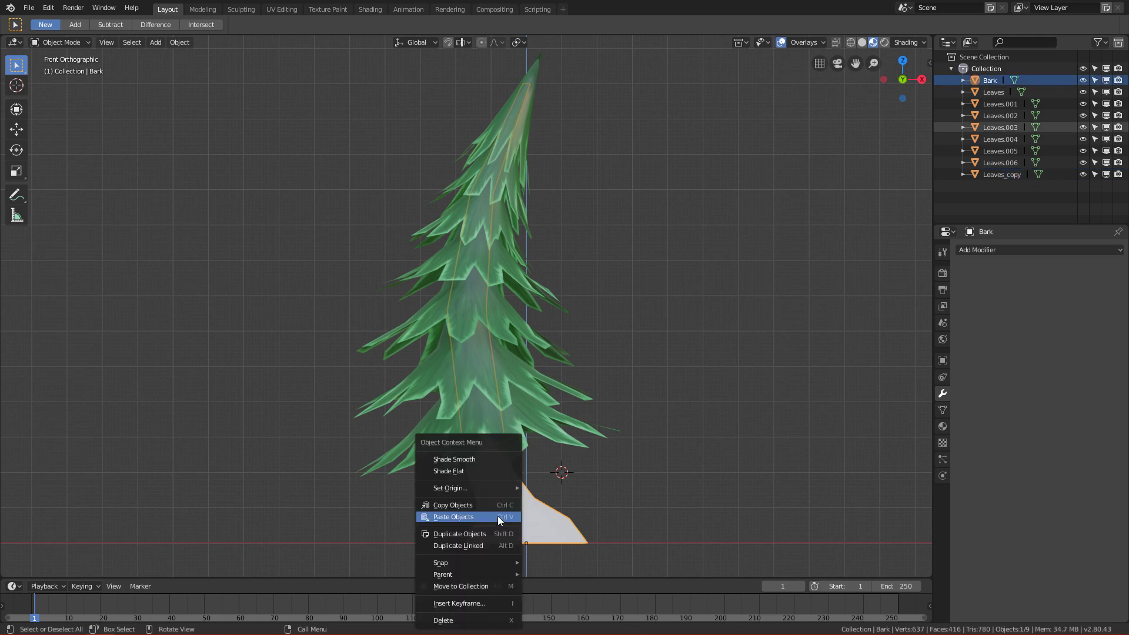
{"action": "left_click", "coordinate": [483, 458]}
{"action": "key", "text": "alt+shift"}
{"action": "scroll", "coordinate": [590, 465], "scroll_direction": "up", "scroll_amount": 4}
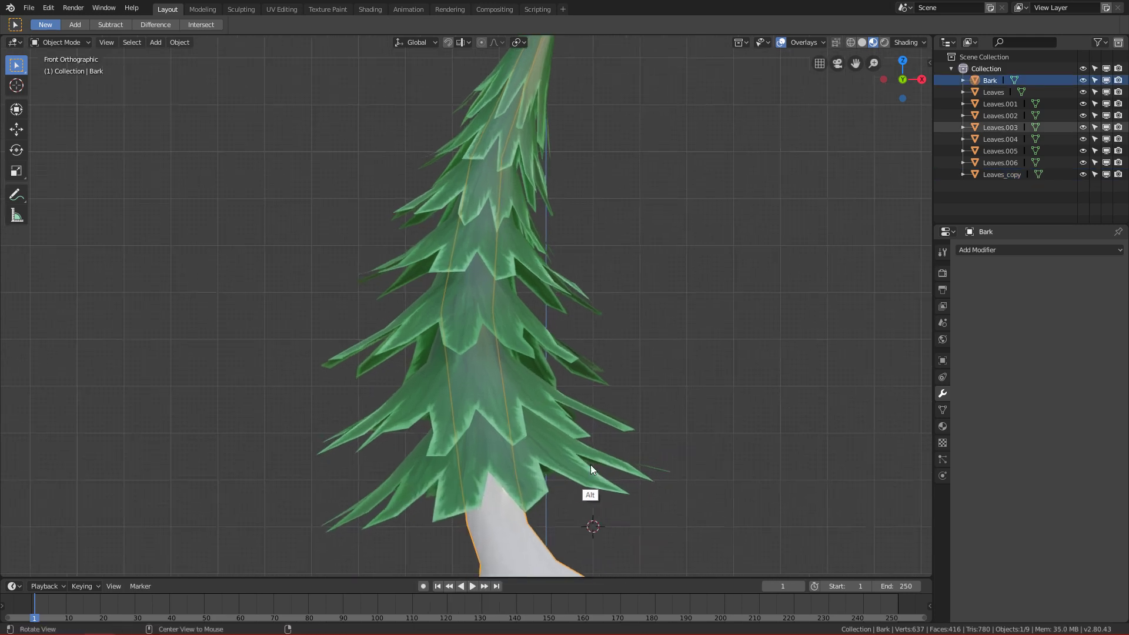
{"action": "left_click_drag", "start_coordinate": [552, 415], "coordinate": [577, 413], "text": "alt+shift"}
In the Texture Paint workspace, add a new material to the trunk and name it Bark
{"action": "left_click", "coordinate": [327, 9]}
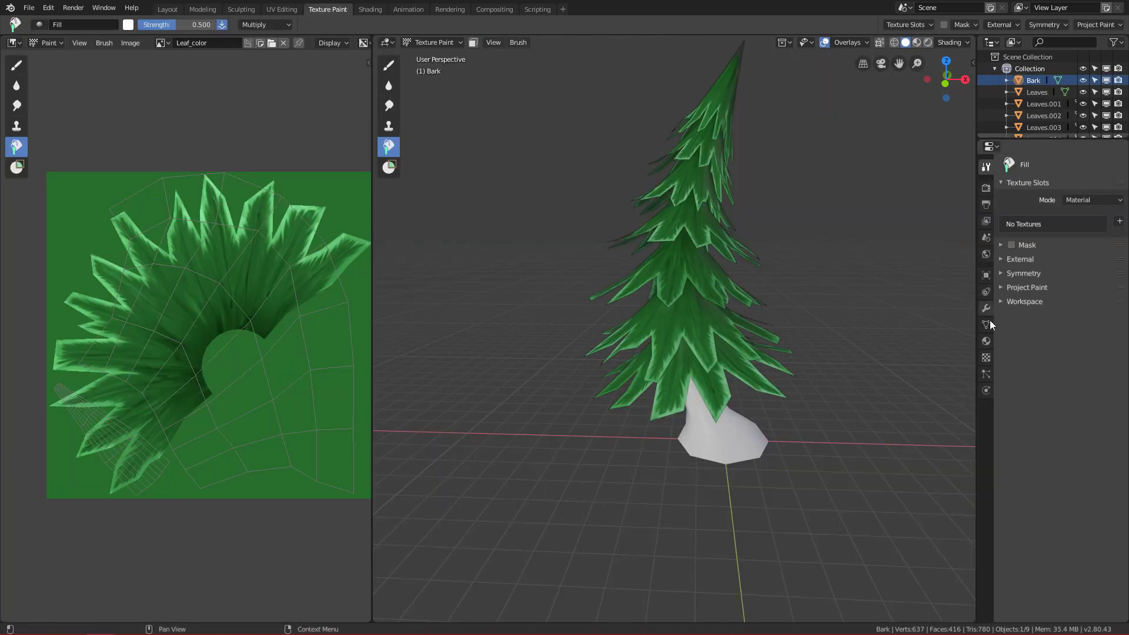
{"action": "left_click", "coordinate": [987, 341]}
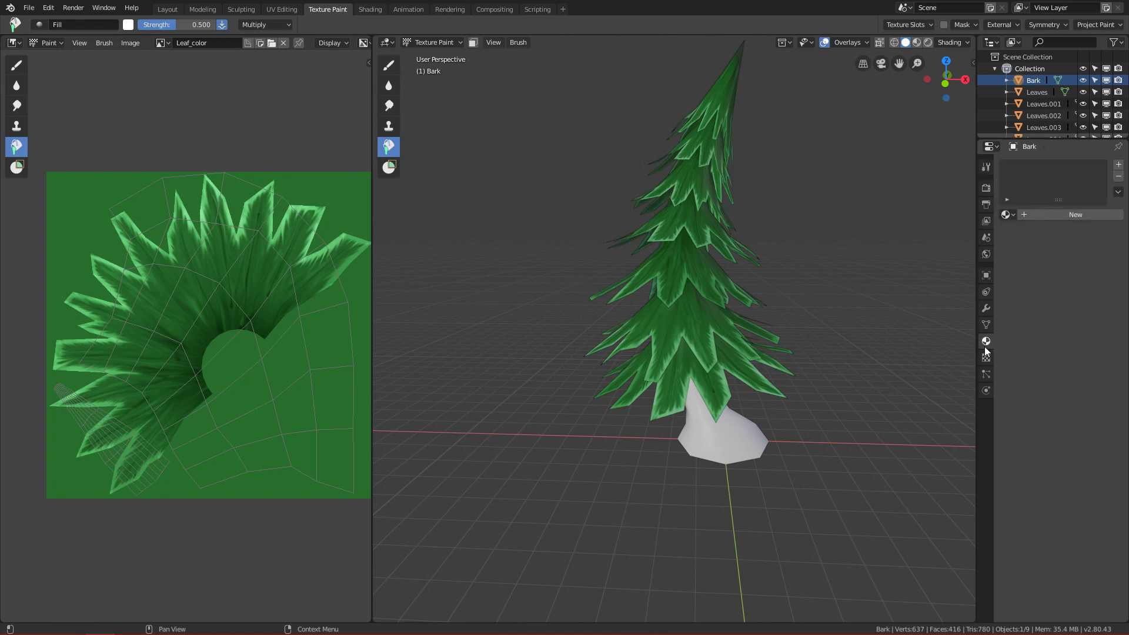
{"action": "left_click", "coordinate": [1052, 214]}
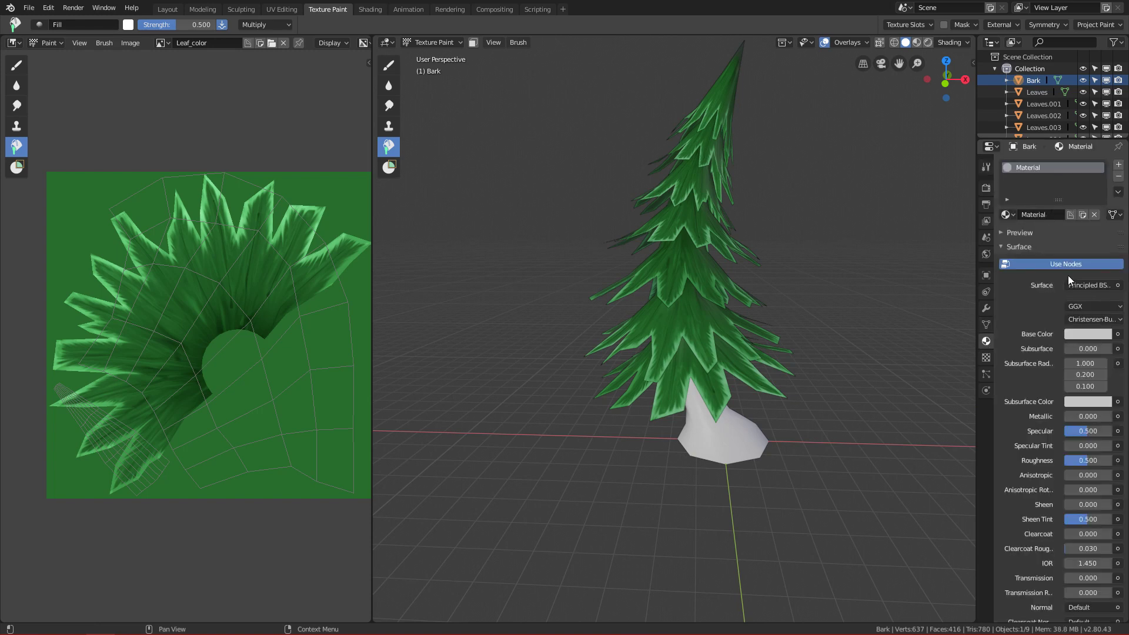
{"action": "double_click", "coordinate": [1035, 216]}
{"action": "type", "text": "Bark"}
{"action": "key", "text": "Return"}
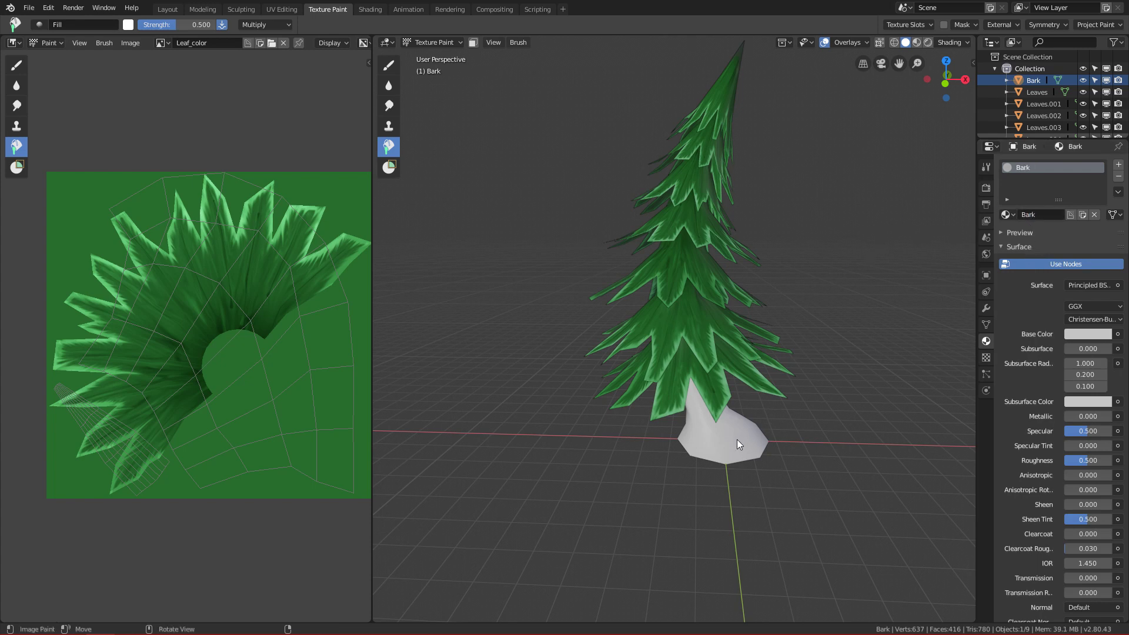
{"action": "key", "text": "Tab"}
{"action": "key", "text": "ctrl+Tab"}
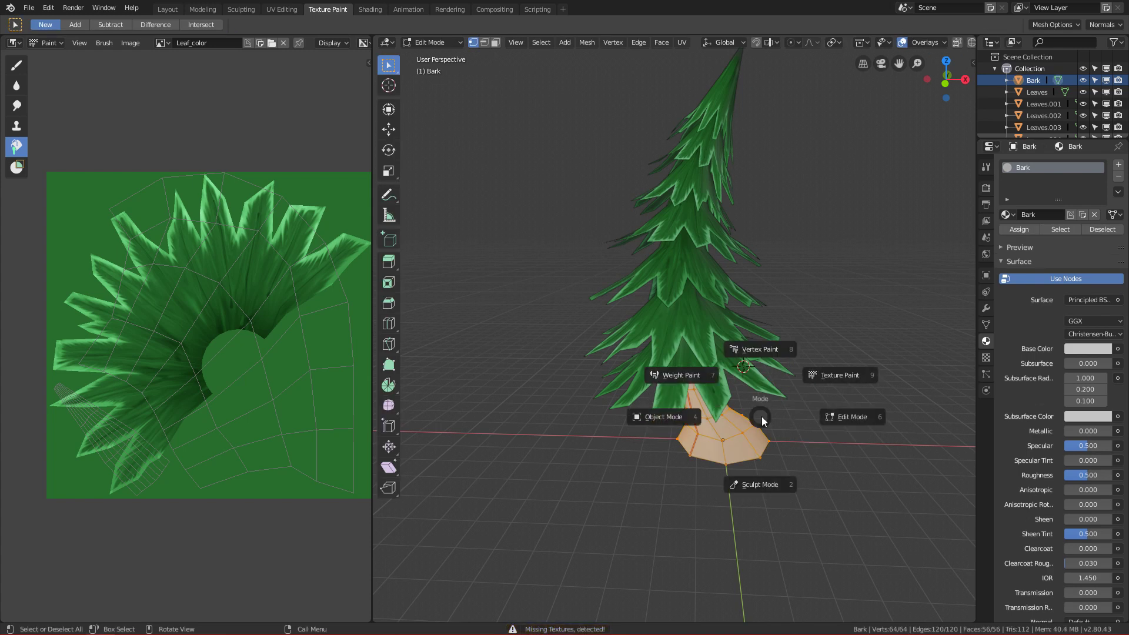
{"action": "left_click", "coordinate": [830, 379]}
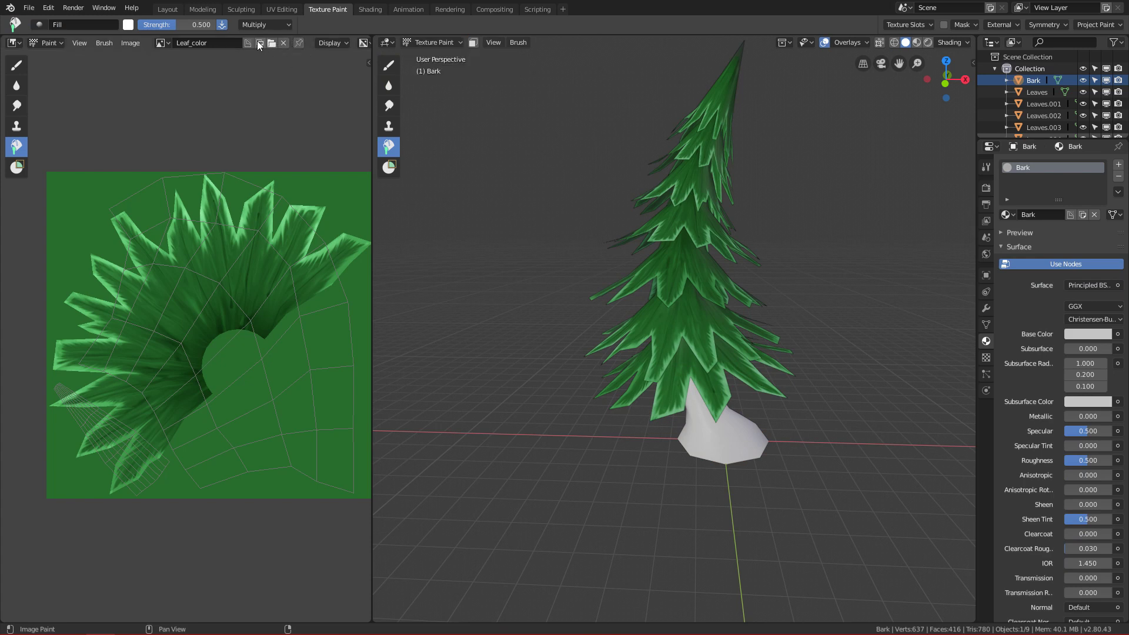
Unlink the Leaf_color image from the image editor and create a blank dark brown image named Bark_Color
{"action": "left_click", "coordinate": [282, 43]}
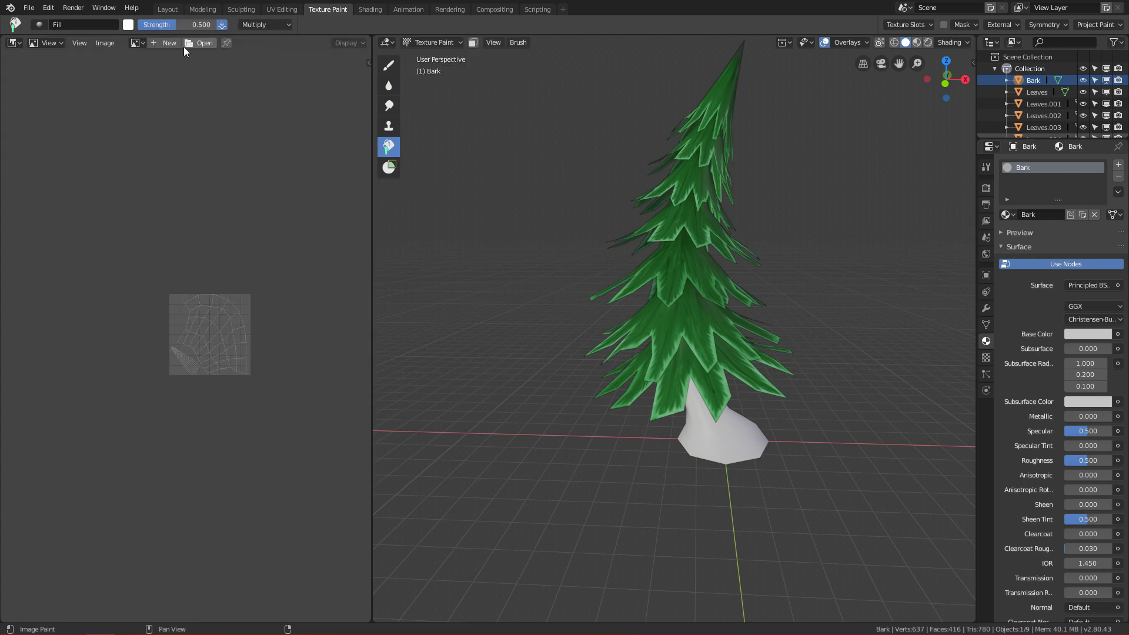
{"action": "left_click", "coordinate": [169, 44]}
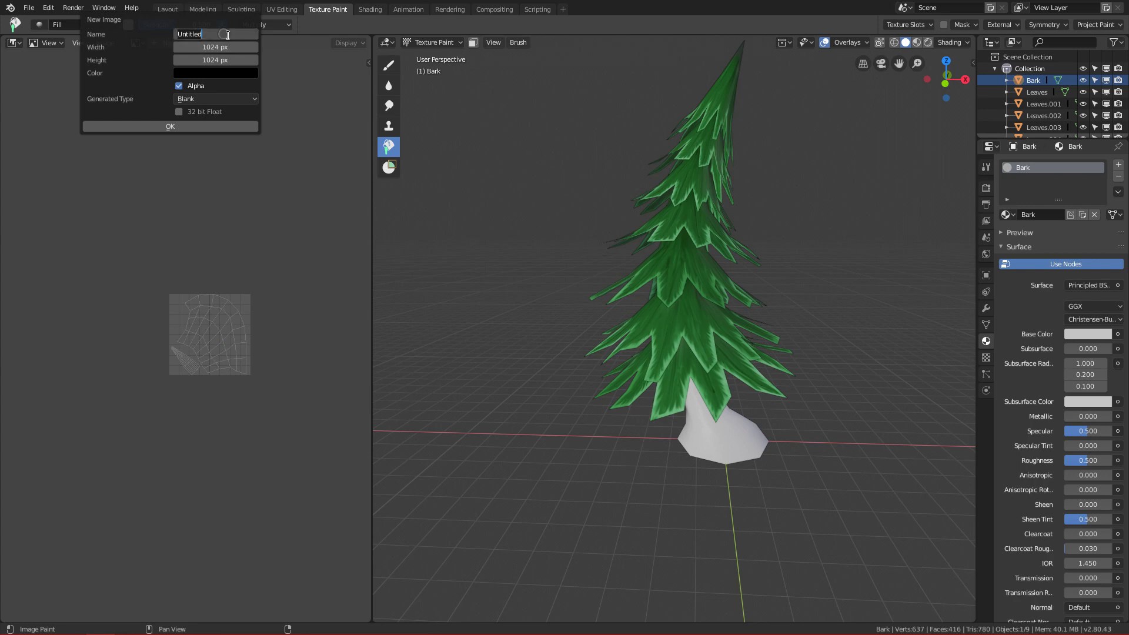
{"action": "type", "text": "Bark_Color"}
{"action": "key", "text": "Return"}
{"action": "left_click", "coordinate": [229, 72]}
{"action": "left_click_drag", "start_coordinate": [277, 154], "coordinate": [217, 151]}
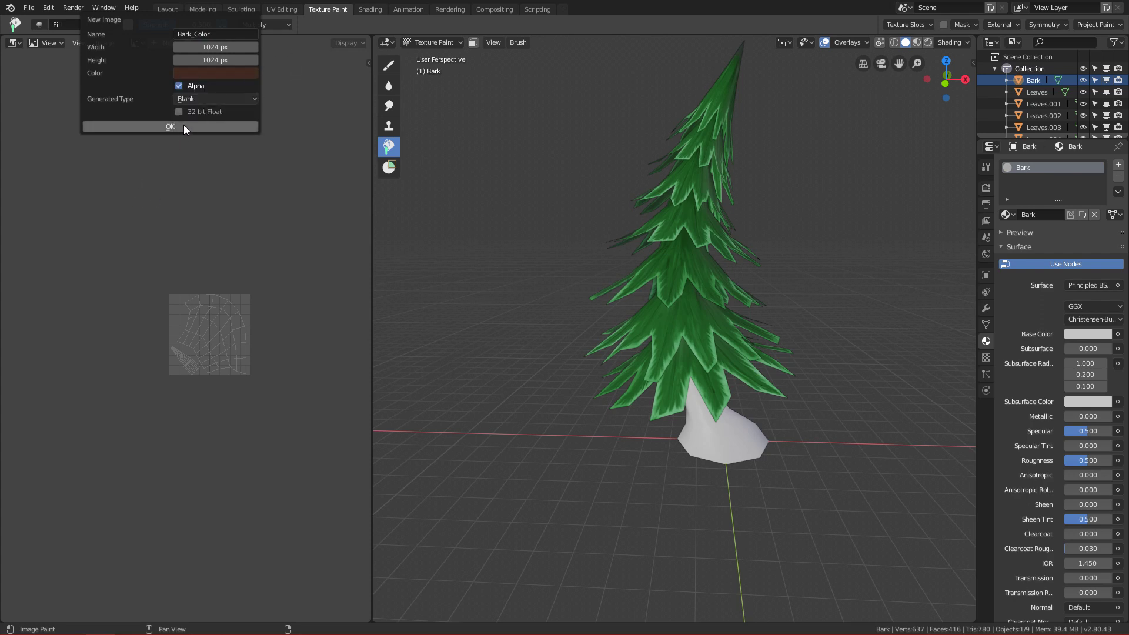
{"action": "left_click", "coordinate": [181, 126]}
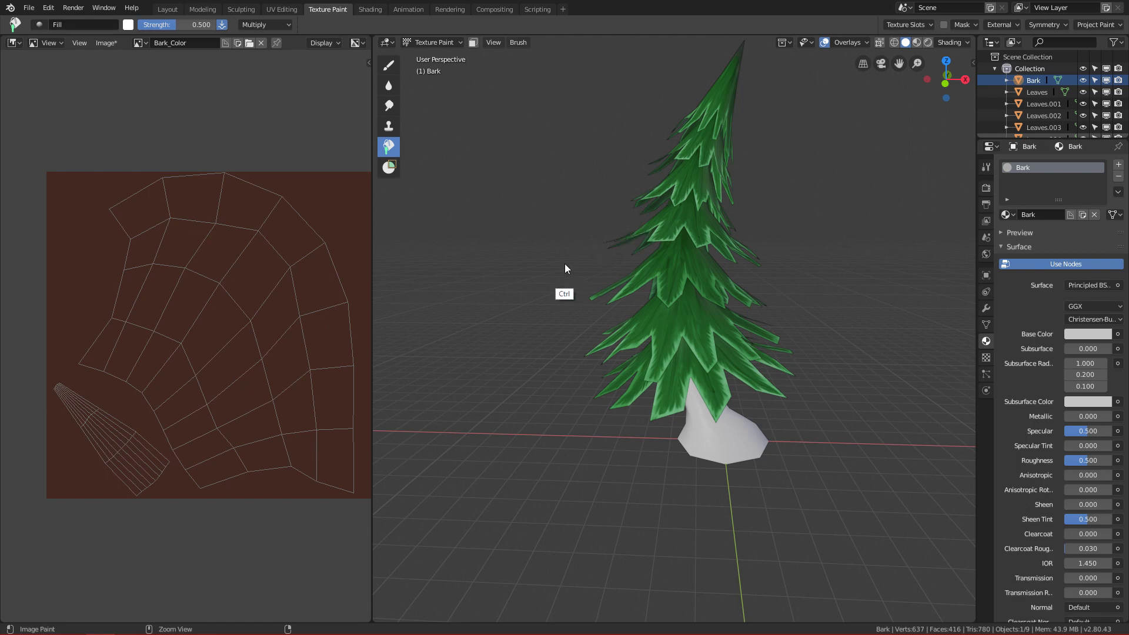
Try rendered viewport shading on the tree and settle on the material preview shading
{"action": "left_click", "coordinate": [917, 42]}
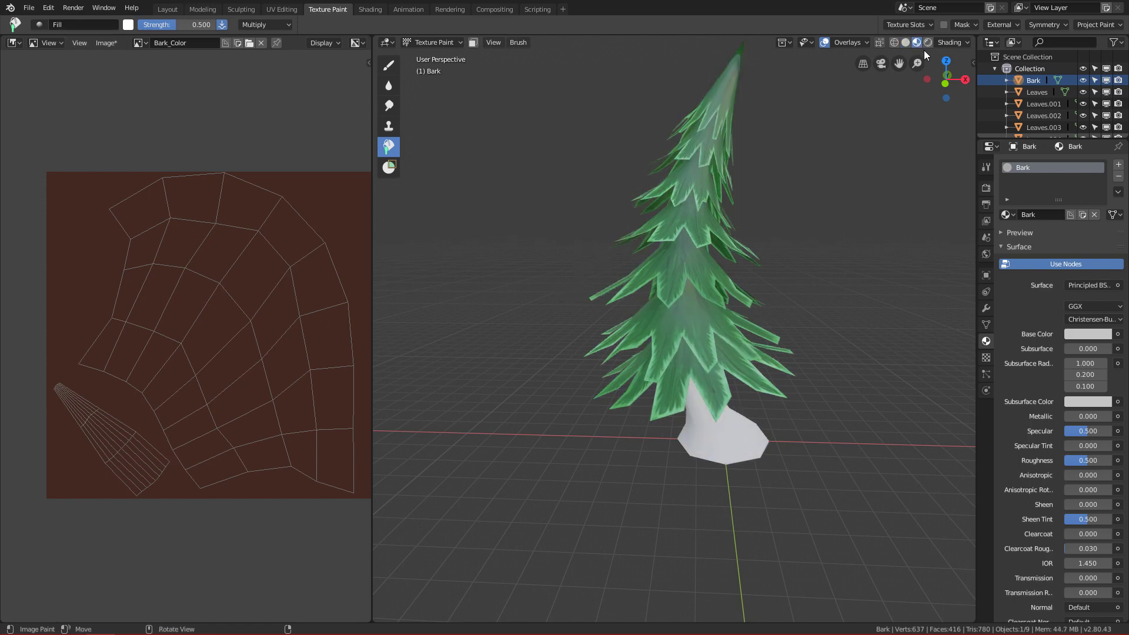
{"action": "left_click", "coordinate": [927, 42]}
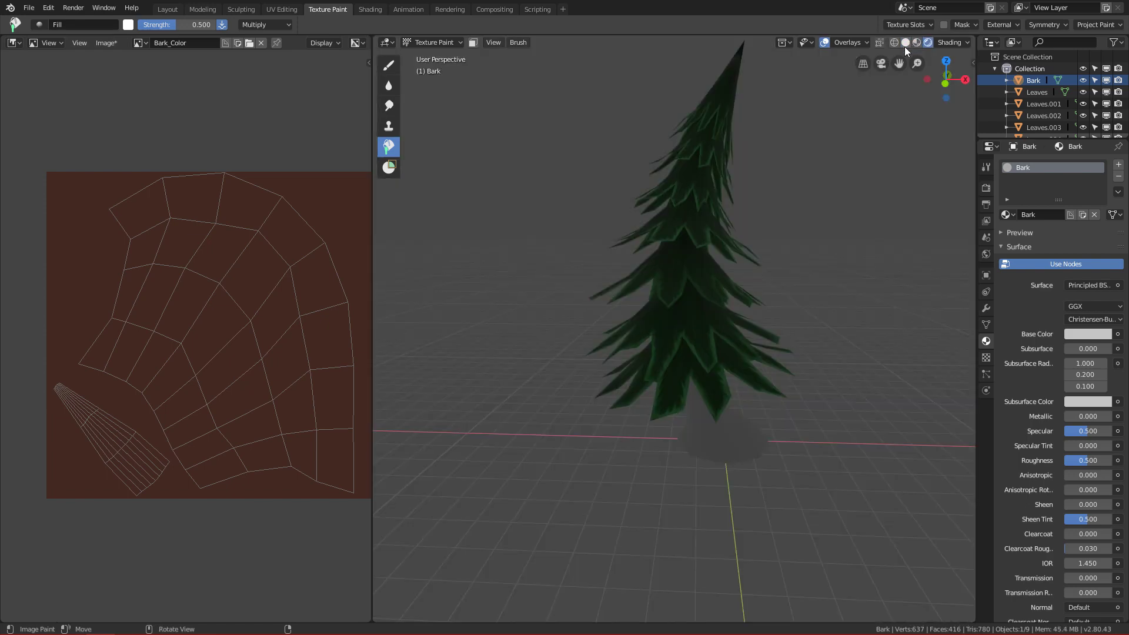
{"action": "left_click", "coordinate": [915, 41]}
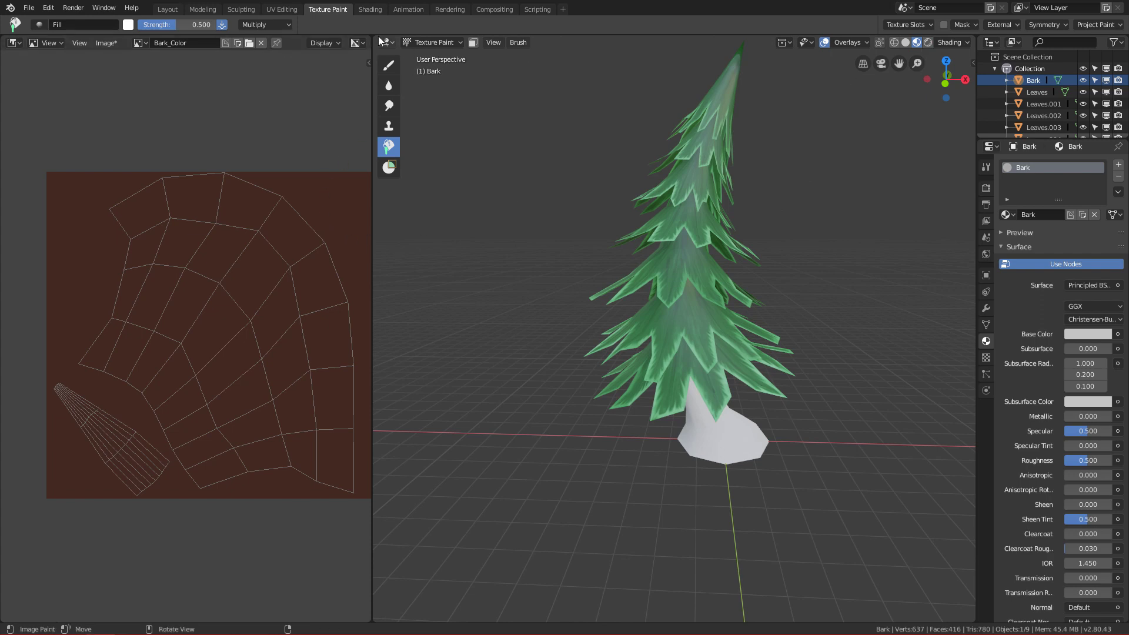
In the Shading workspace, add an Image Texture node using Bark_Color and connect its Color output to the Bark material's Base Color
{"action": "left_click", "coordinate": [370, 8]}
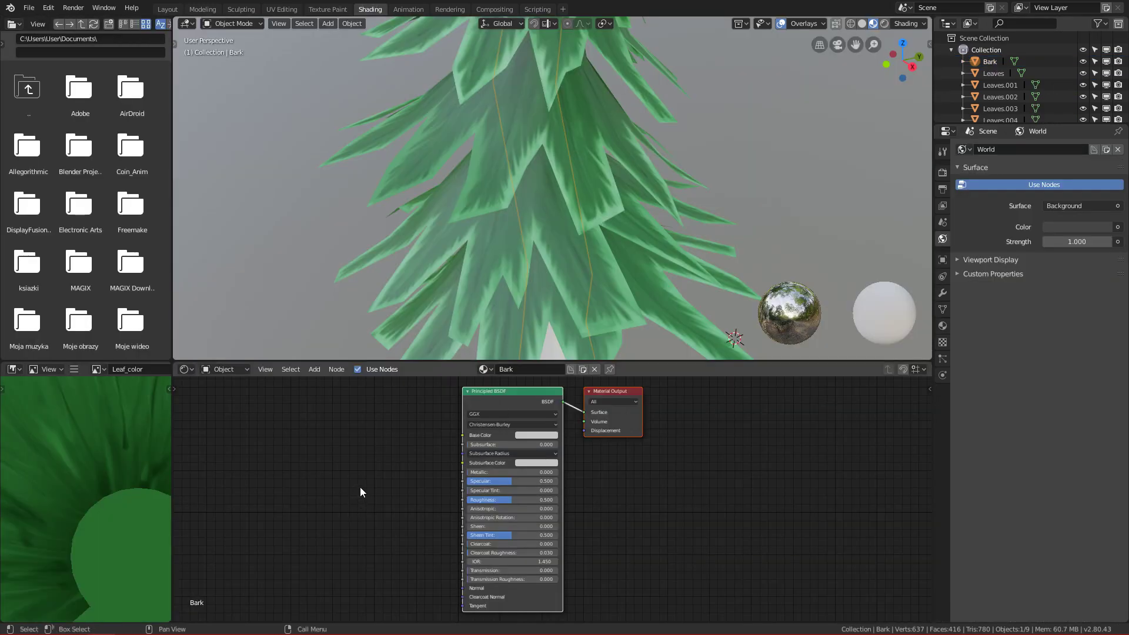
{"action": "key", "text": "shift+a"}
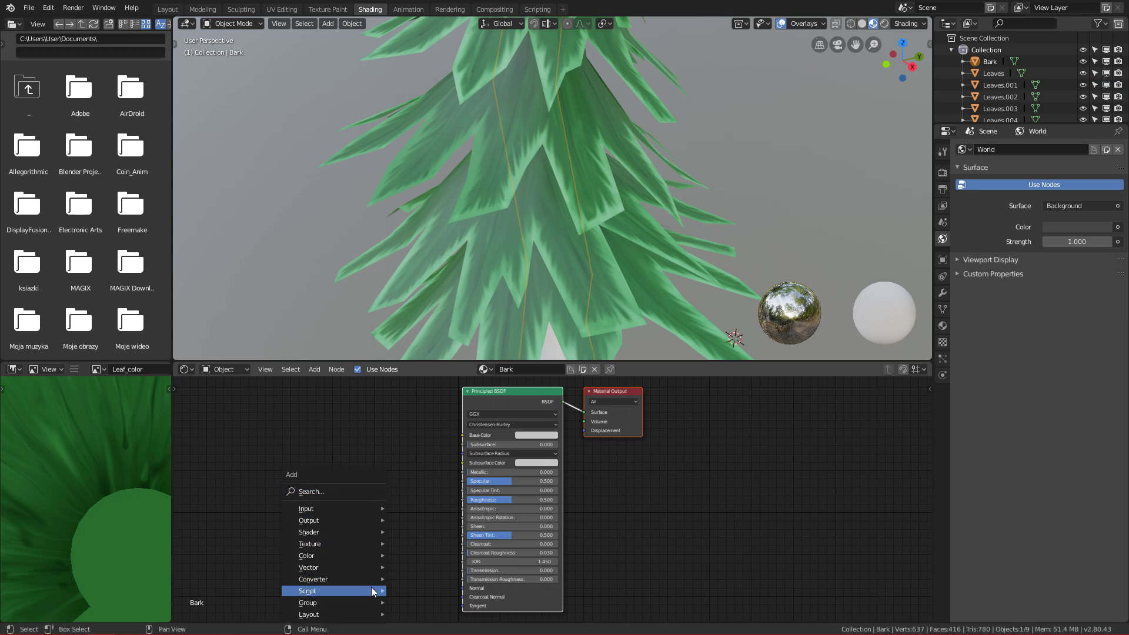
{"action": "mouse_move", "coordinate": [371, 544]}
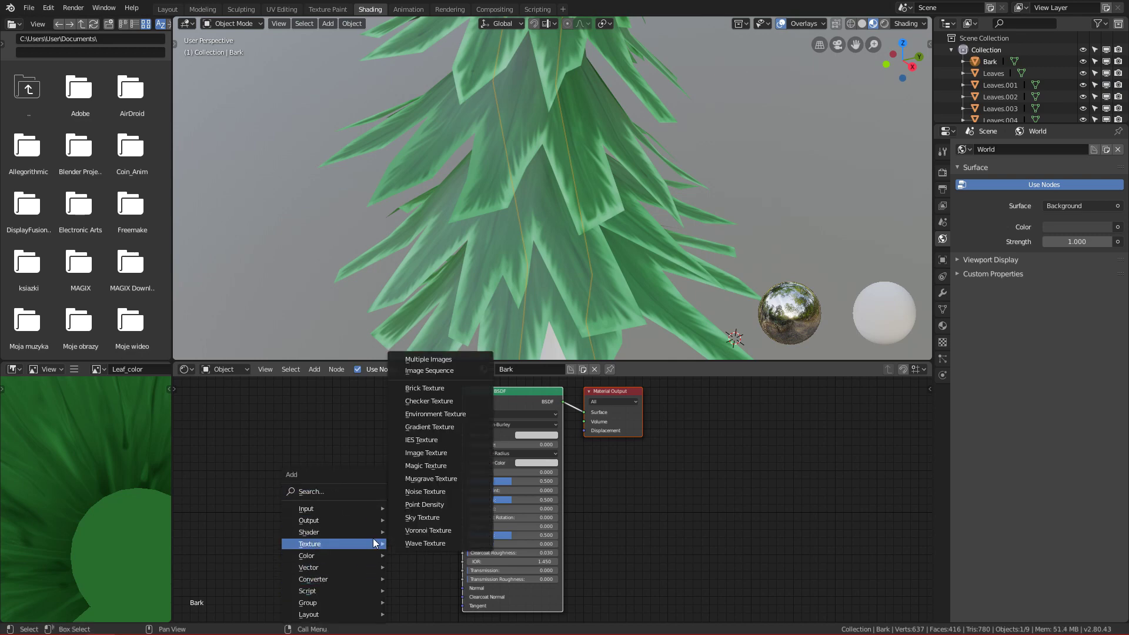
{"action": "left_click", "coordinate": [435, 452]}
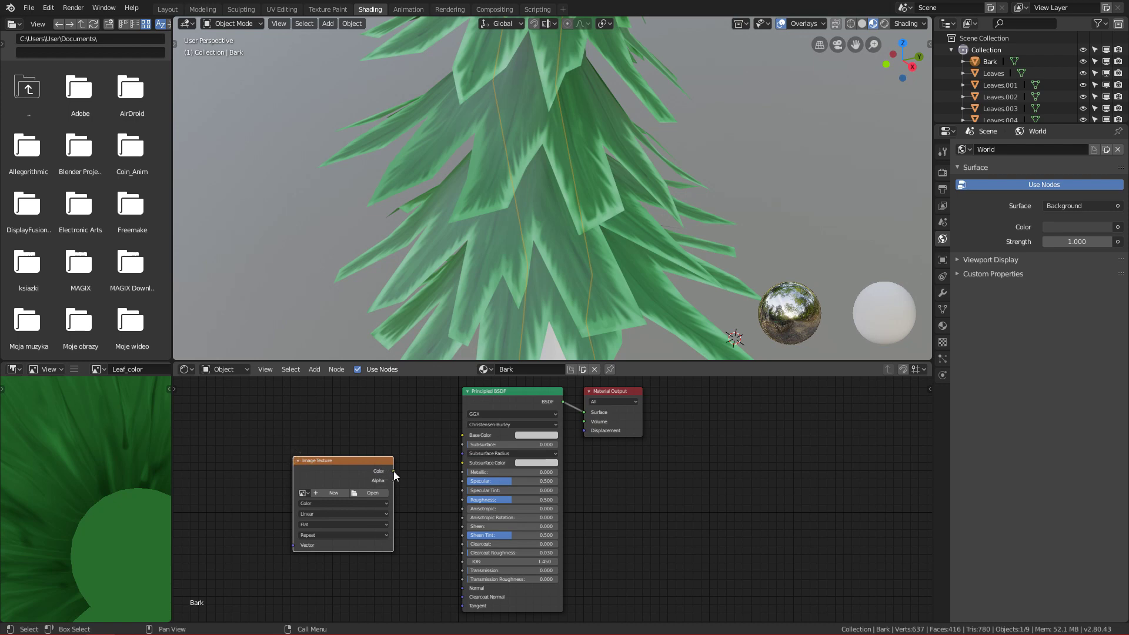
{"action": "left_click_drag", "start_coordinate": [394, 471], "coordinate": [461, 433]}
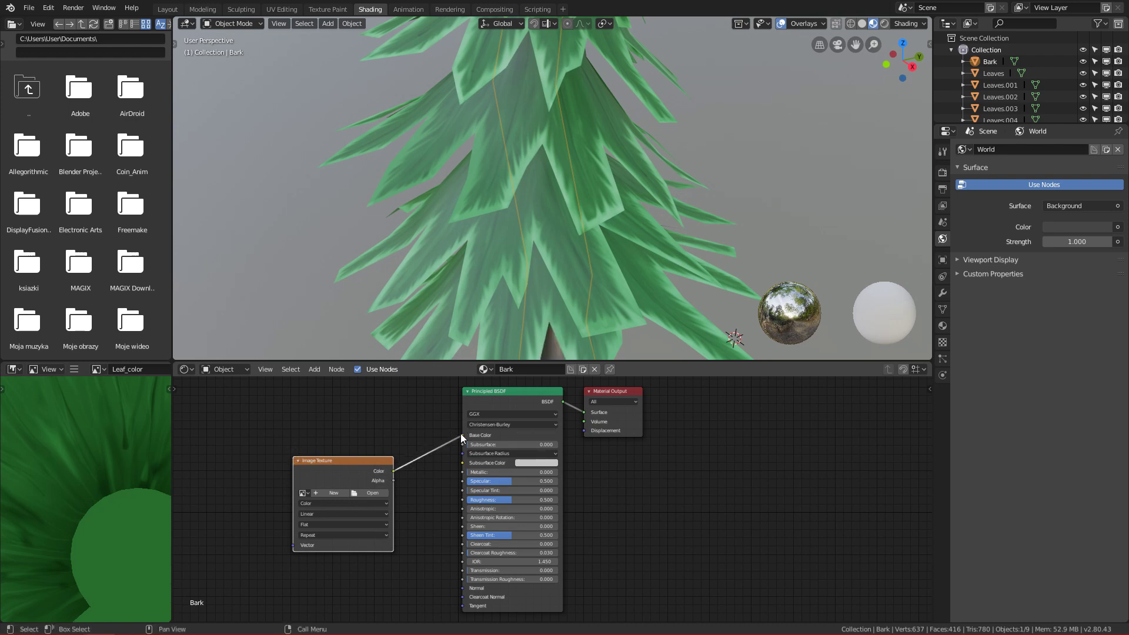
{"action": "left_click", "coordinate": [303, 493]}
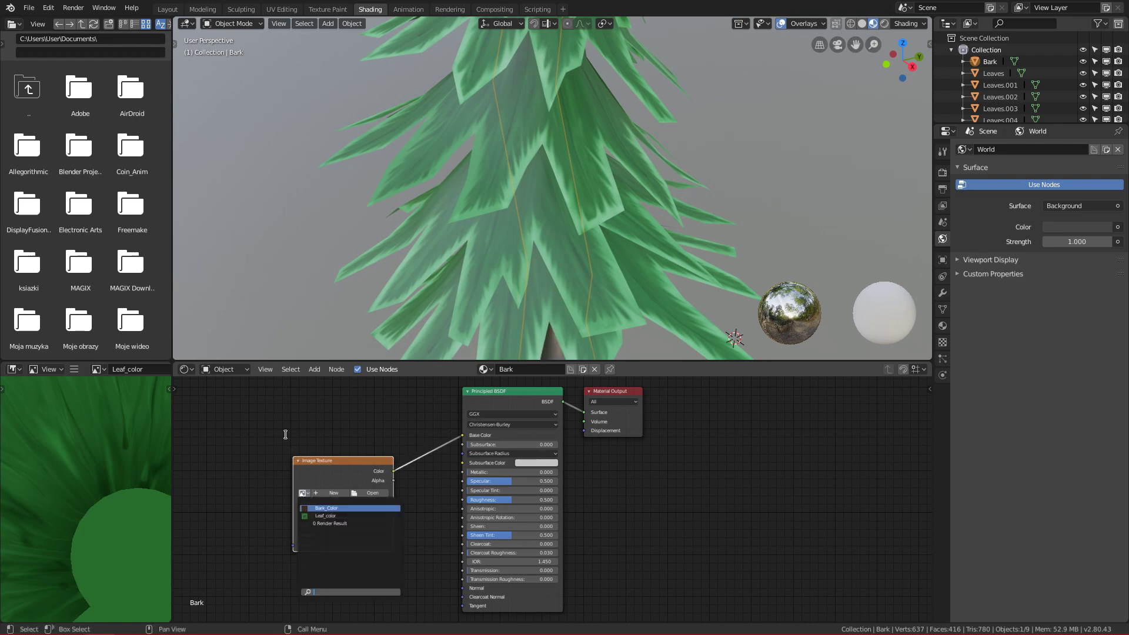
{"action": "left_click", "coordinate": [337, 508]}
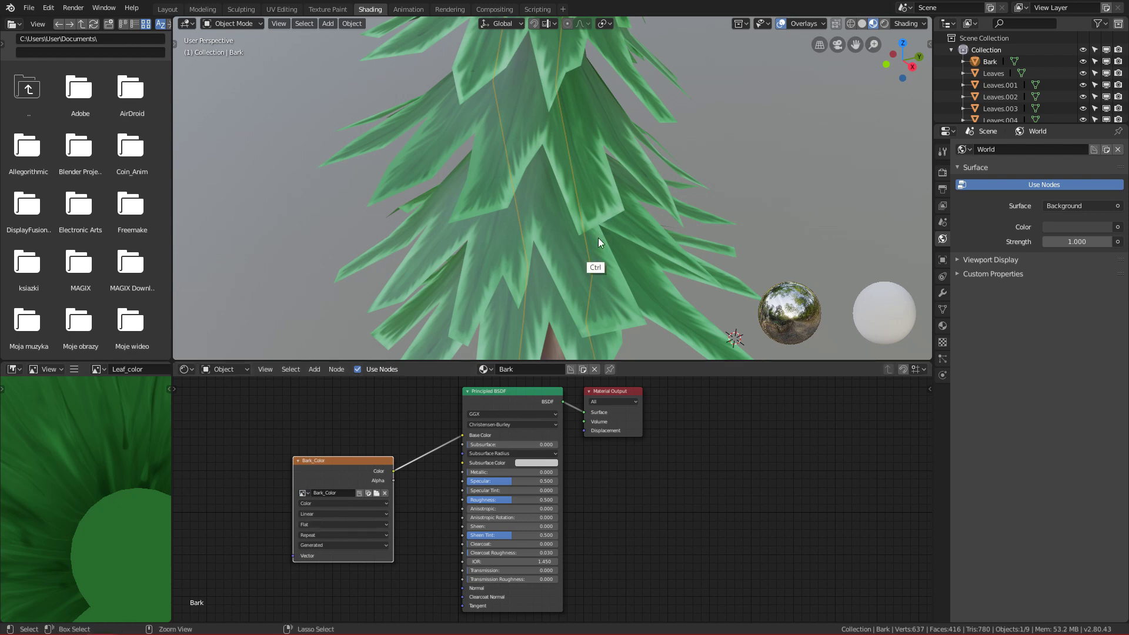
{"action": "scroll", "coordinate": [611, 247], "scroll_direction": "down", "scroll_amount": 5}
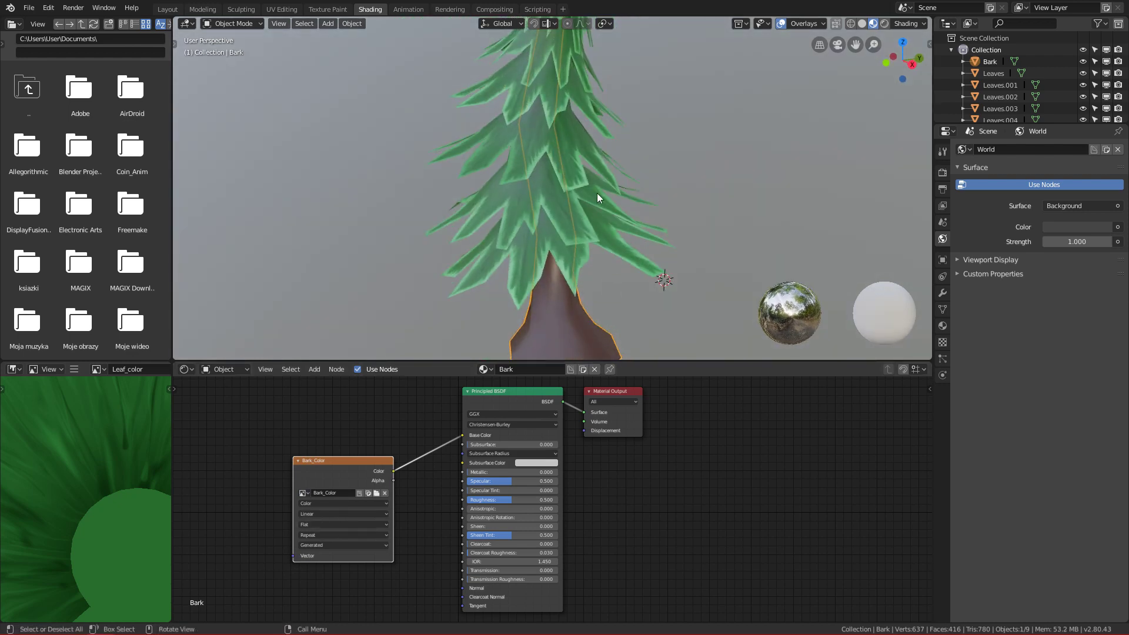
Return to the Texture Paint workspace and examine the trunk's color from several angles, comparing solid and material preview shading
{"action": "left_click", "coordinate": [328, 9]}
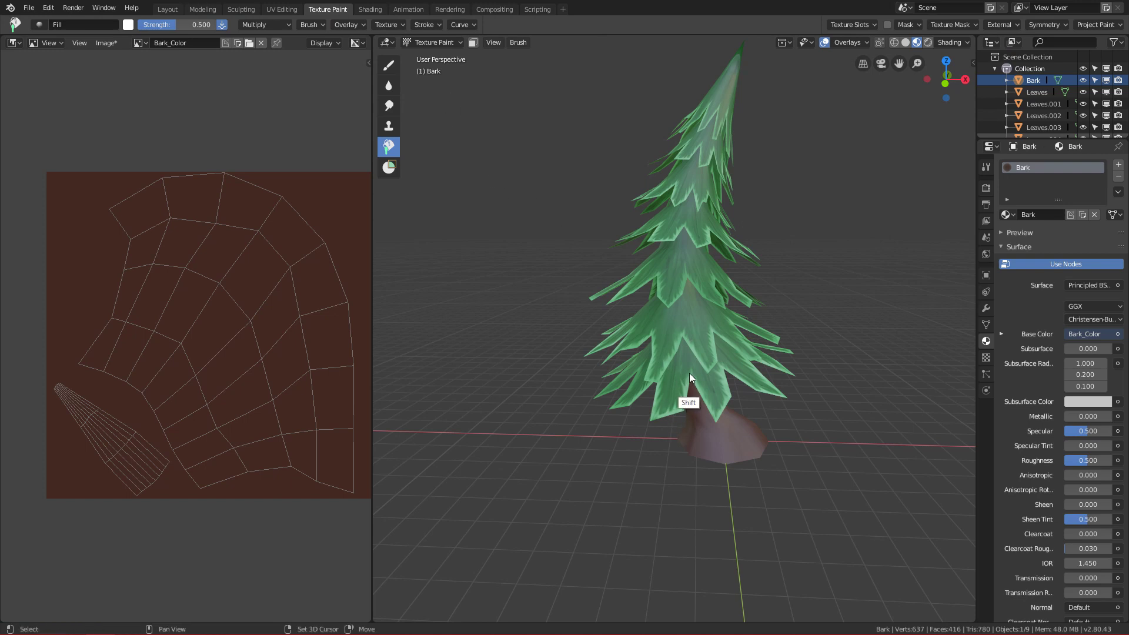
{"action": "middle_click_drag", "start_coordinate": [699, 354], "coordinate": [622, 375]}
{"action": "middle_click_drag", "start_coordinate": [652, 491], "coordinate": [671, 445]}
{"action": "left_click", "coordinate": [905, 42]}
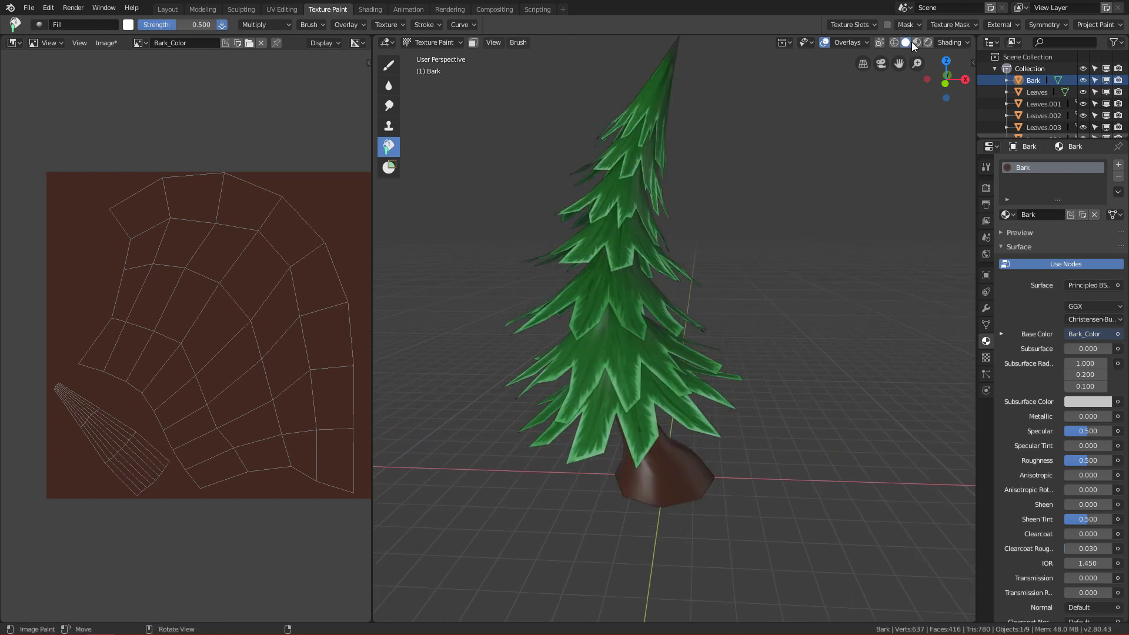
{"action": "left_click", "coordinate": [916, 42]}
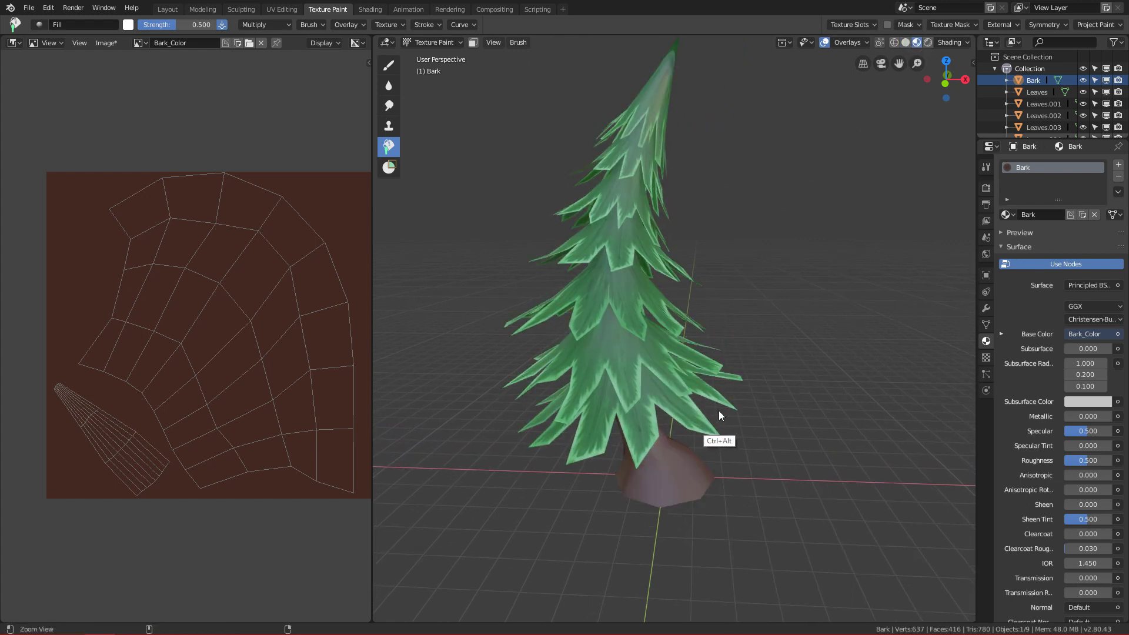
{"action": "mouse_move", "coordinate": [718, 411]}
{"action": "left_mouse_down", "text": "alt"}
{"action": "mouse_move", "coordinate": [742, 356]}
{"action": "mouse_move", "coordinate": [693, 377]}
{"action": "mouse_move", "coordinate": [700, 428]}
{"action": "mouse_move", "coordinate": [727, 381]}
{"action": "mouse_move", "coordinate": [679, 391]}
{"action": "left_mouse_up", "text": "alt"}
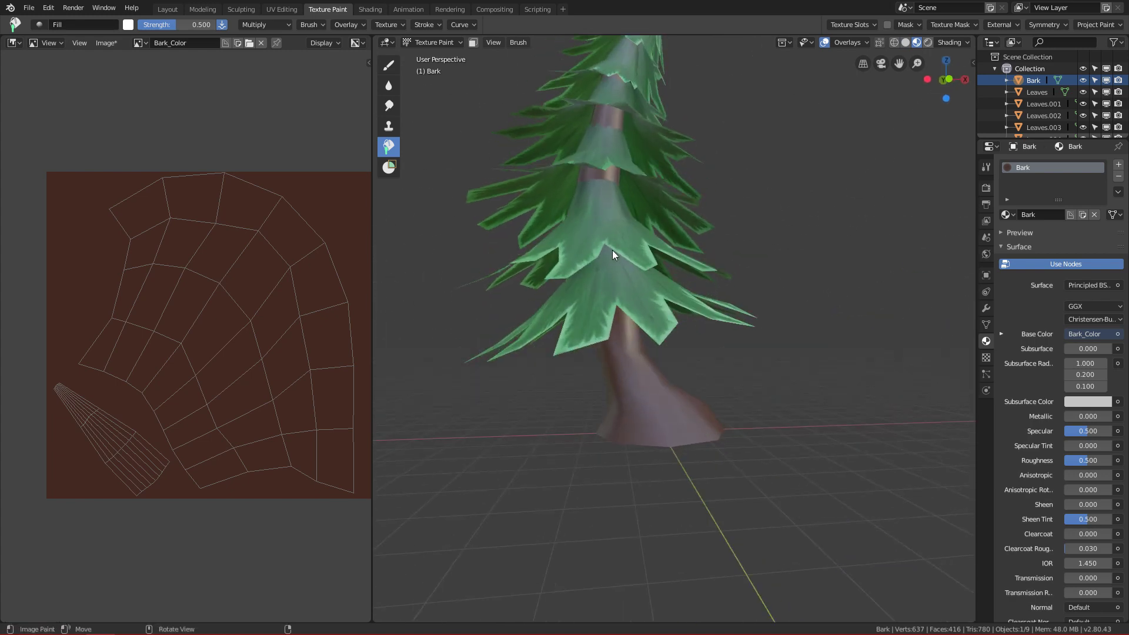
{"action": "left_click_drag", "start_coordinate": [612, 249], "coordinate": [627, 337], "text": "alt"}
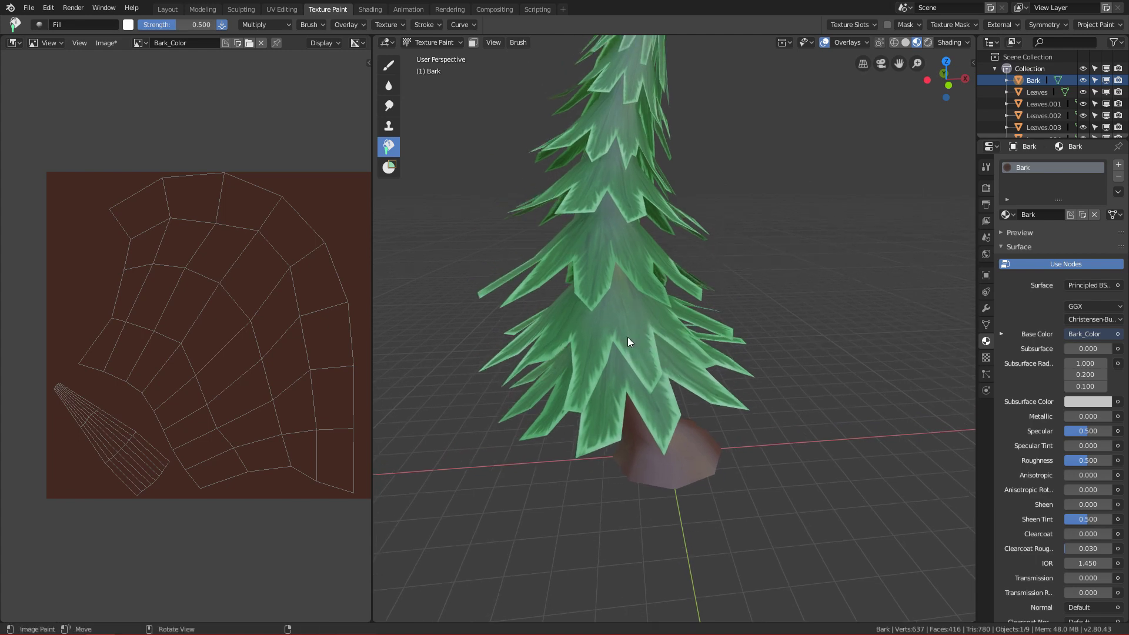
{"action": "left_click_drag", "start_coordinate": [653, 382], "coordinate": [684, 407], "text": "alt"}
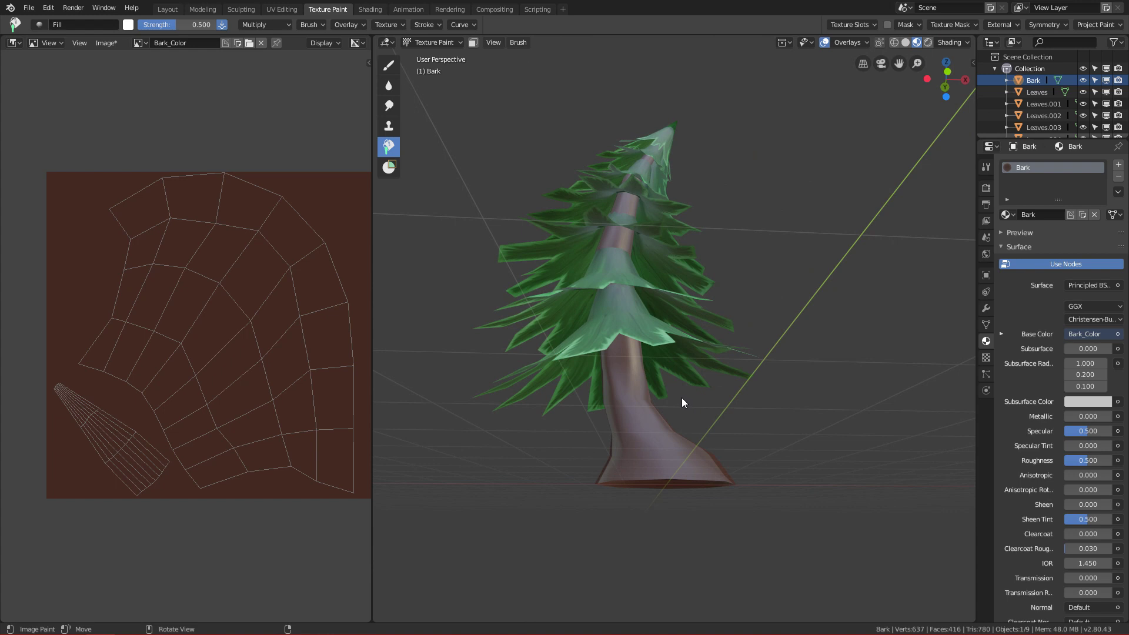
In Object Mode, hide every object except the Bark trunk and return to Texture Paint mode
{"action": "key", "text": "ctrl+Tab"}
{"action": "left_click", "coordinate": [620, 392]}
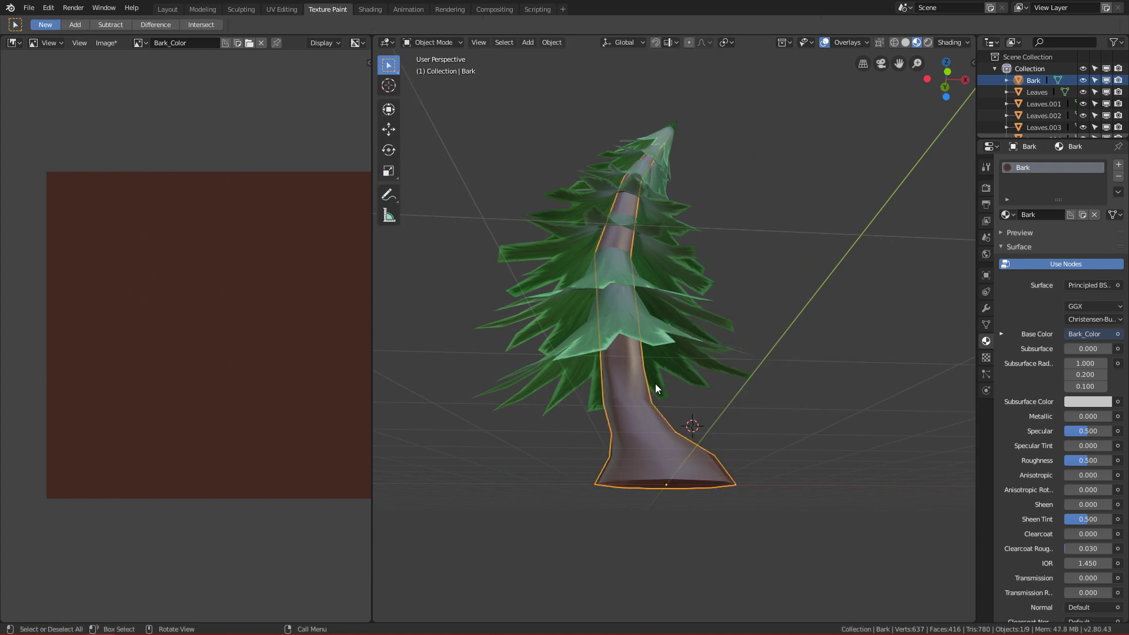
{"action": "key", "text": "shift+h"}
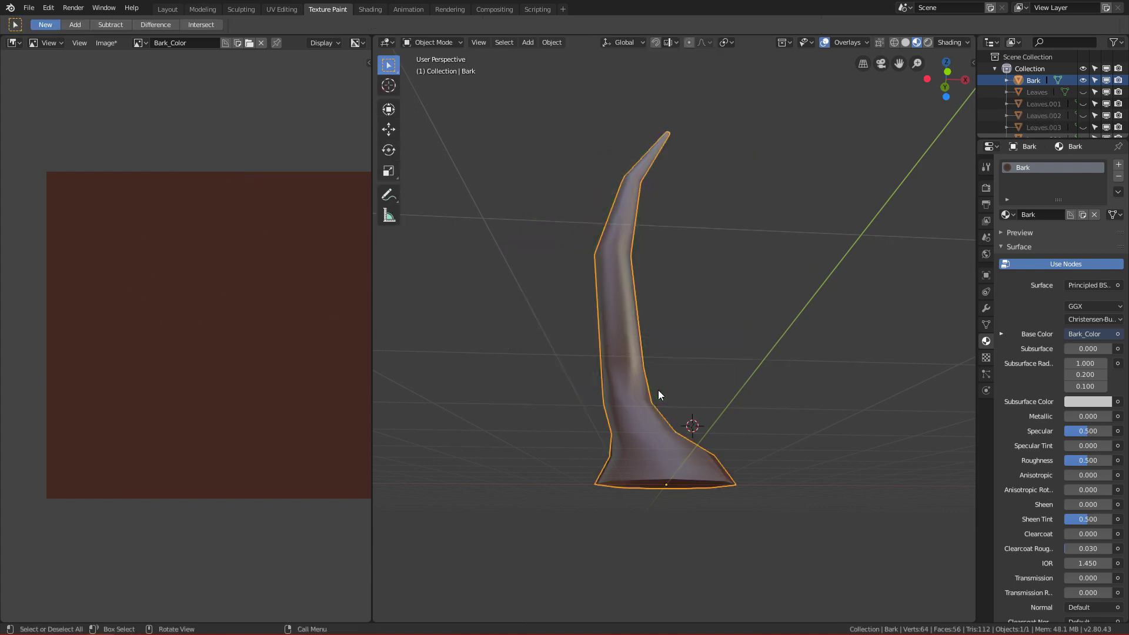
{"action": "left_click_drag", "start_coordinate": [665, 380], "coordinate": [655, 407], "text": "alt"}
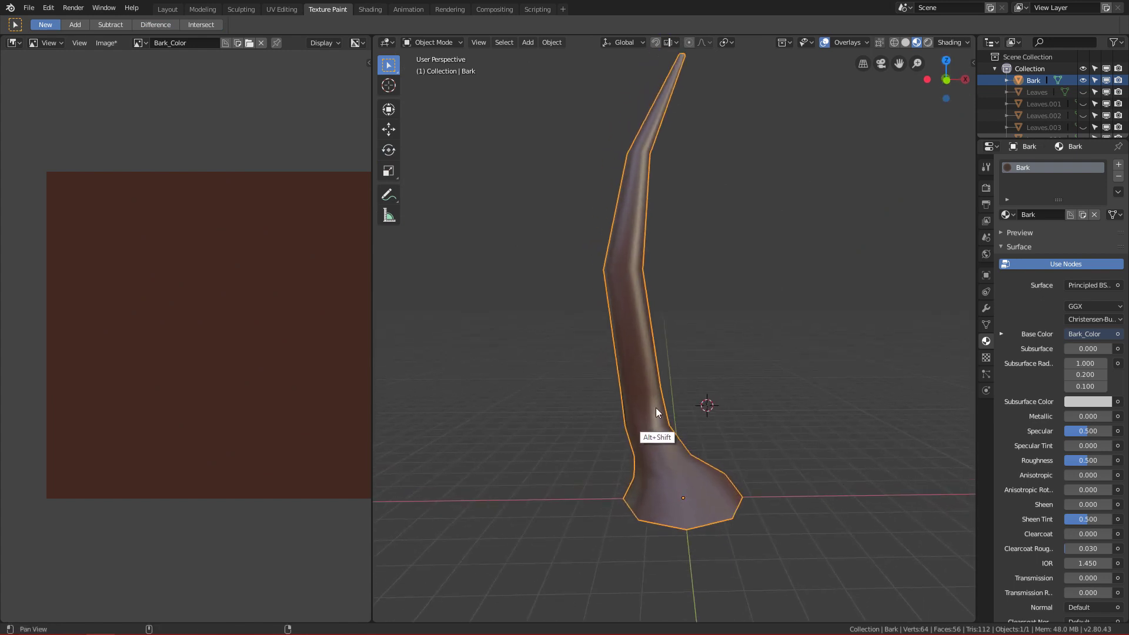
{"action": "left_click_drag", "start_coordinate": [268, 399], "coordinate": [212, 391], "text": "alt+shift"}
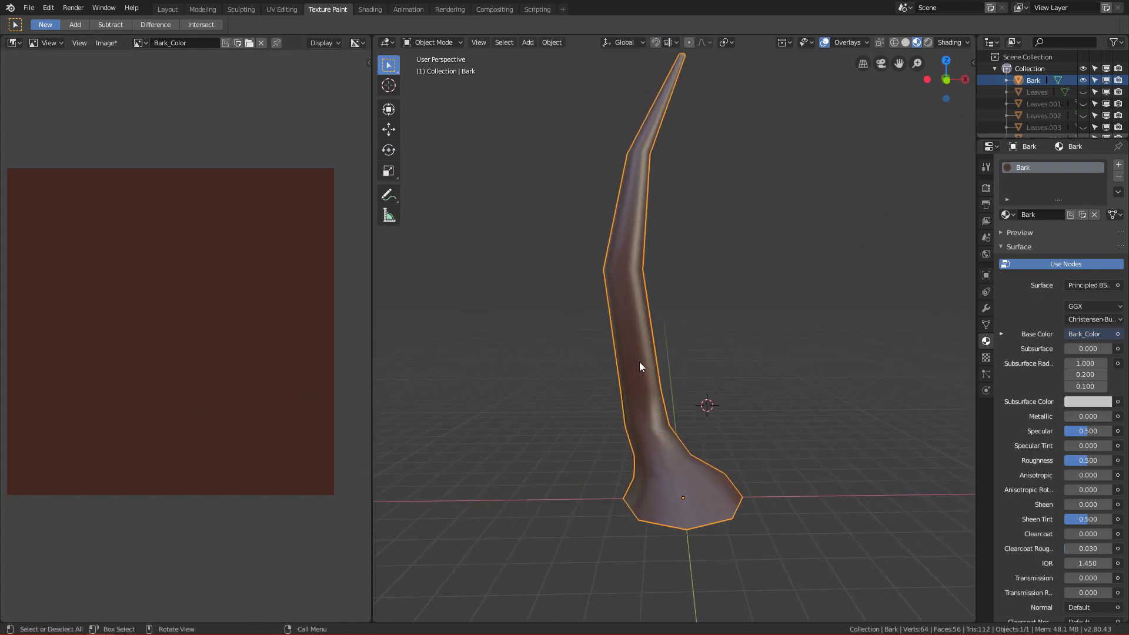
{"action": "key", "text": "ctrl+Tab"}
{"action": "left_click", "coordinate": [718, 321]}
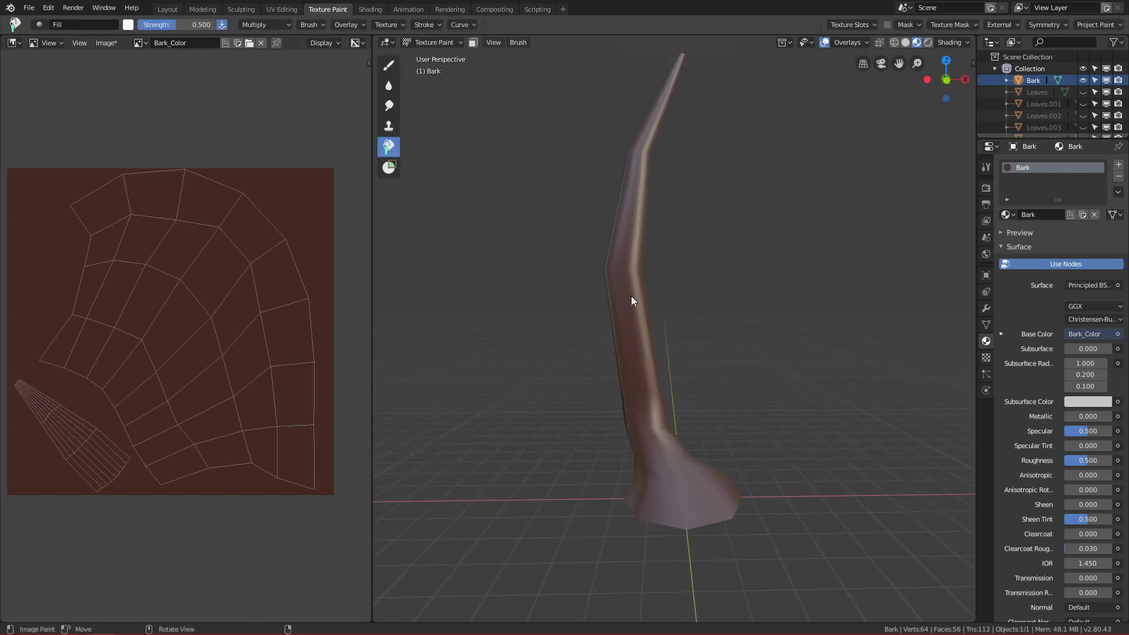
Display the active tool settings and switch to the Draw tool's Darken brush with a radius of 22 px
{"action": "left_click_drag", "start_coordinate": [650, 441], "coordinate": [667, 393], "text": "ctrl+alt"}
{"action": "left_click", "coordinate": [985, 168]}
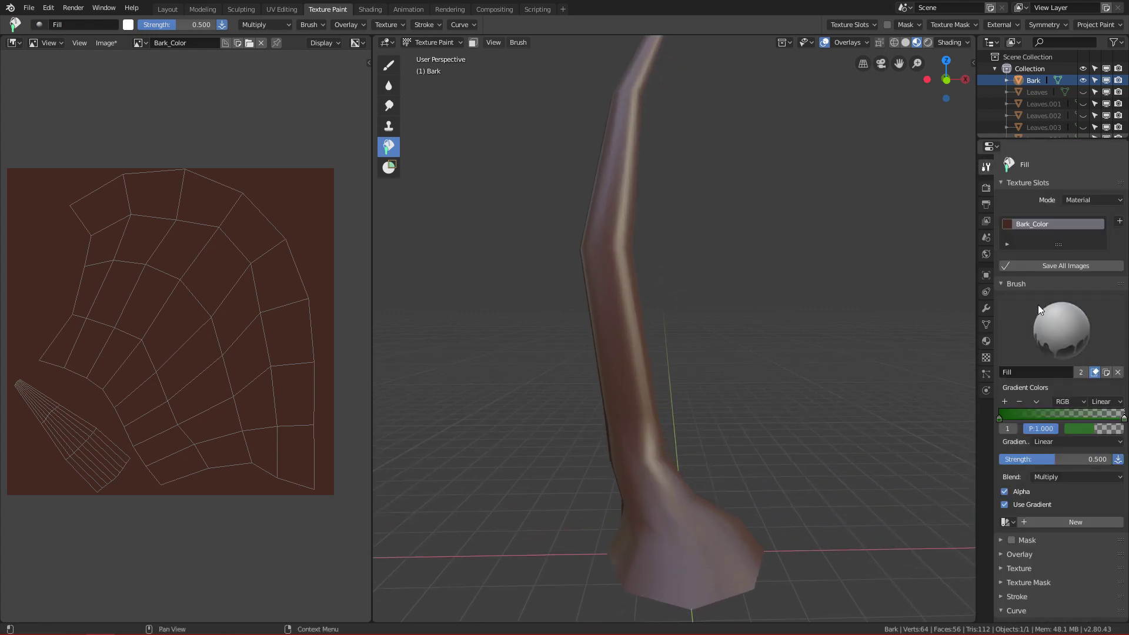
{"action": "middle_click_drag", "start_coordinate": [760, 520], "coordinate": [746, 505]}
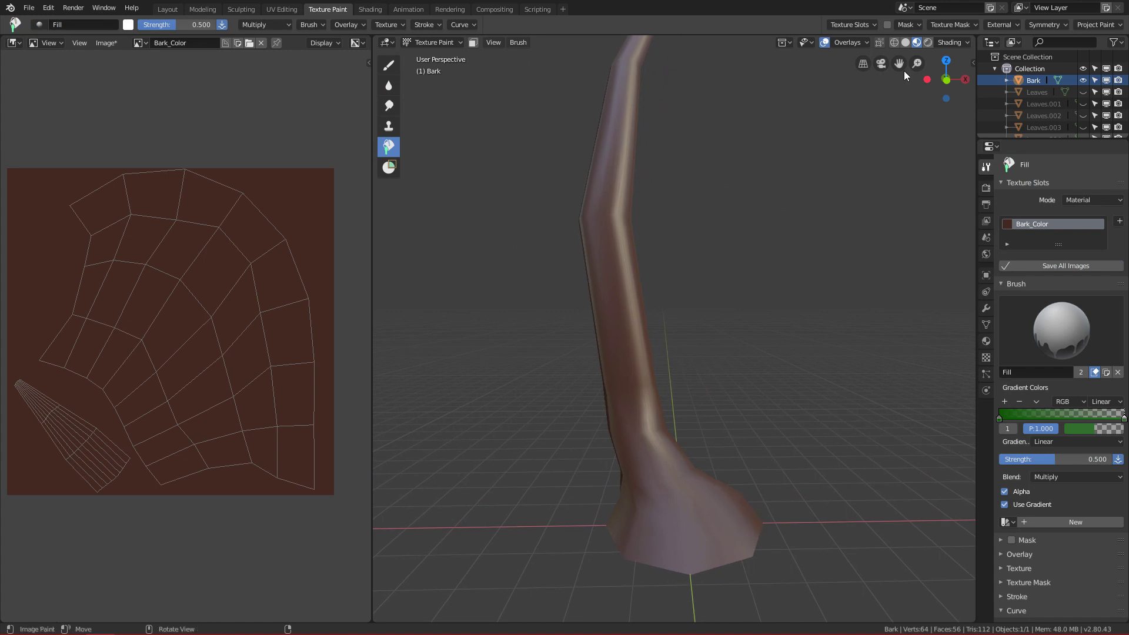
{"action": "middle_click_drag", "start_coordinate": [746, 345], "coordinate": [778, 352], "text": "alt"}
{"action": "left_click", "coordinate": [388, 65]}
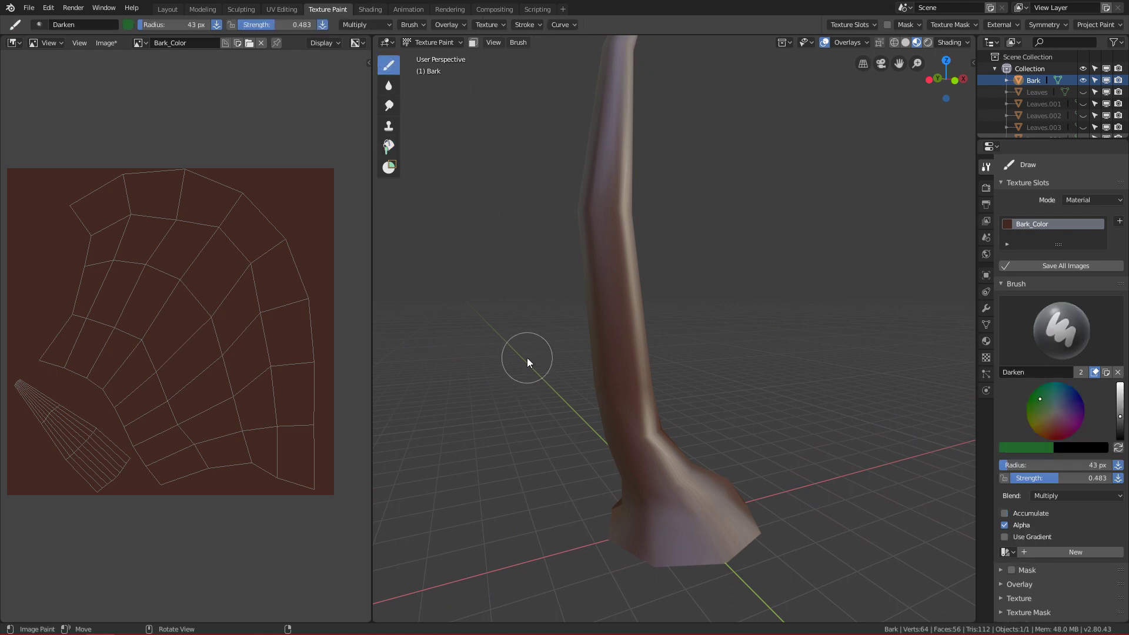
{"action": "key", "text": "f"}
{"action": "left_click", "coordinate": [662, 457]}
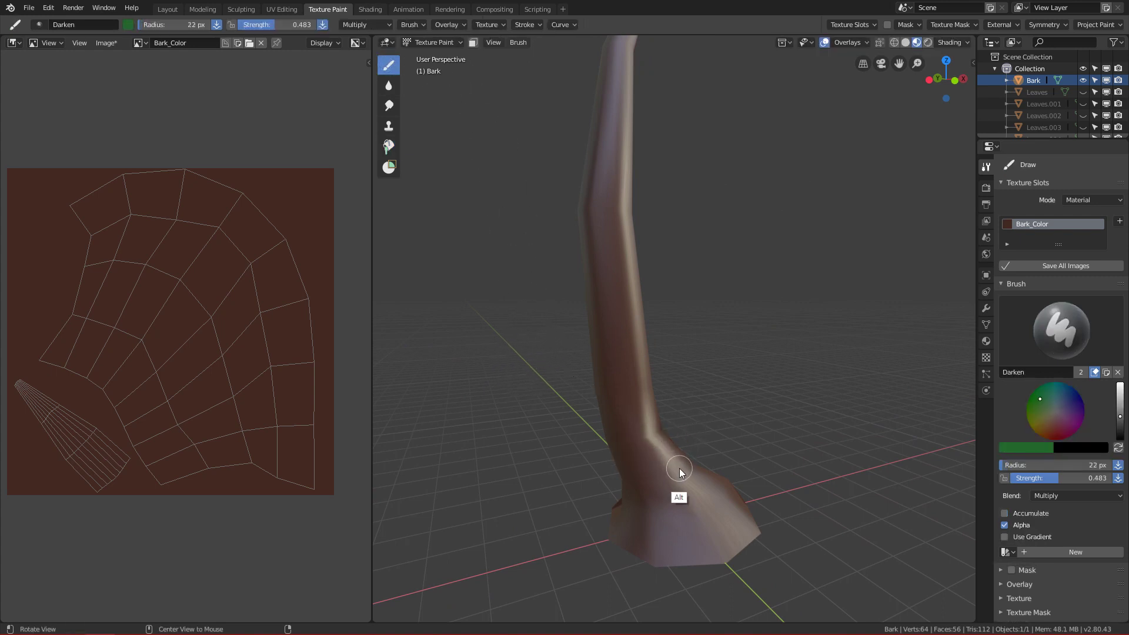
{"action": "key", "text": "alt"}
Replace the Darken brush's color with a dark brown sampled from the trunk, keeping the same brush
{"action": "left_click", "coordinate": [1060, 347]}
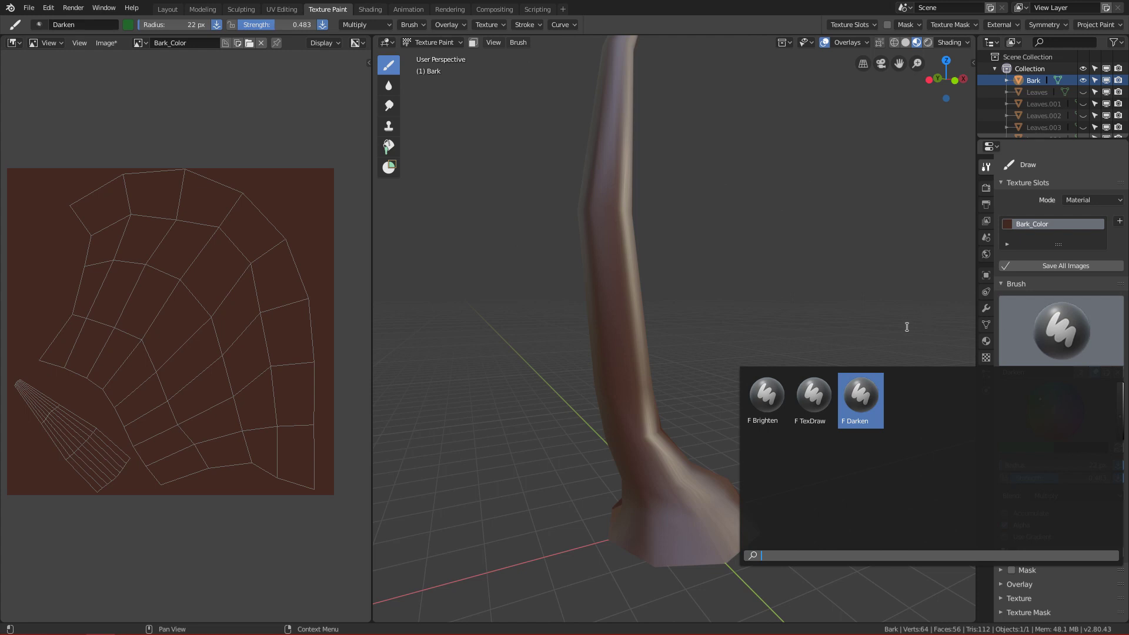
{"action": "left_click", "coordinate": [944, 330]}
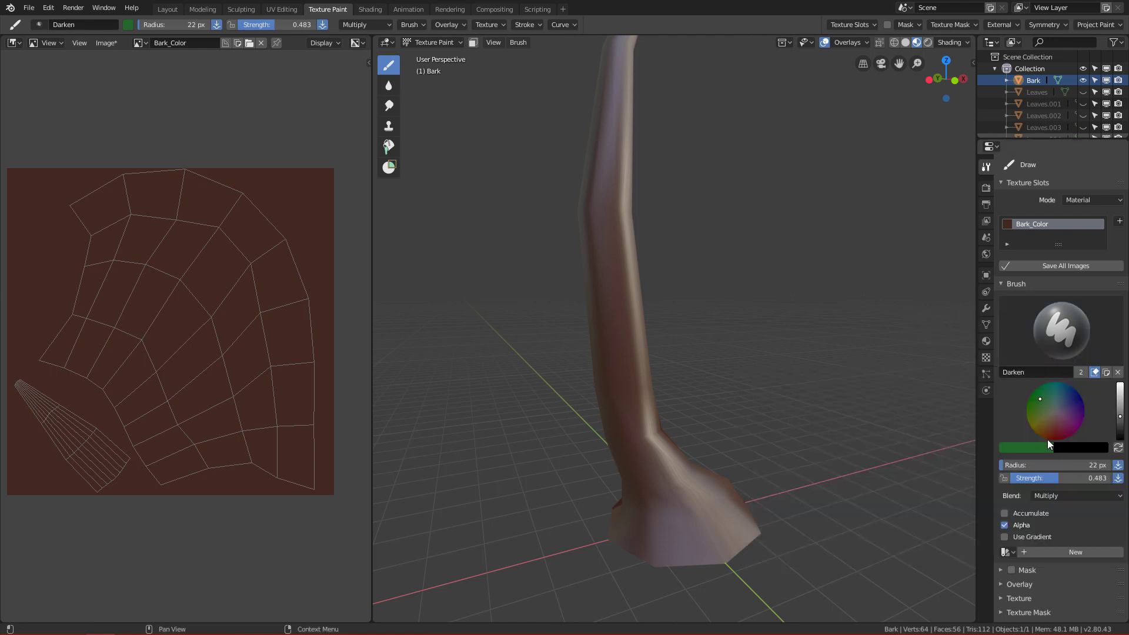
{"action": "left_click_drag", "start_coordinate": [1043, 430], "coordinate": [1048, 426]}
{"action": "left_click", "coordinate": [1039, 448]}
{"action": "left_click", "coordinate": [1042, 408]}
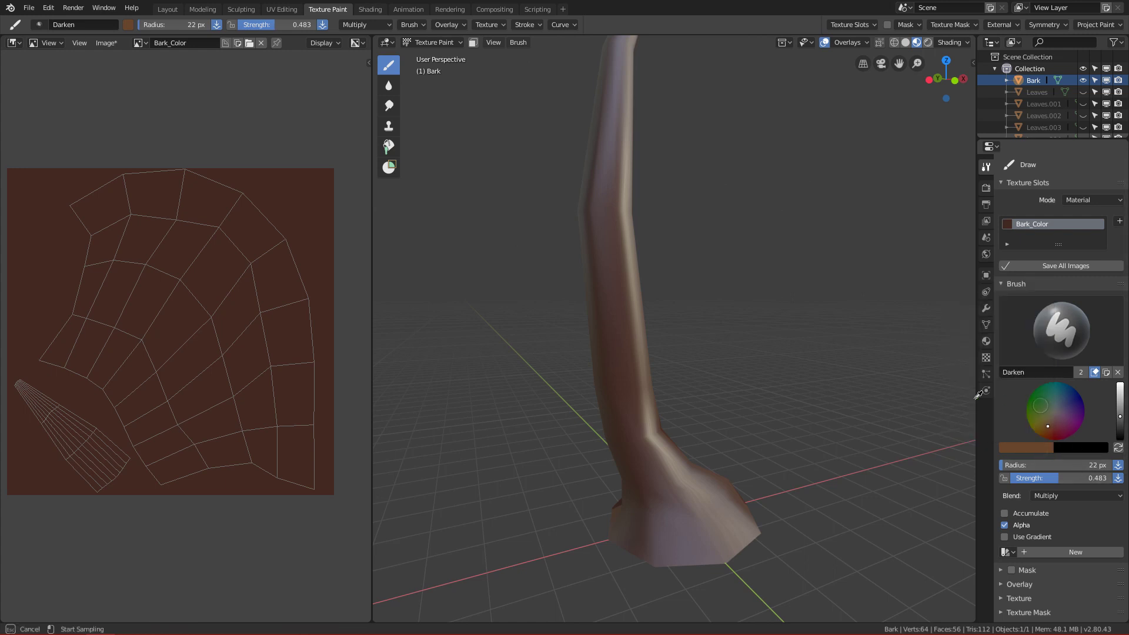
{"action": "left_click", "coordinate": [623, 361]}
Try painting dark strokes down several sides of the lower trunk and its flared base, and undo them all
{"action": "middle_click_drag", "start_coordinate": [665, 461], "coordinate": [615, 460]}
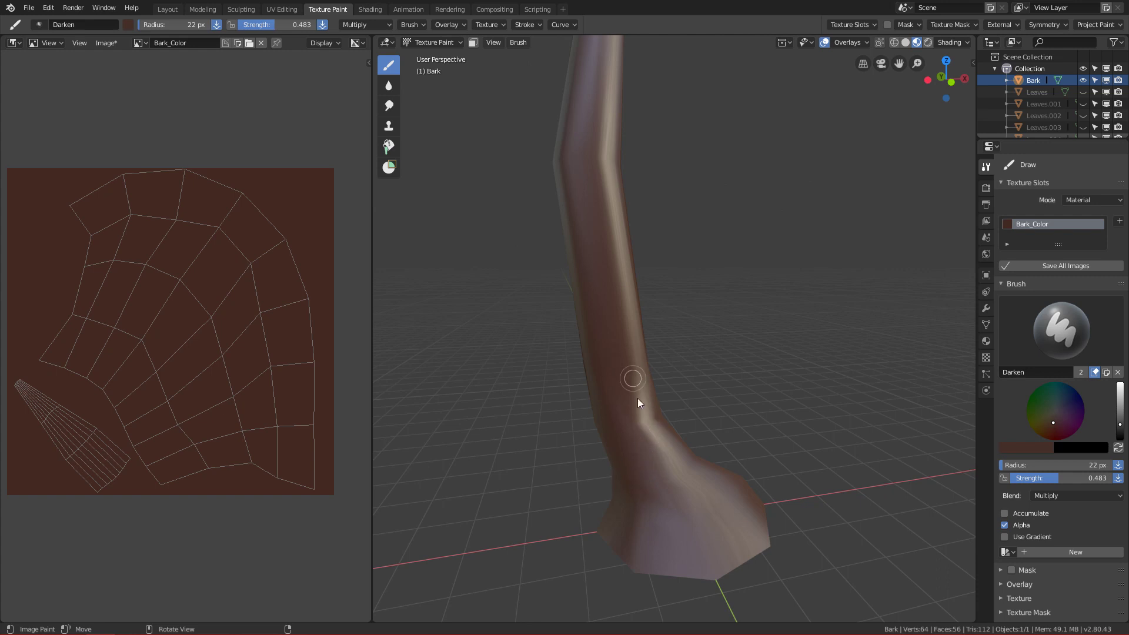
{"action": "mouse_move", "coordinate": [675, 531]}
{"action": "middle_mouse_down"}
{"action": "mouse_move", "coordinate": [708, 478]}
{"action": "mouse_move", "coordinate": [786, 449]}
{"action": "mouse_move", "coordinate": [656, 426]}
{"action": "middle_mouse_up"}
{"action": "mouse_move", "coordinate": [729, 522]}
{"action": "middle_mouse_down", "text": "alt"}
{"action": "mouse_move", "coordinate": [729, 454]}
{"action": "mouse_move", "coordinate": [915, 517]}
{"action": "mouse_move", "coordinate": [767, 542]}
{"action": "mouse_move", "coordinate": [819, 453]}
{"action": "middle_mouse_up", "text": "alt"}
{"action": "left_click_drag", "start_coordinate": [819, 454], "coordinate": [743, 513], "text": "alt"}
{"action": "left_click_drag", "start_coordinate": [688, 555], "coordinate": [713, 479]}
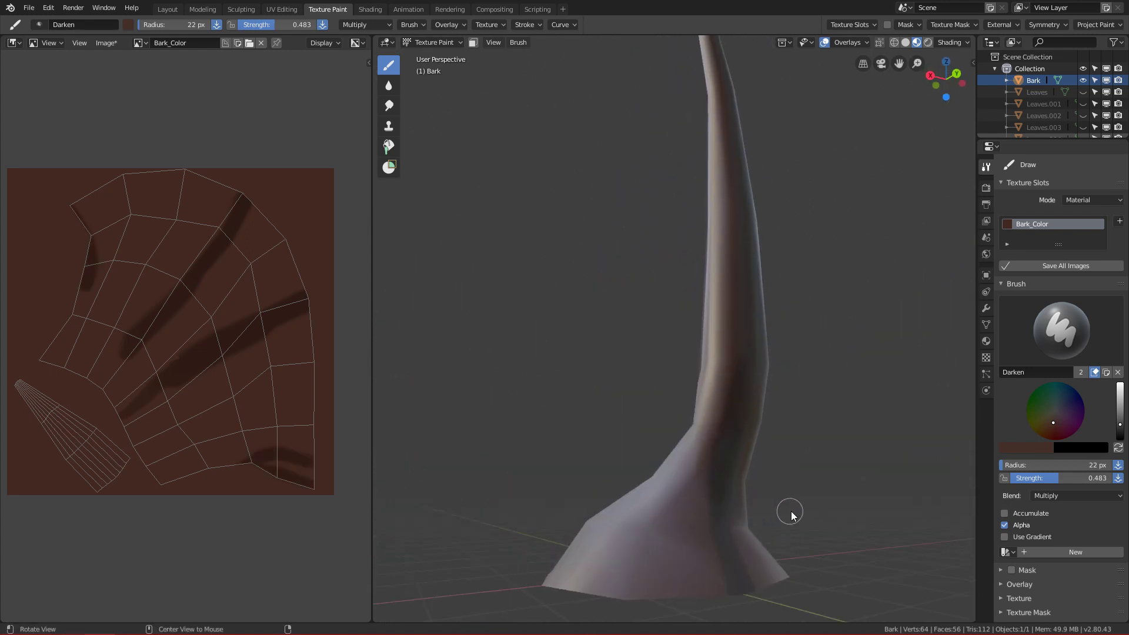
{"action": "left_click_drag", "start_coordinate": [794, 510], "coordinate": [714, 523], "text": "alt"}
{"action": "middle_click_drag", "start_coordinate": [714, 523], "coordinate": [585, 509], "text": "alt"}
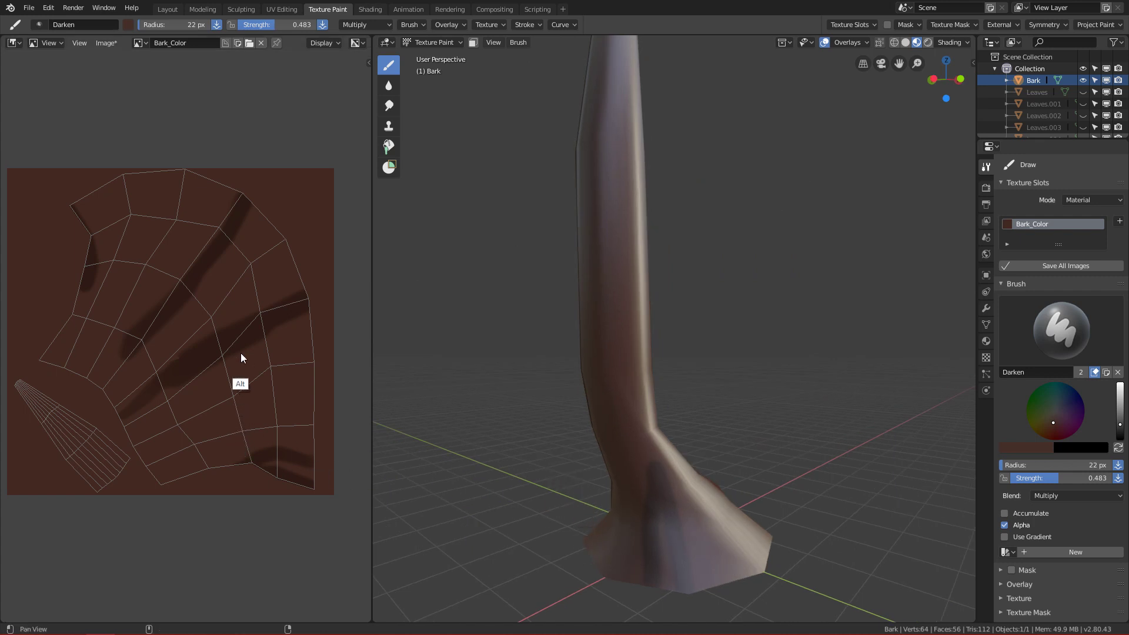
{"action": "left_click_drag", "start_coordinate": [710, 464], "coordinate": [764, 477], "text": "alt"}
{"action": "key", "text": "ctrl+z"}
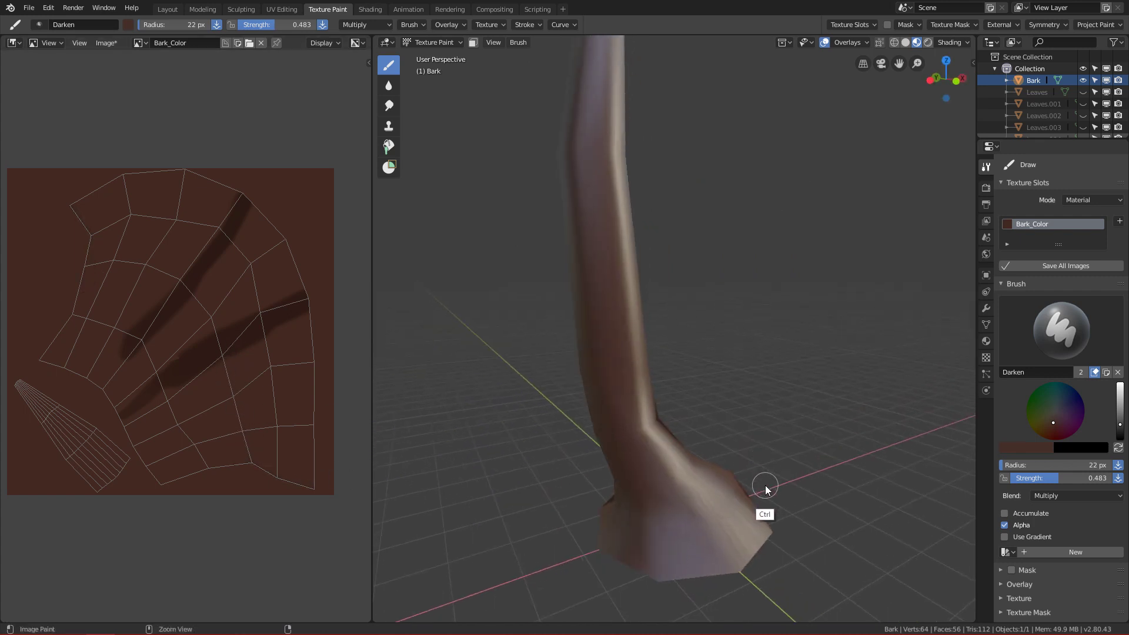
{"action": "key", "text": "ctrl+z"}
{"action": "key", "text": "ctrl+z"}
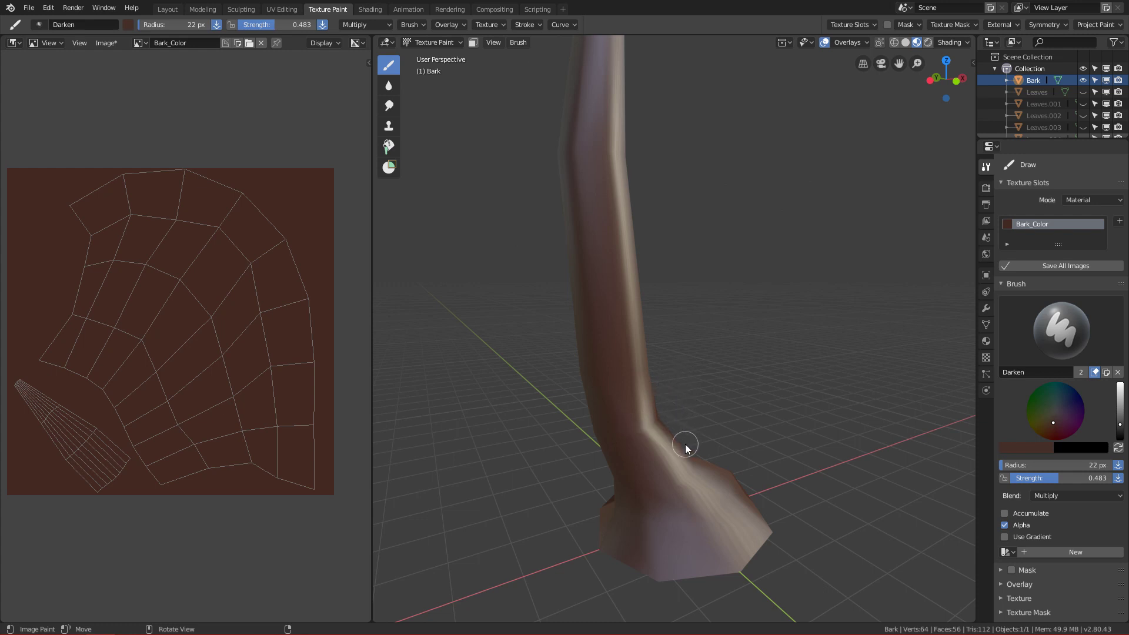
In Edit Mode, make the normals of the whole Bark mesh consistent and return to Texture Paint mode
{"action": "key", "text": "ctrl+Tab"}
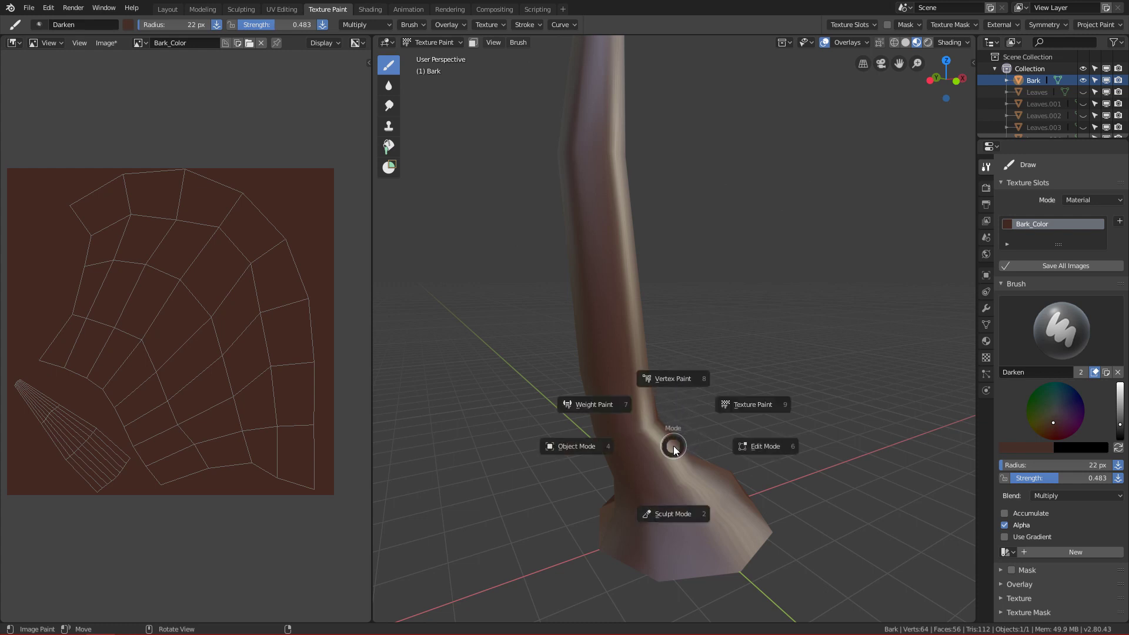
{"action": "left_click", "coordinate": [761, 448]}
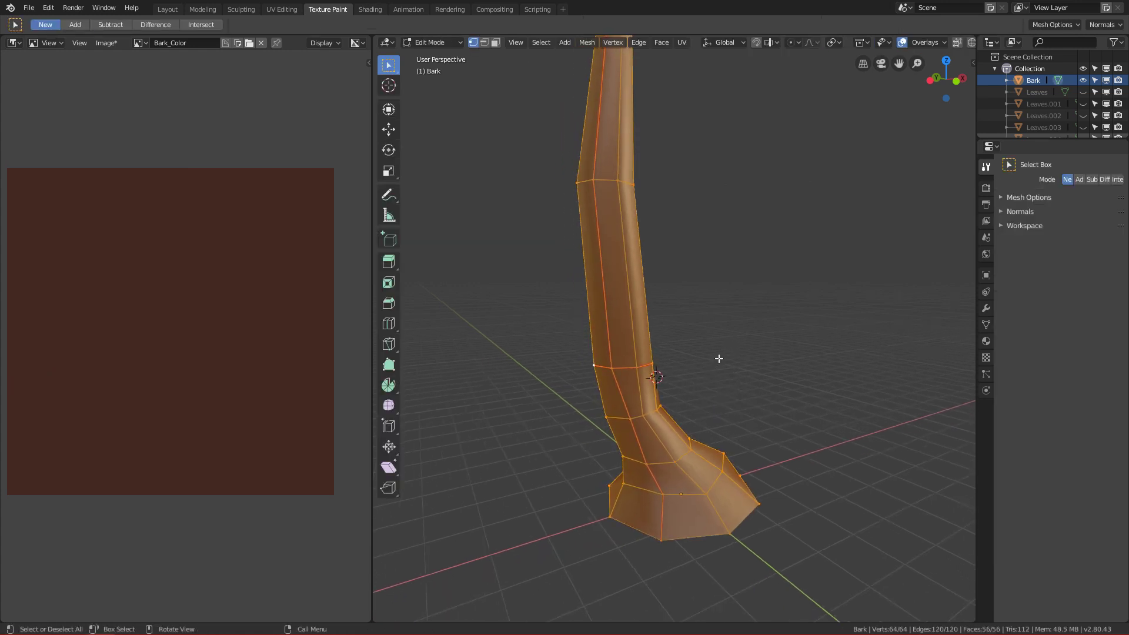
{"action": "key", "text": "ctrl+shift+n"}
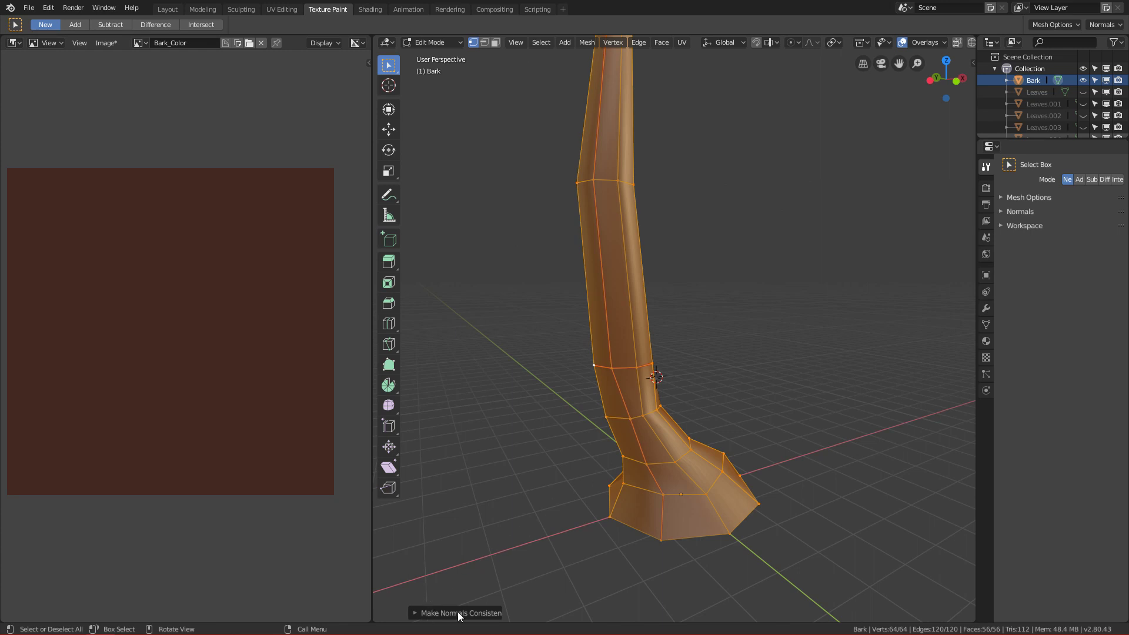
{"action": "key", "text": "Tab"}
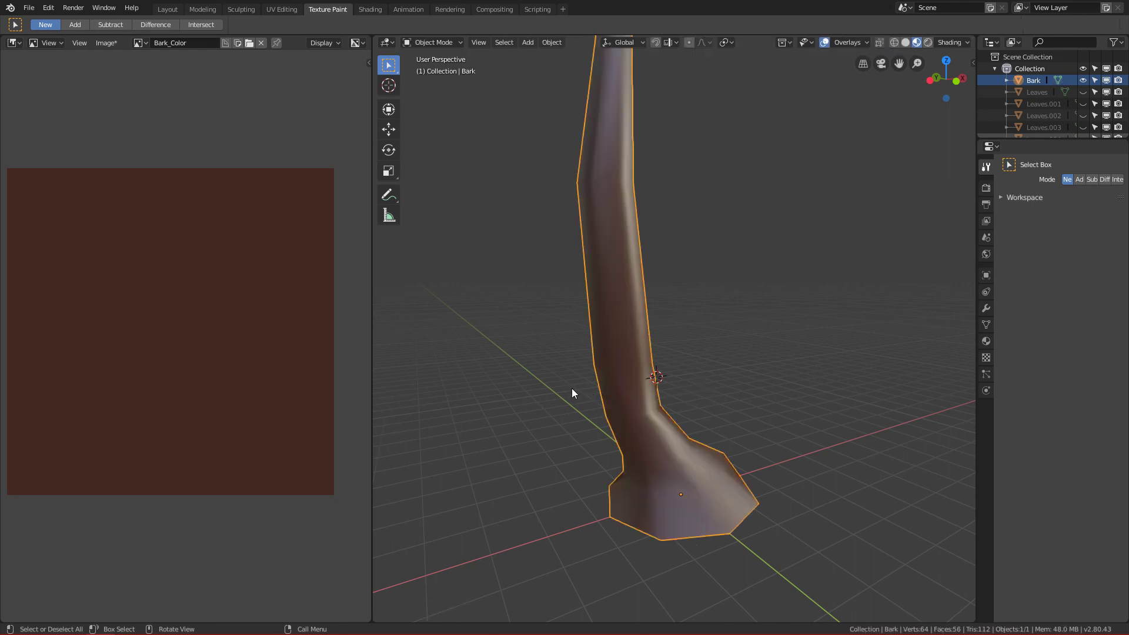
{"action": "key", "text": "ctrl+Tab"}
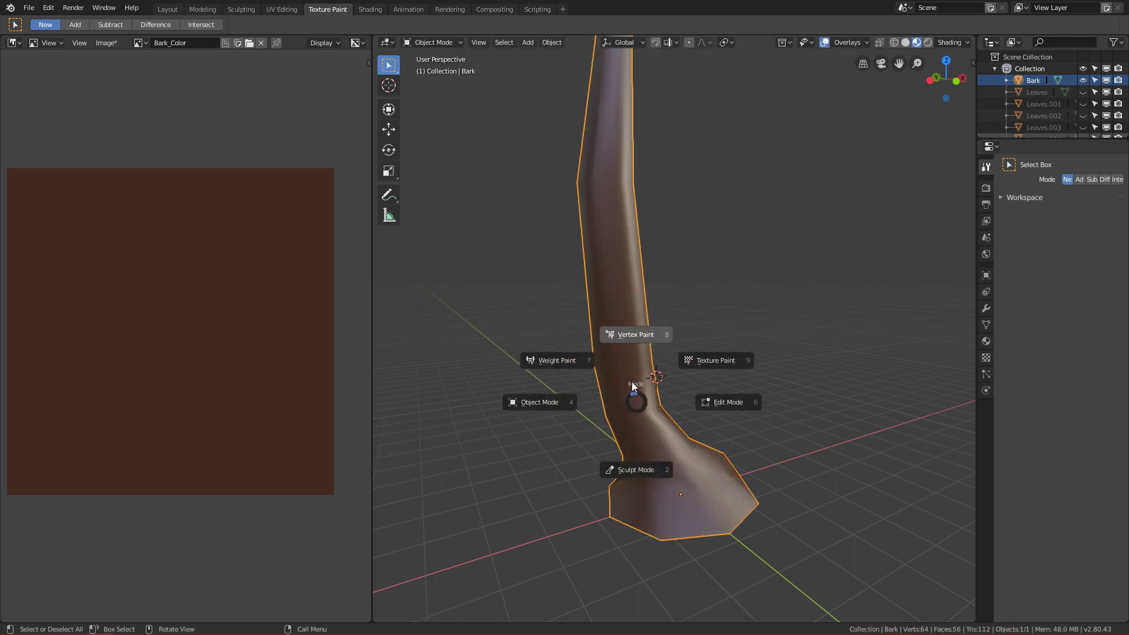
{"action": "left_click", "coordinate": [715, 363]}
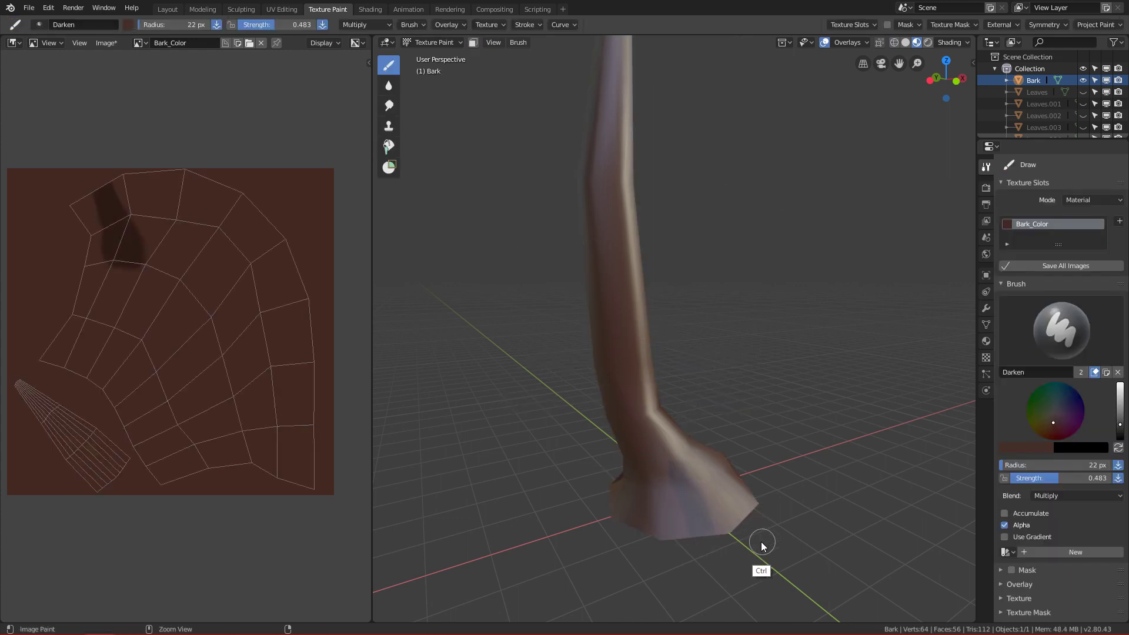
Undo the test stroke on the trunk, try another short dark stroke near the base, and undo it as well
{"action": "key", "text": "ctrl+z"}
{"action": "scroll", "coordinate": [729, 535], "scroll_direction": "up", "scroll_amount": 4}
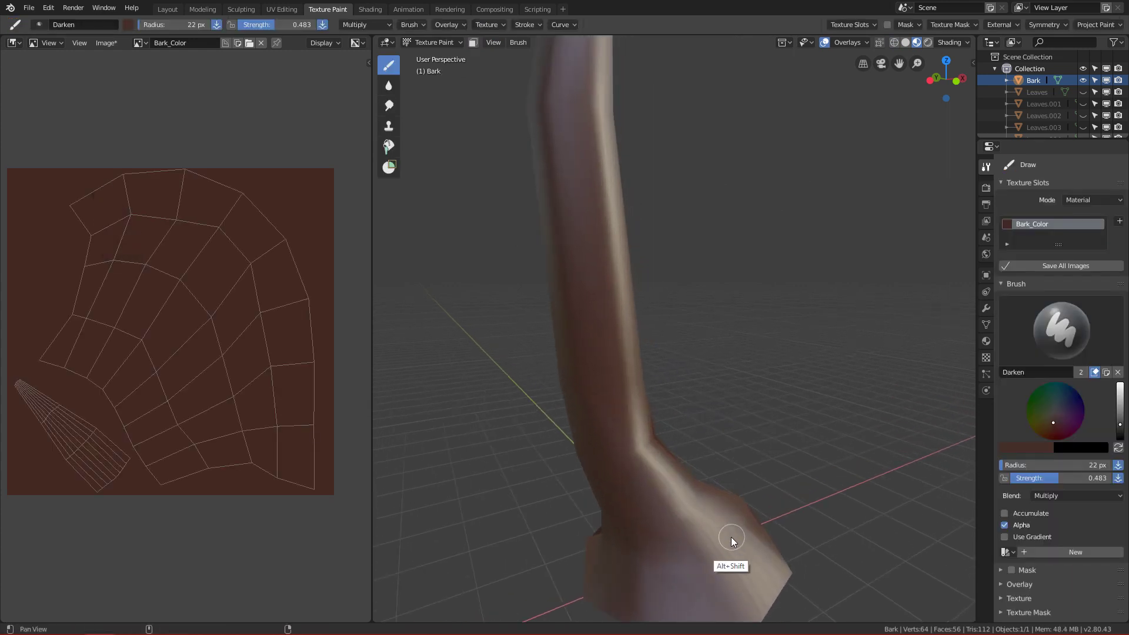
{"action": "left_click_drag", "start_coordinate": [630, 366], "coordinate": [686, 446]}
{"action": "key", "text": "ctrl+z"}
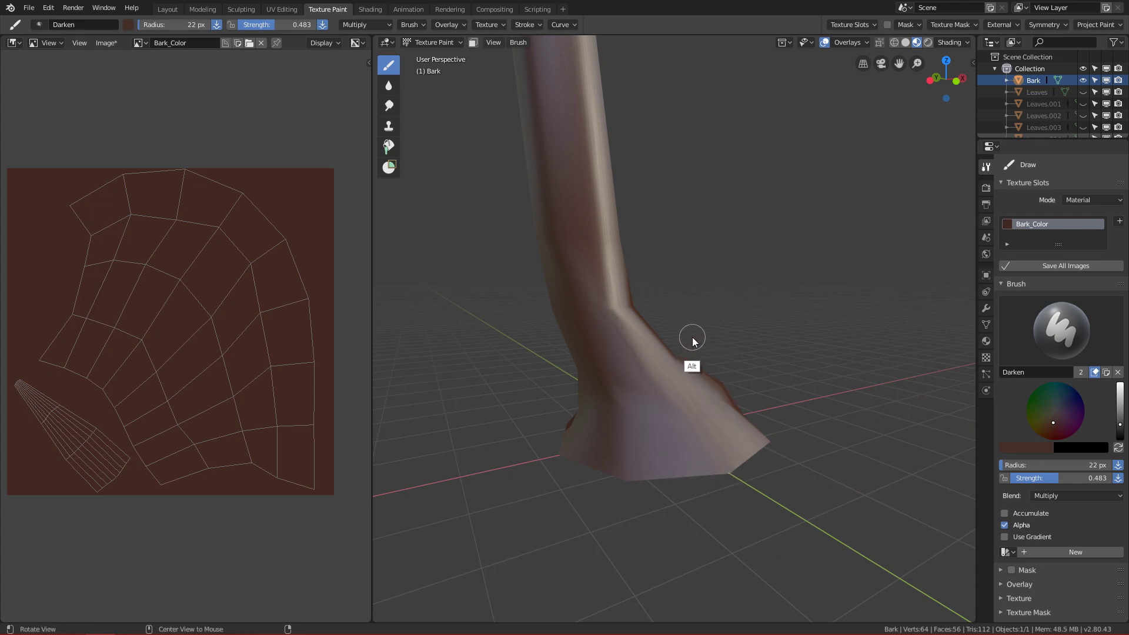
Paint thin dark brown streaks running lengthwise along the lower trunk with the Darken brush
{"action": "mouse_move", "coordinate": [693, 337]}
{"action": "left_mouse_down", "text": "alt"}
{"action": "mouse_move", "coordinate": [684, 352]}
{"action": "mouse_move", "coordinate": [607, 370]}
{"action": "mouse_move", "coordinate": [627, 379]}
{"action": "mouse_move", "coordinate": [646, 335]}
{"action": "left_mouse_up", "text": "alt"}
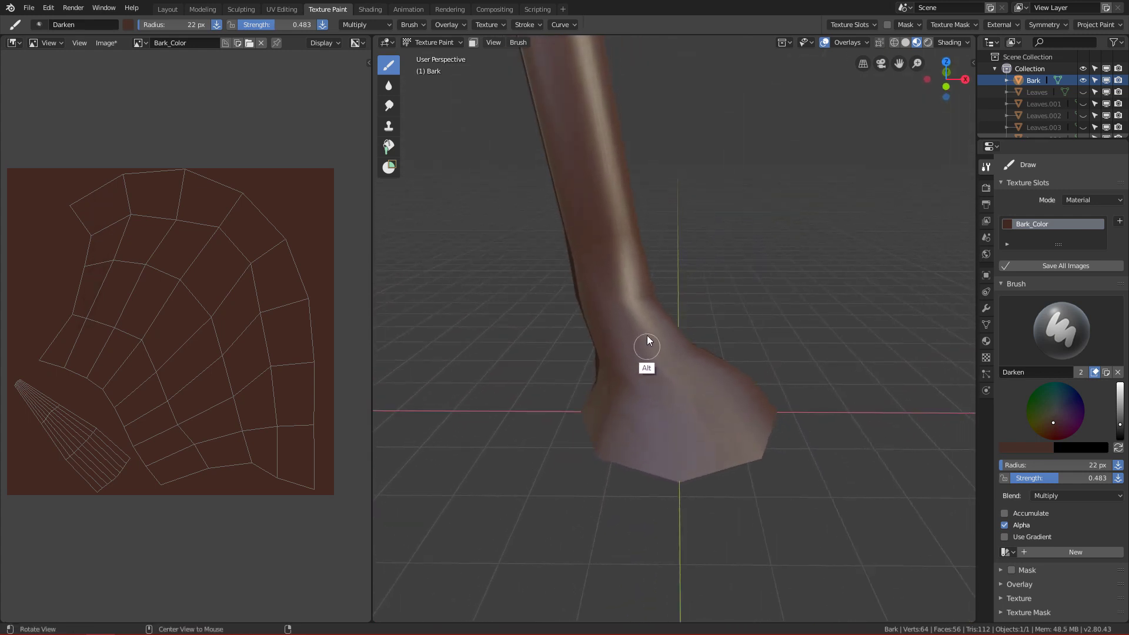
{"action": "left_click_drag", "start_coordinate": [782, 193], "coordinate": [743, 389], "text": "alt"}
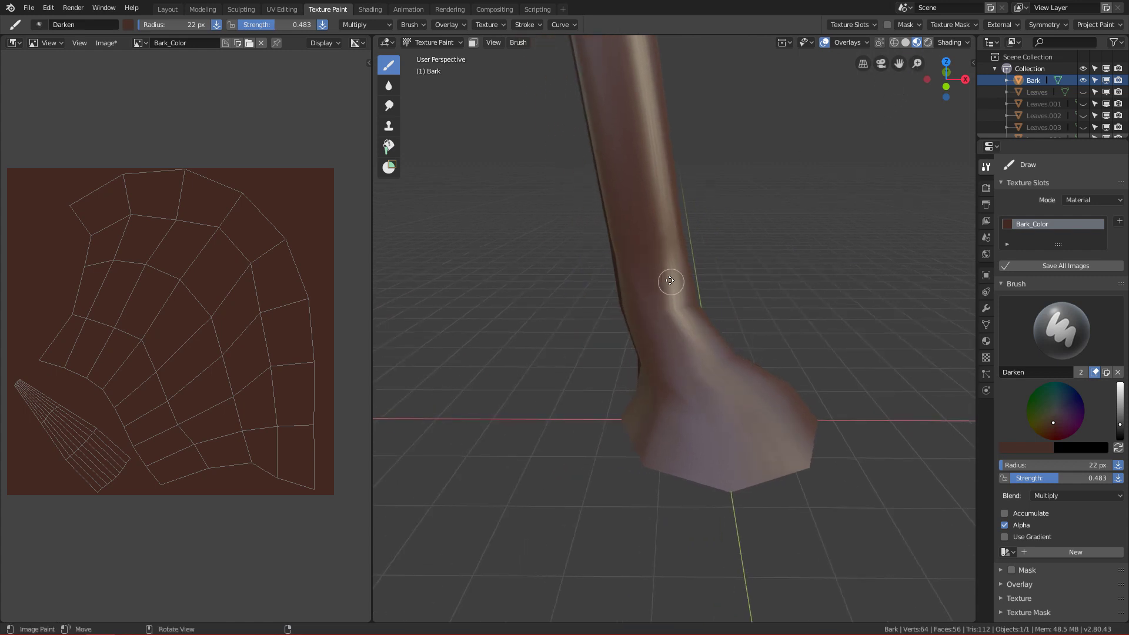
{"action": "left_click_drag", "start_coordinate": [655, 287], "coordinate": [639, 238]}
{"action": "mouse_move", "coordinate": [682, 345]}
{"action": "left_mouse_down", "text": "alt"}
{"action": "mouse_move", "coordinate": [735, 327]}
{"action": "mouse_move", "coordinate": [673, 353]}
{"action": "mouse_move", "coordinate": [688, 323]}
{"action": "left_mouse_up", "text": "alt"}
Enlarge the Darken brush radius to 61 px and paint broad vertical streaks from the lower trunk down over its flared base
{"action": "key", "text": "f"}
{"action": "left_click", "coordinate": [658, 323]}
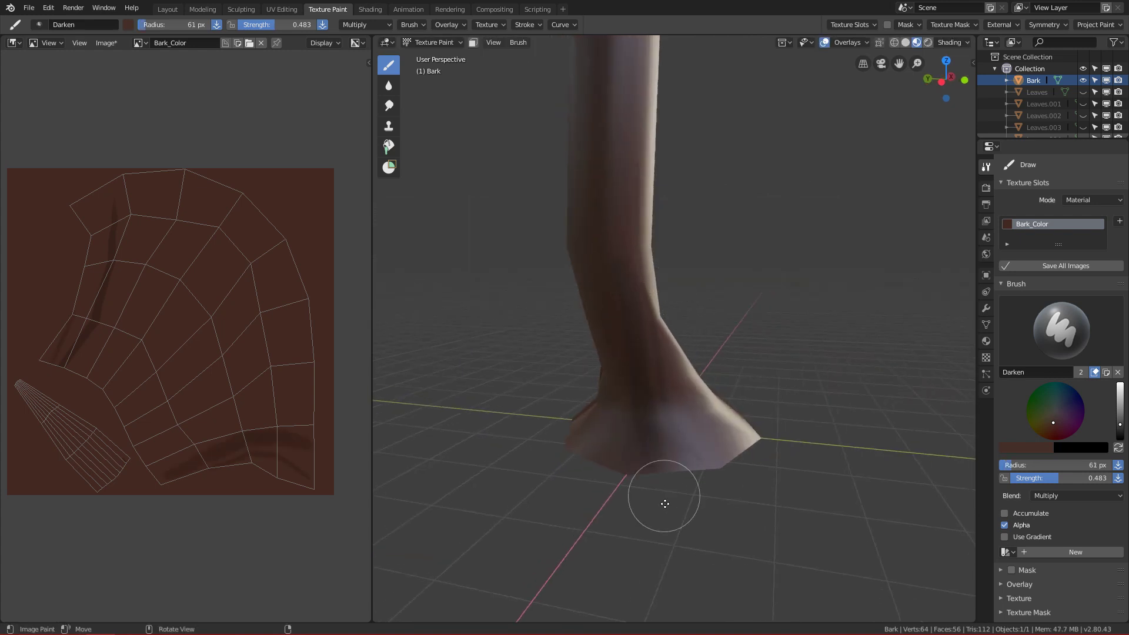
{"action": "mouse_move", "coordinate": [664, 504]}
{"action": "left_mouse_down", "text": "alt"}
{"action": "mouse_move", "coordinate": [711, 411]}
{"action": "mouse_move", "coordinate": [776, 390]}
{"action": "mouse_move", "coordinate": [864, 411]}
{"action": "mouse_move", "coordinate": [700, 426]}
{"action": "mouse_move", "coordinate": [784, 435]}
{"action": "left_mouse_up", "text": "alt"}
{"action": "mouse_move", "coordinate": [702, 406]}
{"action": "left_mouse_down"}
{"action": "mouse_move", "coordinate": [704, 510]}
{"action": "mouse_move", "coordinate": [751, 515]}
{"action": "left_mouse_up"}
{"action": "left_click_drag", "start_coordinate": [713, 387], "coordinate": [719, 566]}
{"action": "left_click_drag", "start_coordinate": [694, 457], "coordinate": [670, 558]}
{"action": "left_click_drag", "start_coordinate": [695, 344], "coordinate": [692, 505]}
Add more dark brown streaks around the remaining sides of the trunk's flared base
{"action": "mouse_move", "coordinate": [694, 507]}
{"action": "left_mouse_down", "text": "alt"}
{"action": "mouse_move", "coordinate": [752, 495]}
{"action": "mouse_move", "coordinate": [746, 508]}
{"action": "left_mouse_up", "text": "alt"}
{"action": "left_click_drag", "start_coordinate": [711, 328], "coordinate": [698, 247], "text": "alt"}
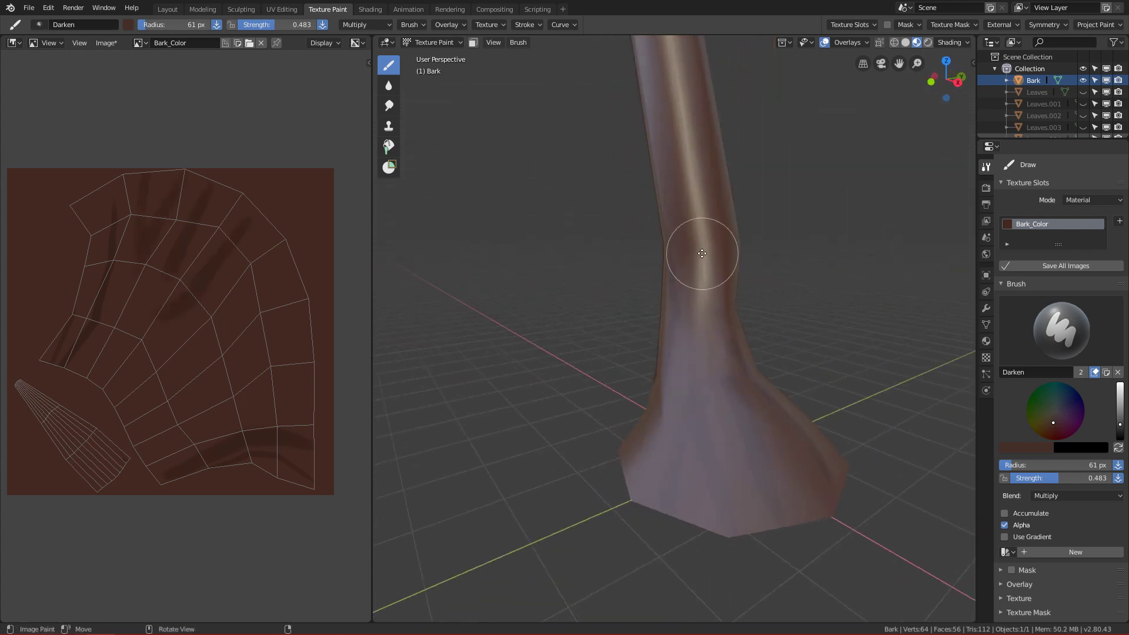
{"action": "left_click_drag", "start_coordinate": [703, 386], "coordinate": [802, 370], "text": "alt"}
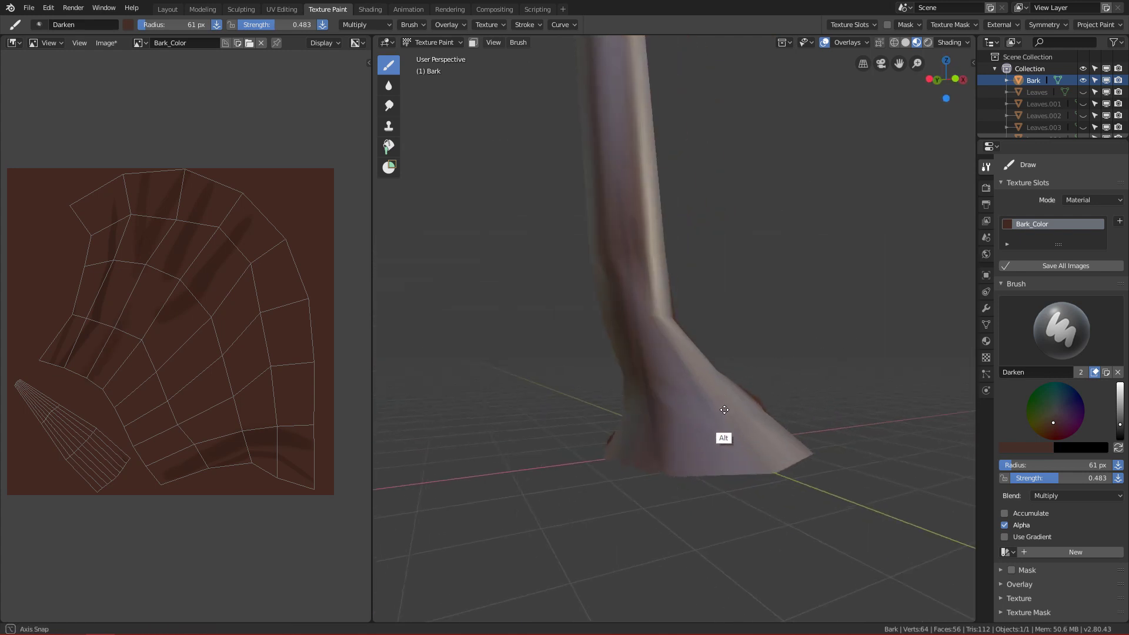
{"action": "mouse_move", "coordinate": [725, 434]}
{"action": "left_mouse_down", "text": "ctrl+alt"}
{"action": "mouse_move", "coordinate": [731, 466]}
{"action": "mouse_move", "coordinate": [731, 418]}
{"action": "mouse_move", "coordinate": [715, 438]}
{"action": "left_mouse_up", "text": "ctrl+alt"}
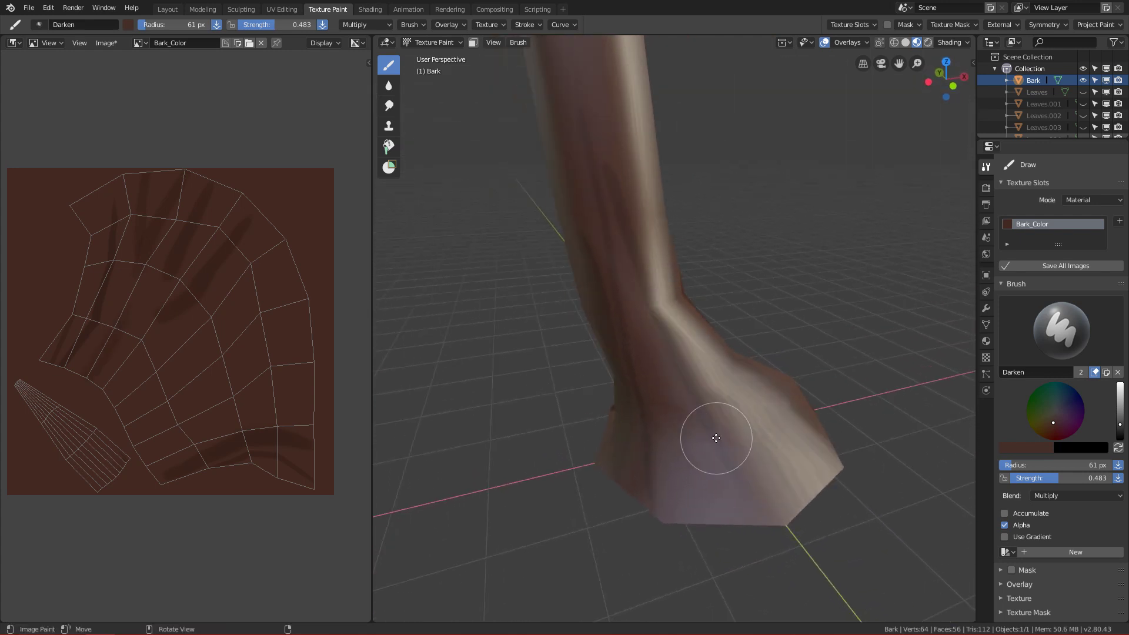
{"action": "mouse_move", "coordinate": [729, 499]}
{"action": "left_mouse_down", "text": "alt"}
{"action": "mouse_move", "coordinate": [655, 523]}
{"action": "mouse_move", "coordinate": [764, 478]}
{"action": "mouse_move", "coordinate": [741, 471]}
{"action": "mouse_move", "coordinate": [738, 429]}
{"action": "mouse_move", "coordinate": [628, 488]}
{"action": "left_mouse_up", "text": "alt"}
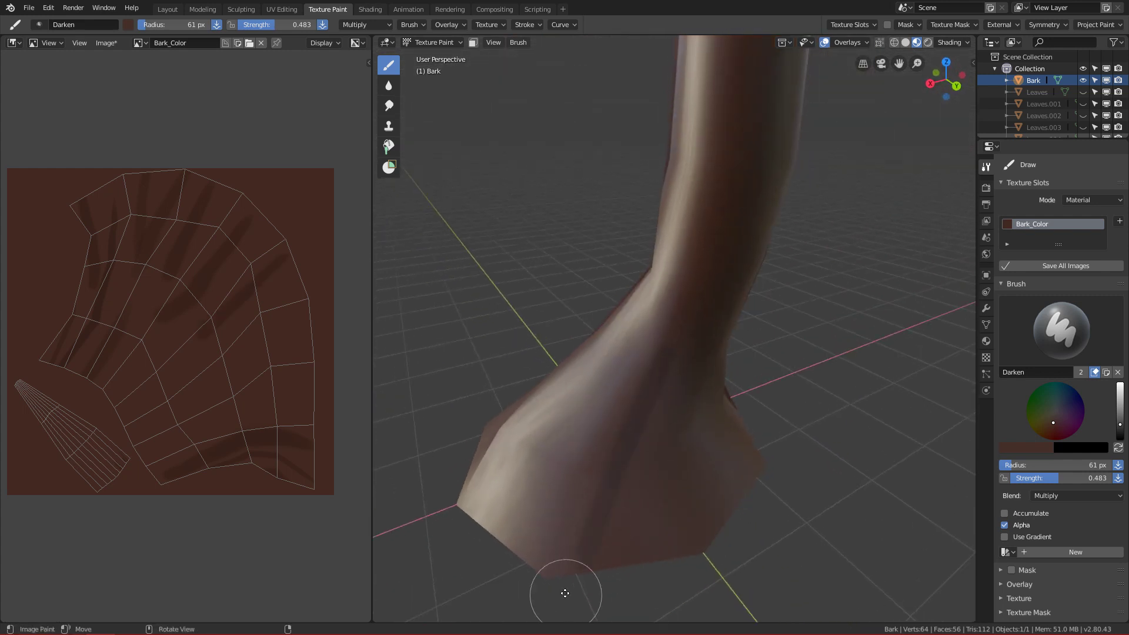
{"action": "left_click_drag", "start_coordinate": [682, 419], "coordinate": [743, 360], "text": "alt"}
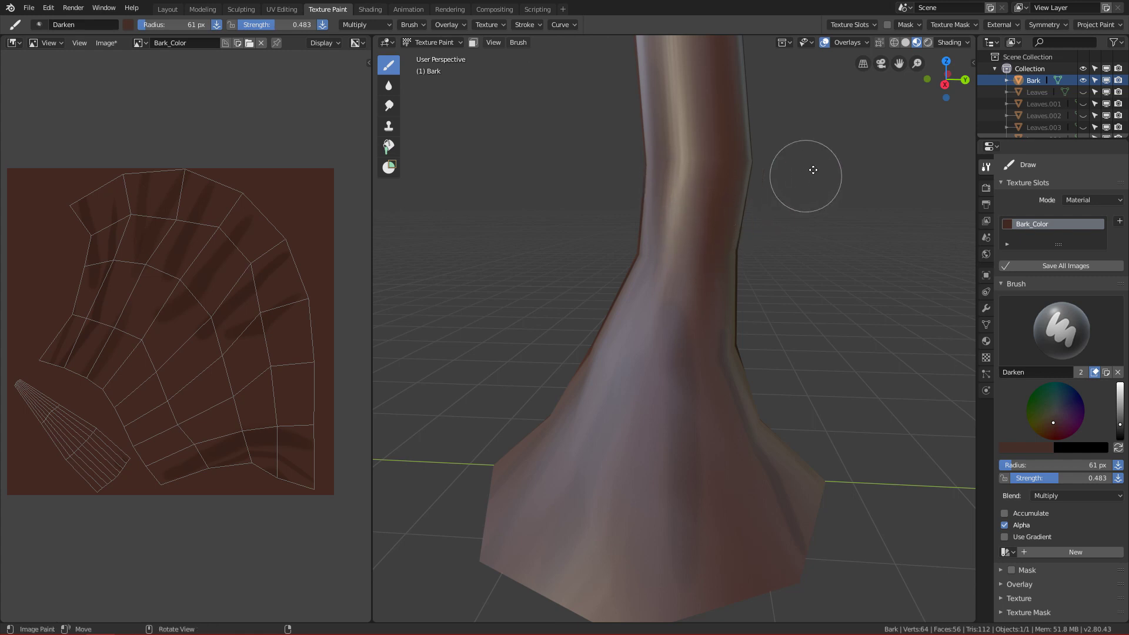
Switch to solid viewport shading, set the brush radius to 42 px, and paint a long dark streak down the trunk to its base
{"action": "left_click", "coordinate": [906, 42]}
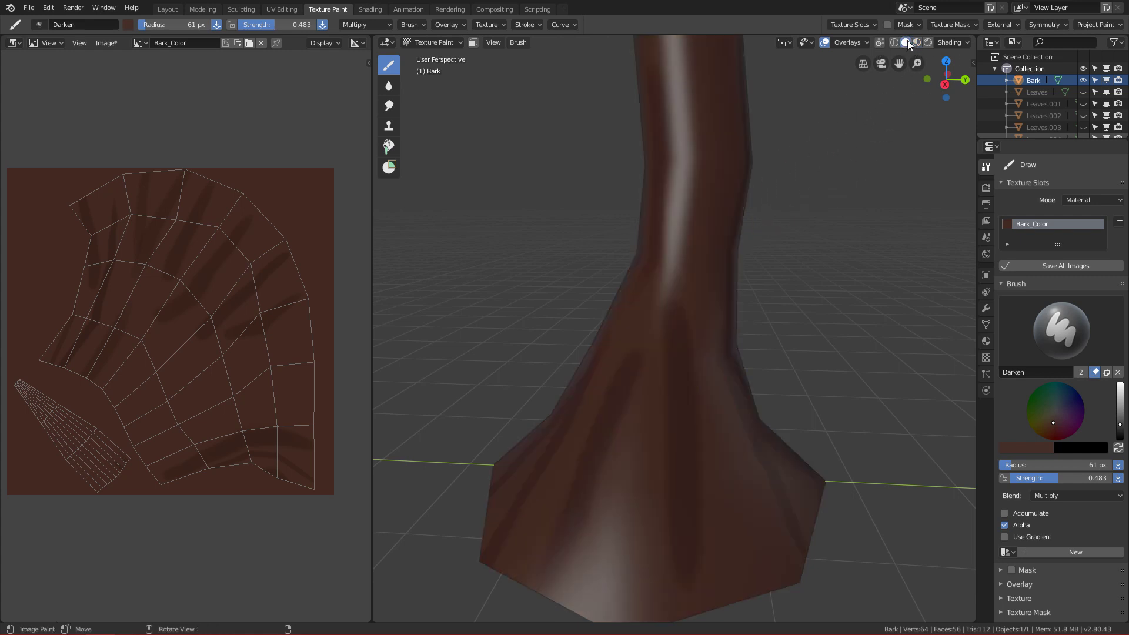
{"action": "mouse_move", "coordinate": [758, 260]}
{"action": "left_mouse_down", "text": "alt"}
{"action": "mouse_move", "coordinate": [738, 327]}
{"action": "mouse_move", "coordinate": [831, 312]}
{"action": "mouse_move", "coordinate": [850, 394]}
{"action": "mouse_move", "coordinate": [859, 371]}
{"action": "mouse_move", "coordinate": [831, 355]}
{"action": "mouse_move", "coordinate": [706, 382]}
{"action": "left_mouse_up", "text": "alt"}
{"action": "key", "text": "f"}
{"action": "left_click", "coordinate": [736, 380]}
{"action": "left_click_drag", "start_coordinate": [678, 163], "coordinate": [723, 495]}
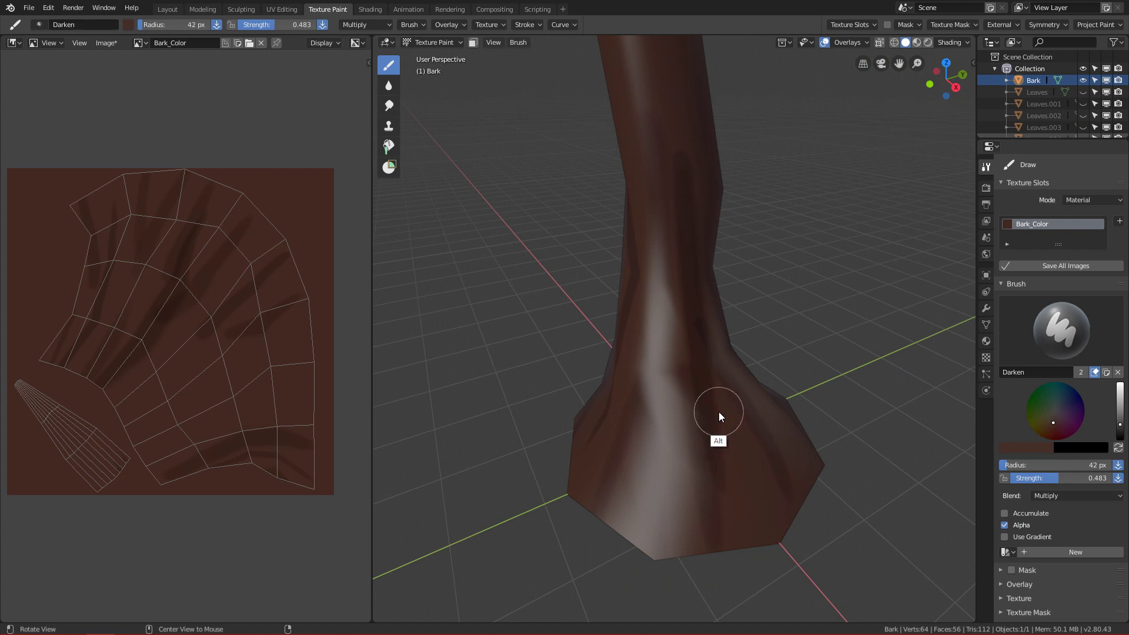
Undo the last dark streak on the trunk and turn off specular lighting in the viewport shading
{"action": "key", "text": "ctrl+z"}
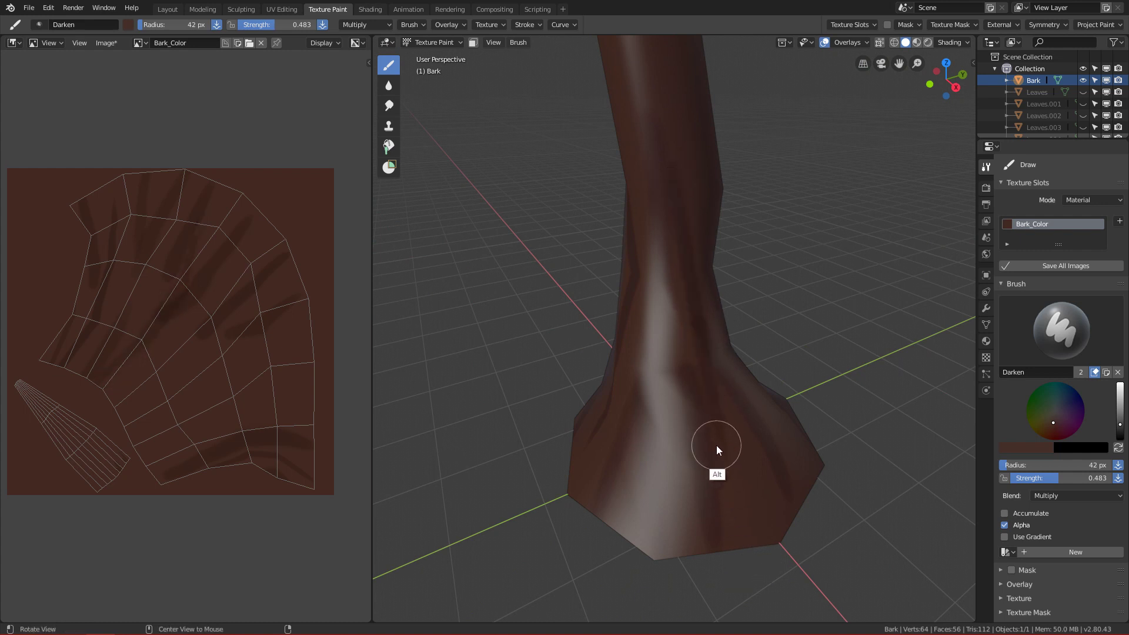
{"action": "left_click_drag", "start_coordinate": [716, 446], "coordinate": [731, 386], "text": "alt"}
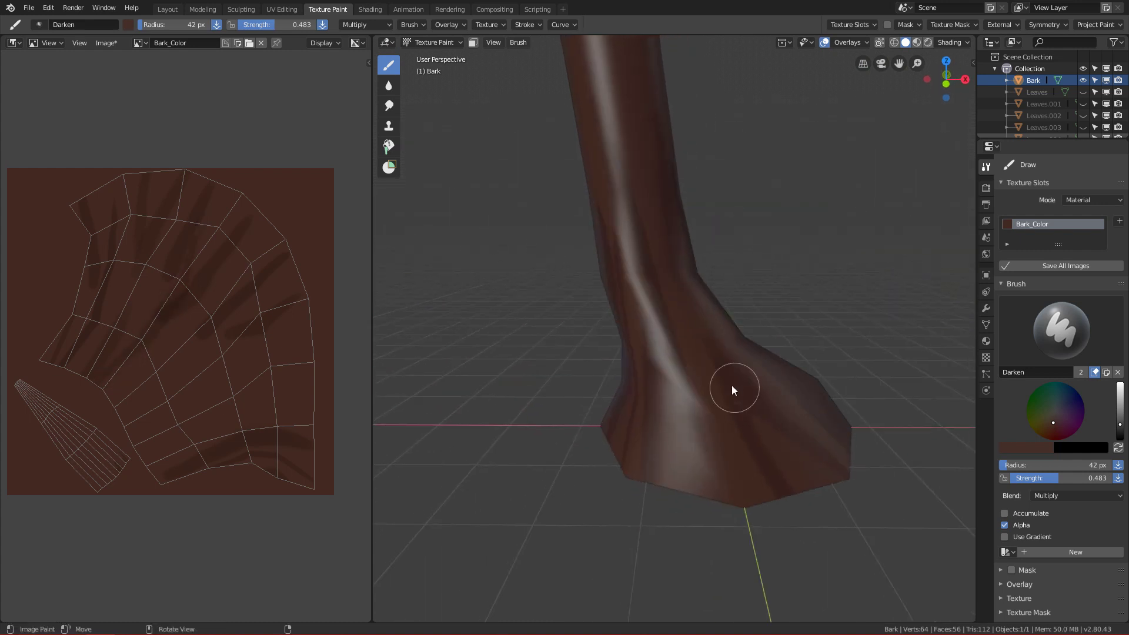
{"action": "left_click", "coordinate": [950, 43]}
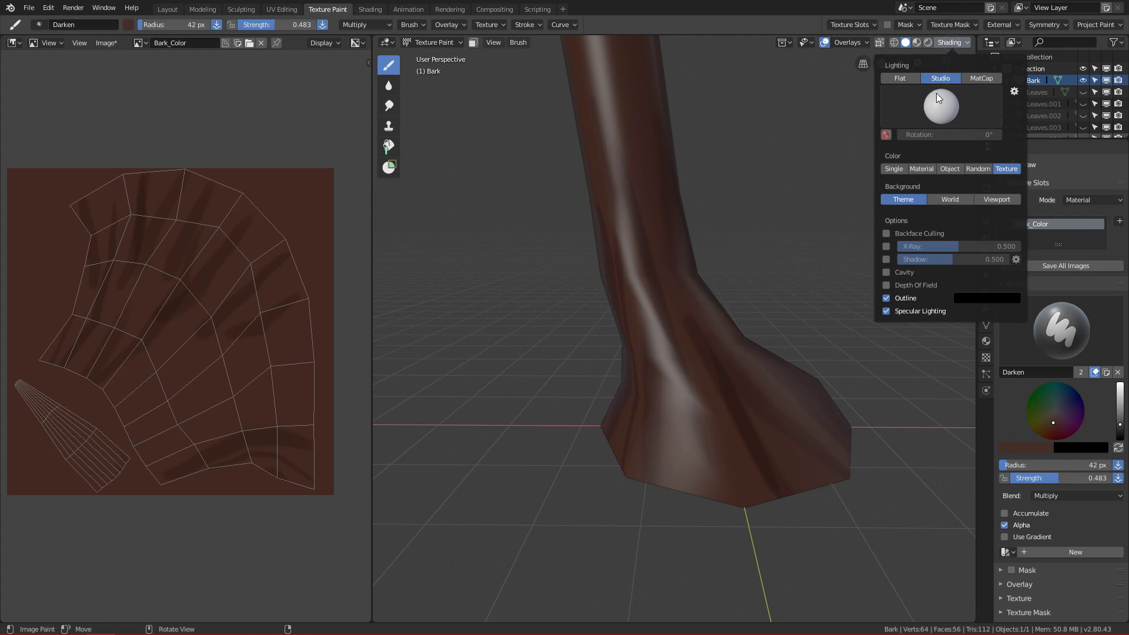
{"action": "left_click", "coordinate": [886, 310]}
{"action": "mouse_move", "coordinate": [793, 284]}
{"action": "left_mouse_down", "text": "alt"}
{"action": "mouse_move", "coordinate": [816, 347]}
{"action": "mouse_move", "coordinate": [768, 349]}
{"action": "mouse_move", "coordinate": [731, 379]}
{"action": "left_mouse_up", "text": "alt"}
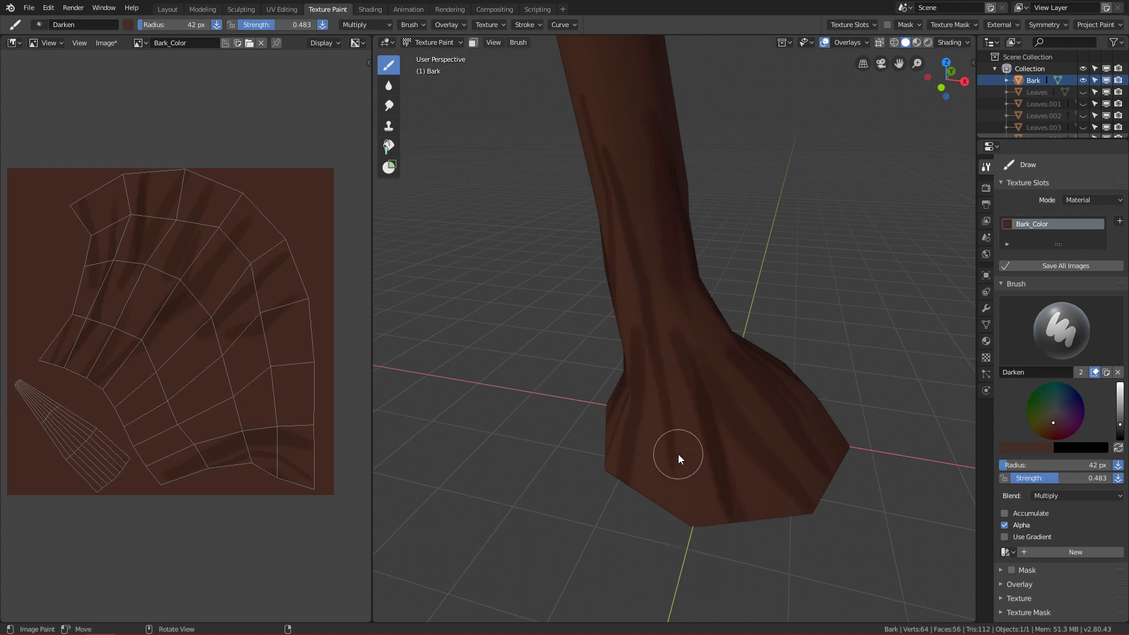
Reduce the Darken brush radius to 31 px and paint thin dark streaks up the flared base and lower trunk
{"action": "key", "text": "f"}
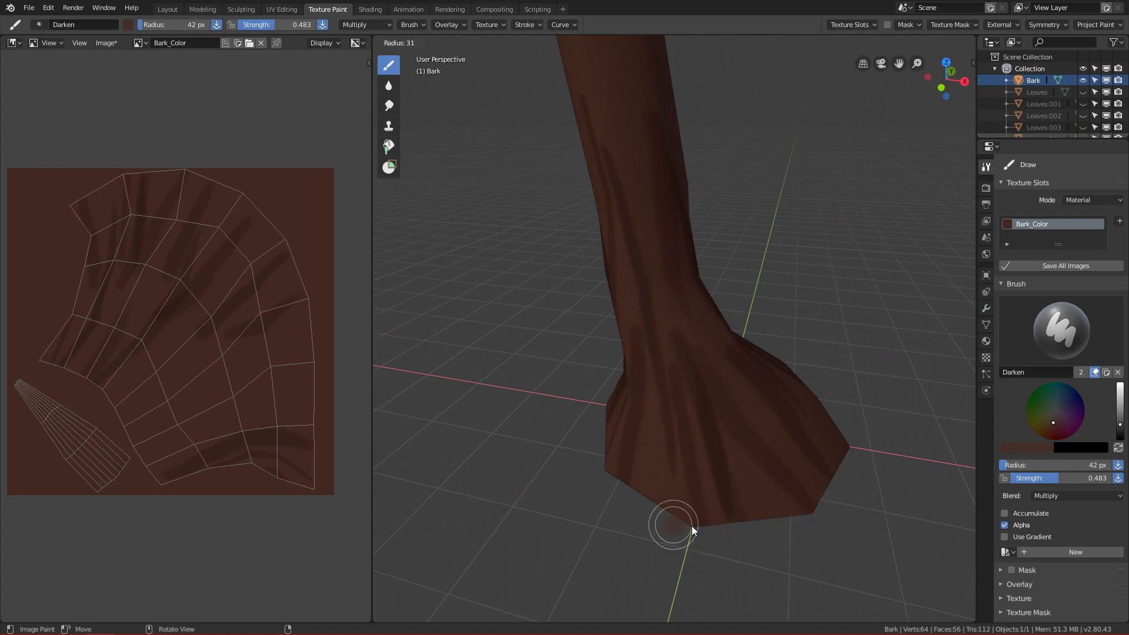
{"action": "left_click", "coordinate": [691, 525]}
{"action": "left_click_drag", "start_coordinate": [692, 524], "coordinate": [781, 509], "text": "alt"}
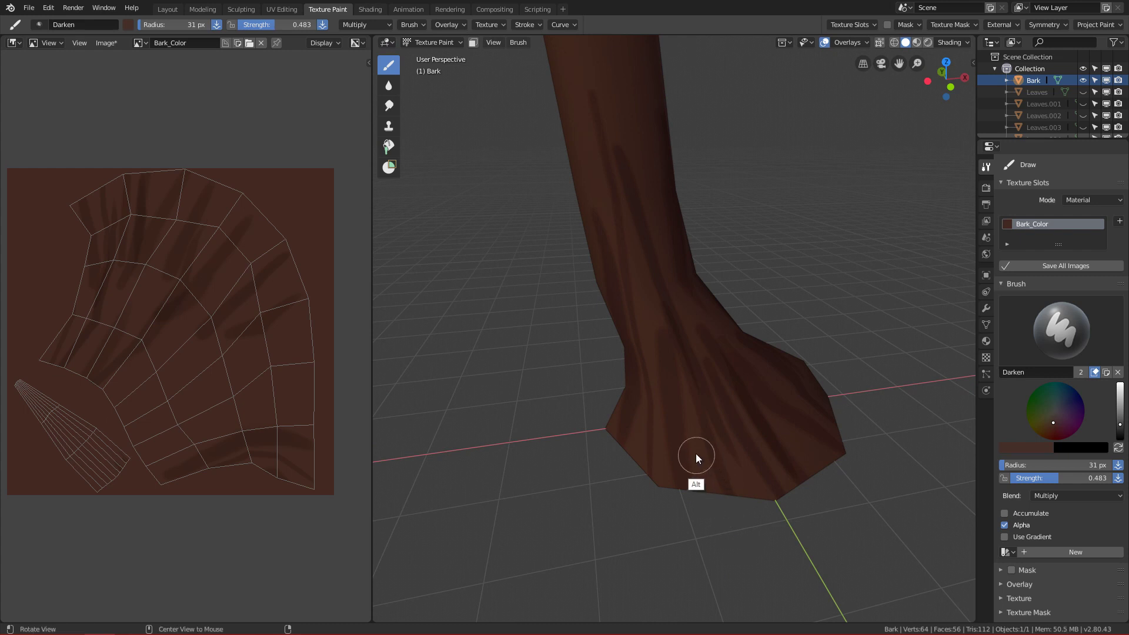
{"action": "left_click_drag", "start_coordinate": [696, 457], "coordinate": [716, 344], "text": "alt"}
{"action": "mouse_move", "coordinate": [660, 501]}
{"action": "left_mouse_down", "text": "alt"}
{"action": "mouse_move", "coordinate": [732, 397]}
{"action": "mouse_move", "coordinate": [698, 321]}
{"action": "left_mouse_up", "text": "alt"}
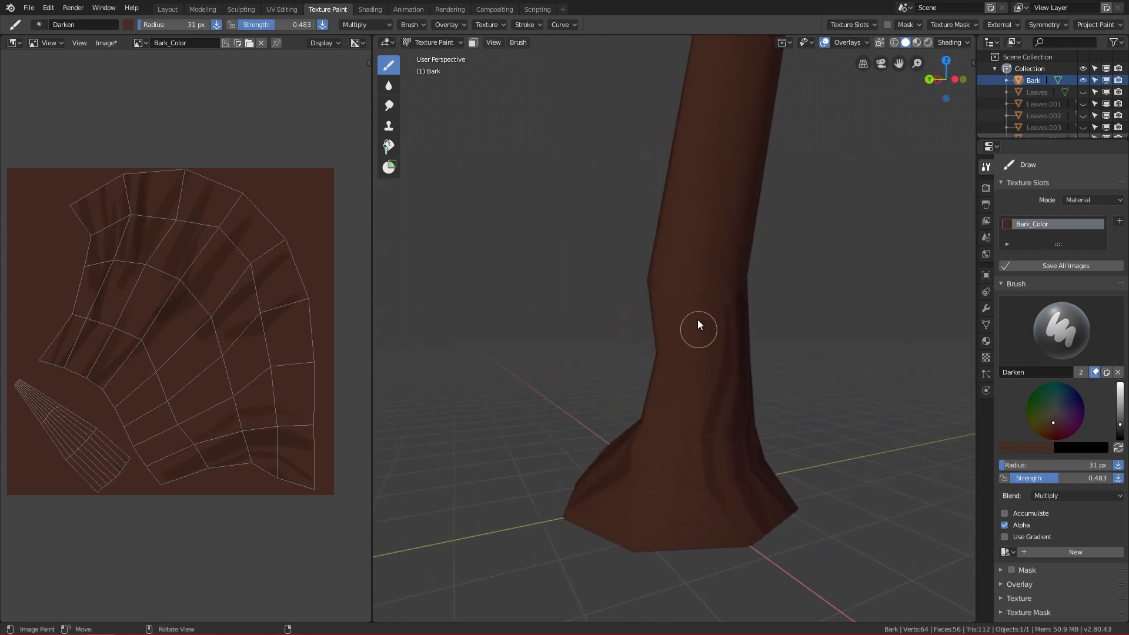
Add more thin dark streaks on the remaining sides, running from the flared base up the trunk
{"action": "left_click_drag", "start_coordinate": [690, 488], "coordinate": [751, 341], "text": "alt"}
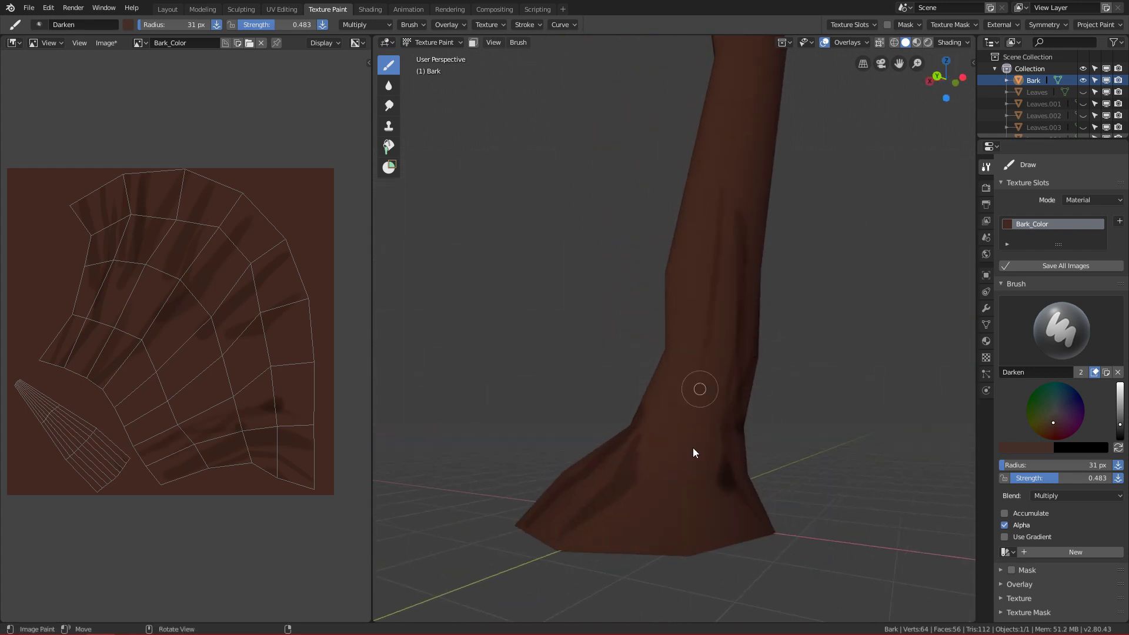
{"action": "mouse_move", "coordinate": [692, 452]}
{"action": "left_mouse_down", "text": "alt"}
{"action": "mouse_move", "coordinate": [764, 455]}
{"action": "mouse_move", "coordinate": [721, 219]}
{"action": "left_mouse_up", "text": "alt"}
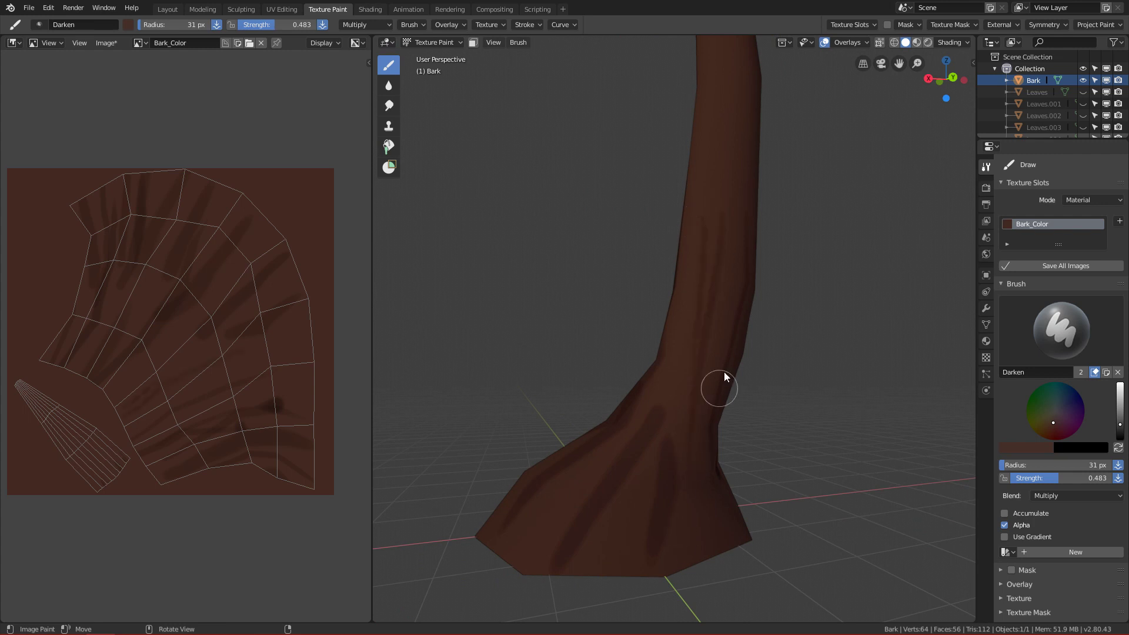
{"action": "mouse_move", "coordinate": [724, 375]}
{"action": "left_mouse_down", "text": "alt"}
{"action": "mouse_move", "coordinate": [746, 348]}
{"action": "mouse_move", "coordinate": [713, 307]}
{"action": "mouse_move", "coordinate": [716, 281]}
{"action": "left_mouse_up", "text": "alt"}
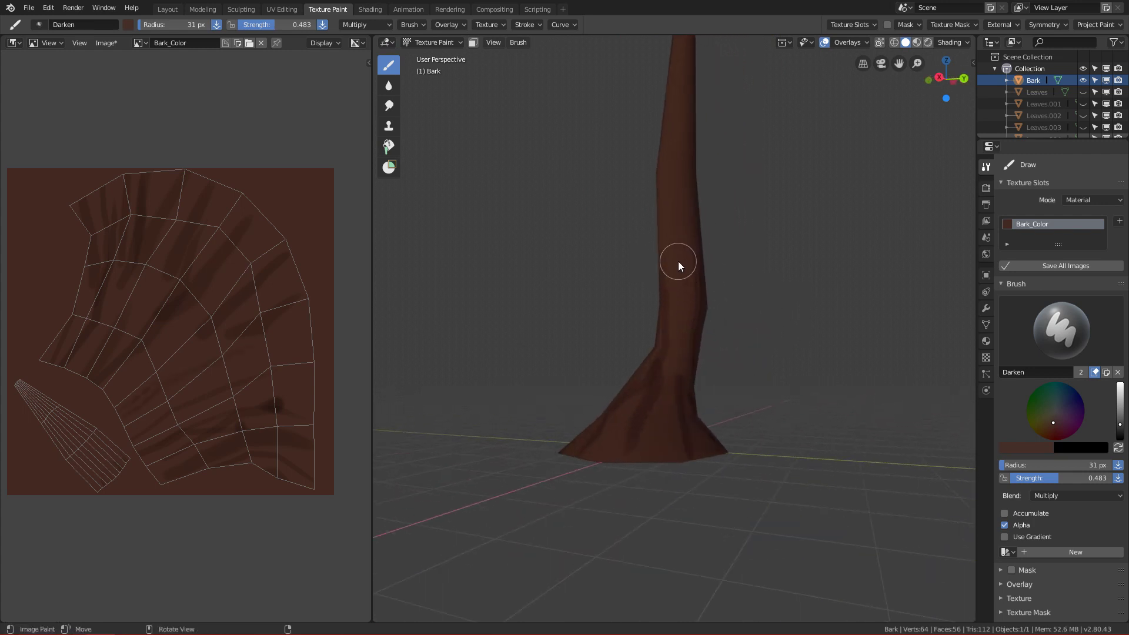
{"action": "mouse_move", "coordinate": [659, 466]}
{"action": "left_mouse_down", "text": "alt"}
{"action": "mouse_move", "coordinate": [672, 436]}
{"action": "mouse_move", "coordinate": [692, 489]}
{"action": "mouse_move", "coordinate": [705, 437]}
{"action": "left_mouse_up", "text": "alt"}
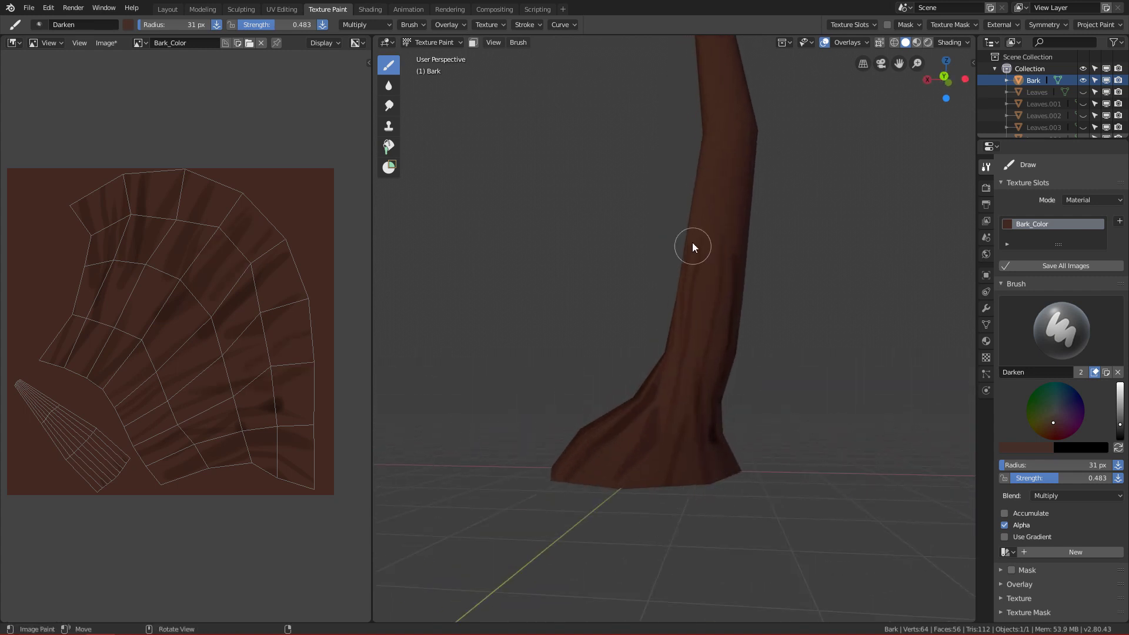
{"action": "mouse_move", "coordinate": [693, 245]}
{"action": "left_mouse_down", "text": "alt"}
{"action": "mouse_move", "coordinate": [684, 429]}
{"action": "mouse_move", "coordinate": [687, 244]}
{"action": "mouse_move", "coordinate": [778, 445]}
{"action": "mouse_move", "coordinate": [640, 431]}
{"action": "mouse_move", "coordinate": [717, 468]}
{"action": "mouse_move", "coordinate": [877, 461]}
{"action": "left_mouse_up", "text": "alt"}
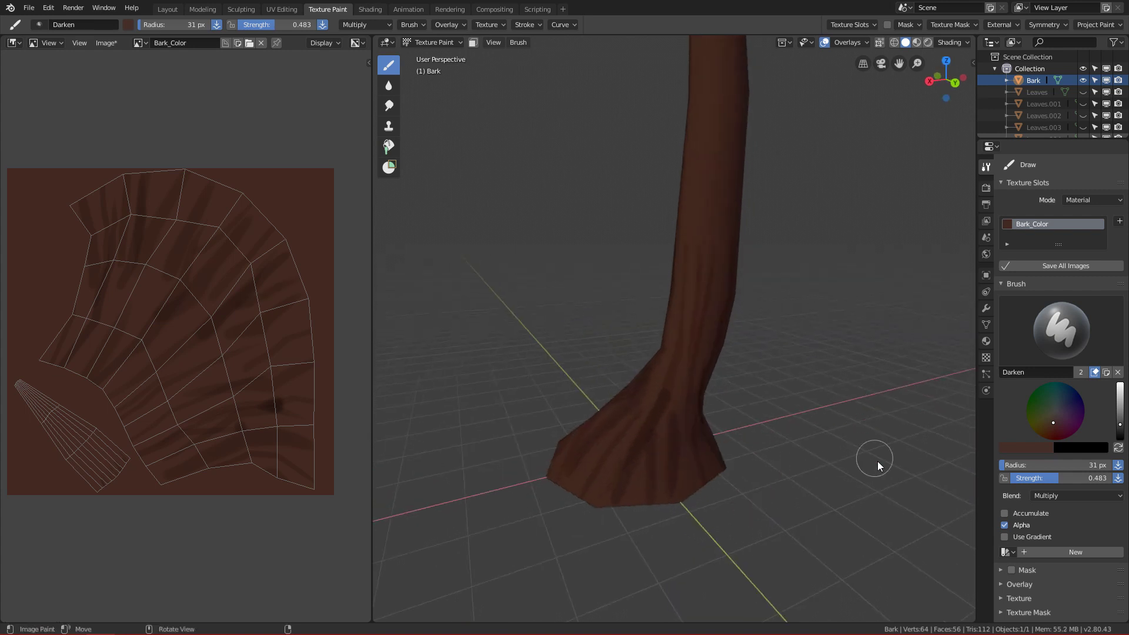
Switch to the Brighten brush with an orange-brown color, try streaks down the trunk, and undo them
{"action": "left_click", "coordinate": [1059, 340]}
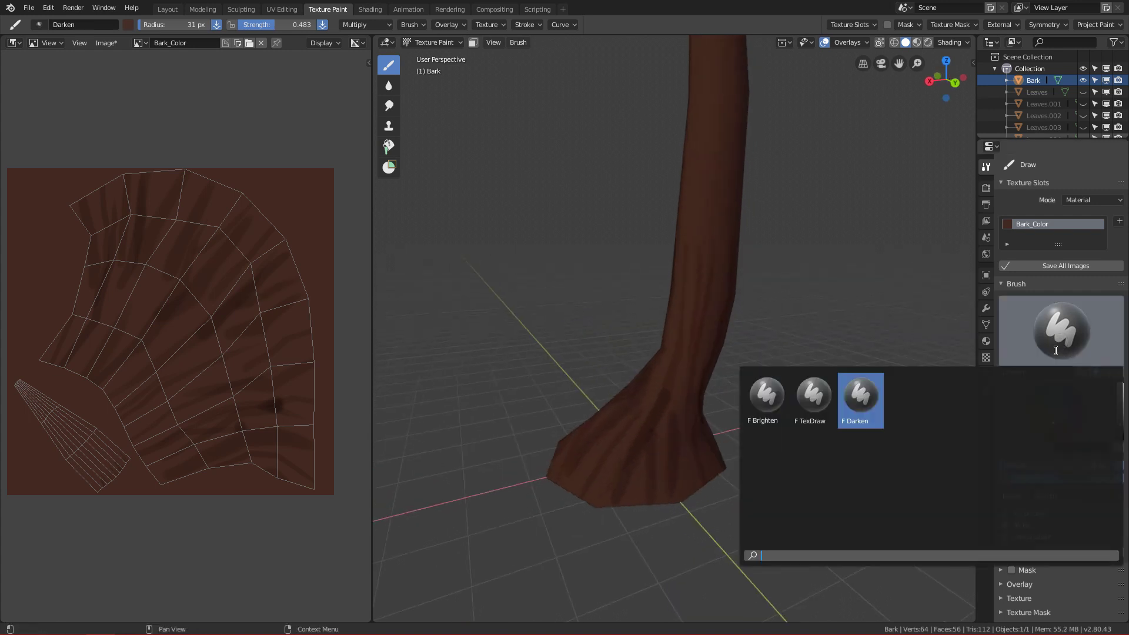
{"action": "left_click", "coordinate": [764, 406]}
{"action": "mouse_move", "coordinate": [690, 376]}
{"action": "left_mouse_down", "text": "alt"}
{"action": "mouse_move", "coordinate": [743, 395]}
{"action": "mouse_move", "coordinate": [718, 408]}
{"action": "left_mouse_up", "text": "alt"}
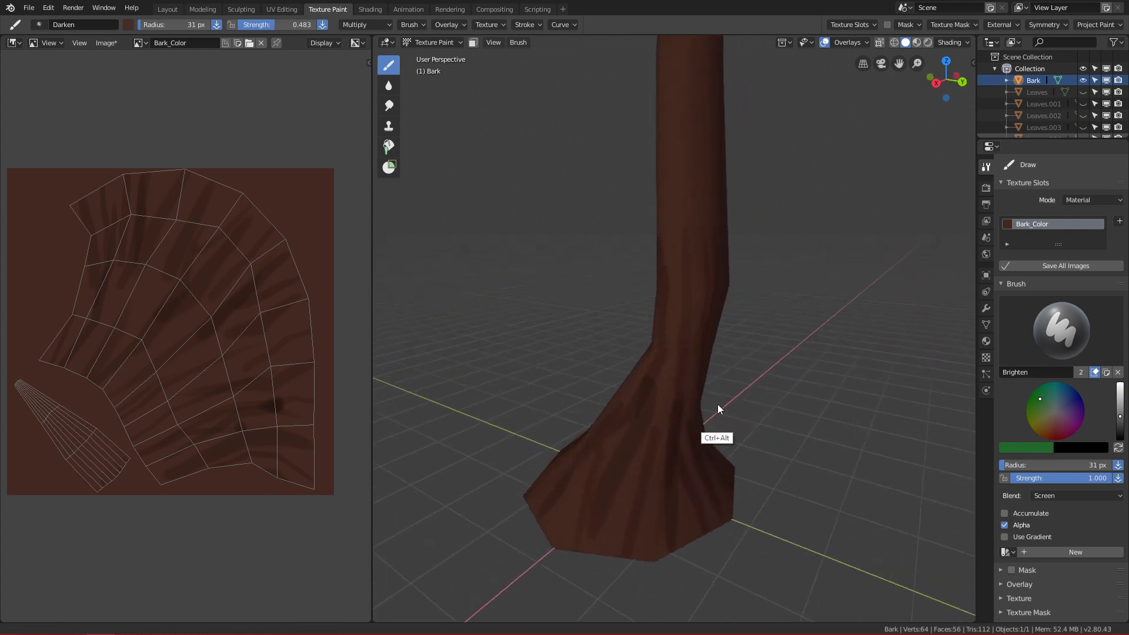
{"action": "left_click_drag", "start_coordinate": [687, 223], "coordinate": [664, 516]}
{"action": "key", "text": "ctrl+z"}
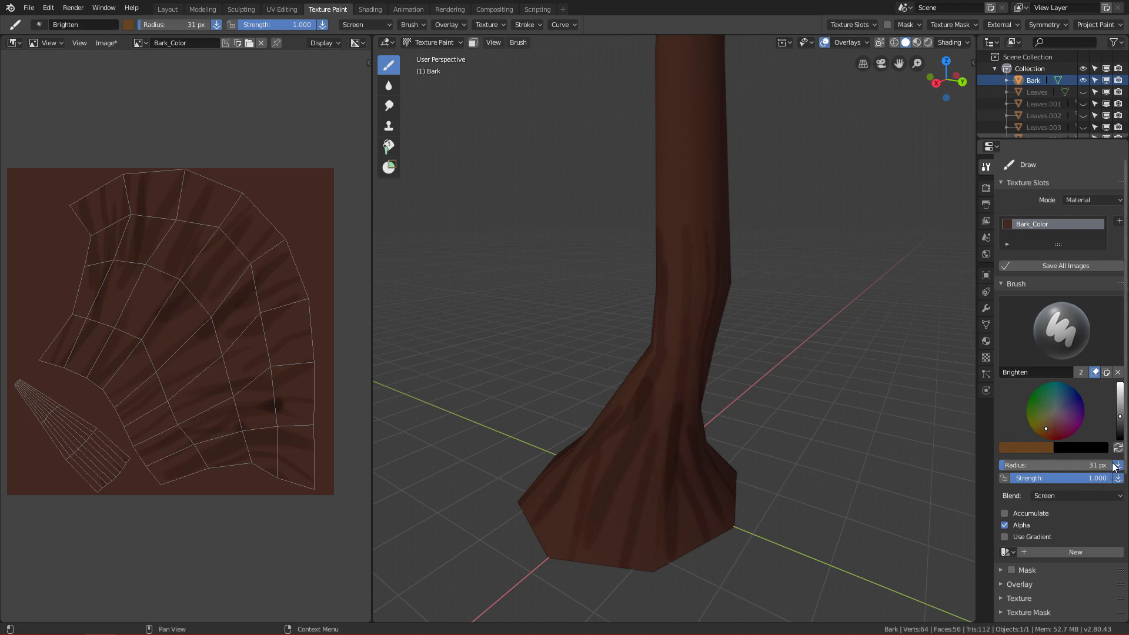
{"action": "left_click_drag", "start_coordinate": [701, 251], "coordinate": [666, 506]}
{"action": "key", "text": "ctrl+z"}
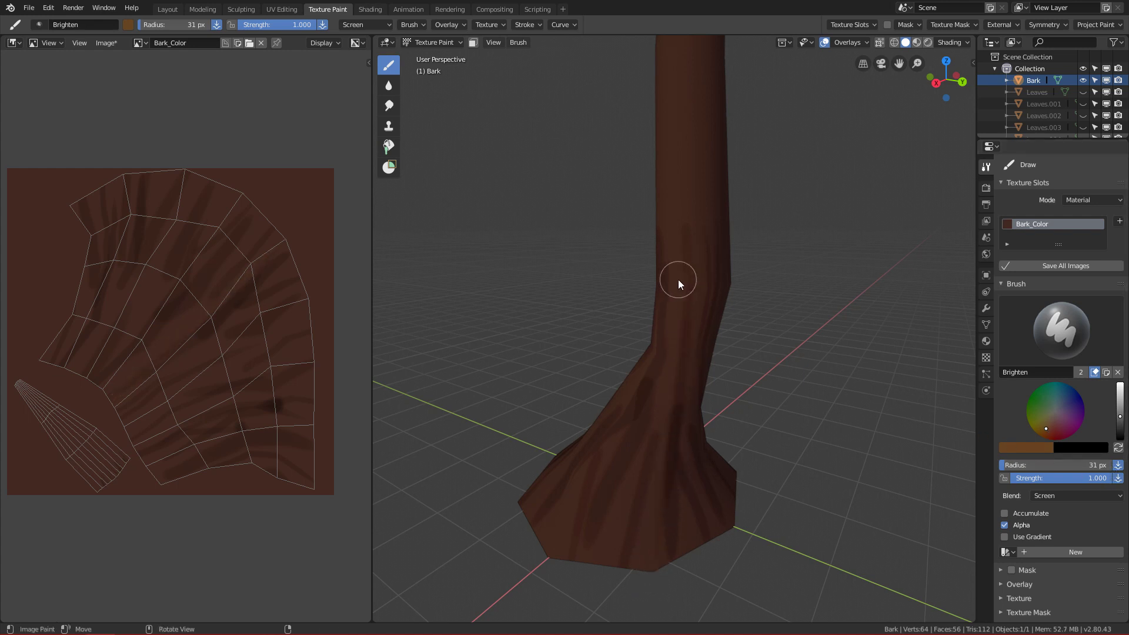
{"action": "key", "text": "ctrl+z"}
Paint thin orange-brown highlight streaks between the dark ones, from the lower trunk down over the flared base
{"action": "mouse_move", "coordinate": [646, 565]}
{"action": "left_mouse_down"}
{"action": "mouse_move", "coordinate": [666, 412]}
{"action": "mouse_move", "coordinate": [735, 534]}
{"action": "left_mouse_up"}
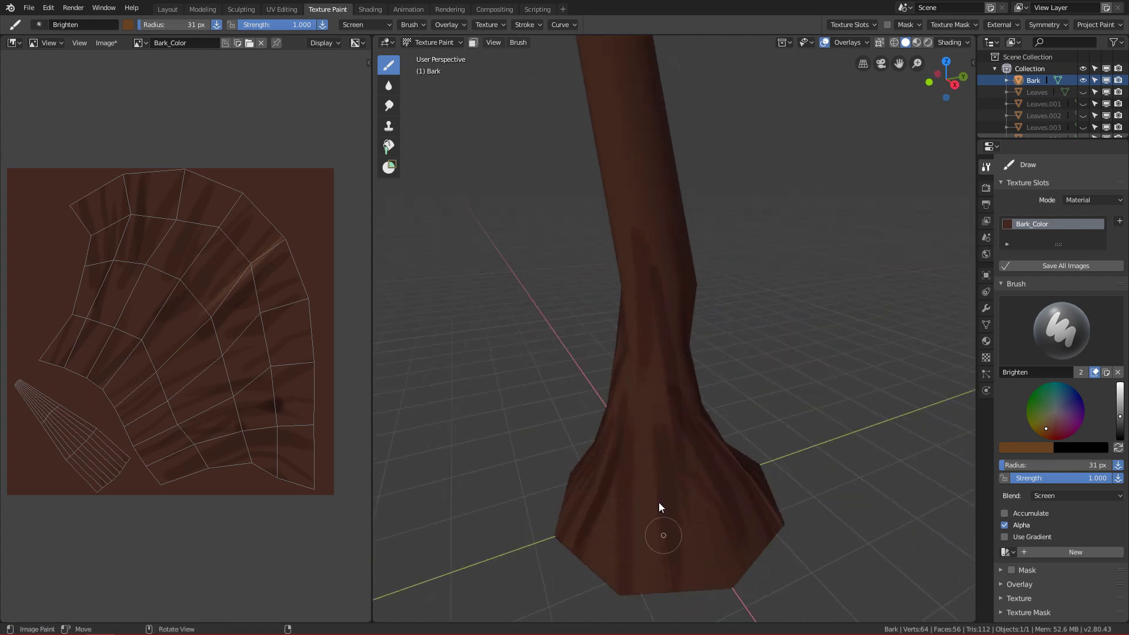
{"action": "left_click_drag", "start_coordinate": [648, 379], "coordinate": [647, 601]}
{"action": "key", "text": "ctrl+z"}
{"action": "left_click_drag", "start_coordinate": [647, 353], "coordinate": [651, 588]}
{"action": "left_click_drag", "start_coordinate": [700, 526], "coordinate": [767, 520], "text": "alt"}
{"action": "left_click_drag", "start_coordinate": [683, 427], "coordinate": [753, 587]}
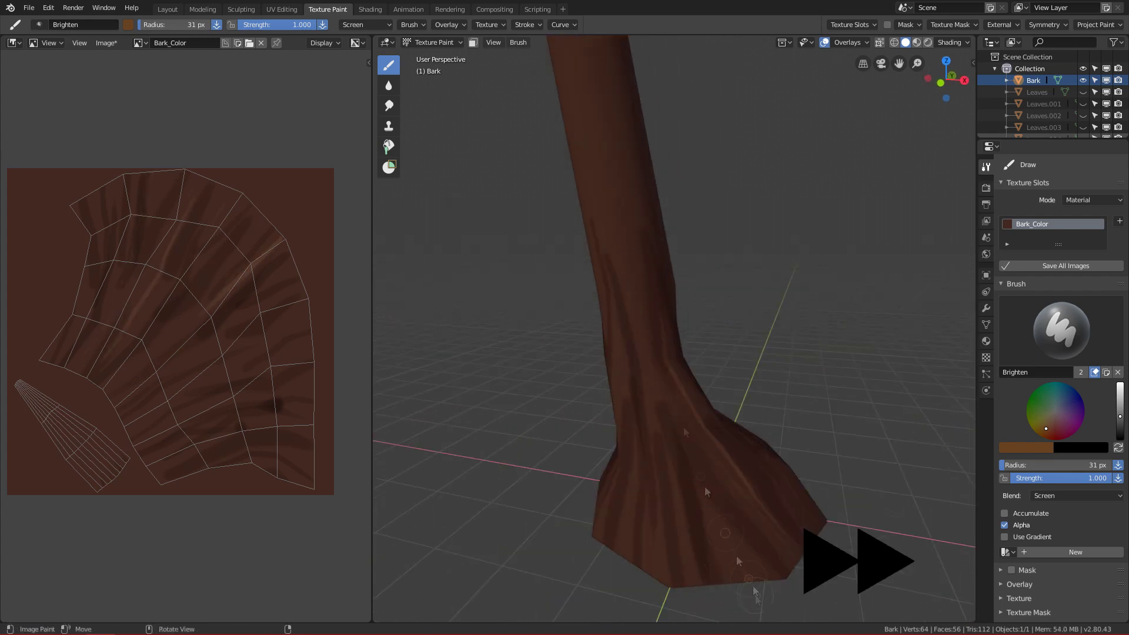
{"action": "mouse_move", "coordinate": [649, 347]}
{"action": "left_mouse_down"}
{"action": "mouse_move", "coordinate": [626, 280]}
{"action": "mouse_move", "coordinate": [697, 513]}
{"action": "left_mouse_up"}
{"action": "left_click_drag", "start_coordinate": [712, 447], "coordinate": [670, 370], "text": "alt"}
Set the Brighten brush to radius 72 px and strength 0.361, and paint broad soft highlights down the lower trunk
{"action": "key", "text": "f"}
{"action": "left_click", "coordinate": [694, 369]}
{"action": "key", "text": "shift+f"}
{"action": "left_click", "coordinate": [694, 356]}
{"action": "left_click_drag", "start_coordinate": [811, 447], "coordinate": [744, 449], "text": "alt"}
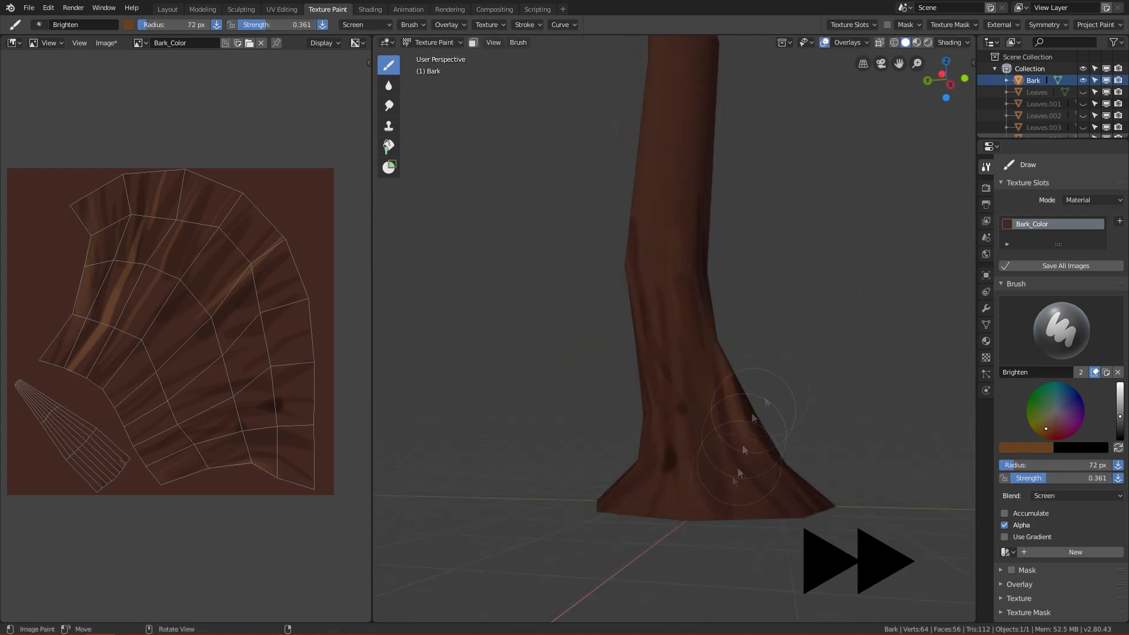
{"action": "left_click_drag", "start_coordinate": [683, 377], "coordinate": [684, 474]}
{"action": "left_click_drag", "start_coordinate": [754, 435], "coordinate": [700, 429], "text": "alt"}
{"action": "left_click_drag", "start_coordinate": [698, 376], "coordinate": [701, 547]}
Continue the broad soft highlights around the remaining sides of the lower trunk and flared base
{"action": "mouse_move", "coordinate": [782, 435]}
{"action": "left_mouse_down", "text": "alt"}
{"action": "mouse_move", "coordinate": [725, 448]}
{"action": "mouse_move", "coordinate": [738, 410]}
{"action": "left_mouse_up", "text": "alt"}
{"action": "left_click_drag", "start_coordinate": [661, 352], "coordinate": [667, 470]}
{"action": "left_click_drag", "start_coordinate": [758, 464], "coordinate": [688, 505], "text": "alt"}
{"action": "mouse_move", "coordinate": [688, 505]}
{"action": "left_mouse_down", "text": "alt+shift"}
{"action": "mouse_move", "coordinate": [685, 535]}
{"action": "mouse_move", "coordinate": [685, 423]}
{"action": "left_mouse_up", "text": "alt+shift"}
{"action": "left_click_drag", "start_coordinate": [759, 376], "coordinate": [705, 365], "text": "alt"}
{"action": "mouse_move", "coordinate": [684, 320]}
{"action": "left_mouse_down"}
{"action": "mouse_move", "coordinate": [712, 418]}
{"action": "mouse_move", "coordinate": [670, 435]}
{"action": "left_mouse_up"}
{"action": "left_click_drag", "start_coordinate": [723, 376], "coordinate": [670, 388], "text": "alt"}
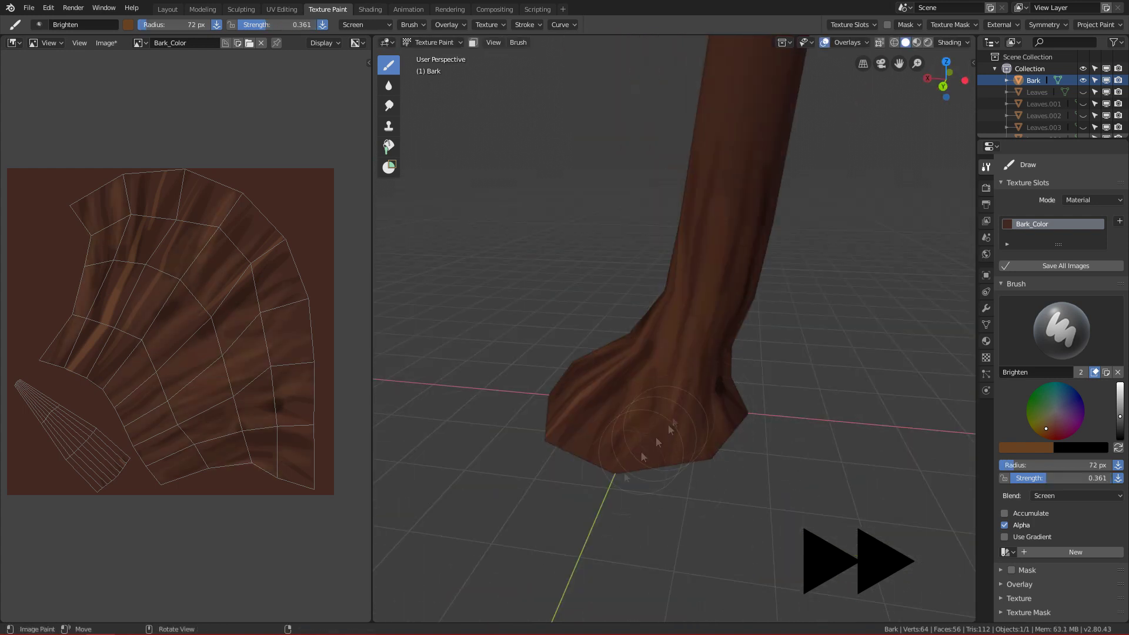
{"action": "middle_click_drag", "start_coordinate": [626, 477], "coordinate": [711, 482]}
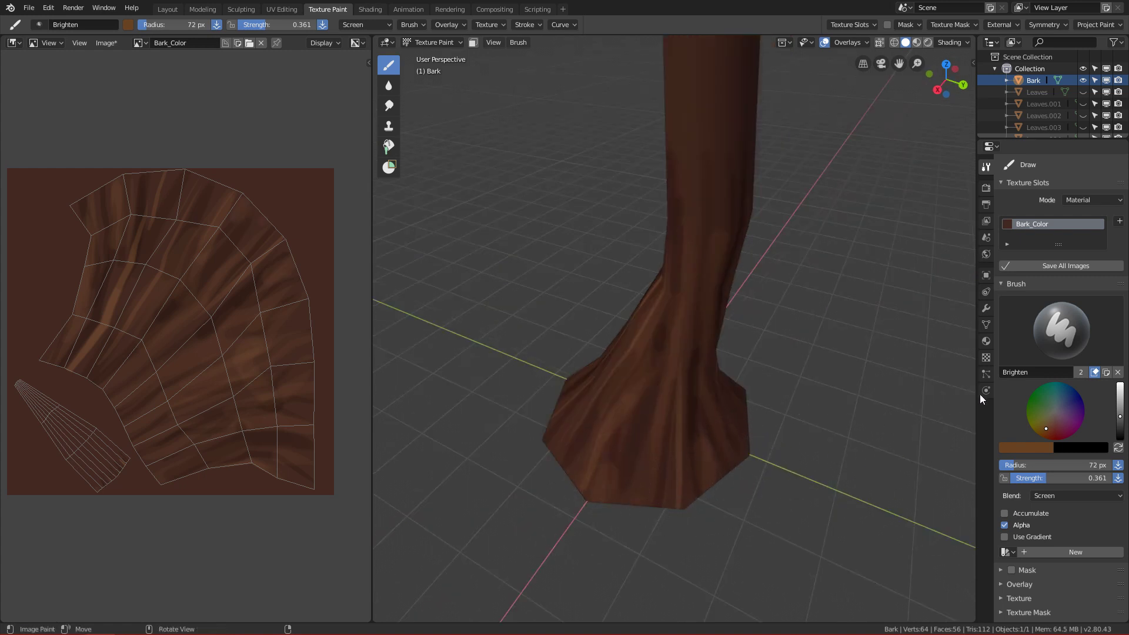
Switch to the Smear tool, set its radius to 40 px, and smear the bark streaks upward above the base
{"action": "left_click", "coordinate": [389, 105]}
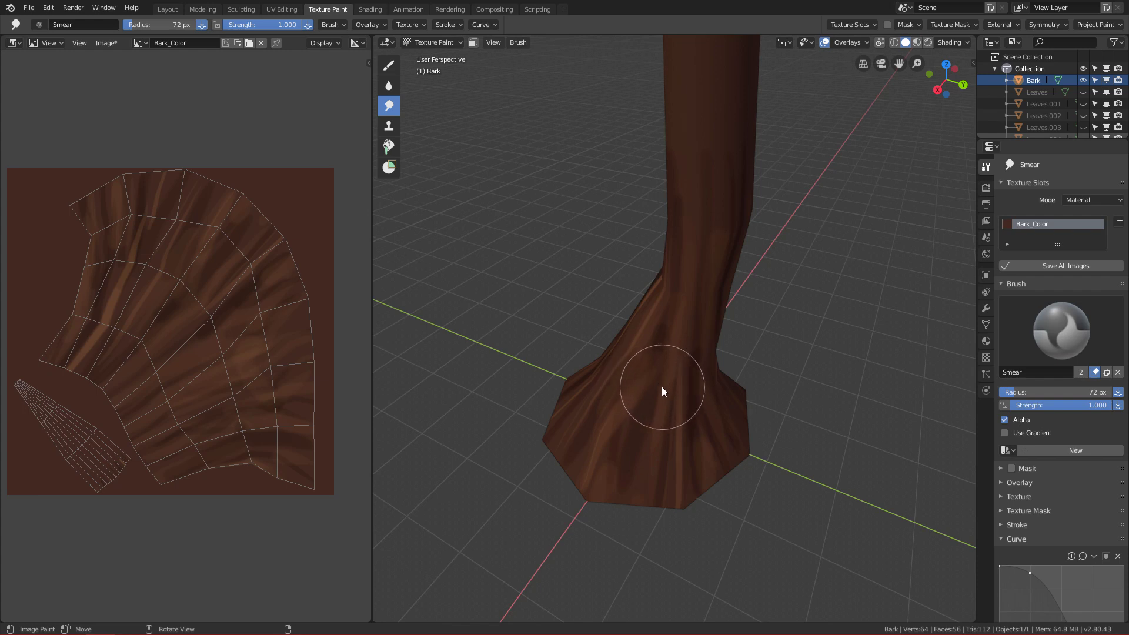
{"action": "key", "text": "f"}
{"action": "left_click", "coordinate": [636, 386]}
{"action": "mouse_move", "coordinate": [636, 386]}
{"action": "middle_mouse_down"}
{"action": "mouse_move", "coordinate": [700, 341]}
{"action": "mouse_move", "coordinate": [687, 244]}
{"action": "middle_mouse_up"}
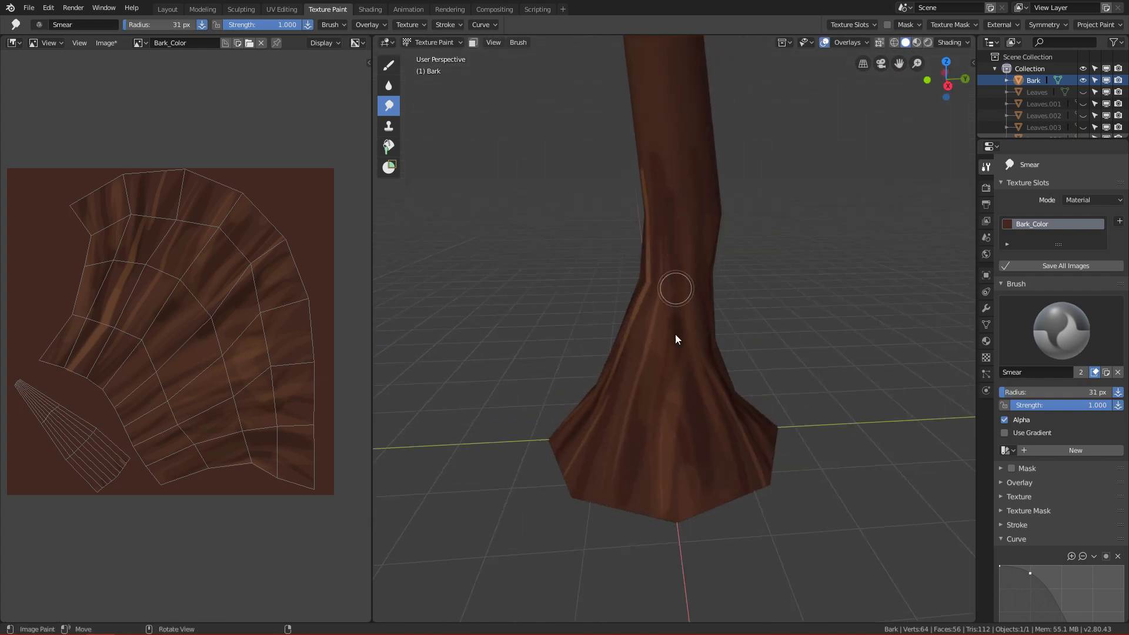
{"action": "key", "text": "f"}
{"action": "left_click", "coordinate": [702, 277]}
{"action": "left_click_drag", "start_coordinate": [647, 403], "coordinate": [664, 319]}
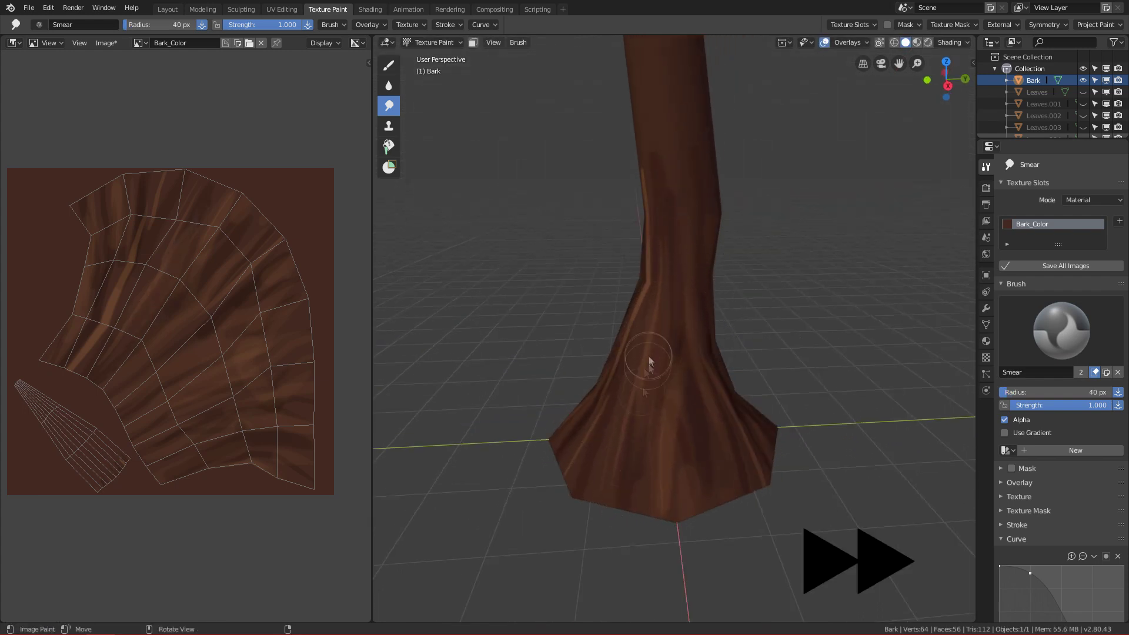
Enlarge the Smear radius to 59 px and blend the streaks from the flared base up into the trunk
{"action": "key", "text": "f"}
{"action": "left_click", "coordinate": [686, 467]}
{"action": "left_click_drag", "start_coordinate": [688, 460], "coordinate": [678, 314]}
{"action": "middle_click_drag", "start_coordinate": [641, 472], "coordinate": [698, 473]}
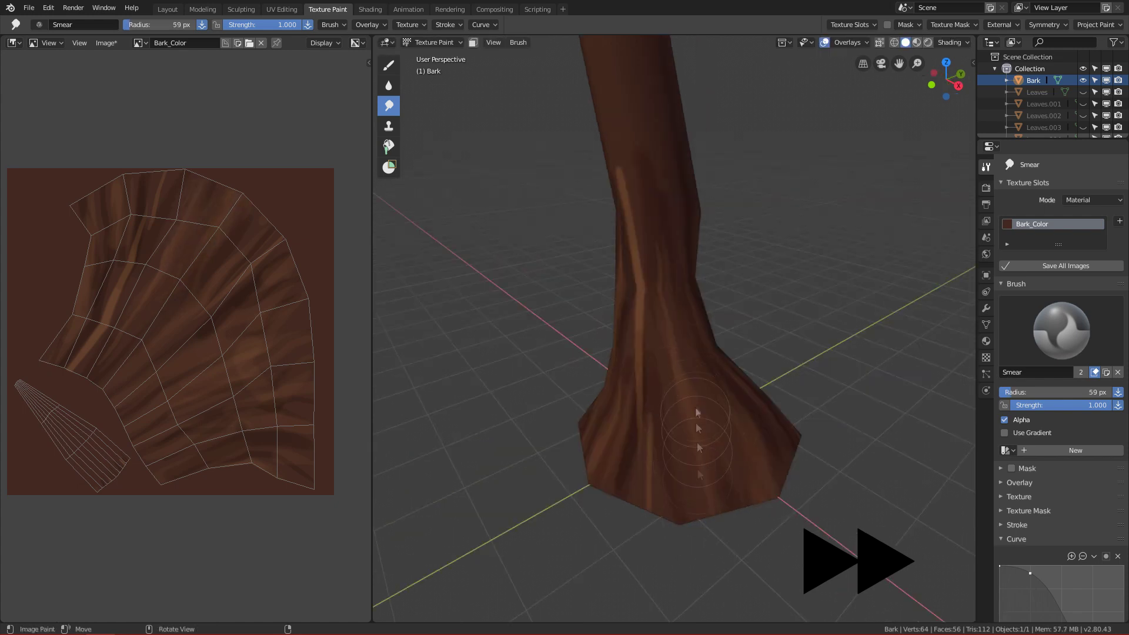
{"action": "middle_click_drag", "start_coordinate": [697, 413], "coordinate": [705, 478]}
Set the Smear radius to 47 px and smear the streaks lengthwise on the next side of the base and trunk
{"action": "key", "text": "f"}
{"action": "left_click", "coordinate": [643, 453]}
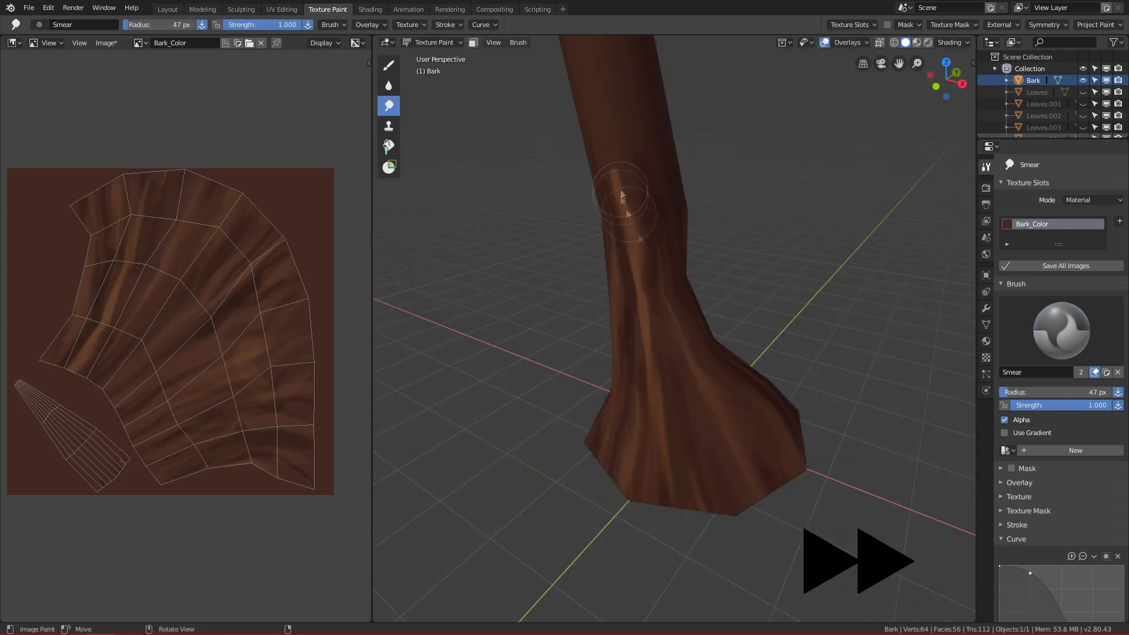
{"action": "middle_click_drag", "start_coordinate": [659, 320], "coordinate": [705, 310]}
{"action": "left_click_drag", "start_coordinate": [720, 471], "coordinate": [664, 353]}
{"action": "left_click_drag", "start_coordinate": [673, 464], "coordinate": [645, 294]}
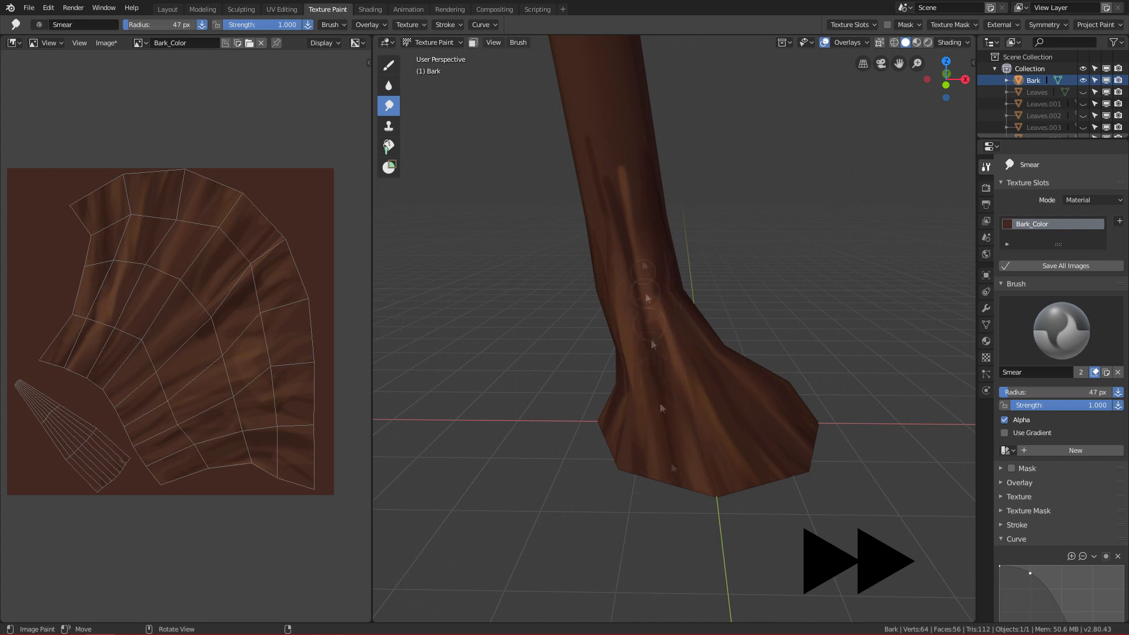
Set the Smear radius to 34 px and pull the streaks on another trunk side upward toward the unpainted bark
{"action": "middle_click_drag", "start_coordinate": [647, 298], "coordinate": [676, 395]}
{"action": "middle_click_drag", "start_coordinate": [648, 298], "coordinate": [723, 353]}
{"action": "scroll", "coordinate": [723, 353], "scroll_direction": "up", "scroll_amount": 2}
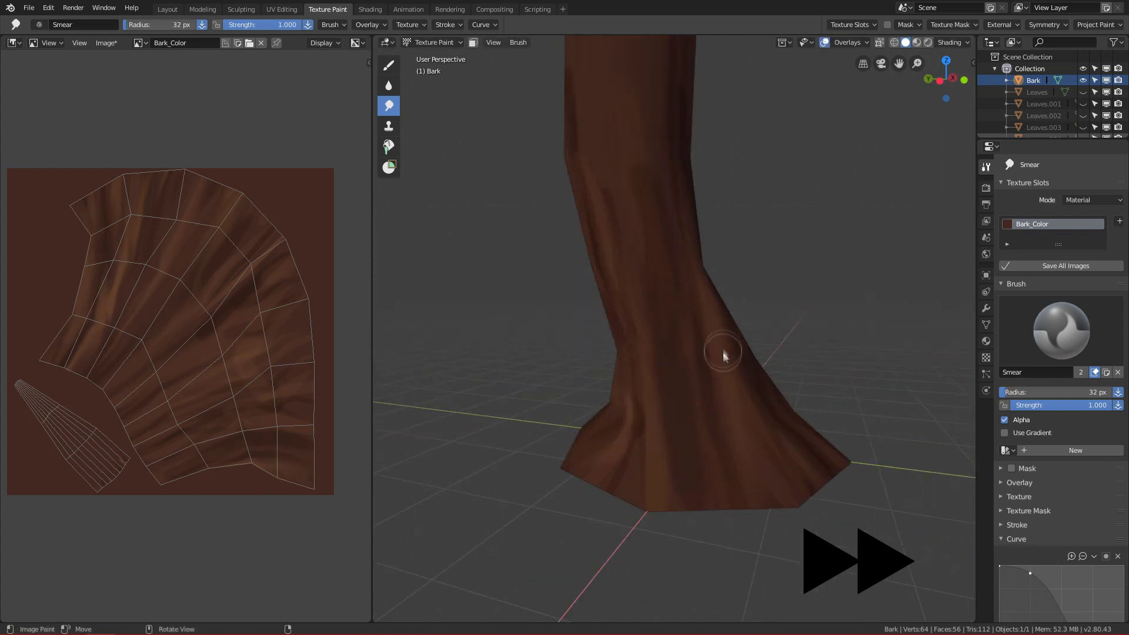
{"action": "key", "text": "f"}
{"action": "left_click", "coordinate": [723, 355]}
{"action": "left_click_drag", "start_coordinate": [678, 489], "coordinate": [661, 382]}
{"action": "middle_click_drag", "start_coordinate": [618, 204], "coordinate": [675, 298]}
{"action": "left_click_drag", "start_coordinate": [635, 339], "coordinate": [653, 203]}
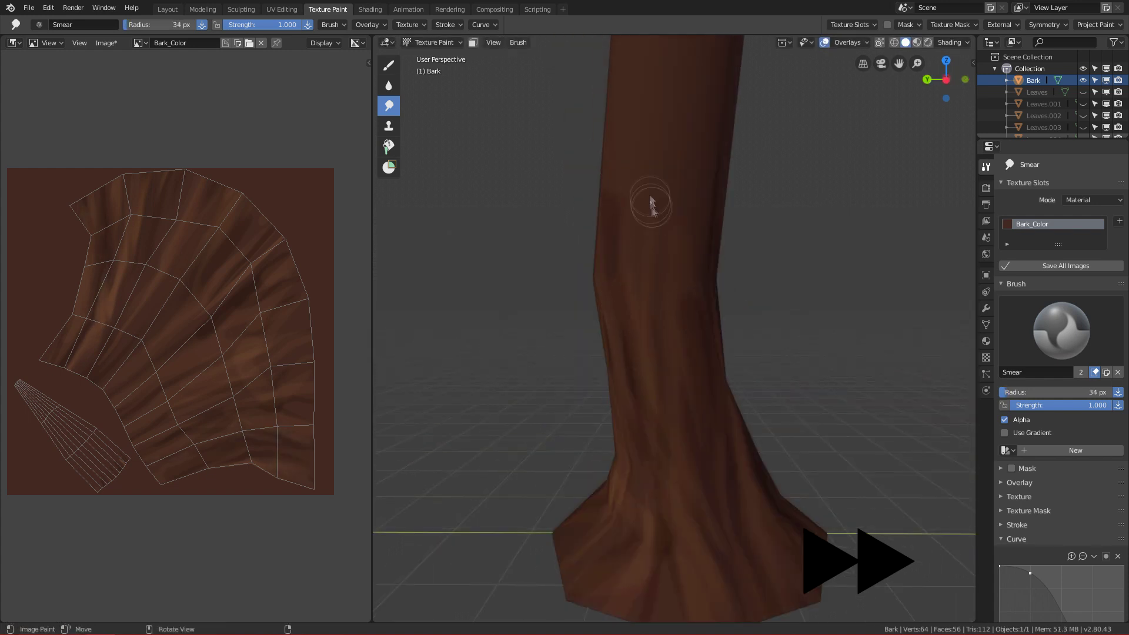
Increase the Smear radius to 50 px and smear the upper ends of the streaks into the plain trunk
{"action": "middle_click_drag", "start_coordinate": [653, 203], "coordinate": [720, 318]}
{"action": "key", "text": "f"}
{"action": "left_click", "coordinate": [755, 456]}
{"action": "middle_click_drag", "start_coordinate": [755, 456], "coordinate": [699, 593]}
{"action": "middle_click_drag", "start_coordinate": [697, 508], "coordinate": [581, 621]}
{"action": "middle_click_drag", "start_coordinate": [730, 264], "coordinate": [738, 226]}
{"action": "key", "text": "f"}
{"action": "left_click", "coordinate": [766, 232]}
{"action": "left_click_drag", "start_coordinate": [738, 235], "coordinate": [716, 172]}
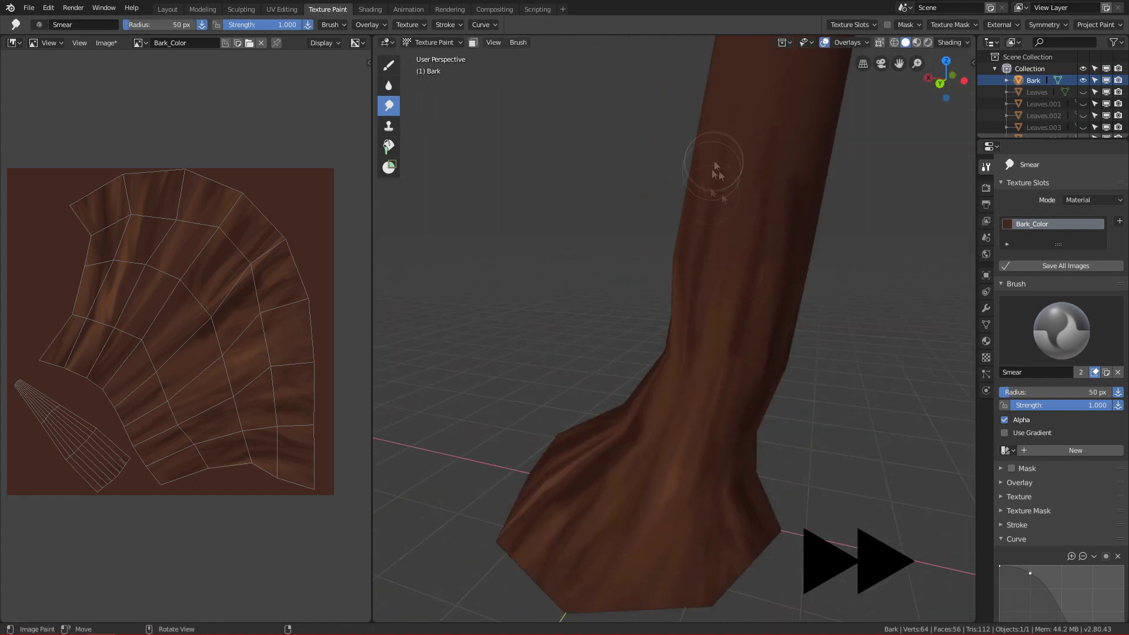
Smear the streaks along the bent trunk and its wide root flare using a 54 px brush radius
{"action": "mouse_move", "coordinate": [716, 172]}
{"action": "middle_mouse_down"}
{"action": "mouse_move", "coordinate": [713, 376]}
{"action": "mouse_move", "coordinate": [738, 349]}
{"action": "middle_mouse_up"}
{"action": "left_click_drag", "start_coordinate": [736, 352], "coordinate": [760, 241]}
{"action": "middle_click_drag", "start_coordinate": [760, 241], "coordinate": [688, 406]}
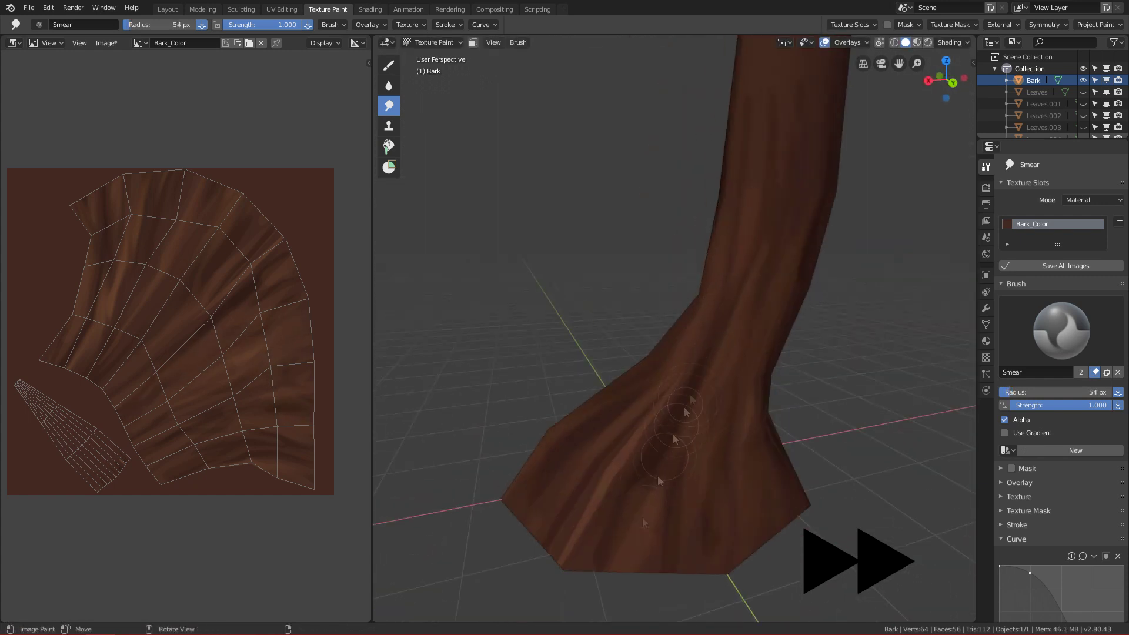
{"action": "left_click_drag", "start_coordinate": [661, 479], "coordinate": [695, 417]}
{"action": "middle_click_drag", "start_coordinate": [695, 417], "coordinate": [638, 506]}
{"action": "key", "text": "f"}
{"action": "left_click", "coordinate": [638, 504]}
{"action": "left_click_drag", "start_coordinate": [647, 468], "coordinate": [632, 447]}
{"action": "left_click_drag", "start_coordinate": [699, 522], "coordinate": [704, 438]}
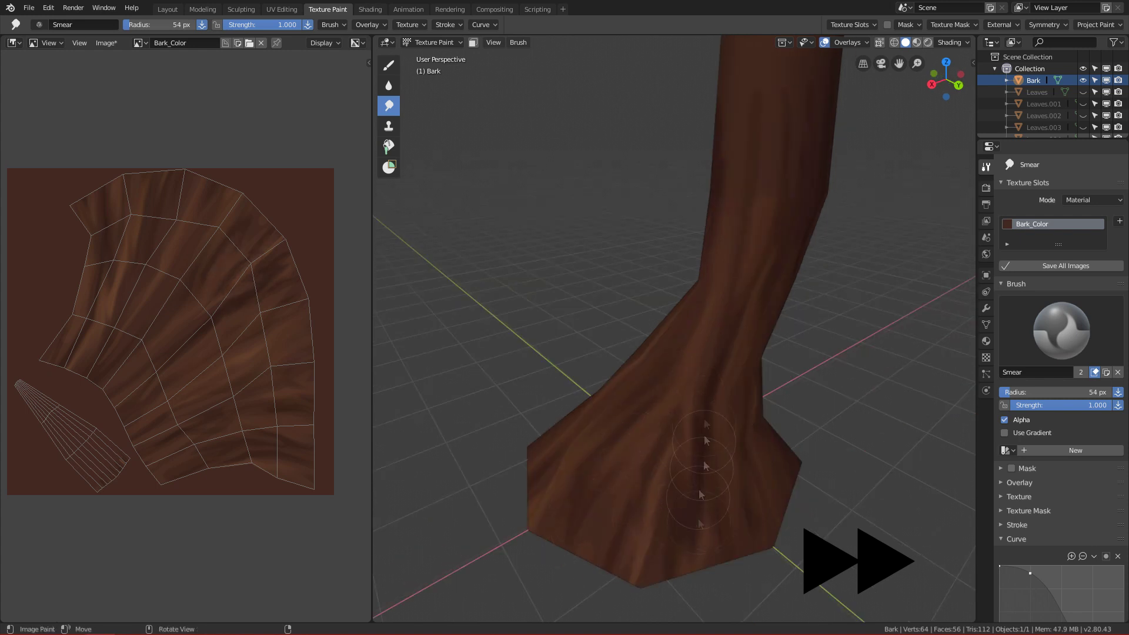
Resize the Smear brush and drag the streaks' upper ends higher up the trunk
{"action": "mouse_move", "coordinate": [732, 254]}
{"action": "middle_mouse_down"}
{"action": "mouse_move", "coordinate": [681, 344]}
{"action": "mouse_move", "coordinate": [685, 252]}
{"action": "mouse_move", "coordinate": [629, 157]}
{"action": "mouse_move", "coordinate": [605, 212]}
{"action": "mouse_move", "coordinate": [667, 252]}
{"action": "mouse_move", "coordinate": [664, 216]}
{"action": "middle_mouse_up"}
{"action": "key", "text": "f"}
{"action": "left_click", "coordinate": [650, 230]}
{"action": "left_click_drag", "start_coordinate": [663, 216], "coordinate": [615, 132]}
{"action": "left_click_drag", "start_coordinate": [614, 176], "coordinate": [660, 294], "text": "alt"}
Set the Smear radius to 36 px and blend the light and dark streaks along the middle of the trunk
{"action": "mouse_move", "coordinate": [660, 294]}
{"action": "left_mouse_down", "text": "ctrl+alt"}
{"action": "mouse_move", "coordinate": [660, 458]}
{"action": "mouse_move", "coordinate": [696, 359]}
{"action": "left_mouse_up", "text": "ctrl+alt"}
{"action": "key", "text": "f"}
{"action": "left_click", "coordinate": [641, 312]}
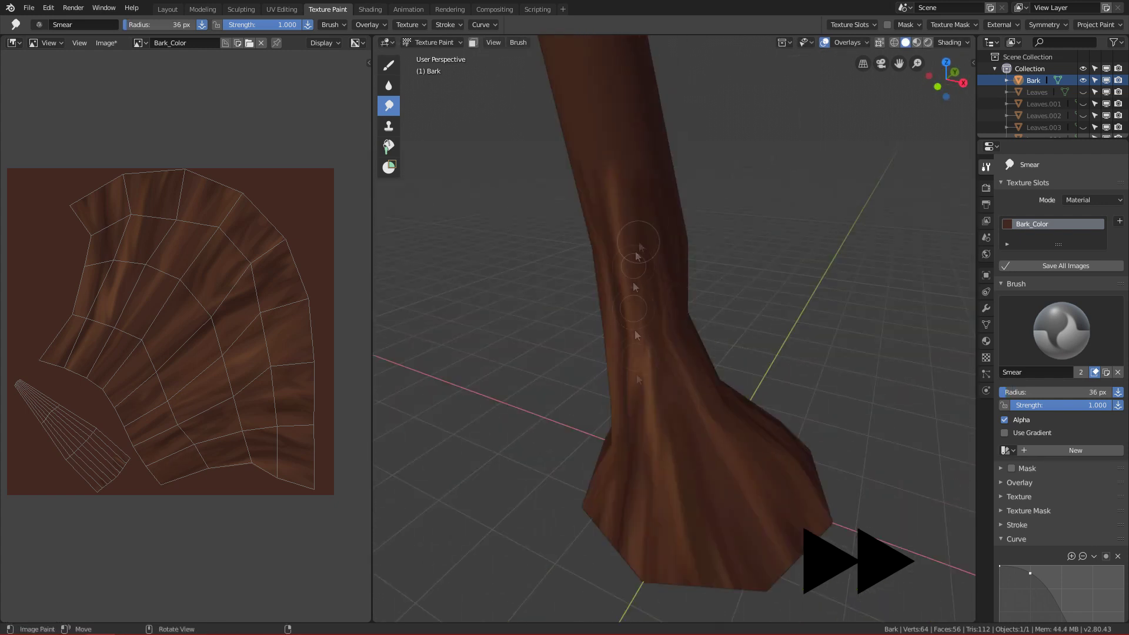
{"action": "left_click_drag", "start_coordinate": [638, 250], "coordinate": [642, 365]}
{"action": "left_click_drag", "start_coordinate": [676, 403], "coordinate": [640, 359], "text": "alt"}
{"action": "left_click_drag", "start_coordinate": [630, 231], "coordinate": [625, 196]}
{"action": "mouse_move", "coordinate": [646, 294]}
{"action": "left_mouse_down", "text": "ctrl+alt"}
{"action": "mouse_move", "coordinate": [672, 467]}
{"action": "mouse_move", "coordinate": [682, 382]}
{"action": "left_mouse_up", "text": "ctrl+alt"}
Enlarge the Smear brush radius to 65 px for the trunk's flared base
{"action": "left_click_drag", "start_coordinate": [682, 412], "coordinate": [734, 521], "text": "alt"}
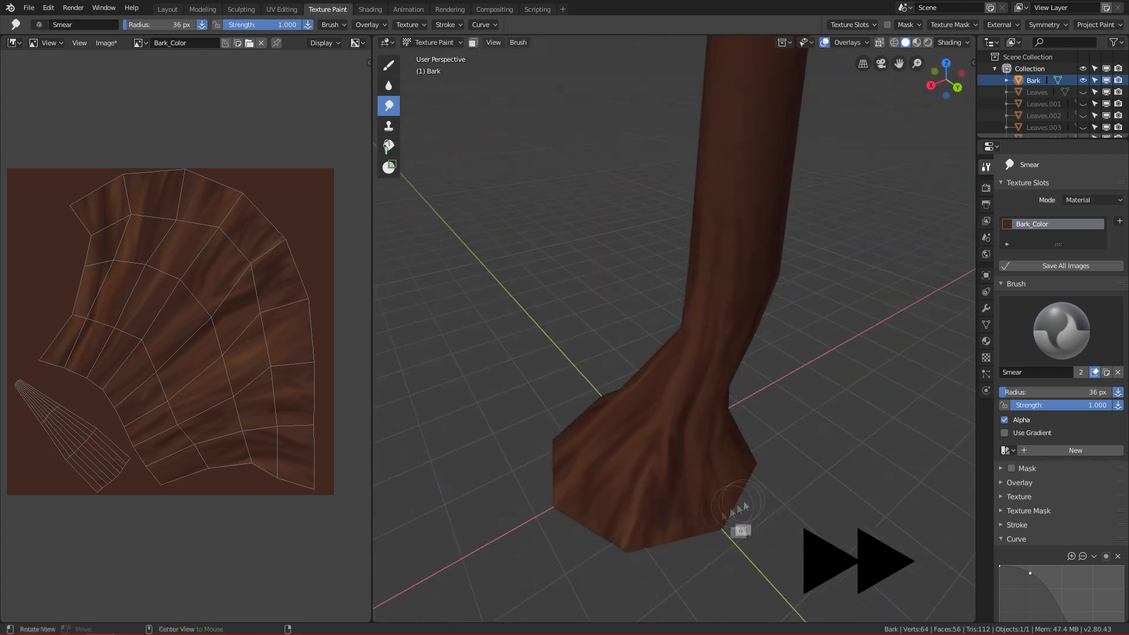
{"action": "key", "text": "f"}
{"action": "left_click", "coordinate": [657, 521]}
{"action": "mouse_move", "coordinate": [685, 499]}
{"action": "middle_mouse_down"}
{"action": "mouse_move", "coordinate": [685, 567]}
{"action": "mouse_move", "coordinate": [600, 574]}
{"action": "mouse_move", "coordinate": [714, 494]}
{"action": "mouse_move", "coordinate": [692, 515]}
{"action": "mouse_move", "coordinate": [764, 479]}
{"action": "mouse_move", "coordinate": [629, 466]}
{"action": "mouse_move", "coordinate": [717, 521]}
{"action": "mouse_move", "coordinate": [708, 500]}
{"action": "mouse_move", "coordinate": [725, 441]}
{"action": "mouse_move", "coordinate": [796, 433]}
{"action": "mouse_move", "coordinate": [696, 448]}
{"action": "mouse_move", "coordinate": [767, 481]}
{"action": "mouse_move", "coordinate": [756, 438]}
{"action": "mouse_move", "coordinate": [741, 456]}
{"action": "mouse_move", "coordinate": [789, 425]}
{"action": "mouse_move", "coordinate": [779, 442]}
{"action": "mouse_move", "coordinate": [712, 430]}
{"action": "mouse_move", "coordinate": [679, 388]}
{"action": "mouse_move", "coordinate": [700, 344]}
{"action": "mouse_move", "coordinate": [717, 485]}
{"action": "mouse_move", "coordinate": [745, 463]}
{"action": "middle_mouse_up"}
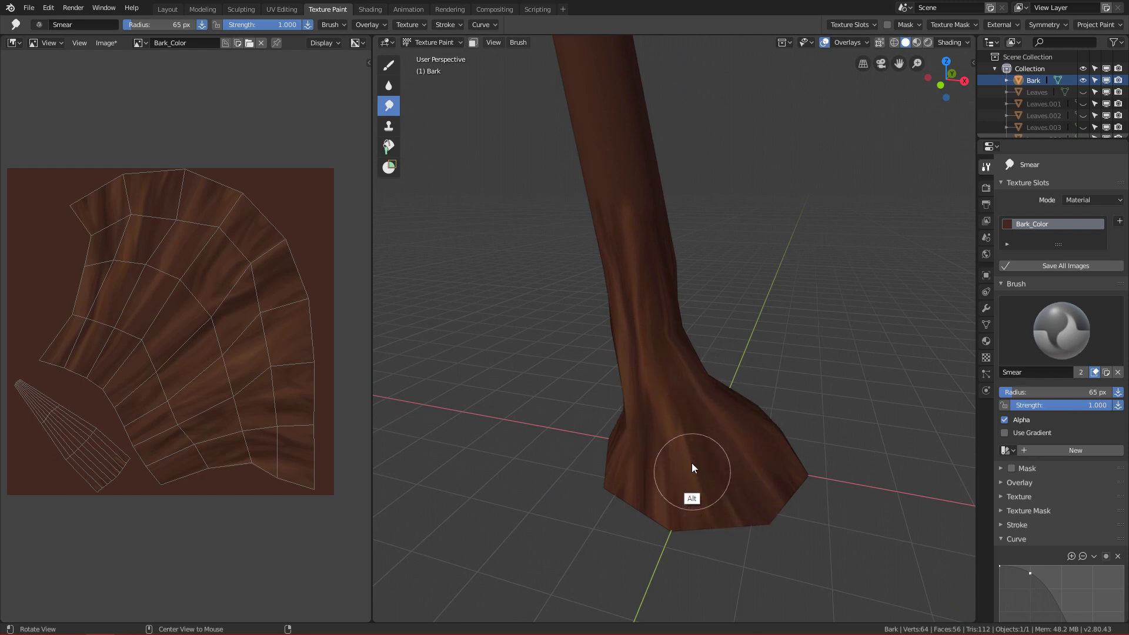
Smear the bark streaks around the trunk's flared base, reducing the brush radius to 52 px for the narrower streaks
{"action": "left_click_drag", "start_coordinate": [738, 481], "coordinate": [675, 428], "text": "ctrl+alt"}
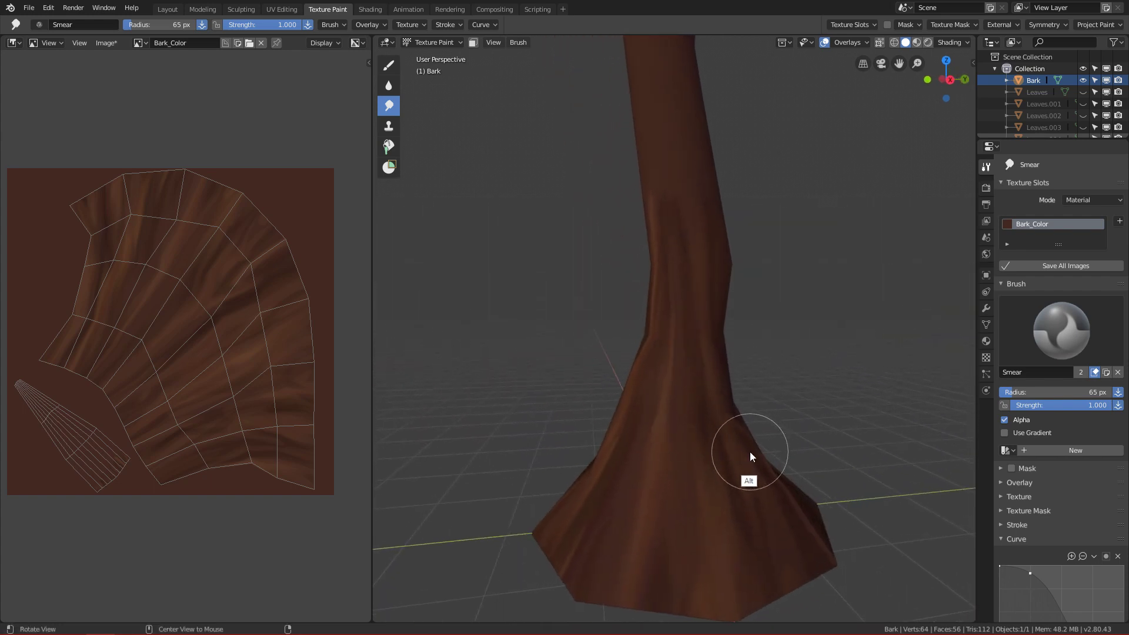
{"action": "left_click_drag", "start_coordinate": [751, 456], "coordinate": [738, 388], "text": "alt"}
{"action": "mouse_move", "coordinate": [743, 335]}
{"action": "left_mouse_down", "text": "alt"}
{"action": "mouse_move", "coordinate": [683, 386]}
{"action": "mouse_move", "coordinate": [739, 347]}
{"action": "mouse_move", "coordinate": [732, 396]}
{"action": "mouse_move", "coordinate": [757, 408]}
{"action": "mouse_move", "coordinate": [751, 390]}
{"action": "mouse_move", "coordinate": [725, 415]}
{"action": "mouse_move", "coordinate": [757, 474]}
{"action": "mouse_move", "coordinate": [705, 419]}
{"action": "mouse_move", "coordinate": [708, 443]}
{"action": "mouse_move", "coordinate": [729, 438]}
{"action": "left_mouse_up", "text": "alt"}
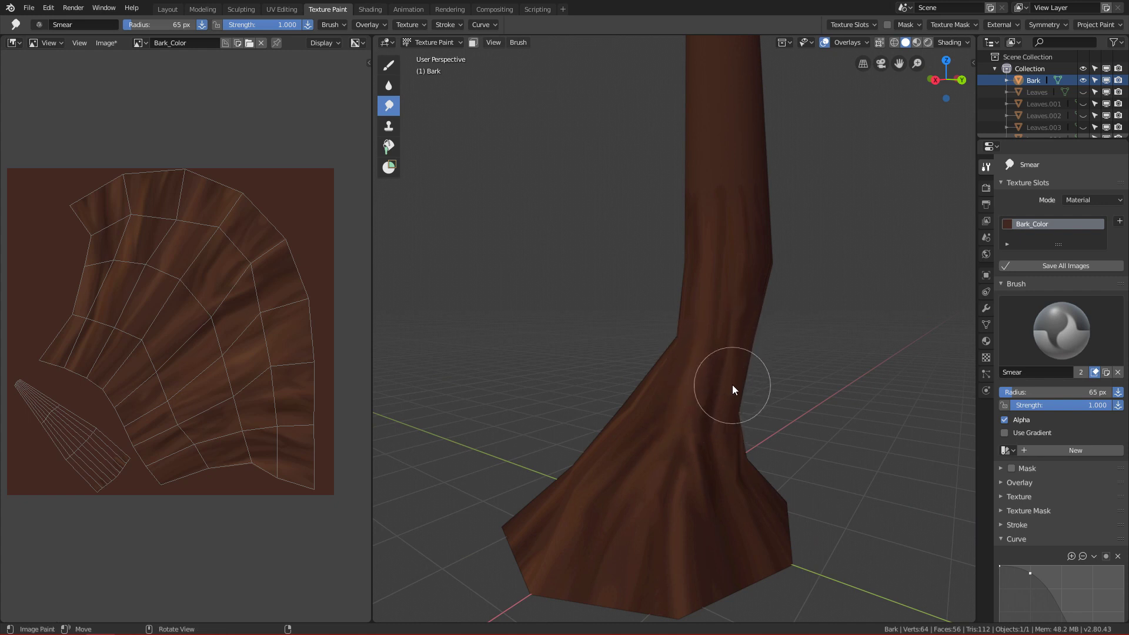
{"action": "key", "text": "f"}
{"action": "left_click", "coordinate": [711, 386]}
{"action": "left_click_drag", "start_coordinate": [737, 359], "coordinate": [743, 435], "text": "ctrl+alt"}
{"action": "left_click_drag", "start_coordinate": [717, 507], "coordinate": [703, 476], "text": "ctrl+alt"}
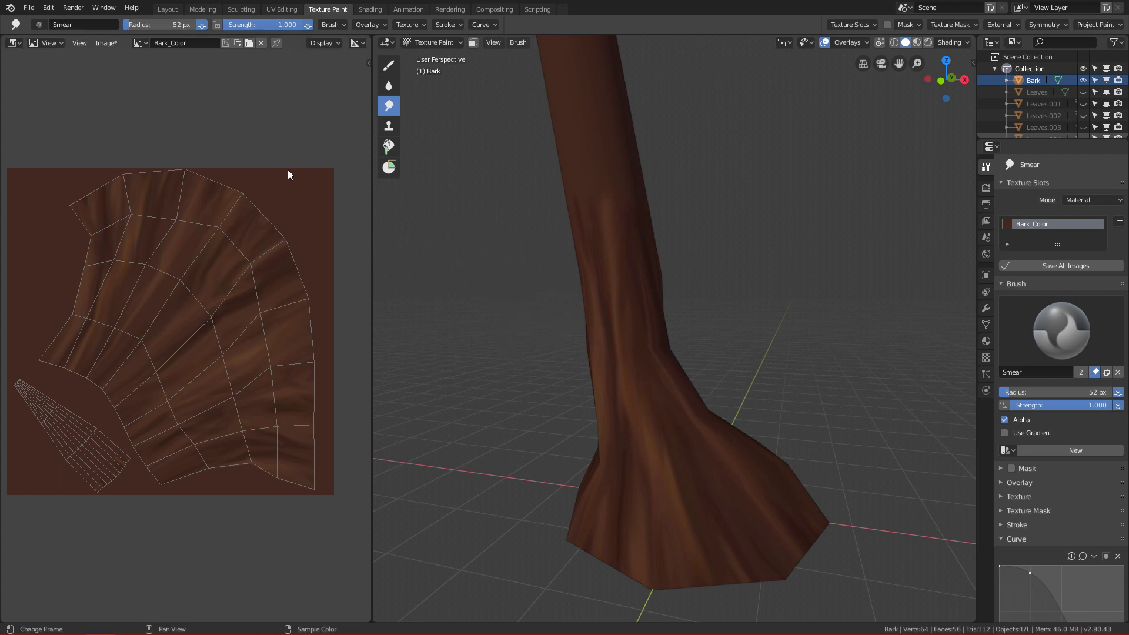
Save the painted bark texture as Bark_Color.png in the Blender Projects folder
{"action": "left_click", "coordinate": [106, 43]}
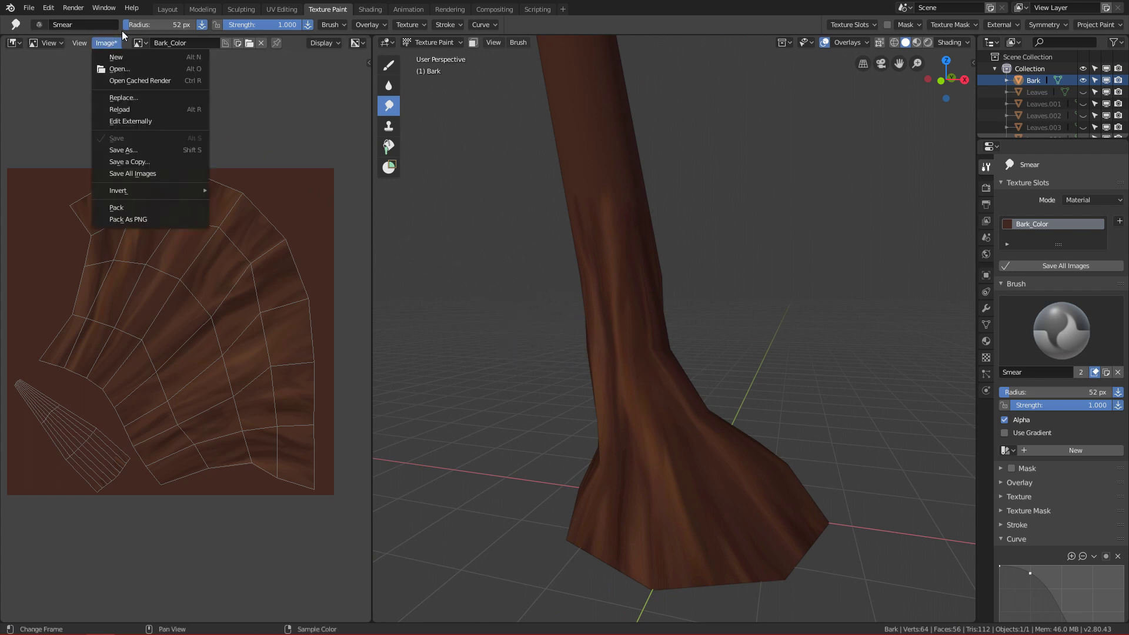
{"action": "left_click", "coordinate": [176, 149]}
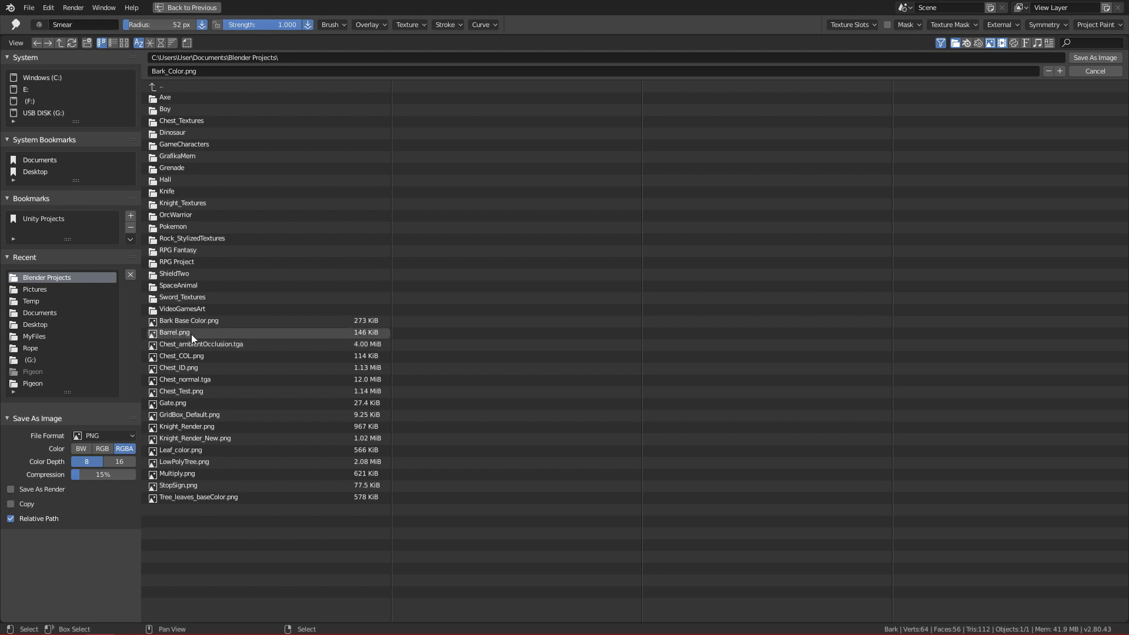
{"action": "left_click", "coordinate": [1093, 57]}
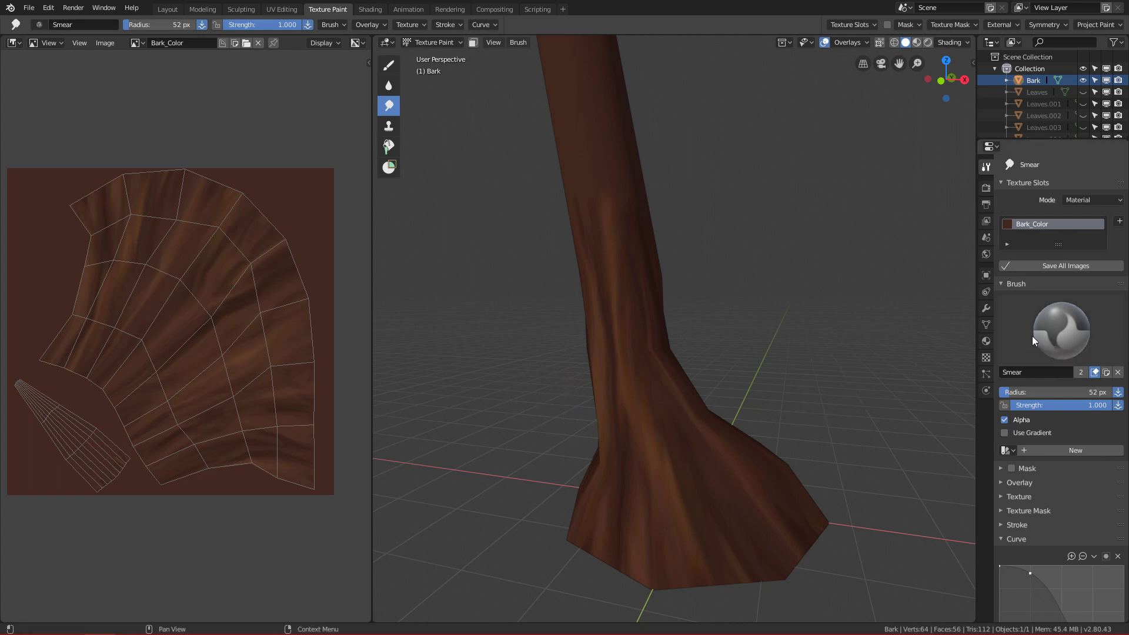
Switch to the Draw tool with the Darken brush and set its radius to 17 px
{"action": "left_click", "coordinate": [390, 67]}
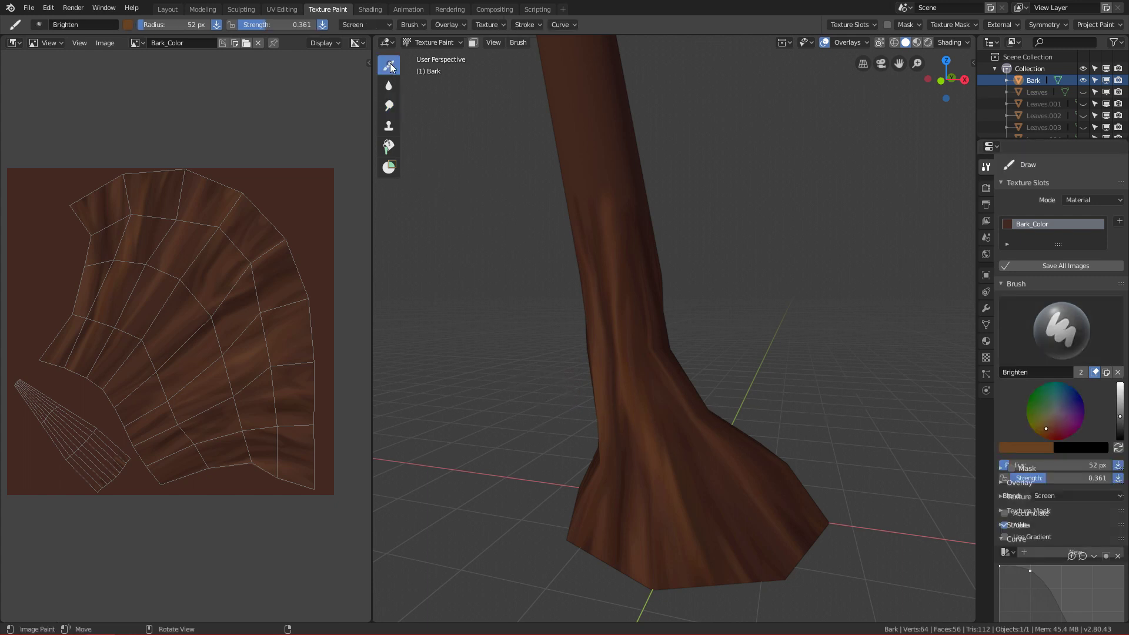
{"action": "left_click", "coordinate": [1032, 365]}
{"action": "left_click", "coordinate": [811, 389]}
{"action": "key", "text": "f"}
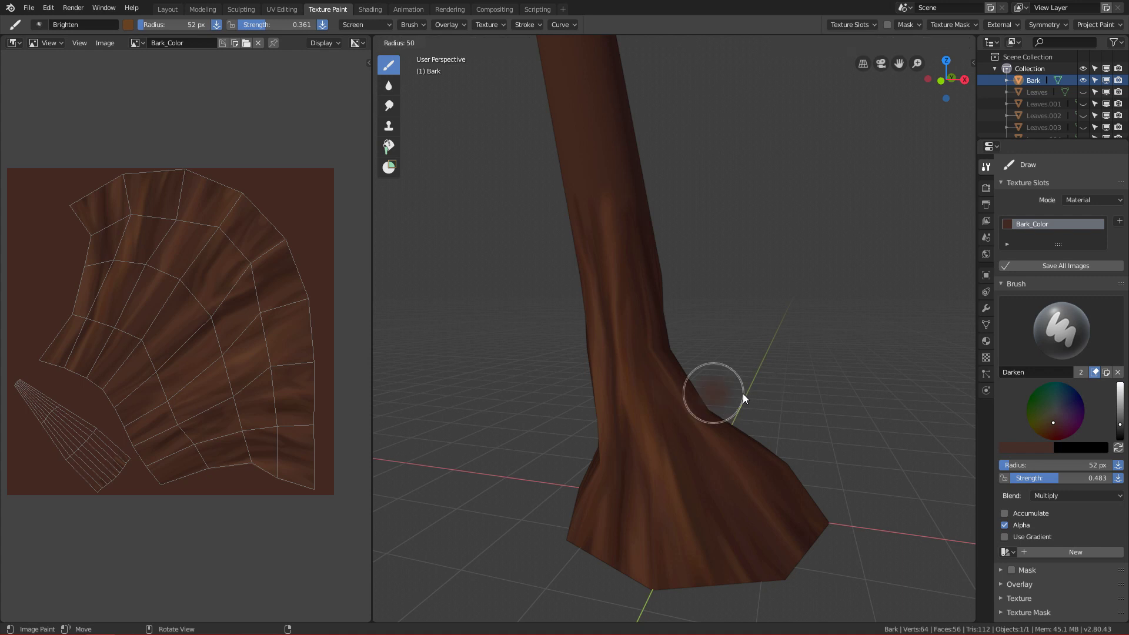
{"action": "left_click", "coordinate": [722, 395]}
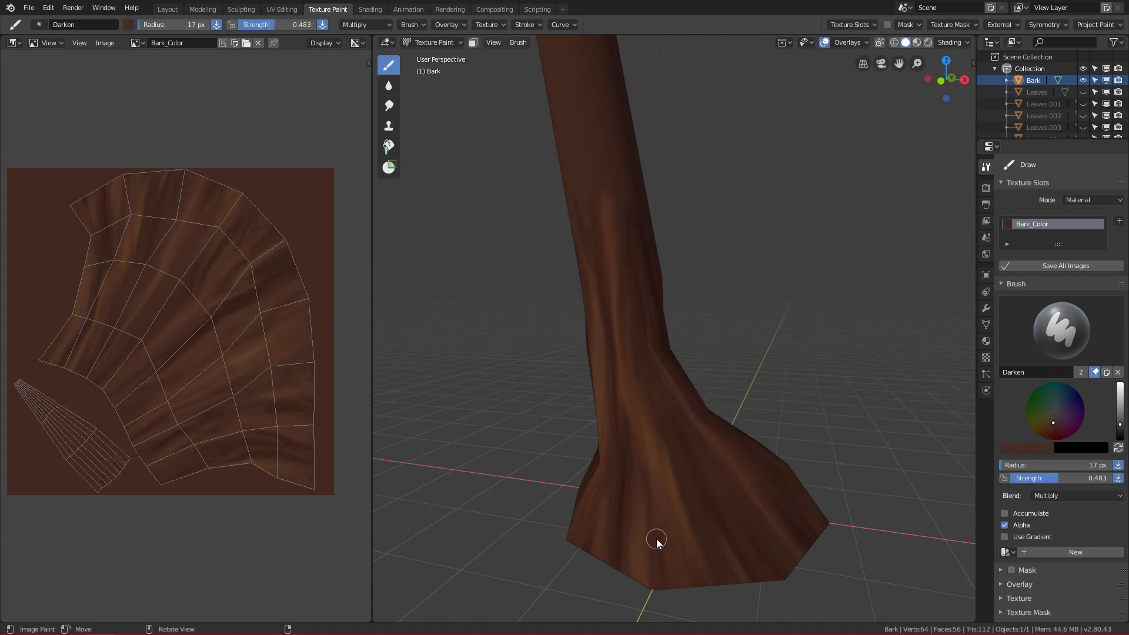
Paint a faint dark crack down the front of the root flare with the Darken brush
{"action": "key", "text": "alt"}
{"action": "left_click_drag", "start_coordinate": [663, 504], "coordinate": [611, 502], "text": "alt"}
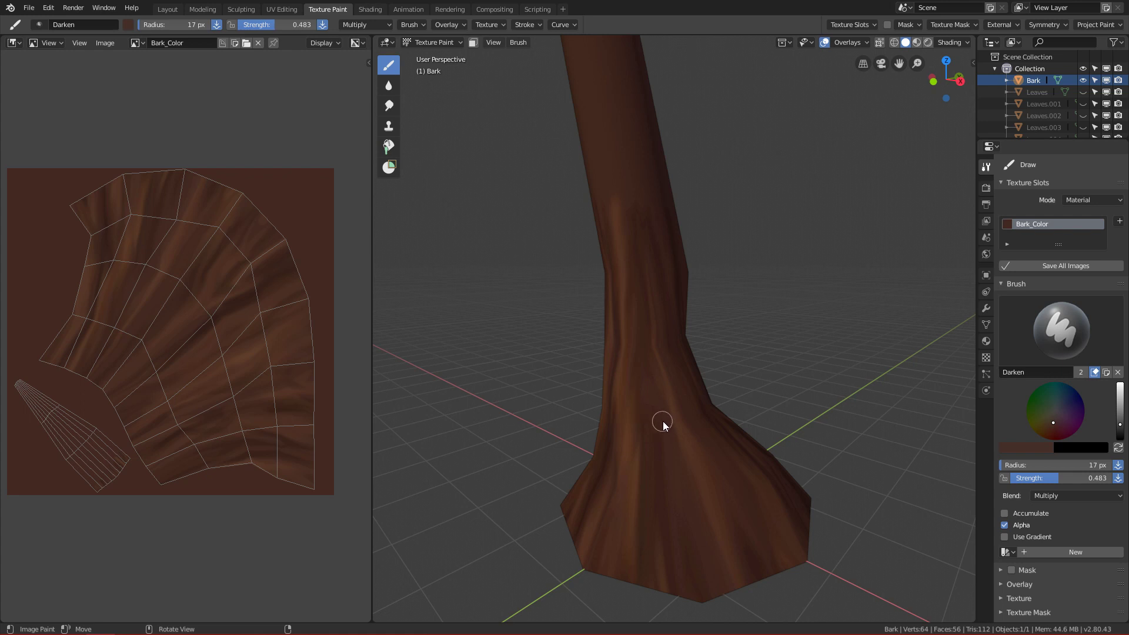
{"action": "left_click", "coordinate": [661, 601]}
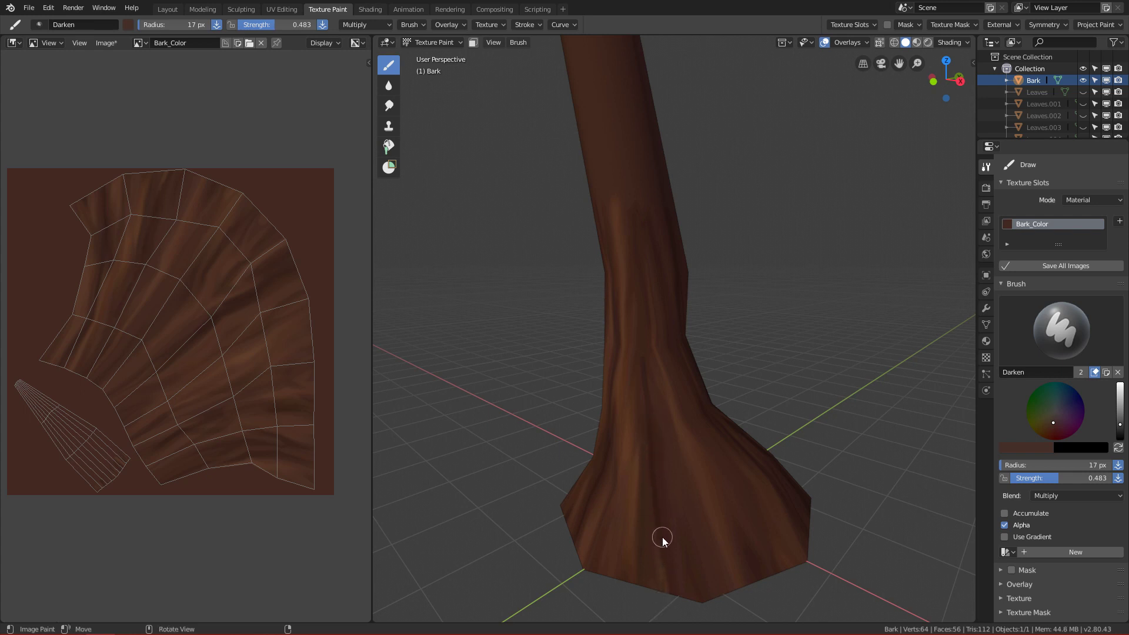
{"action": "left_click_drag", "start_coordinate": [702, 402], "coordinate": [674, 473], "text": "alt"}
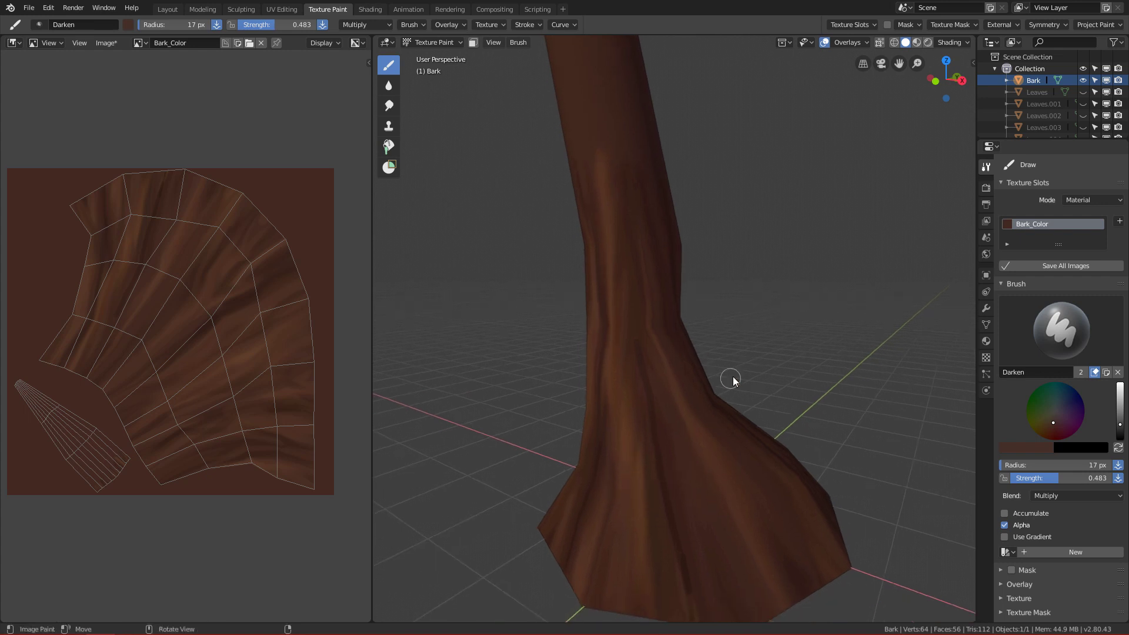
Raise the Darken strength to 0.700, set the radius to 13 px, and deepen the long crack down the root flare
{"action": "key", "text": "shift+f"}
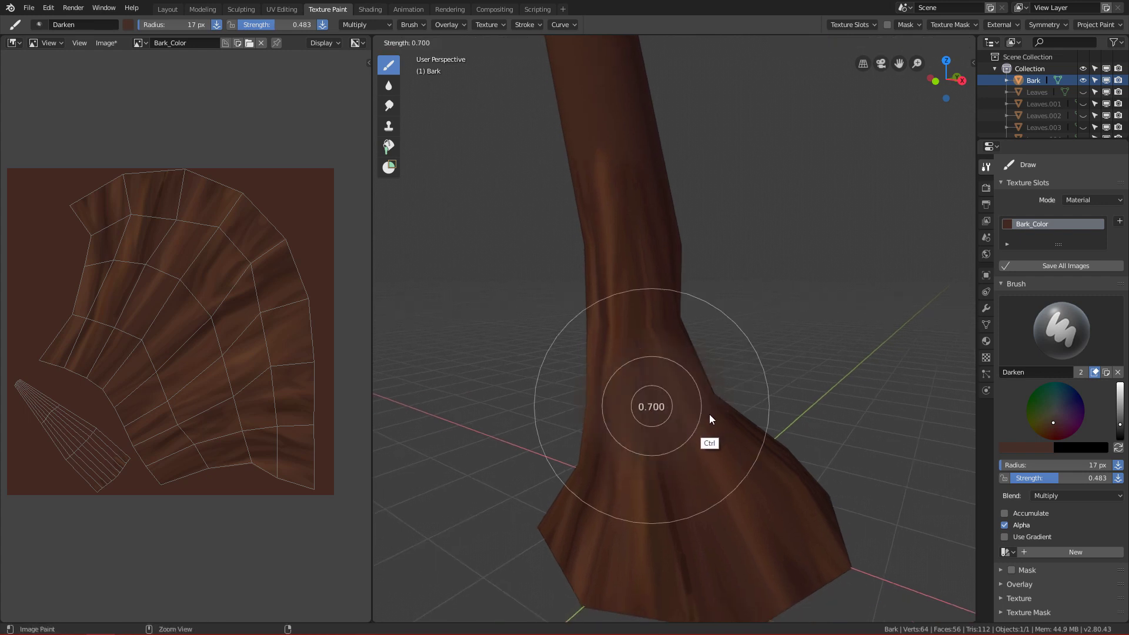
{"action": "left_click", "coordinate": [709, 414]}
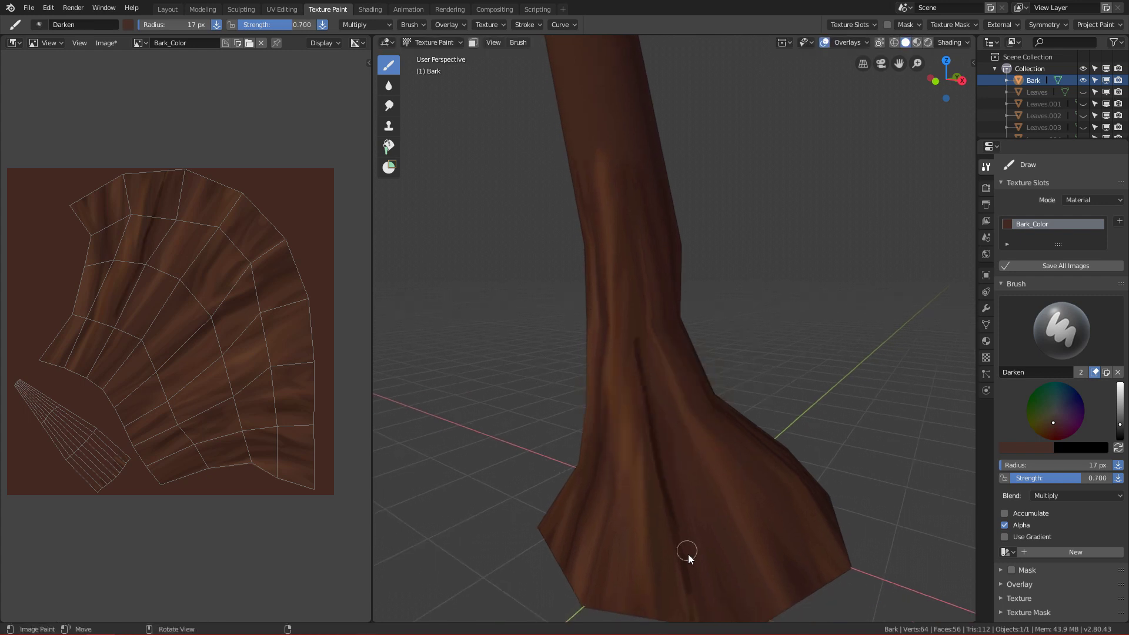
{"action": "key", "text": "f"}
{"action": "left_click", "coordinate": [647, 401]}
{"action": "middle_click_drag", "start_coordinate": [682, 526], "coordinate": [657, 444]}
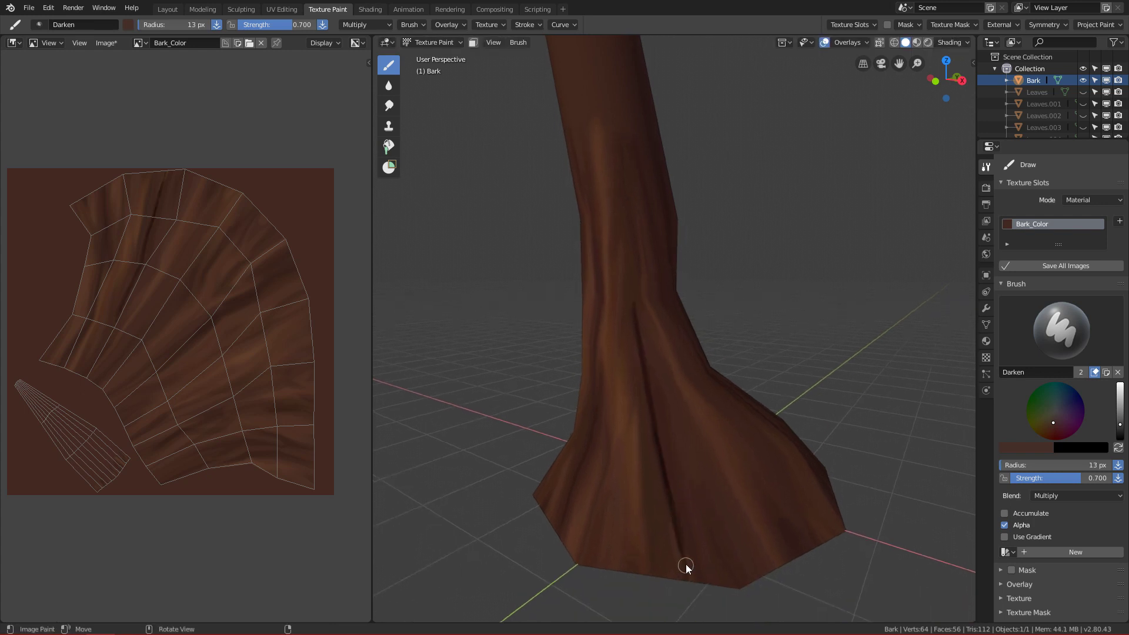
{"action": "left_click_drag", "start_coordinate": [686, 564], "coordinate": [690, 579]}
{"action": "left_click_drag", "start_coordinate": [700, 515], "coordinate": [691, 510], "text": "alt"}
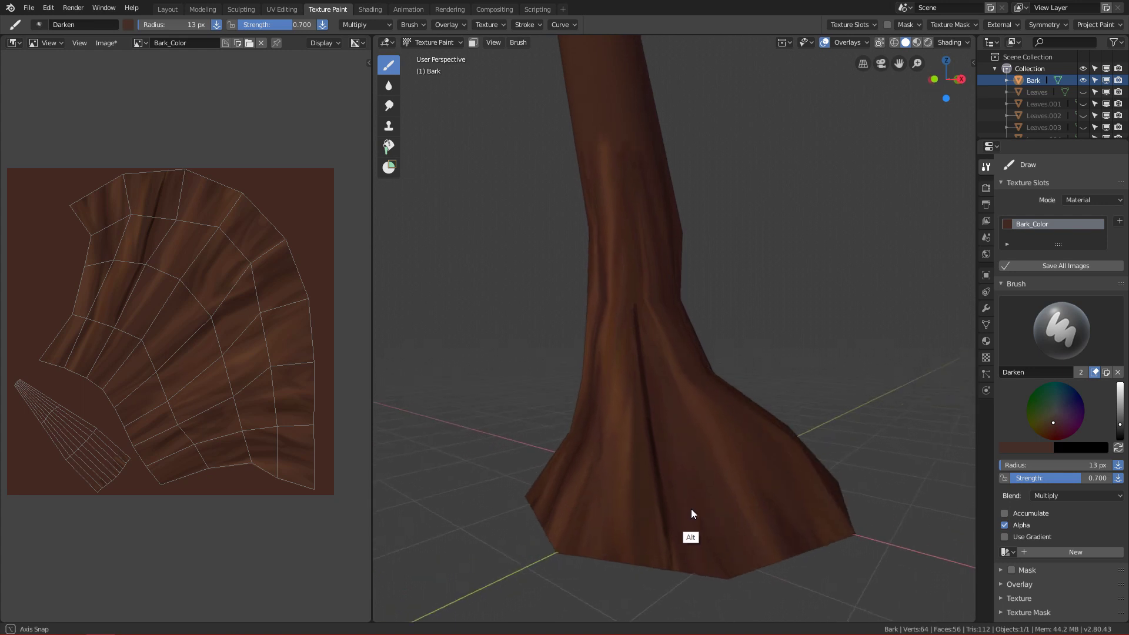
{"action": "mouse_move", "coordinate": [692, 509]}
{"action": "middle_mouse_down", "text": "alt"}
{"action": "mouse_move", "coordinate": [675, 542]}
{"action": "mouse_move", "coordinate": [687, 525]}
{"action": "middle_mouse_up", "text": "alt"}
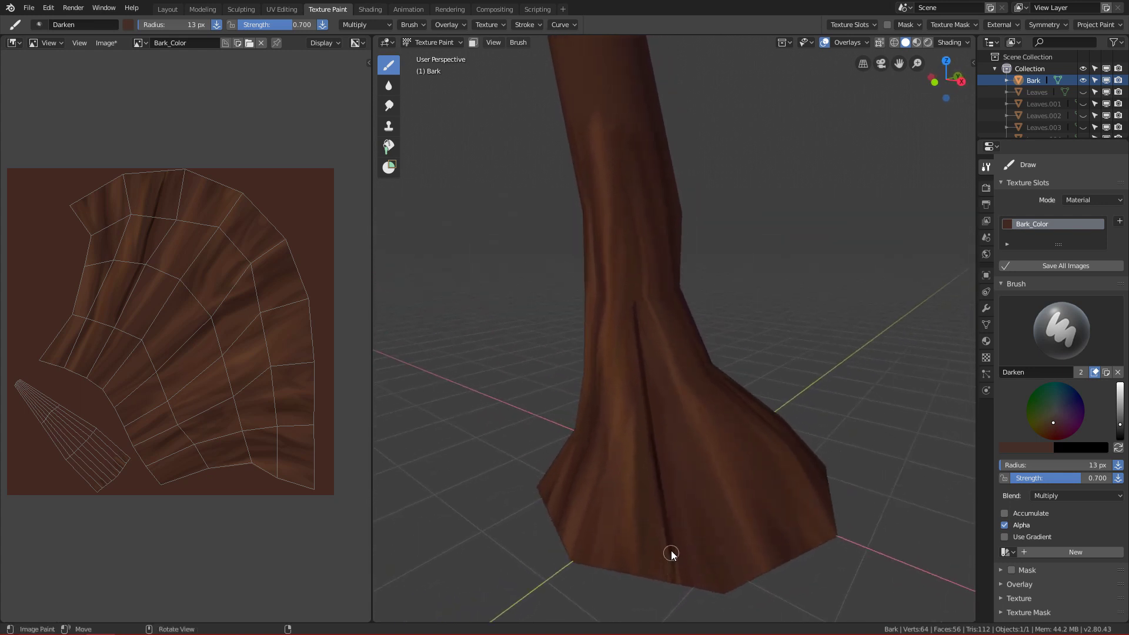
Paint thin dark cracks between the streaks along the root flare, adding forked branches on the adjoining side
{"action": "middle_click_drag", "start_coordinate": [726, 461], "coordinate": [672, 327], "text": "alt"}
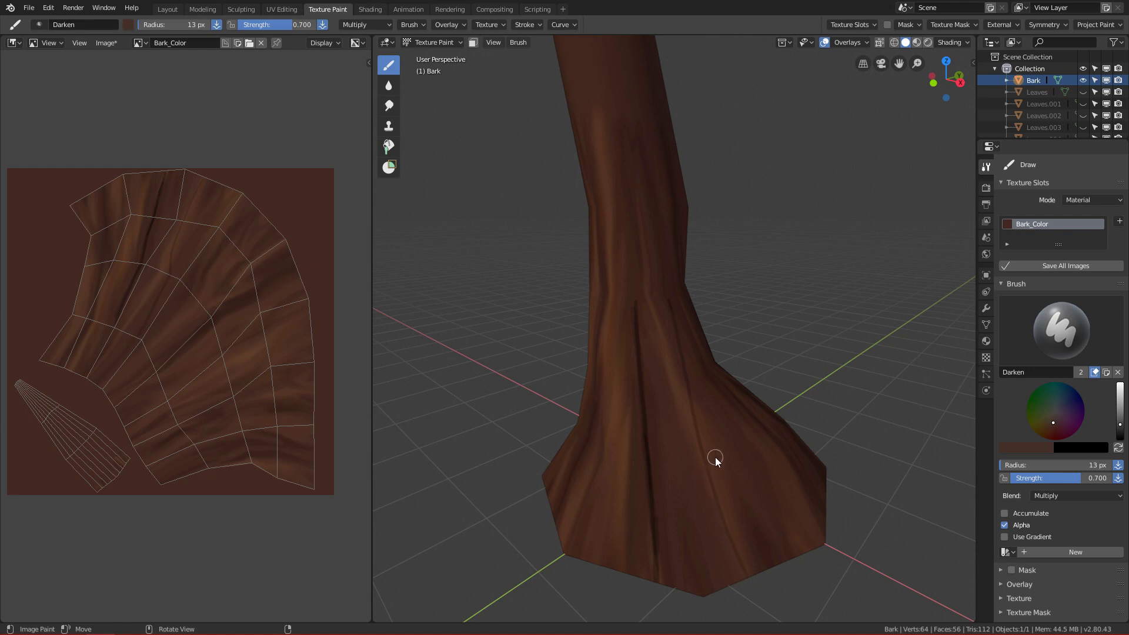
{"action": "middle_click_drag", "start_coordinate": [744, 575], "coordinate": [694, 426]}
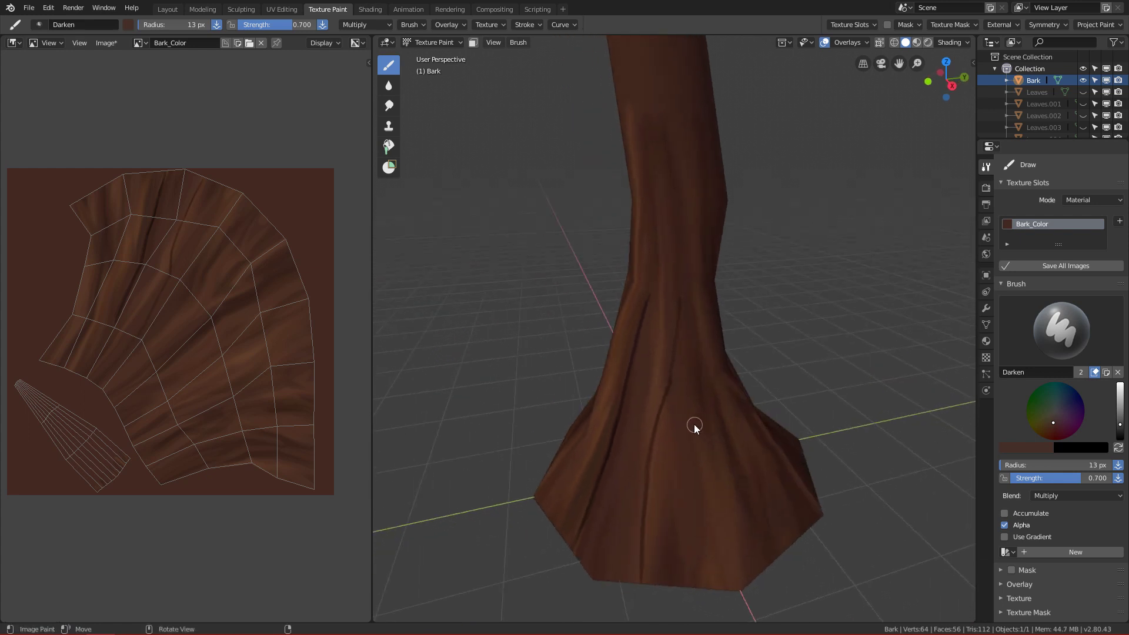
{"action": "mouse_move", "coordinate": [666, 398]}
{"action": "left_mouse_down"}
{"action": "mouse_move", "coordinate": [689, 432]}
{"action": "mouse_move", "coordinate": [704, 613]}
{"action": "left_mouse_up"}
{"action": "left_click_drag", "start_coordinate": [711, 410], "coordinate": [686, 423], "text": "alt"}
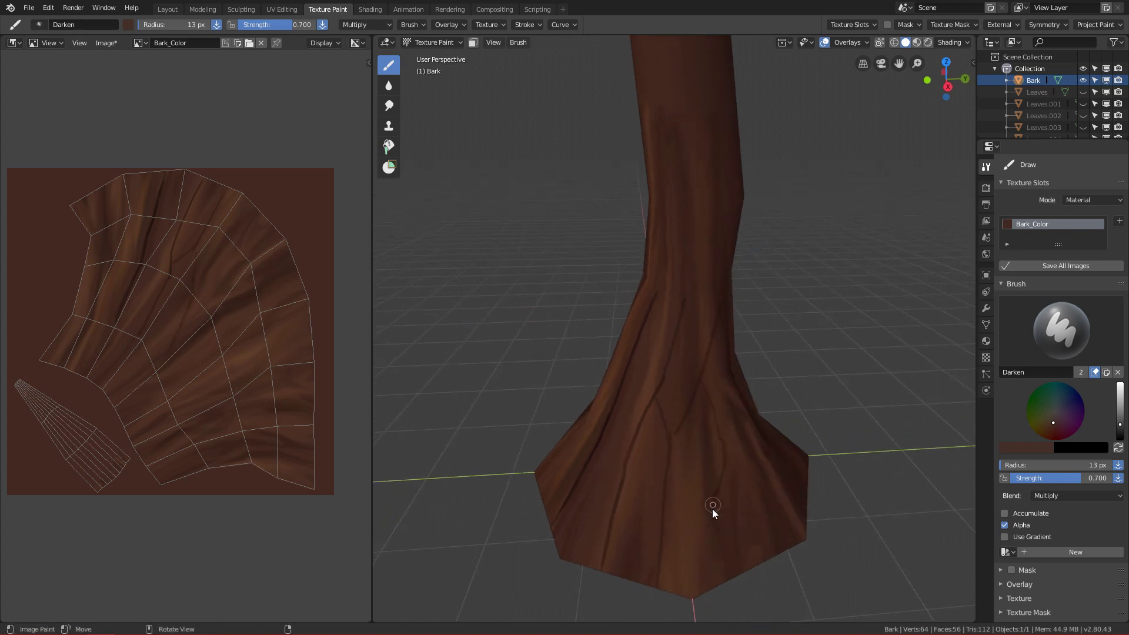
{"action": "left_click_drag", "start_coordinate": [755, 514], "coordinate": [691, 493], "text": "alt"}
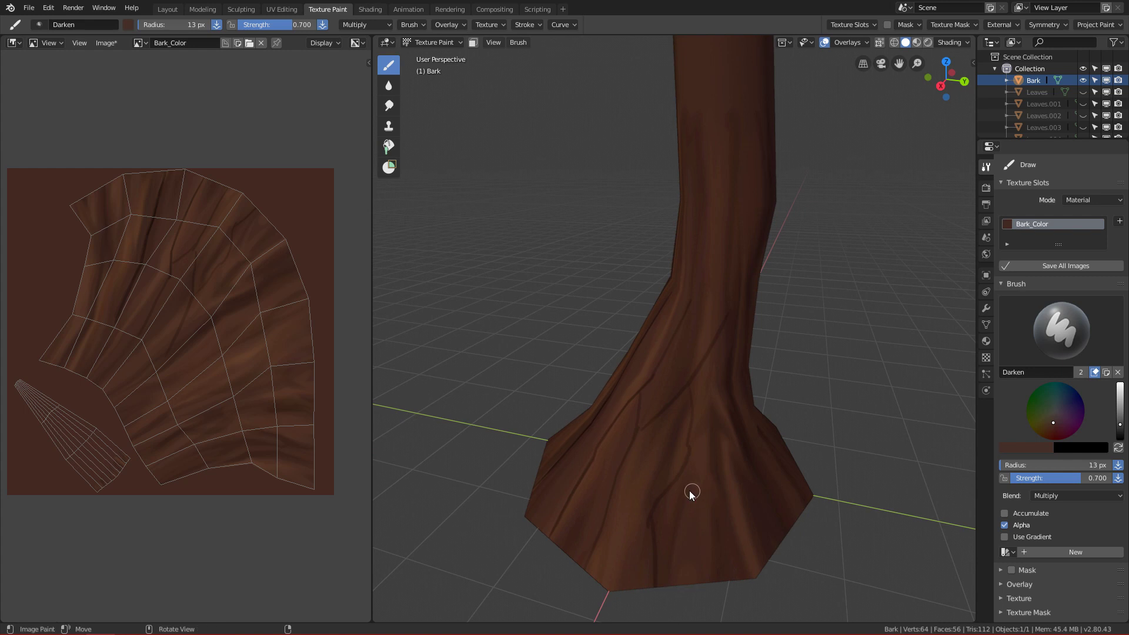
{"action": "left_click_drag", "start_coordinate": [761, 478], "coordinate": [746, 495], "text": "alt"}
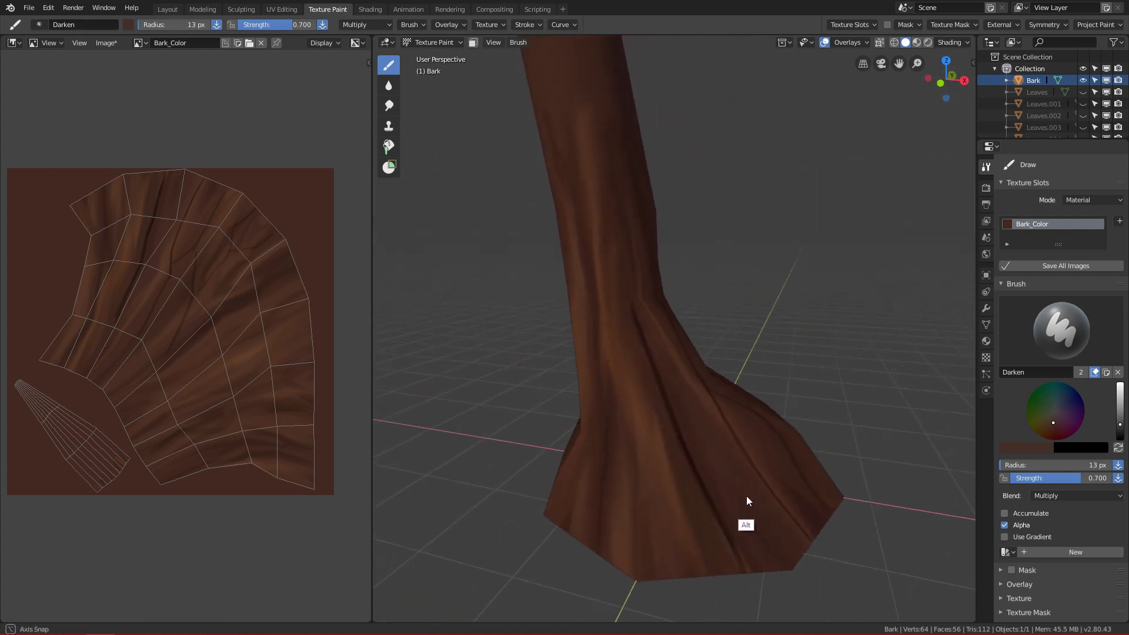
Paint branching dark cracks down the widest part of the root flare to its lower edge
{"action": "left_click_drag", "start_coordinate": [689, 468], "coordinate": [709, 494], "text": "alt"}
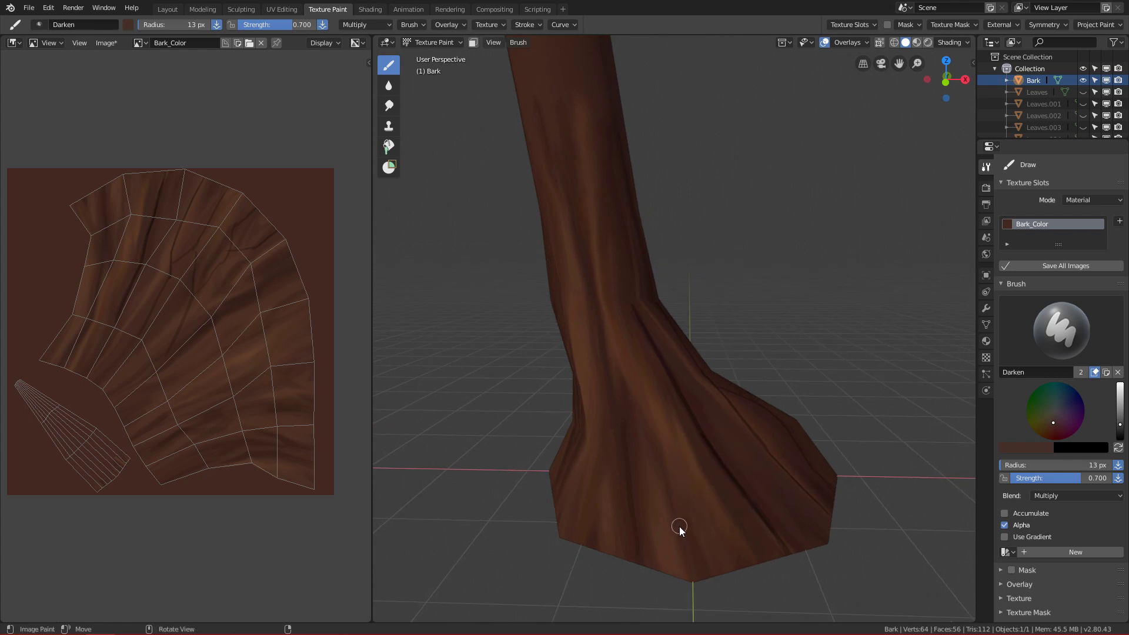
{"action": "left_click_drag", "start_coordinate": [677, 571], "coordinate": [694, 424]}
{"action": "left_click_drag", "start_coordinate": [658, 425], "coordinate": [676, 420], "text": "alt"}
{"action": "left_click_drag", "start_coordinate": [687, 478], "coordinate": [622, 358]}
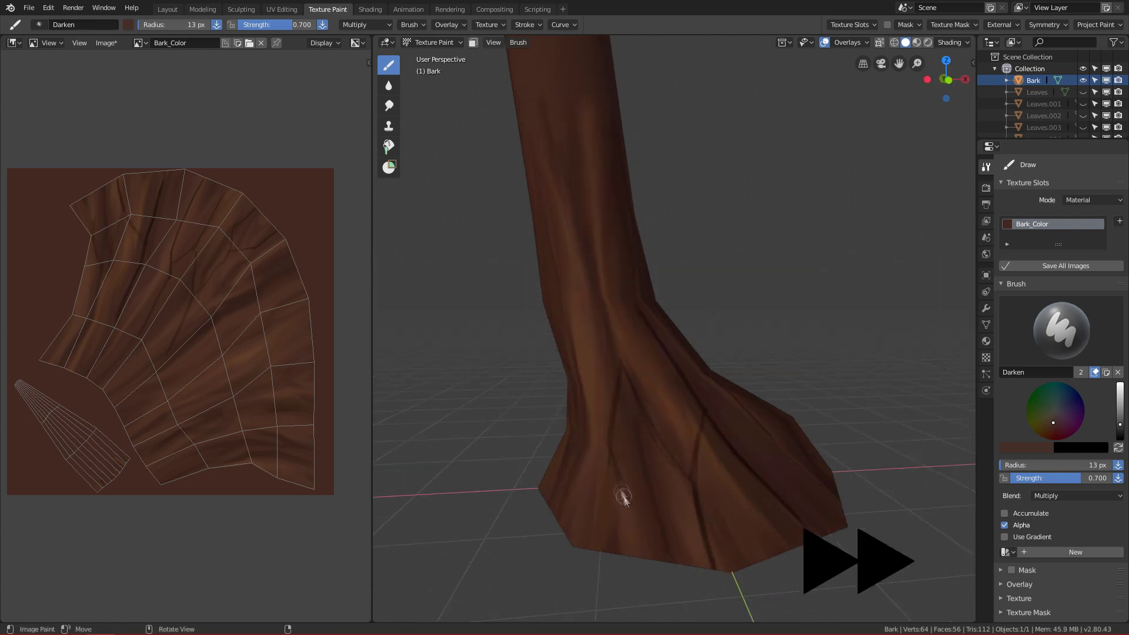
{"action": "left_click_drag", "start_coordinate": [624, 568], "coordinate": [639, 473], "text": "alt"}
{"action": "left_click_drag", "start_coordinate": [639, 473], "coordinate": [626, 553]}
Extend dark cracks up the trunk above the root flare and link them with short cross cracks
{"action": "left_click_drag", "start_coordinate": [683, 413], "coordinate": [637, 441], "text": "alt"}
{"action": "left_click_drag", "start_coordinate": [607, 327], "coordinate": [638, 429], "text": "alt"}
{"action": "left_click_drag", "start_coordinate": [590, 353], "coordinate": [611, 162], "text": "alt"}
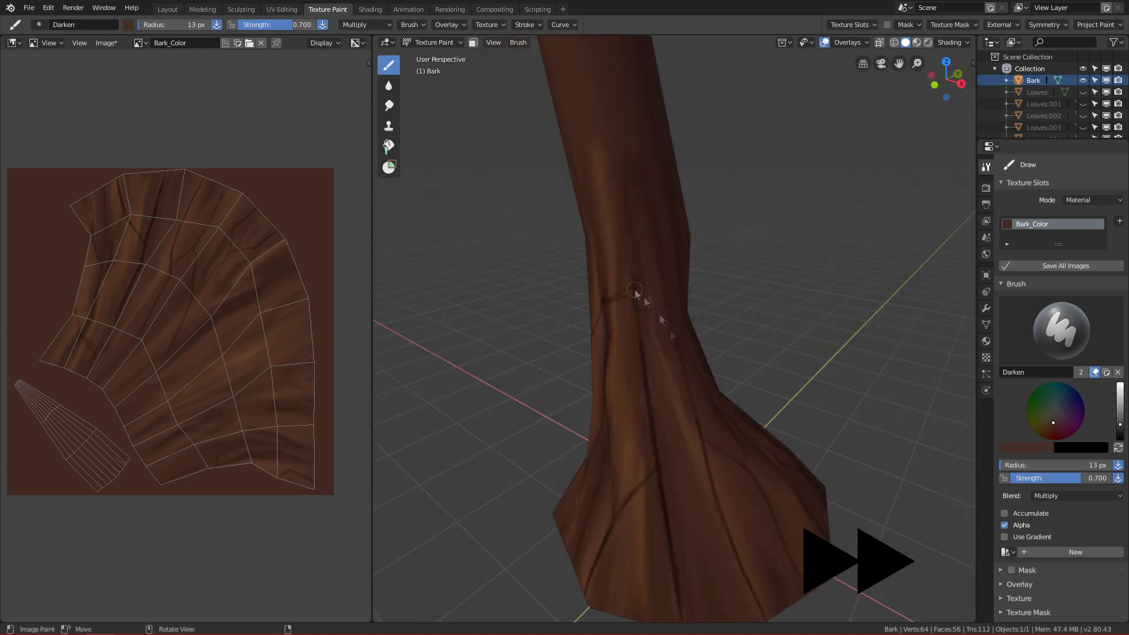
{"action": "left_click_drag", "start_coordinate": [635, 292], "coordinate": [716, 368], "text": "alt"}
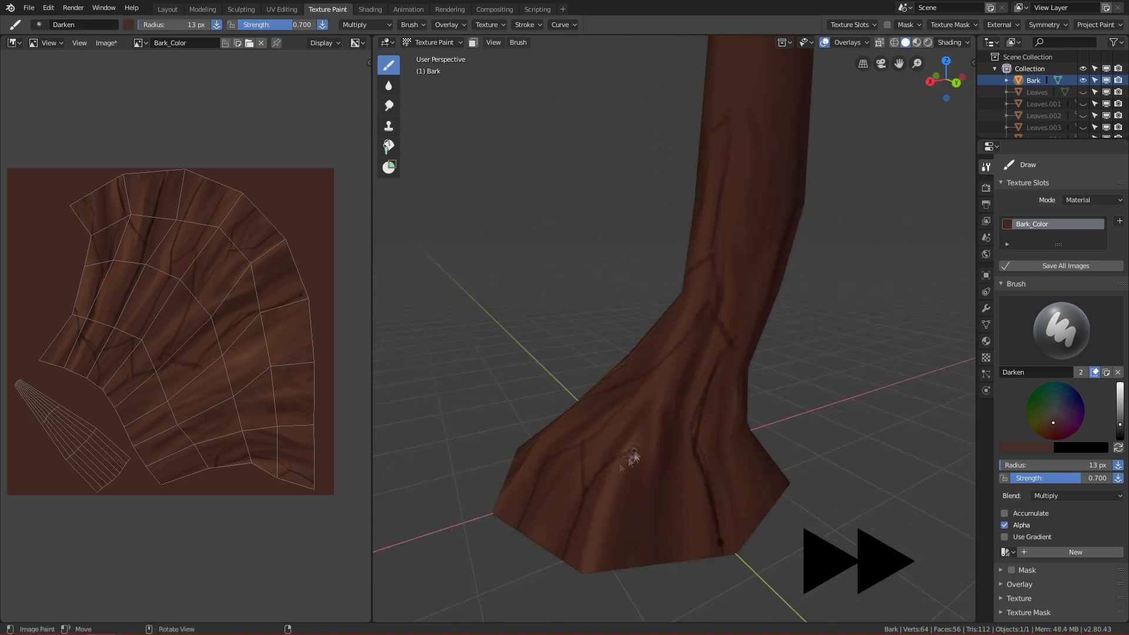
Paint branching cracks over the inner side of the root flare and through the bend of the trunk
{"action": "left_click_drag", "start_coordinate": [680, 486], "coordinate": [679, 553]}
{"action": "mouse_move", "coordinate": [661, 382]}
{"action": "left_mouse_down", "text": "alt"}
{"action": "mouse_move", "coordinate": [683, 458]}
{"action": "mouse_move", "coordinate": [694, 449]}
{"action": "left_mouse_up", "text": "alt"}
{"action": "mouse_move", "coordinate": [740, 496]}
{"action": "left_mouse_down", "text": "alt"}
{"action": "mouse_move", "coordinate": [707, 422]}
{"action": "mouse_move", "coordinate": [684, 409]}
{"action": "left_mouse_up", "text": "alt"}
{"action": "left_click_drag", "start_coordinate": [696, 411], "coordinate": [735, 309]}
{"action": "left_click_drag", "start_coordinate": [790, 319], "coordinate": [763, 373], "text": "alt"}
{"action": "mouse_move", "coordinate": [699, 270]}
{"action": "left_mouse_down"}
{"action": "mouse_move", "coordinate": [676, 181]}
{"action": "mouse_move", "coordinate": [701, 294]}
{"action": "left_mouse_up"}
{"action": "mouse_move", "coordinate": [694, 254]}
{"action": "left_mouse_down", "text": "alt"}
{"action": "mouse_move", "coordinate": [665, 285]}
{"action": "mouse_move", "coordinate": [686, 244]}
{"action": "left_mouse_up", "text": "alt"}
{"action": "left_click_drag", "start_coordinate": [748, 378], "coordinate": [680, 377], "text": "alt"}
{"action": "middle_click_drag", "start_coordinate": [665, 427], "coordinate": [666, 383]}
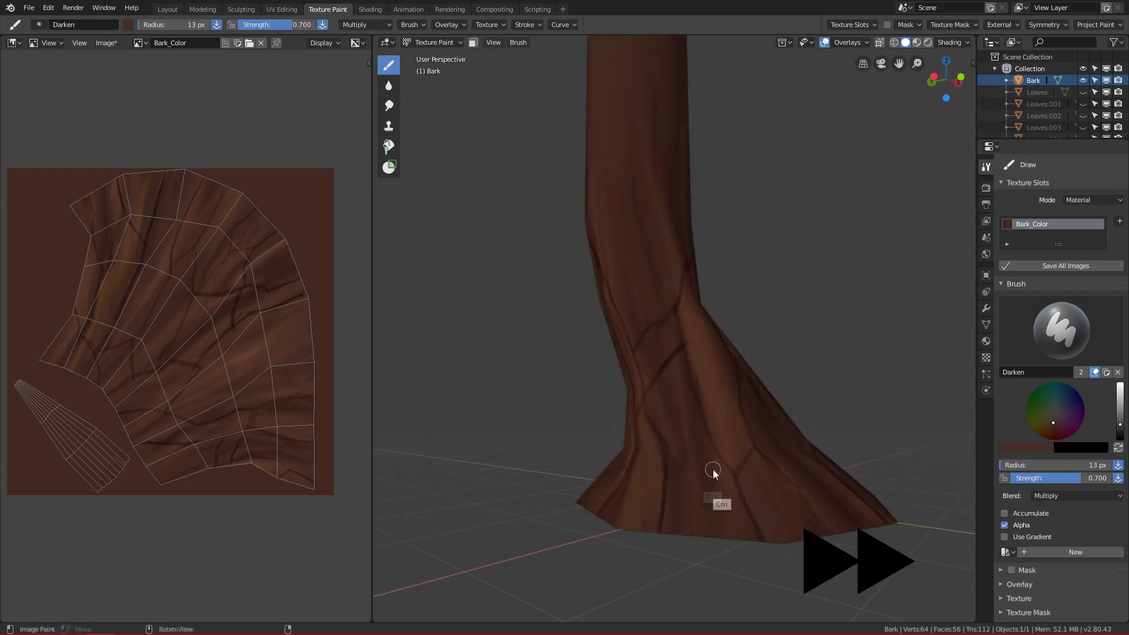
Fill in connecting cracks around the rest of the flare and trunk, up to the upper ends of the streaks
{"action": "left_click_drag", "start_coordinate": [711, 464], "coordinate": [688, 529]}
{"action": "middle_click_drag", "start_coordinate": [676, 453], "coordinate": [711, 456]}
{"action": "middle_click_drag", "start_coordinate": [657, 193], "coordinate": [694, 391]}
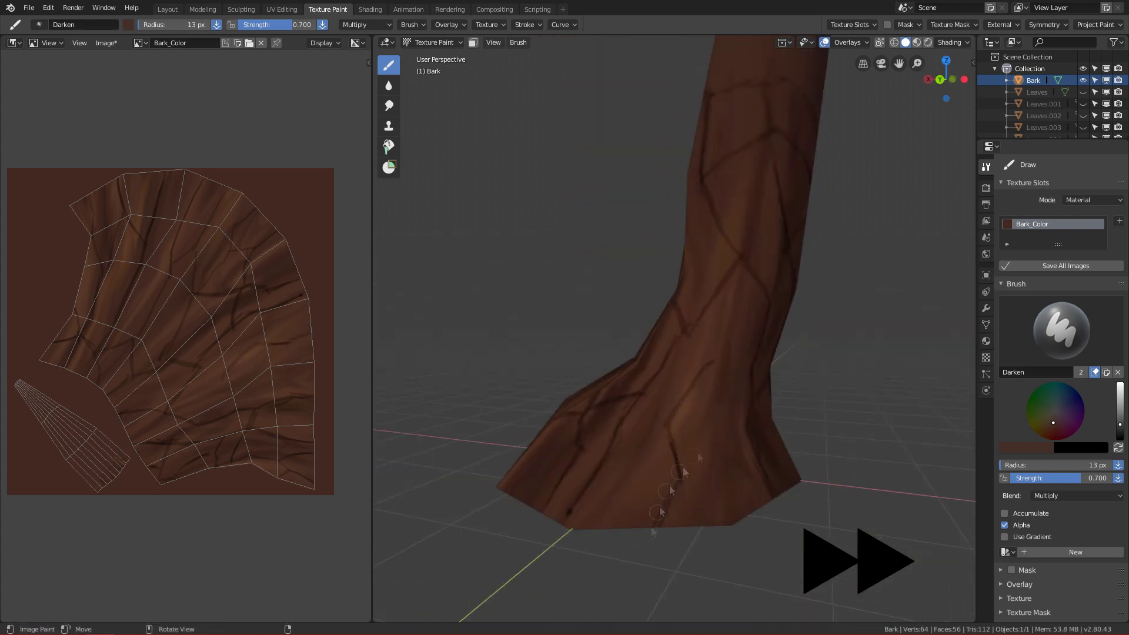
{"action": "middle_click_drag", "start_coordinate": [683, 471], "coordinate": [697, 491]}
{"action": "middle_click_drag", "start_coordinate": [698, 267], "coordinate": [739, 271]}
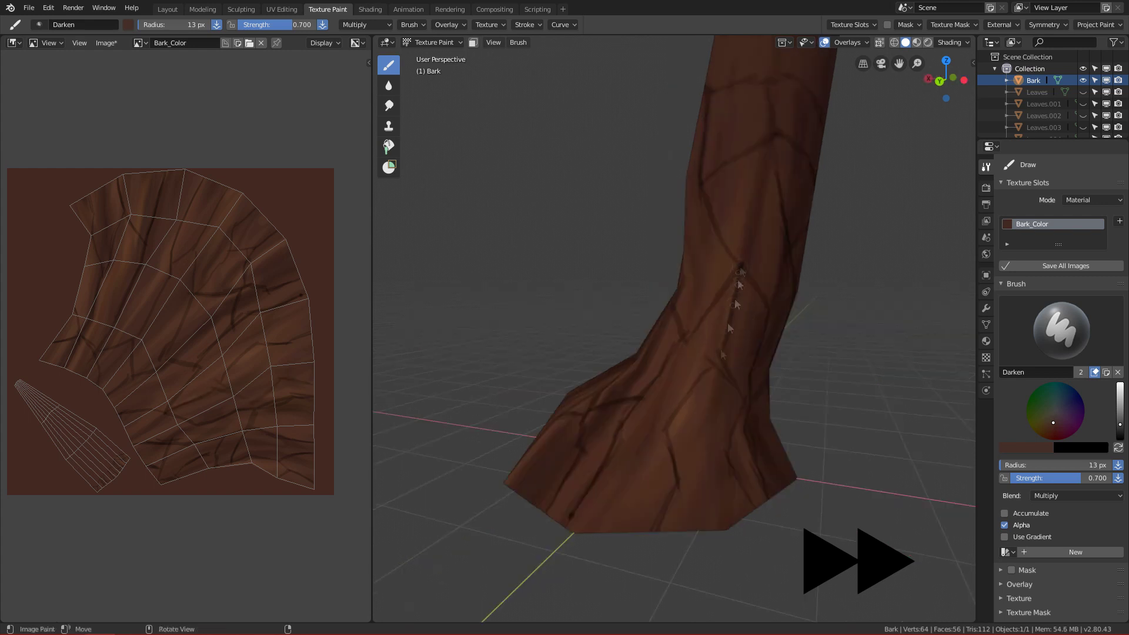
{"action": "middle_click_drag", "start_coordinate": [658, 440], "coordinate": [722, 500]}
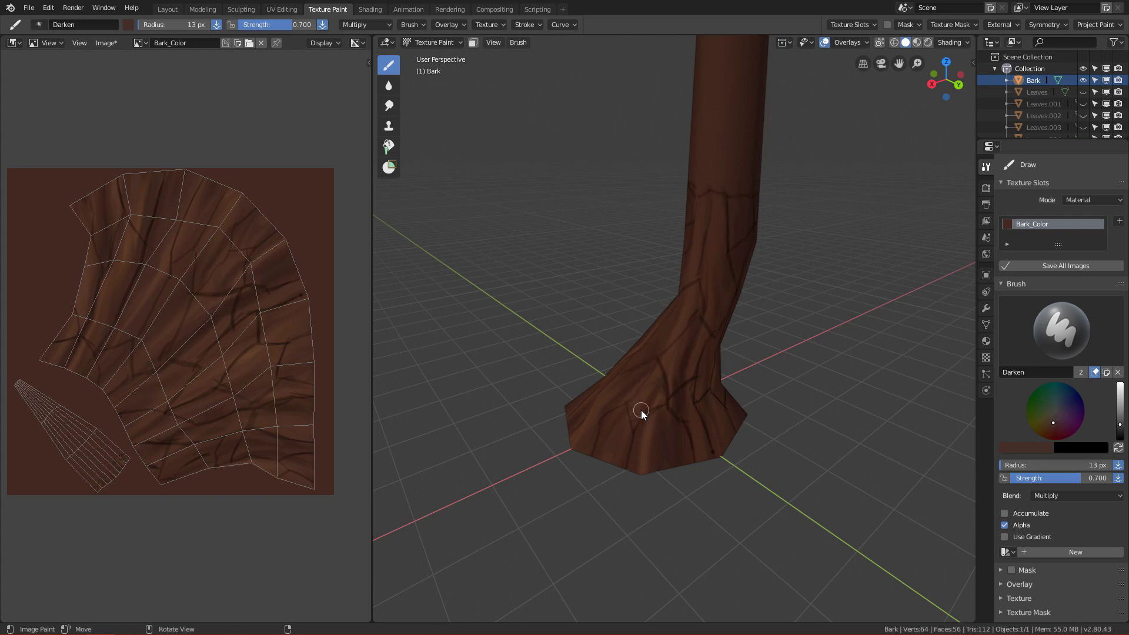
Switch to the Brighten brush and set its radius to 22 px for highlighting close to the cracks
{"action": "middle_click_drag", "start_coordinate": [650, 455], "coordinate": [678, 389], "text": "ctrl"}
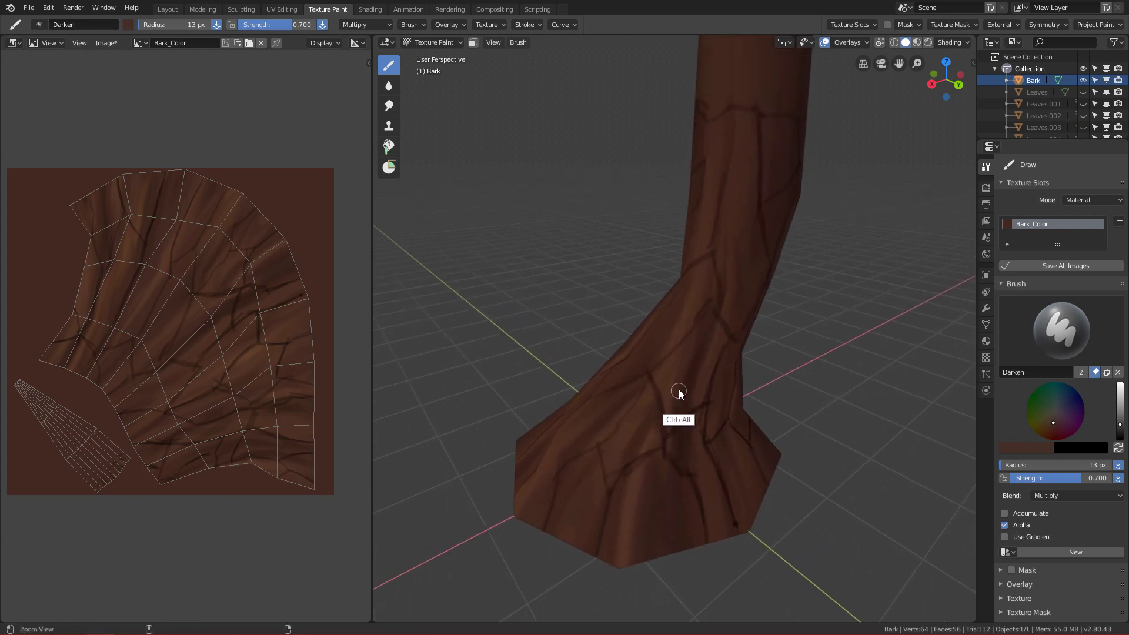
{"action": "left_click", "coordinate": [1039, 336]}
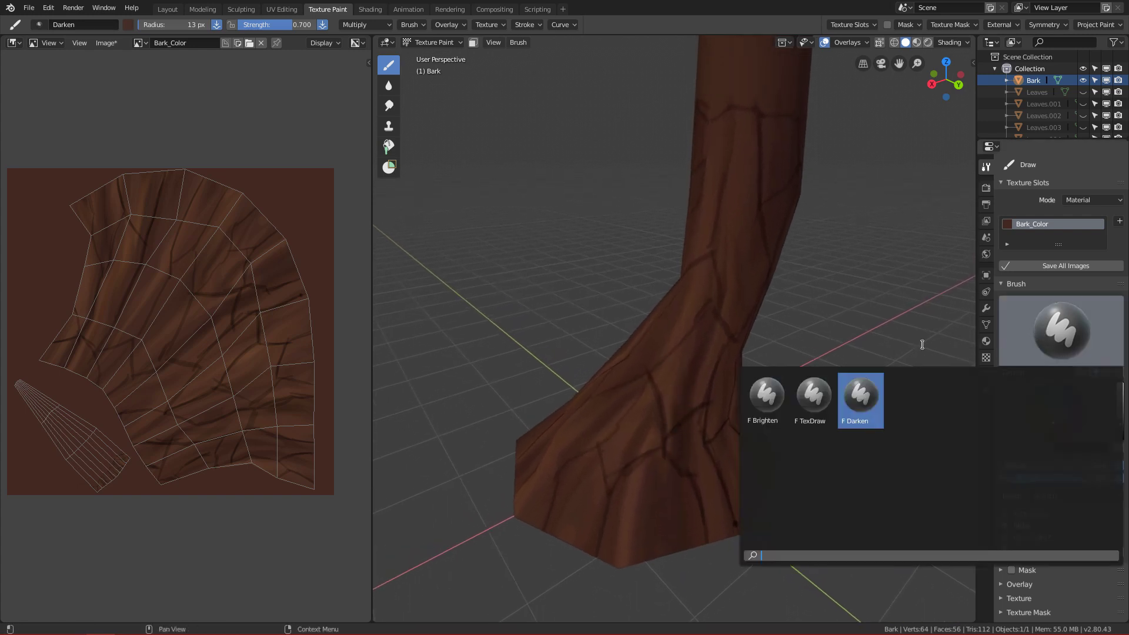
{"action": "left_click", "coordinate": [769, 417]}
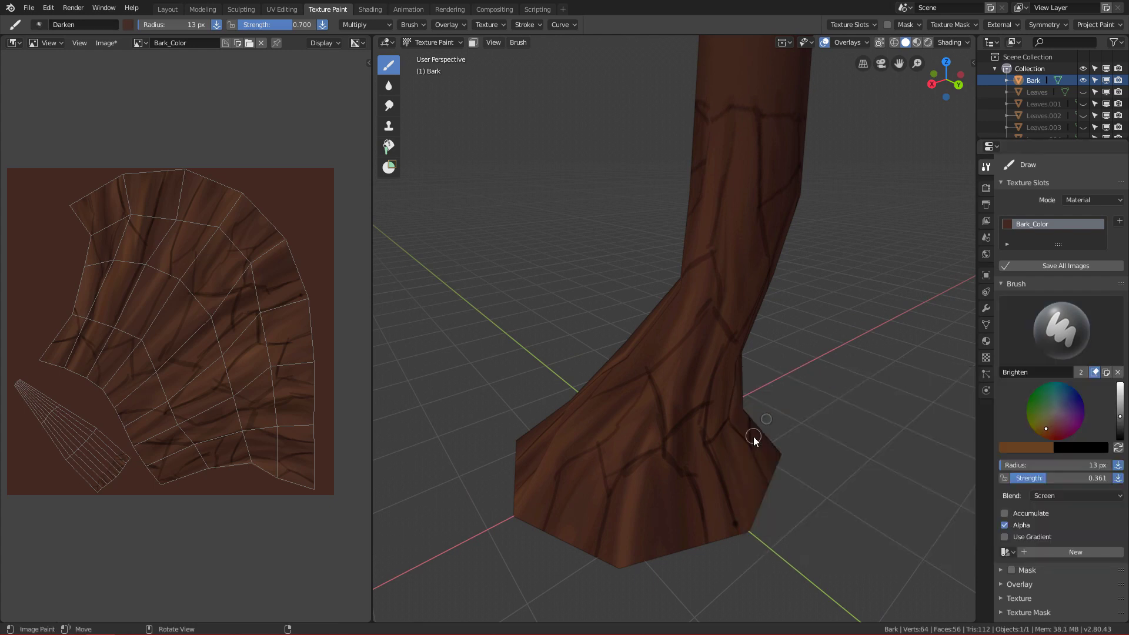
{"action": "mouse_move", "coordinate": [710, 509]}
{"action": "middle_mouse_down", "text": "ctrl"}
{"action": "mouse_move", "coordinate": [751, 408]}
{"action": "mouse_move", "coordinate": [705, 404]}
{"action": "middle_mouse_up", "text": "ctrl"}
{"action": "key", "text": "f"}
{"action": "left_click", "coordinate": [748, 337]}
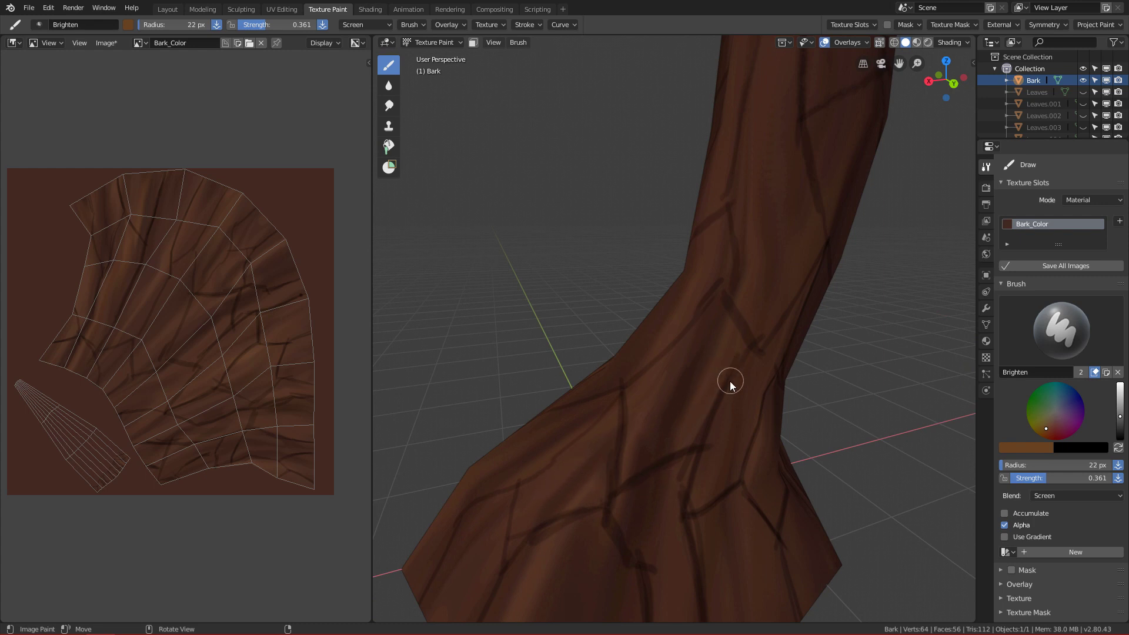
Undo the last highlight stroke, repaint it beside the crack, and set the Brighten brush strength to 0.600
{"action": "key", "text": "ctrl"}
{"action": "key", "text": "ctrl+z"}
{"action": "left_click_drag", "start_coordinate": [734, 355], "coordinate": [700, 440]}
{"action": "key", "text": "shift+f"}
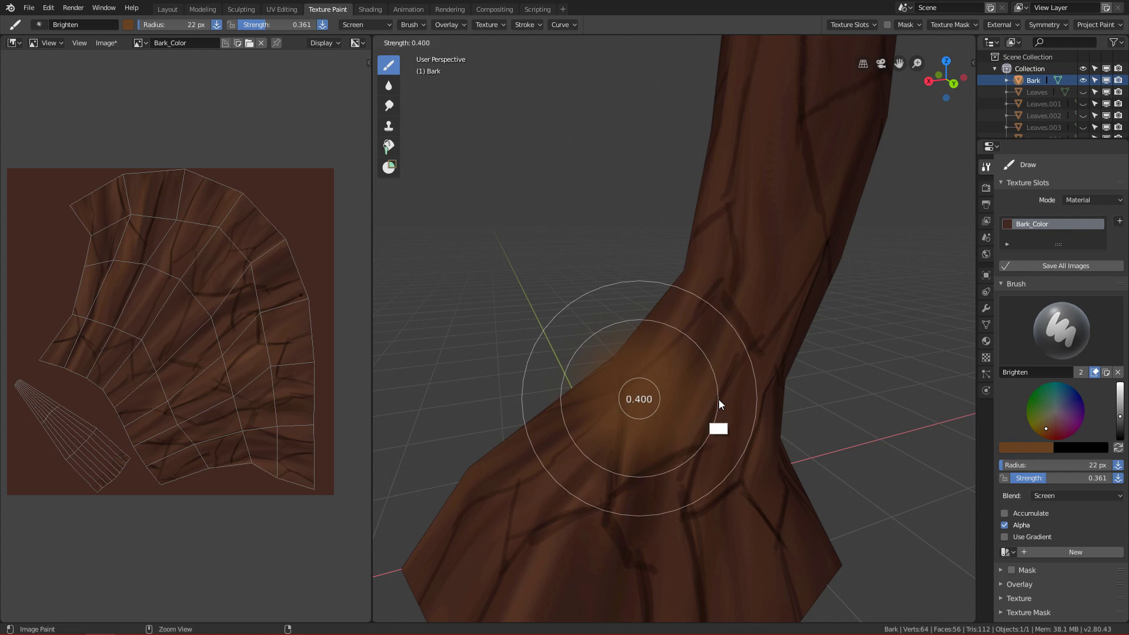
{"action": "left_click", "coordinate": [700, 411]}
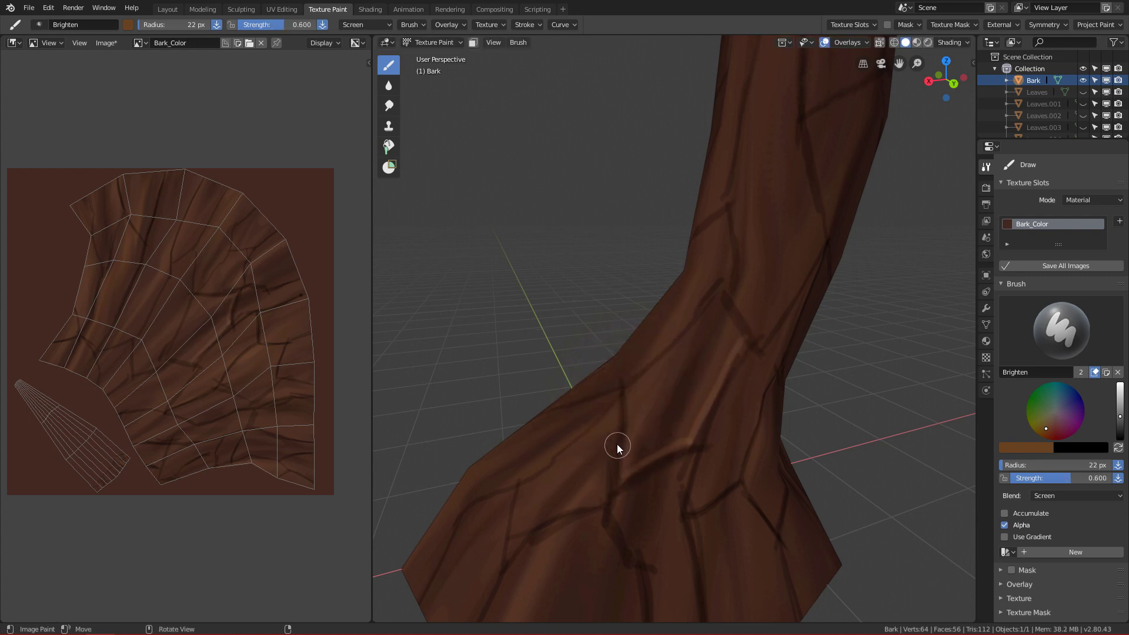
Paint highlights along the inner edges of the diamond-shaped crack cell on the trunk's bend, using a 16 px radius for the finer lines
{"action": "left_click_drag", "start_coordinate": [625, 474], "coordinate": [625, 410]}
{"action": "left_click_drag", "start_coordinate": [695, 370], "coordinate": [710, 398], "text": "alt"}
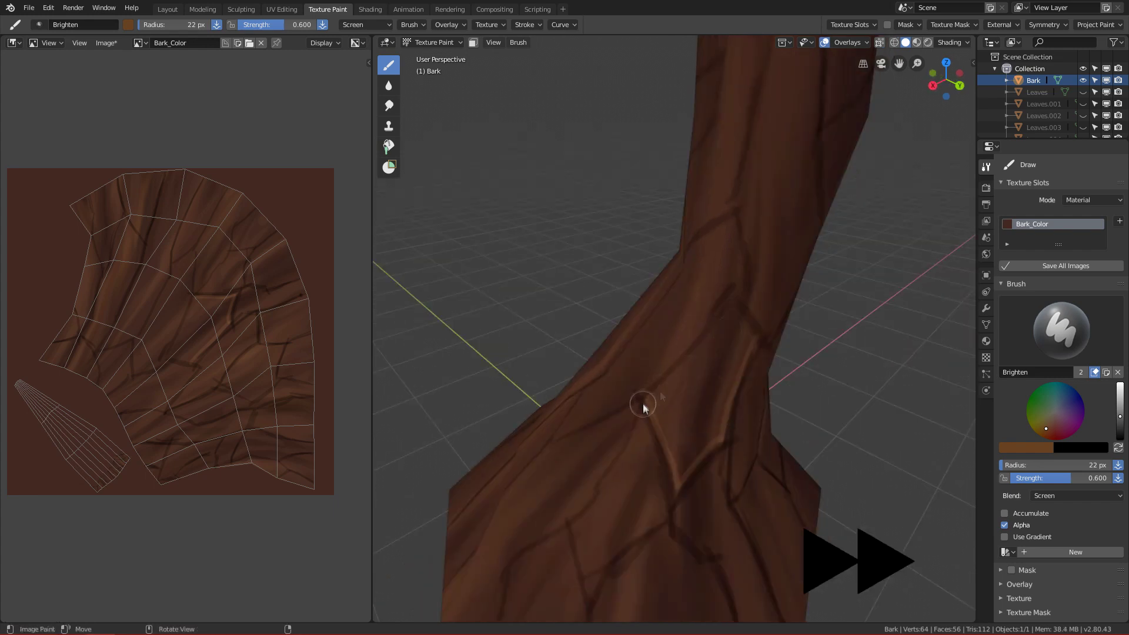
{"action": "left_click_drag", "start_coordinate": [642, 405], "coordinate": [714, 332]}
{"action": "mouse_move", "coordinate": [744, 336]}
{"action": "left_mouse_down", "text": "alt"}
{"action": "mouse_move", "coordinate": [738, 318]}
{"action": "mouse_move", "coordinate": [768, 427]}
{"action": "mouse_move", "coordinate": [750, 411]}
{"action": "mouse_move", "coordinate": [781, 363]}
{"action": "mouse_move", "coordinate": [703, 284]}
{"action": "mouse_move", "coordinate": [674, 308]}
{"action": "mouse_move", "coordinate": [650, 358]}
{"action": "mouse_move", "coordinate": [607, 390]}
{"action": "mouse_move", "coordinate": [659, 438]}
{"action": "left_mouse_up", "text": "alt"}
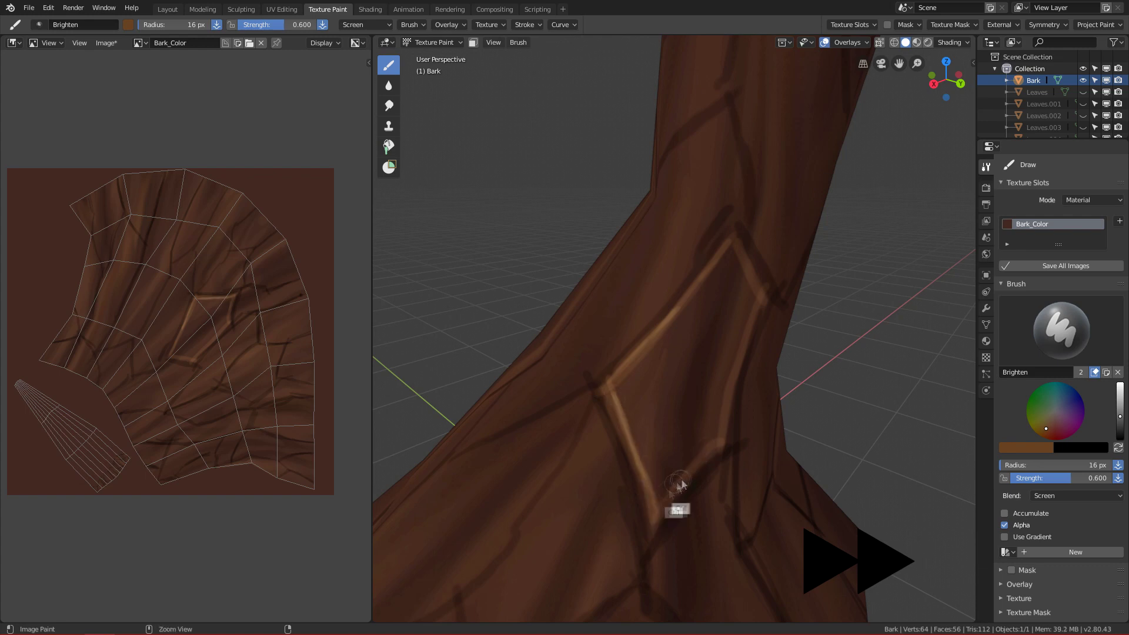
{"action": "mouse_move", "coordinate": [681, 484]}
{"action": "left_mouse_down", "text": "alt"}
{"action": "mouse_move", "coordinate": [693, 412]}
{"action": "mouse_move", "coordinate": [738, 307]}
{"action": "mouse_move", "coordinate": [711, 234]}
{"action": "left_mouse_up", "text": "alt"}
Continue the highlights along the cracks running from the diamond-shaped cell down into the root flare
{"action": "left_click_drag", "start_coordinate": [738, 318], "coordinate": [758, 465], "text": "alt"}
{"action": "mouse_move", "coordinate": [758, 464]}
{"action": "left_mouse_down", "text": "ctrl+alt"}
{"action": "mouse_move", "coordinate": [754, 487]}
{"action": "mouse_move", "coordinate": [747, 388]}
{"action": "left_mouse_up", "text": "ctrl+alt"}
{"action": "left_click_drag", "start_coordinate": [738, 448], "coordinate": [735, 371], "text": "alt+shift"}
{"action": "left_click_drag", "start_coordinate": [671, 405], "coordinate": [668, 373], "text": "ctrl+alt"}
{"action": "left_click_drag", "start_coordinate": [599, 341], "coordinate": [668, 491]}
{"action": "mouse_move", "coordinate": [675, 532]}
{"action": "left_mouse_down", "text": "alt+shift"}
{"action": "mouse_move", "coordinate": [732, 465]}
{"action": "mouse_move", "coordinate": [605, 542]}
{"action": "mouse_move", "coordinate": [543, 492]}
{"action": "left_mouse_up", "text": "alt+shift"}
Set the brush radius to 28 px and highlight both sides of the long cracks running down the root flare
{"action": "key", "text": "f"}
{"action": "left_click", "coordinate": [581, 568]}
{"action": "mouse_move", "coordinate": [581, 431]}
{"action": "left_mouse_down"}
{"action": "mouse_move", "coordinate": [536, 479]}
{"action": "mouse_move", "coordinate": [644, 288]}
{"action": "left_mouse_up"}
{"action": "mouse_move", "coordinate": [577, 569]}
{"action": "left_mouse_down"}
{"action": "mouse_move", "coordinate": [665, 500]}
{"action": "mouse_move", "coordinate": [641, 464]}
{"action": "left_mouse_up"}
{"action": "mouse_move", "coordinate": [630, 279]}
{"action": "left_mouse_down"}
{"action": "mouse_move", "coordinate": [648, 426]}
{"action": "mouse_move", "coordinate": [693, 414]}
{"action": "mouse_move", "coordinate": [615, 411]}
{"action": "mouse_move", "coordinate": [634, 585]}
{"action": "mouse_move", "coordinate": [642, 522]}
{"action": "left_mouse_up"}
{"action": "left_click_drag", "start_coordinate": [642, 441], "coordinate": [626, 552]}
{"action": "key", "text": "ctrl+z"}
{"action": "mouse_move", "coordinate": [652, 242]}
{"action": "left_mouse_down"}
{"action": "mouse_move", "coordinate": [680, 226]}
{"action": "mouse_move", "coordinate": [704, 538]}
{"action": "left_mouse_up"}
Paint highlights beside the short connecting cracks just above the bend of the trunk
{"action": "left_click_drag", "start_coordinate": [700, 411], "coordinate": [677, 480], "text": "ctrl+alt"}
{"action": "mouse_move", "coordinate": [677, 479]}
{"action": "left_mouse_down", "text": "alt"}
{"action": "mouse_move", "coordinate": [643, 406]}
{"action": "mouse_move", "coordinate": [736, 233]}
{"action": "left_mouse_up", "text": "alt"}
{"action": "left_click_drag", "start_coordinate": [640, 410], "coordinate": [718, 391]}
{"action": "mouse_move", "coordinate": [735, 325]}
{"action": "left_mouse_down", "text": "alt"}
{"action": "mouse_move", "coordinate": [764, 331]}
{"action": "mouse_move", "coordinate": [771, 282]}
{"action": "mouse_move", "coordinate": [738, 247]}
{"action": "mouse_move", "coordinate": [771, 216]}
{"action": "mouse_move", "coordinate": [685, 334]}
{"action": "mouse_move", "coordinate": [720, 330]}
{"action": "left_mouse_up", "text": "alt"}
{"action": "left_click_drag", "start_coordinate": [682, 319], "coordinate": [702, 356]}
{"action": "mouse_move", "coordinate": [729, 282]}
{"action": "left_mouse_down", "text": "alt"}
{"action": "mouse_move", "coordinate": [758, 244]}
{"action": "mouse_move", "coordinate": [727, 291]}
{"action": "left_mouse_up", "text": "alt"}
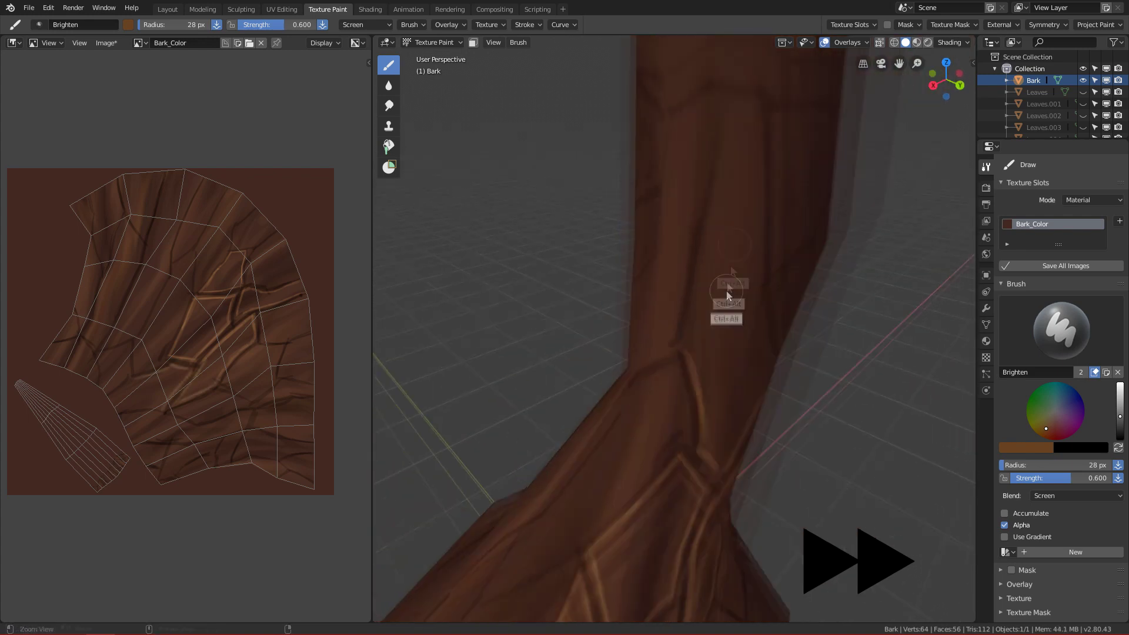
Add highlights beside the cracks running between the lower trunk and the base of the root flare
{"action": "left_click_drag", "start_coordinate": [687, 340], "coordinate": [731, 97]}
{"action": "mouse_move", "coordinate": [751, 100]}
{"action": "left_mouse_down"}
{"action": "mouse_move", "coordinate": [754, 165]}
{"action": "mouse_move", "coordinate": [742, 154]}
{"action": "left_mouse_up"}
{"action": "mouse_move", "coordinate": [728, 97]}
{"action": "left_mouse_down"}
{"action": "mouse_move", "coordinate": [736, 285]}
{"action": "mouse_move", "coordinate": [726, 289]}
{"action": "left_mouse_up"}
{"action": "mouse_move", "coordinate": [709, 235]}
{"action": "left_mouse_down"}
{"action": "mouse_move", "coordinate": [736, 325]}
{"action": "mouse_move", "coordinate": [698, 435]}
{"action": "mouse_move", "coordinate": [580, 327]}
{"action": "mouse_move", "coordinate": [590, 565]}
{"action": "left_mouse_up"}
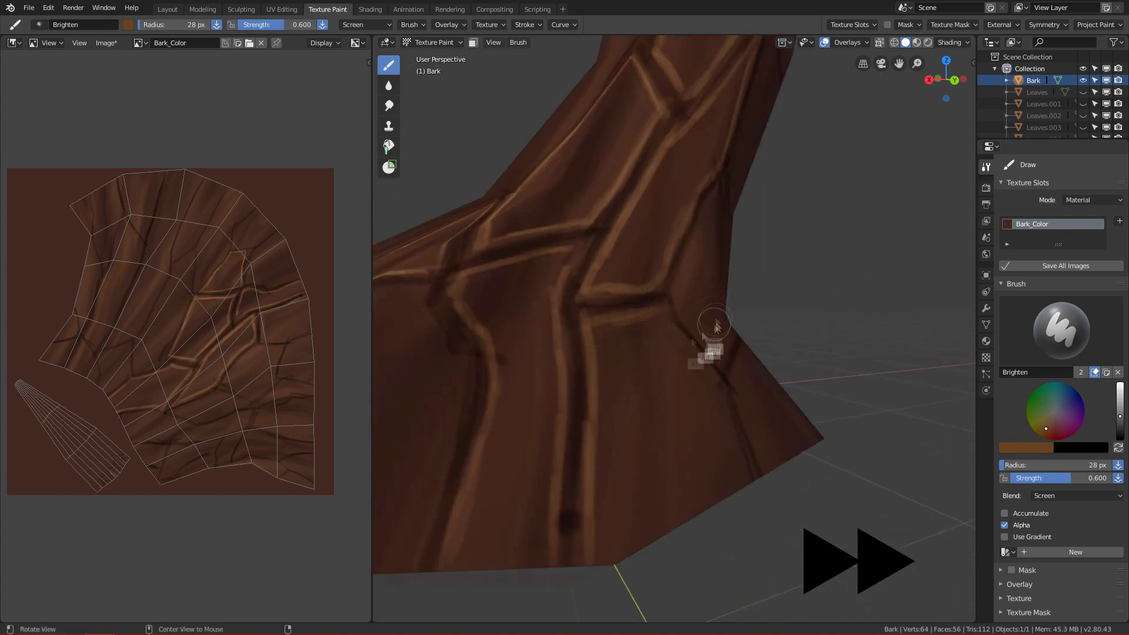
Highlight the forked cracks on the neighbouring side of the root flare, down to its bottom edge
{"action": "left_click_drag", "start_coordinate": [714, 325], "coordinate": [612, 344], "text": "alt"}
{"action": "left_click_drag", "start_coordinate": [604, 355], "coordinate": [579, 527]}
{"action": "mouse_move", "coordinate": [603, 529]}
{"action": "left_mouse_down"}
{"action": "mouse_move", "coordinate": [635, 425]}
{"action": "mouse_move", "coordinate": [682, 373]}
{"action": "left_mouse_up"}
{"action": "left_click_drag", "start_coordinate": [700, 411], "coordinate": [660, 415], "text": "alt"}
{"action": "left_click_drag", "start_coordinate": [626, 366], "coordinate": [665, 467]}
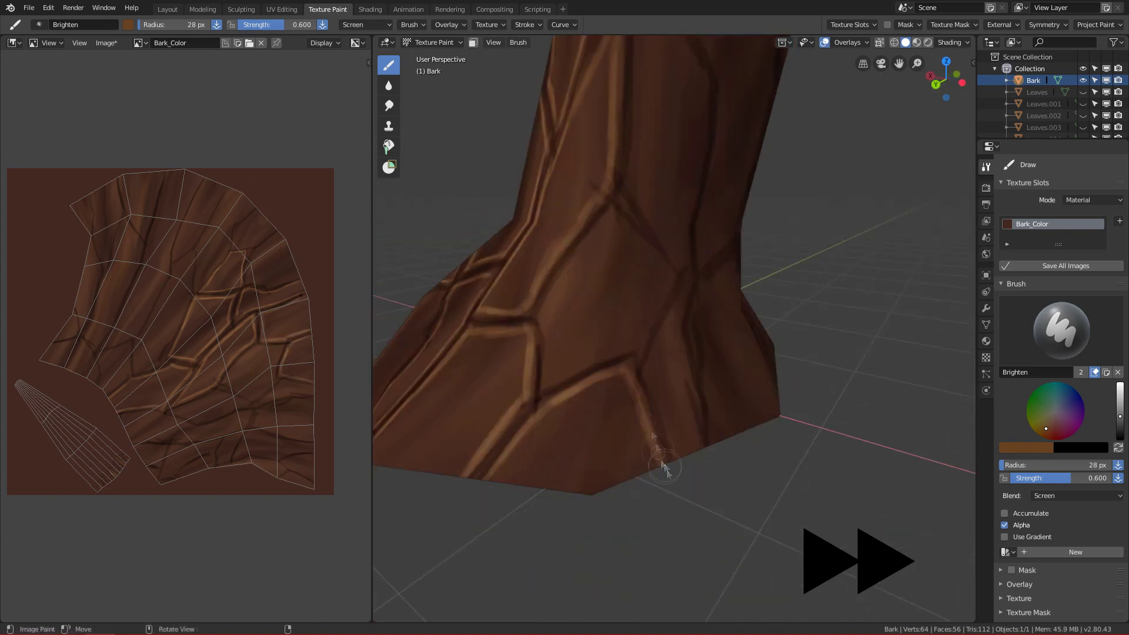
Paint highlights around the polygonal crack cell where the trunk meets this side of the flare
{"action": "left_click_drag", "start_coordinate": [627, 423], "coordinate": [667, 418], "text": "alt"}
{"action": "mouse_move", "coordinate": [577, 391]}
{"action": "left_mouse_down"}
{"action": "mouse_move", "coordinate": [584, 423]}
{"action": "mouse_move", "coordinate": [633, 267]}
{"action": "left_mouse_up"}
{"action": "left_click_drag", "start_coordinate": [592, 430], "coordinate": [676, 387]}
{"action": "left_click_drag", "start_coordinate": [685, 393], "coordinate": [638, 406], "text": "alt"}
{"action": "mouse_move", "coordinate": [665, 298]}
{"action": "left_mouse_down"}
{"action": "mouse_move", "coordinate": [630, 284]}
{"action": "mouse_move", "coordinate": [647, 282]}
{"action": "left_mouse_up"}
{"action": "middle_click_drag", "start_coordinate": [677, 322], "coordinate": [647, 325]}
Set the brush radius to 22 px and highlight the narrow cracks leading down to the flare's bottom edge
{"action": "key", "text": "f"}
{"action": "left_click", "coordinate": [645, 325]}
{"action": "mouse_move", "coordinate": [668, 298]}
{"action": "left_mouse_down"}
{"action": "mouse_move", "coordinate": [617, 376]}
{"action": "mouse_move", "coordinate": [628, 453]}
{"action": "left_mouse_up"}
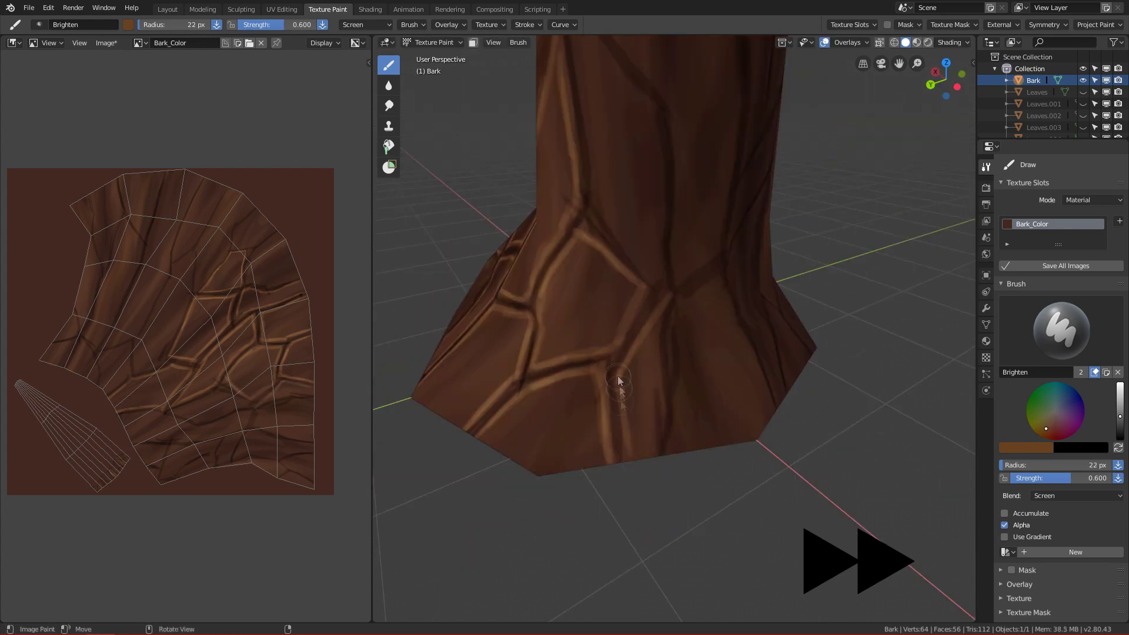
{"action": "left_click_drag", "start_coordinate": [617, 376], "coordinate": [628, 453]}
{"action": "mouse_move", "coordinate": [656, 435]}
{"action": "left_mouse_down"}
{"action": "mouse_move", "coordinate": [661, 378]}
{"action": "mouse_move", "coordinate": [667, 414]}
{"action": "left_mouse_up"}
{"action": "middle_click_drag", "start_coordinate": [676, 406], "coordinate": [667, 395]}
{"action": "mouse_move", "coordinate": [668, 445]}
{"action": "left_mouse_down"}
{"action": "mouse_move", "coordinate": [676, 382]}
{"action": "mouse_move", "coordinate": [685, 405]}
{"action": "left_mouse_up"}
Set the brush radius to 31 px and highlight the cracks branching from the junction above the flare
{"action": "key", "text": "f"}
{"action": "left_click", "coordinate": [680, 320]}
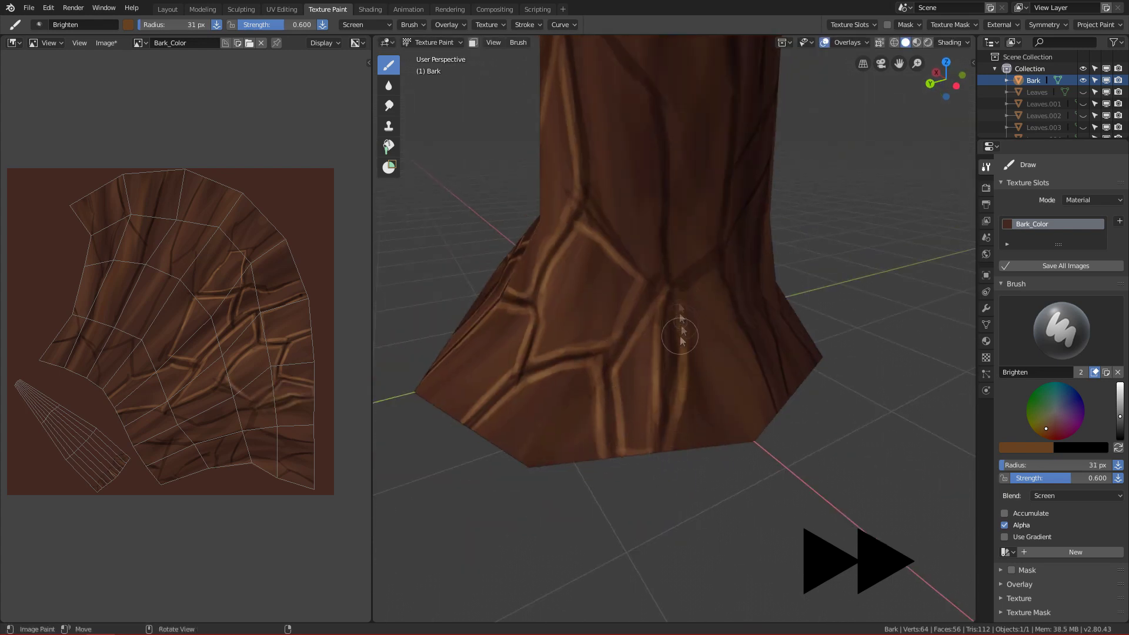
{"action": "left_click_drag", "start_coordinate": [680, 337], "coordinate": [720, 271]}
{"action": "mouse_move", "coordinate": [720, 294]}
{"action": "left_mouse_down", "text": "alt"}
{"action": "mouse_move", "coordinate": [703, 302]}
{"action": "mouse_move", "coordinate": [745, 429]}
{"action": "left_mouse_up", "text": "alt"}
{"action": "left_click_drag", "start_coordinate": [706, 328], "coordinate": [713, 309], "text": "alt"}
{"action": "mouse_move", "coordinate": [652, 358]}
{"action": "left_mouse_down"}
{"action": "mouse_move", "coordinate": [687, 317]}
{"action": "mouse_move", "coordinate": [693, 338]}
{"action": "left_mouse_up"}
{"action": "left_click_drag", "start_coordinate": [694, 347], "coordinate": [685, 367]}
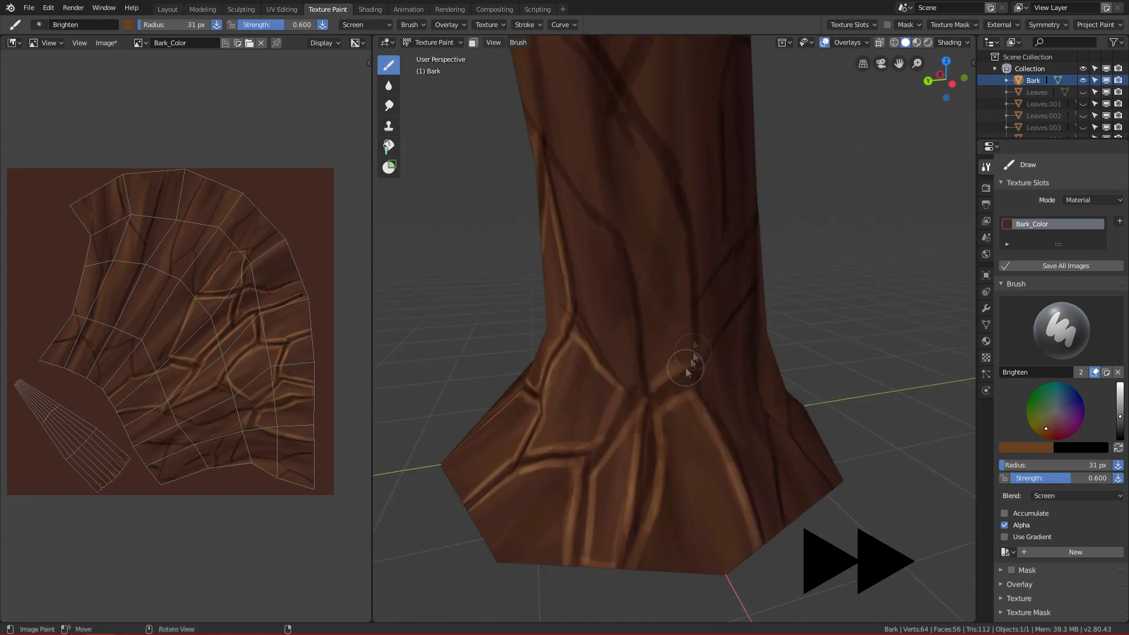
Highlight the long vertical and diagonal cracks on the trunk above the bend
{"action": "left_click_drag", "start_coordinate": [656, 270], "coordinate": [805, 231], "text": "alt"}
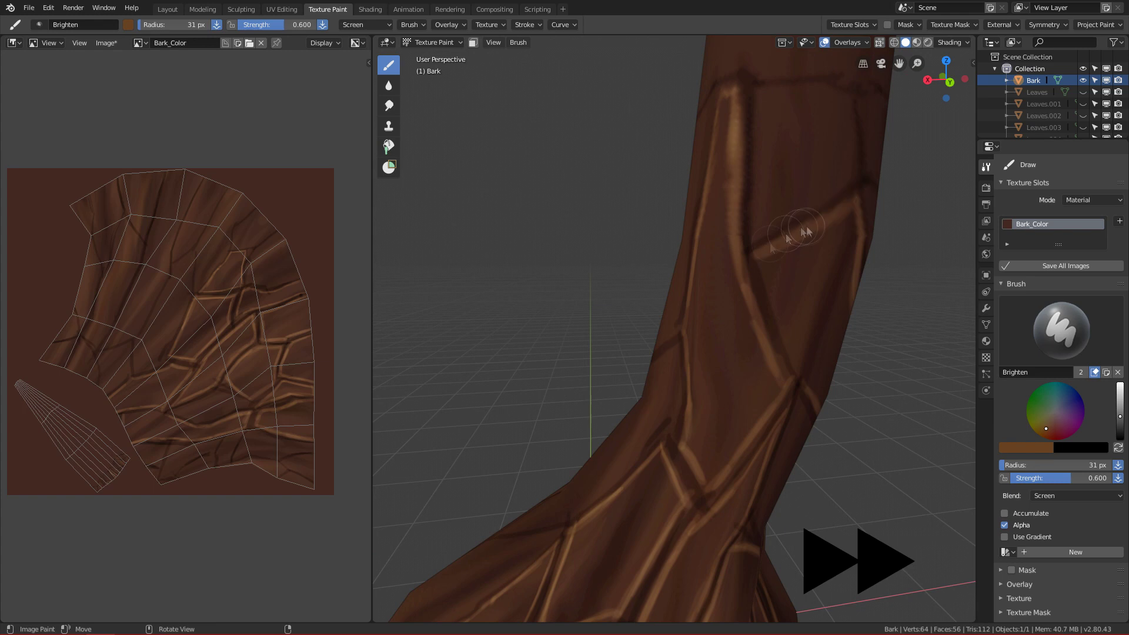
{"action": "middle_click_drag", "start_coordinate": [806, 229], "coordinate": [776, 242]}
{"action": "mouse_move", "coordinate": [748, 244]}
{"action": "left_mouse_down"}
{"action": "mouse_move", "coordinate": [765, 300]}
{"action": "mouse_move", "coordinate": [832, 406]}
{"action": "left_mouse_up"}
{"action": "middle_click_drag", "start_coordinate": [823, 390], "coordinate": [814, 306], "text": "ctrl"}
{"action": "middle_click_drag", "start_coordinate": [814, 306], "coordinate": [694, 235]}
{"action": "left_click_drag", "start_coordinate": [649, 130], "coordinate": [661, 497]}
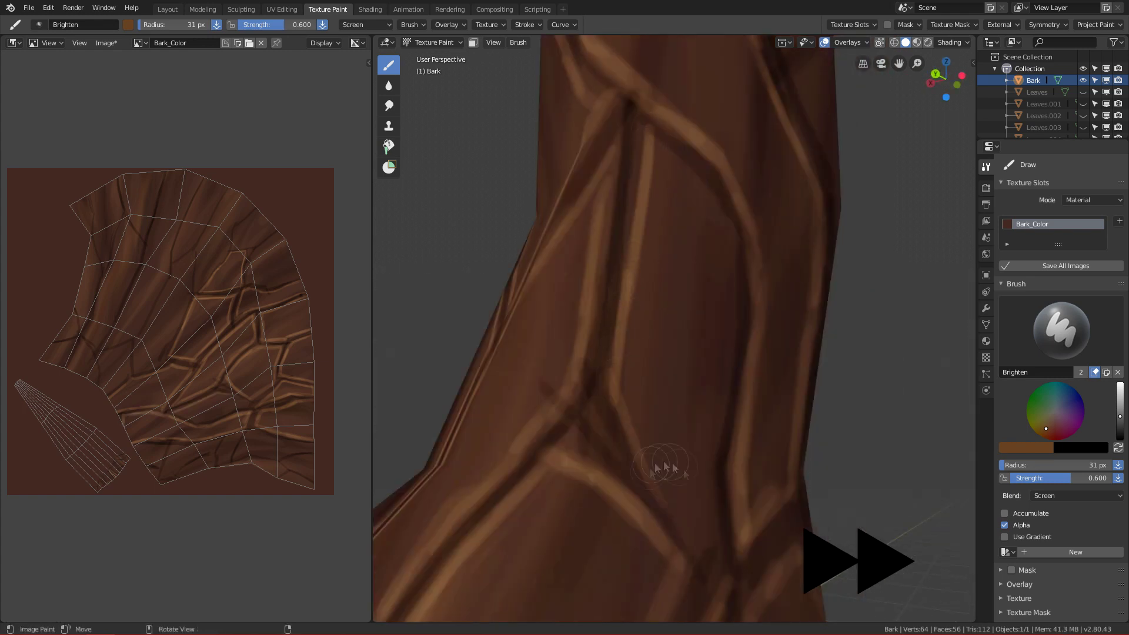
Highlight the inner edges of the tall crack cell on the lower trunk, finishing with a 37 px radius
{"action": "left_click_drag", "start_coordinate": [641, 450], "coordinate": [702, 547]}
{"action": "middle_click_drag", "start_coordinate": [702, 548], "coordinate": [614, 546]}
{"action": "mouse_move", "coordinate": [613, 548]}
{"action": "left_mouse_down"}
{"action": "mouse_move", "coordinate": [626, 435]}
{"action": "mouse_move", "coordinate": [625, 229]}
{"action": "left_mouse_up"}
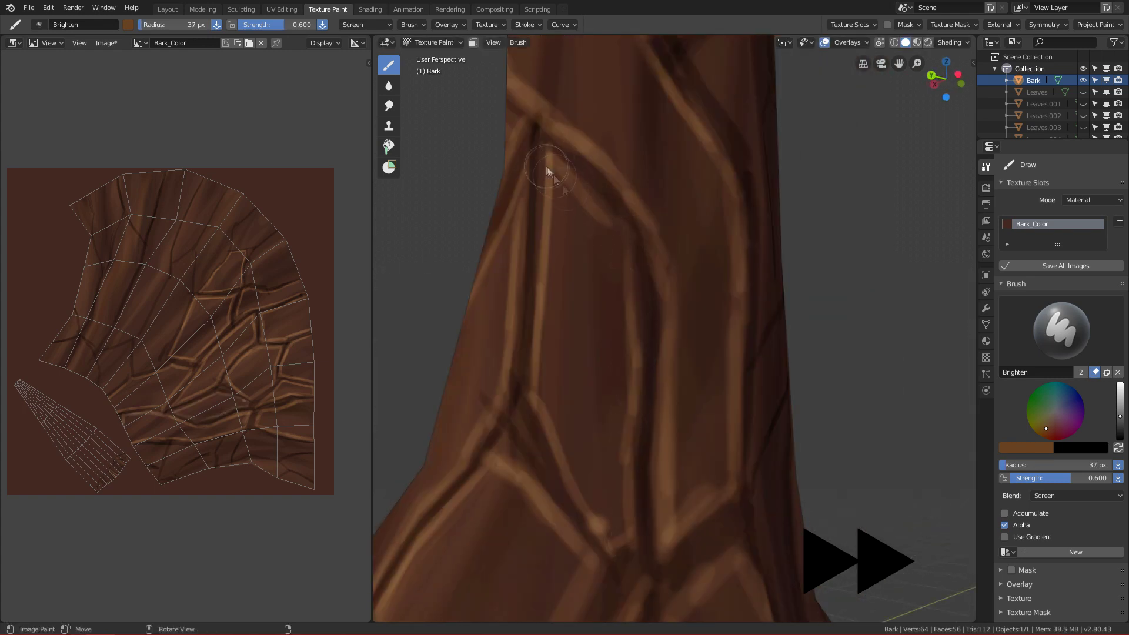
{"action": "left_click_drag", "start_coordinate": [546, 171], "coordinate": [630, 242]}
Highlight the cracks down the far side of the flare and the diagonal cross cracks above, reducing the radius to 30 px
{"action": "mouse_move", "coordinate": [634, 247]}
{"action": "middle_mouse_down"}
{"action": "mouse_move", "coordinate": [690, 295]}
{"action": "mouse_move", "coordinate": [763, 441]}
{"action": "mouse_move", "coordinate": [718, 444]}
{"action": "middle_mouse_up"}
{"action": "middle_click_drag", "start_coordinate": [718, 444], "coordinate": [714, 389], "text": "ctrl"}
{"action": "mouse_move", "coordinate": [629, 428]}
{"action": "left_mouse_down"}
{"action": "mouse_move", "coordinate": [711, 306]}
{"action": "mouse_move", "coordinate": [607, 328]}
{"action": "mouse_move", "coordinate": [660, 370]}
{"action": "mouse_move", "coordinate": [680, 466]}
{"action": "left_mouse_up"}
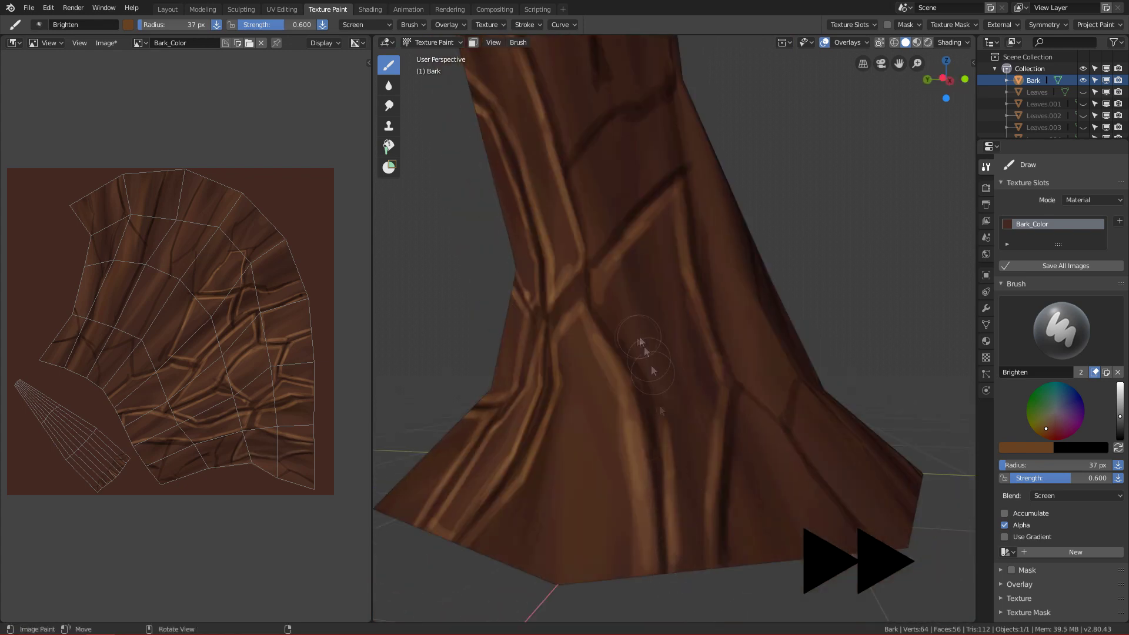
{"action": "left_click_drag", "start_coordinate": [743, 406], "coordinate": [676, 267], "text": "alt"}
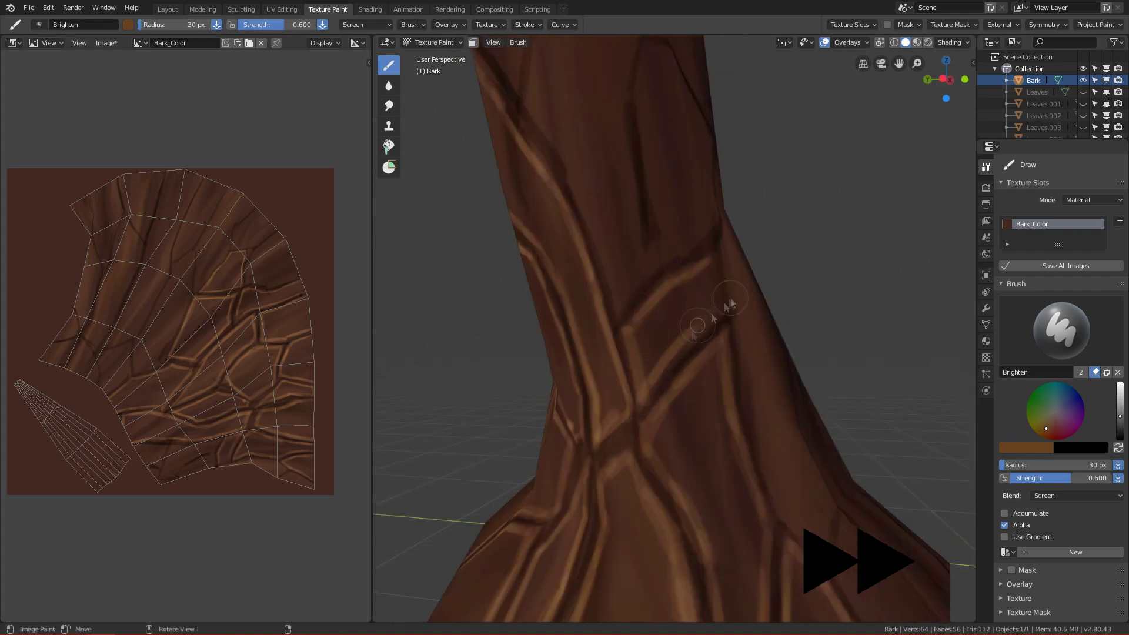
{"action": "mouse_move", "coordinate": [696, 326]}
{"action": "left_mouse_down", "text": "alt"}
{"action": "mouse_move", "coordinate": [660, 302]}
{"action": "mouse_move", "coordinate": [686, 227]}
{"action": "mouse_move", "coordinate": [668, 182]}
{"action": "mouse_move", "coordinate": [649, 182]}
{"action": "mouse_move", "coordinate": [650, 302]}
{"action": "mouse_move", "coordinate": [594, 277]}
{"action": "mouse_move", "coordinate": [637, 391]}
{"action": "mouse_move", "coordinate": [609, 315]}
{"action": "left_mouse_up", "text": "alt"}
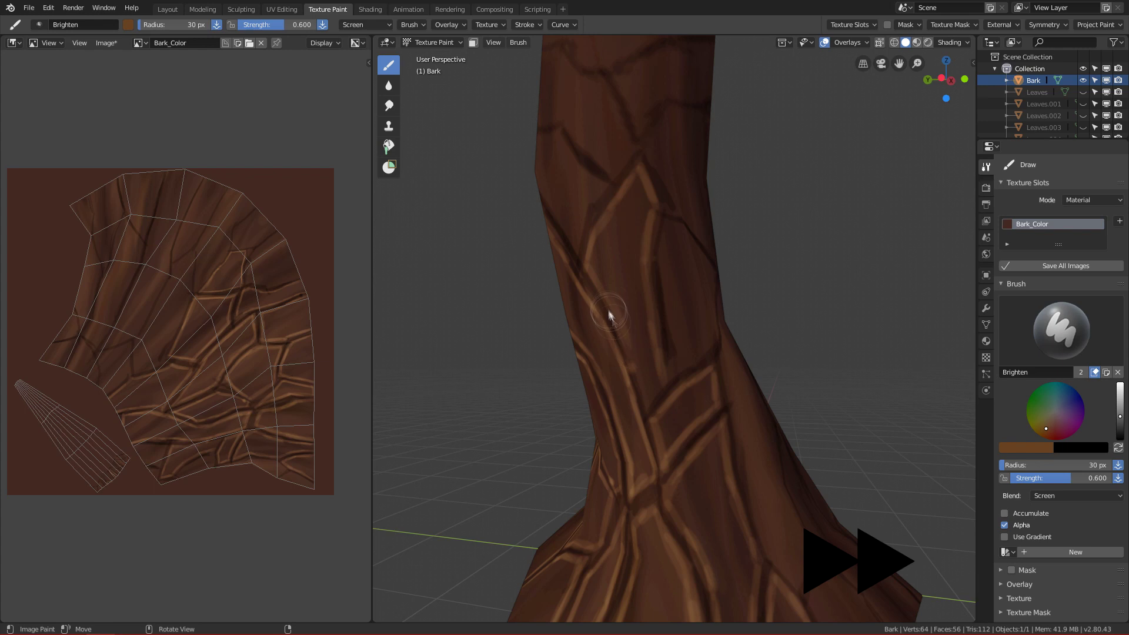
Set the brush radius to 18 px and highlight the narrow vertical crack on the middle of the trunk
{"action": "key", "text": "f"}
{"action": "mouse_move", "coordinate": [666, 354]}
{"action": "middle_mouse_down"}
{"action": "mouse_move", "coordinate": [689, 353]}
{"action": "mouse_move", "coordinate": [623, 188]}
{"action": "middle_mouse_up"}
{"action": "left_click", "coordinate": [688, 376]}
{"action": "scroll", "coordinate": [620, 182], "scroll_direction": "up", "scroll_amount": 1}
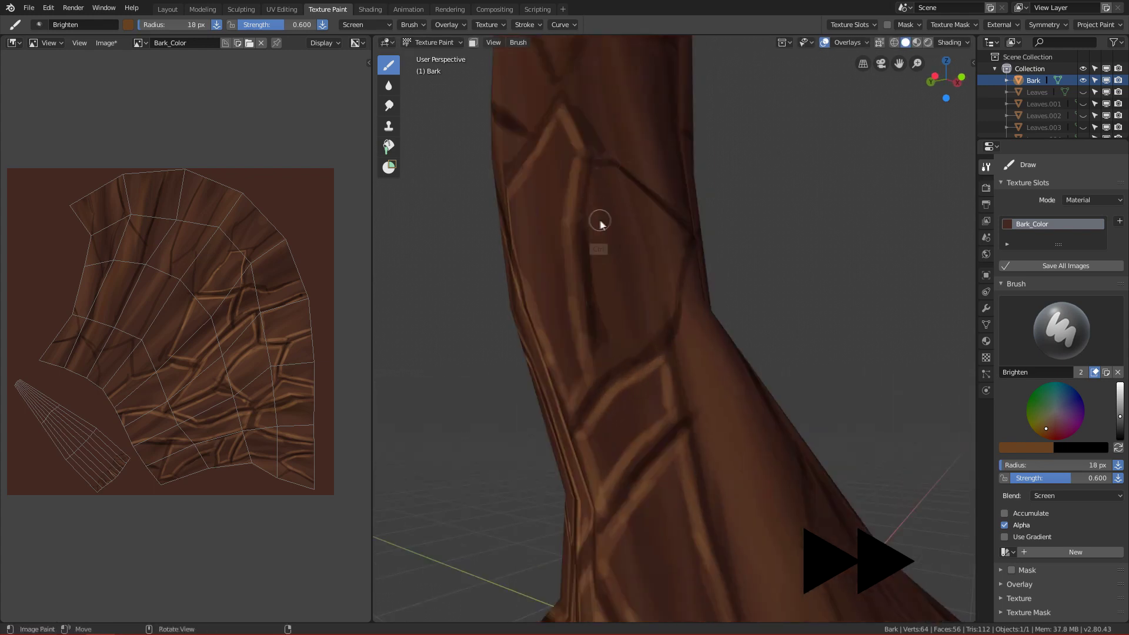
{"action": "mouse_move", "coordinate": [598, 172]}
{"action": "left_mouse_down"}
{"action": "mouse_move", "coordinate": [612, 355]}
{"action": "mouse_move", "coordinate": [661, 326]}
{"action": "mouse_move", "coordinate": [684, 244]}
{"action": "mouse_move", "coordinate": [668, 204]}
{"action": "mouse_move", "coordinate": [637, 429]}
{"action": "left_mouse_up"}
Set the brush radius to 33 px and highlight the long crack from mid-trunk down onto the outer root flare
{"action": "key", "text": "f"}
{"action": "mouse_move", "coordinate": [668, 172]}
{"action": "left_mouse_down"}
{"action": "mouse_move", "coordinate": [655, 191]}
{"action": "mouse_move", "coordinate": [674, 421]}
{"action": "mouse_move", "coordinate": [700, 394]}
{"action": "left_mouse_up"}
{"action": "left_click_drag", "start_coordinate": [685, 340], "coordinate": [736, 467]}
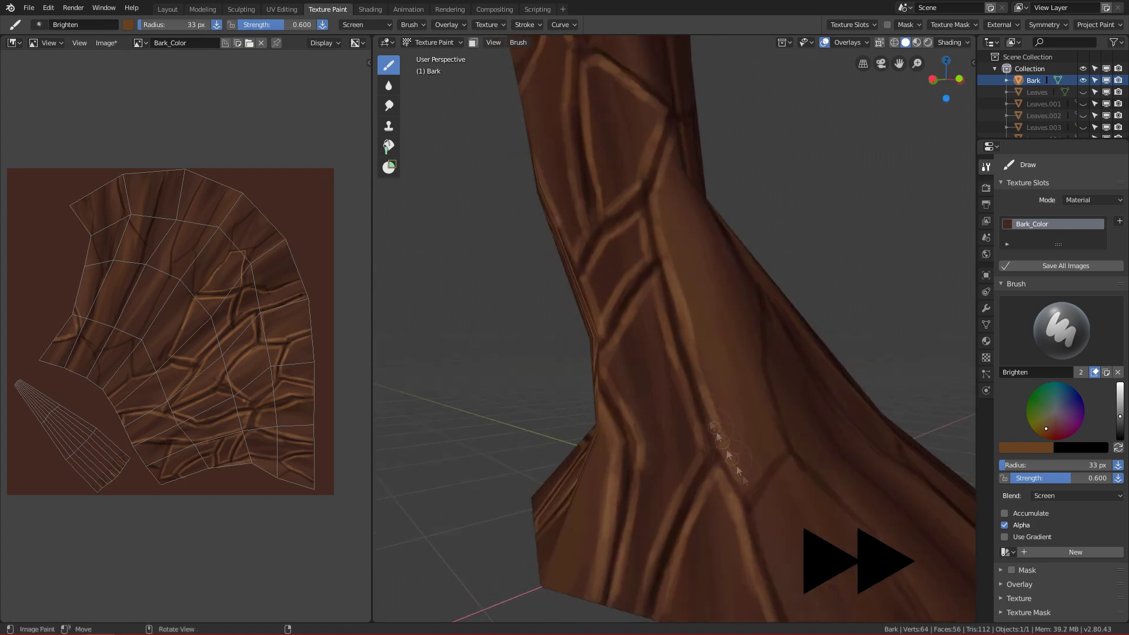
{"action": "middle_click_drag", "start_coordinate": [744, 479], "coordinate": [714, 464]}
{"action": "left_click_drag", "start_coordinate": [750, 320], "coordinate": [724, 485]}
Highlight the elongated crack cell on the trunk's outer curve and the crack continuing to the flare's base
{"action": "middle_click_drag", "start_coordinate": [729, 400], "coordinate": [670, 329]}
{"action": "left_click_drag", "start_coordinate": [591, 209], "coordinate": [652, 412]}
{"action": "middle_click_drag", "start_coordinate": [652, 411], "coordinate": [705, 406]}
{"action": "mouse_move", "coordinate": [671, 365]}
{"action": "left_mouse_down"}
{"action": "mouse_move", "coordinate": [637, 410]}
{"action": "mouse_move", "coordinate": [628, 526]}
{"action": "mouse_move", "coordinate": [770, 529]}
{"action": "left_mouse_up"}
{"action": "left_click_drag", "start_coordinate": [755, 438], "coordinate": [787, 512]}
{"action": "left_click_drag", "start_coordinate": [787, 476], "coordinate": [781, 507], "text": "alt"}
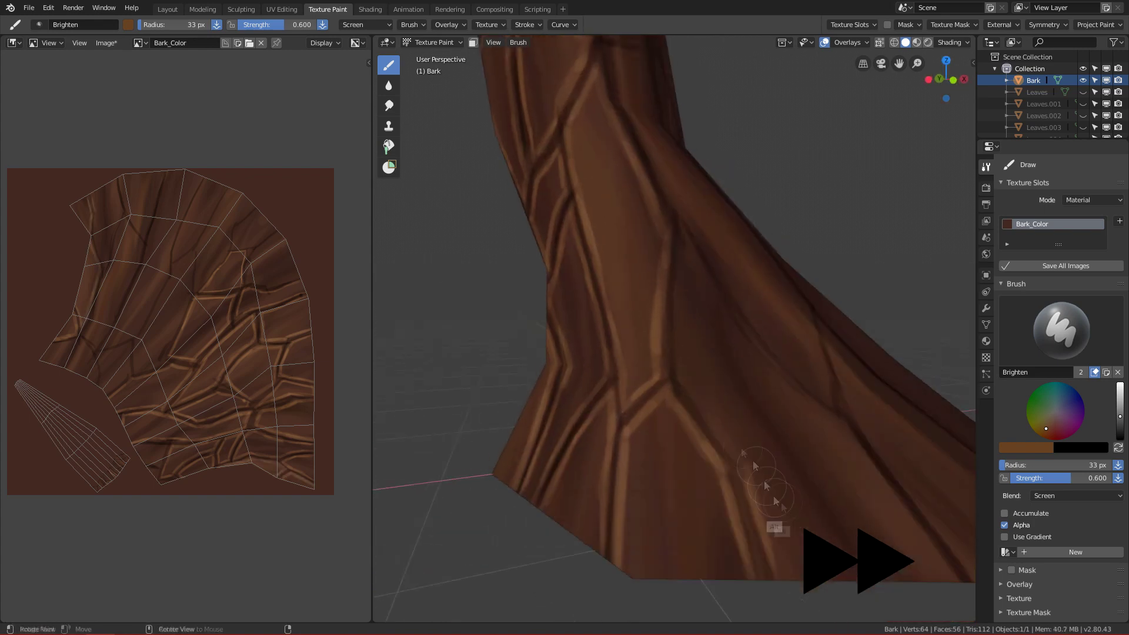
Paint highlights along both sides of the long diagonal crack and its side branch on the outer flare
{"action": "middle_click_drag", "start_coordinate": [679, 305], "coordinate": [704, 321], "text": "alt"}
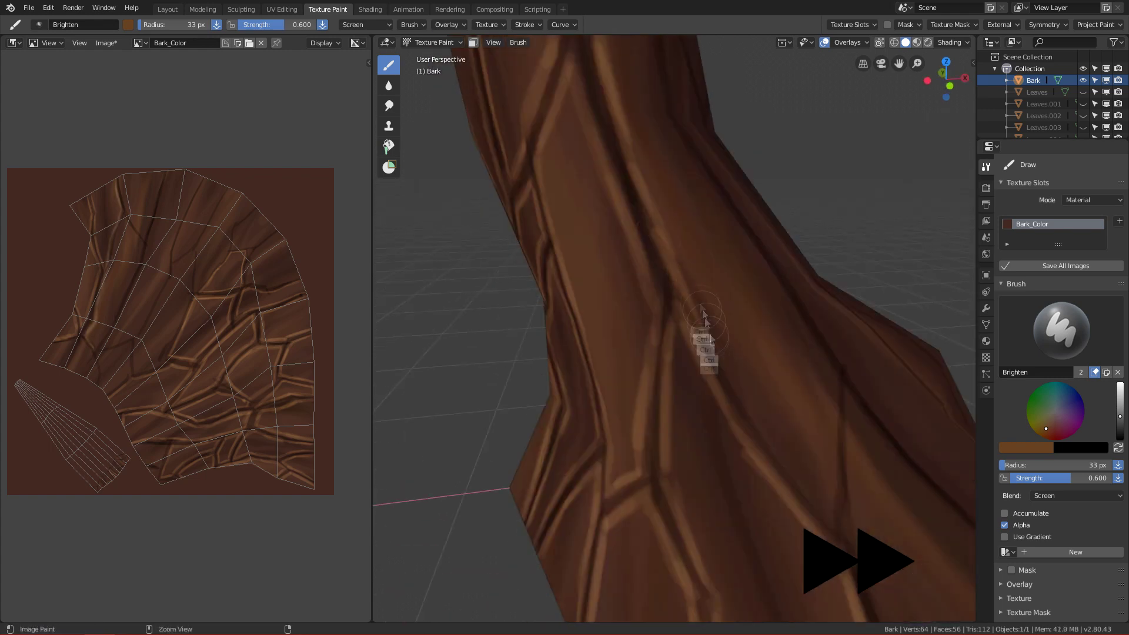
{"action": "left_click_drag", "start_coordinate": [657, 211], "coordinate": [831, 520]}
{"action": "mouse_move", "coordinate": [832, 514]}
{"action": "middle_mouse_down", "text": "alt"}
{"action": "mouse_move", "coordinate": [813, 466]}
{"action": "mouse_move", "coordinate": [790, 452]}
{"action": "middle_mouse_up", "text": "alt"}
{"action": "left_click_drag", "start_coordinate": [729, 576], "coordinate": [767, 464]}
{"action": "middle_click_drag", "start_coordinate": [764, 477], "coordinate": [647, 411], "text": "alt"}
{"action": "left_click_drag", "start_coordinate": [618, 364], "coordinate": [633, 467]}
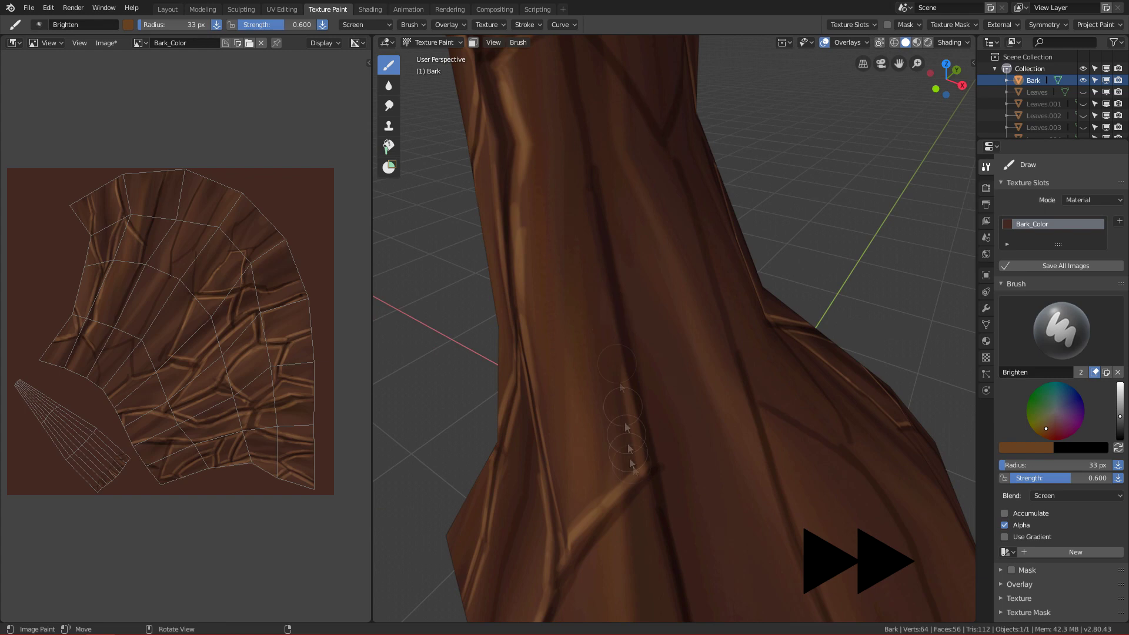
Highlight the long vertical crack from the trunk through the forked junction on the sloping flare
{"action": "middle_click_drag", "start_coordinate": [633, 467], "coordinate": [653, 573], "text": "shift"}
{"action": "left_click_drag", "start_coordinate": [657, 553], "coordinate": [579, 138]}
{"action": "mouse_move", "coordinate": [641, 576]}
{"action": "middle_mouse_down", "text": "shift"}
{"action": "mouse_move", "coordinate": [654, 379]}
{"action": "mouse_move", "coordinate": [705, 352]}
{"action": "middle_mouse_up", "text": "shift"}
{"action": "mouse_move", "coordinate": [704, 309]}
{"action": "left_mouse_down"}
{"action": "mouse_move", "coordinate": [721, 228]}
{"action": "mouse_move", "coordinate": [728, 503]}
{"action": "left_mouse_up"}
{"action": "middle_click_drag", "start_coordinate": [773, 464], "coordinate": [699, 449]}
{"action": "left_click_drag", "start_coordinate": [699, 264], "coordinate": [729, 353]}
{"action": "middle_click_drag", "start_coordinate": [741, 377], "coordinate": [653, 412]}
{"action": "left_click_drag", "start_coordinate": [653, 350], "coordinate": [682, 496]}
Extend highlights along both sides of the straight crack below the fork to the flare's bottom edge
{"action": "middle_click_drag", "start_coordinate": [685, 529], "coordinate": [668, 364], "text": "shift"}
{"action": "left_click_drag", "start_coordinate": [659, 288], "coordinate": [683, 438]}
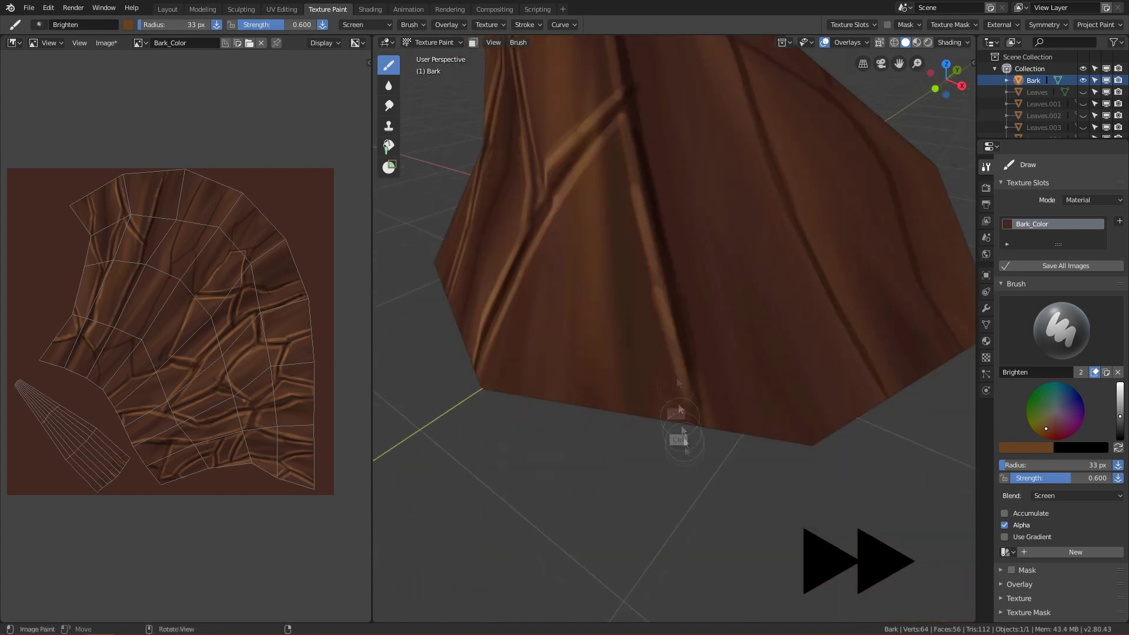
{"action": "left_click_drag", "start_coordinate": [661, 329], "coordinate": [684, 405]}
{"action": "mouse_move", "coordinate": [691, 347]}
{"action": "middle_mouse_down", "text": "ctrl"}
{"action": "mouse_move", "coordinate": [720, 379]}
{"action": "mouse_move", "coordinate": [697, 329]}
{"action": "middle_mouse_up", "text": "ctrl"}
{"action": "mouse_move", "coordinate": [693, 306]}
{"action": "middle_mouse_down", "text": "shift"}
{"action": "mouse_move", "coordinate": [714, 432]}
{"action": "mouse_move", "coordinate": [685, 370]}
{"action": "middle_mouse_up", "text": "shift"}
{"action": "middle_click_drag", "start_coordinate": [612, 265], "coordinate": [623, 335], "text": "shift"}
{"action": "left_click_drag", "start_coordinate": [650, 470], "coordinate": [624, 344]}
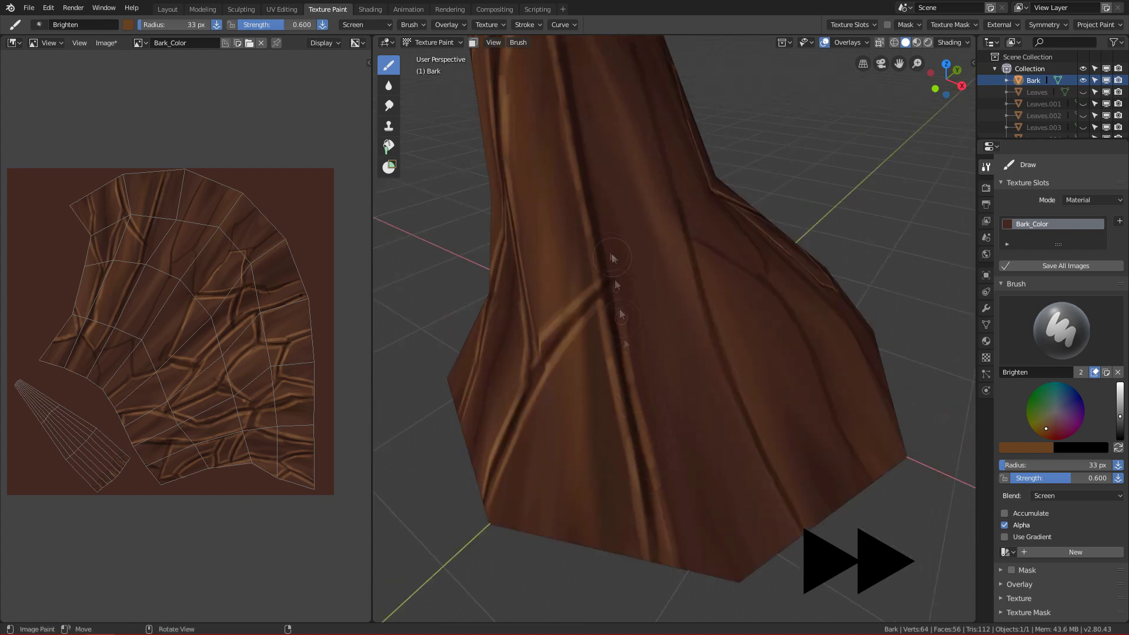
{"action": "middle_click_drag", "start_coordinate": [612, 257], "coordinate": [646, 398], "text": "shift"}
{"action": "left_click_drag", "start_coordinate": [661, 471], "coordinate": [609, 259]}
Set the brush radius to 24 px and refine the highlights beside the long cracks on the flare's slope
{"action": "key", "text": "f"}
{"action": "left_click", "coordinate": [604, 235]}
{"action": "middle_click_drag", "start_coordinate": [608, 253], "coordinate": [627, 357], "text": "shift"}
{"action": "left_click_drag", "start_coordinate": [630, 382], "coordinate": [615, 253]}
{"action": "middle_click_drag", "start_coordinate": [614, 259], "coordinate": [586, 196], "text": "shift"}
{"action": "left_click_drag", "start_coordinate": [589, 197], "coordinate": [663, 279]}
{"action": "mouse_move", "coordinate": [664, 294]}
{"action": "middle_mouse_down"}
{"action": "mouse_move", "coordinate": [612, 390]}
{"action": "mouse_move", "coordinate": [624, 291]}
{"action": "middle_mouse_up"}
{"action": "left_click_drag", "start_coordinate": [625, 293], "coordinate": [634, 252]}
Highlight the branching cracks and the small angular cell on the unfinished side of the root flare
{"action": "middle_click_drag", "start_coordinate": [633, 250], "coordinate": [647, 124], "text": "shift"}
{"action": "mouse_move", "coordinate": [646, 124]}
{"action": "left_mouse_down"}
{"action": "mouse_move", "coordinate": [629, 264]}
{"action": "mouse_move", "coordinate": [660, 520]}
{"action": "mouse_move", "coordinate": [655, 199]}
{"action": "mouse_move", "coordinate": [691, 234]}
{"action": "left_mouse_up"}
{"action": "middle_click_drag", "start_coordinate": [692, 236], "coordinate": [646, 169], "text": "shift"}
{"action": "mouse_move", "coordinate": [647, 171]}
{"action": "left_mouse_down"}
{"action": "mouse_move", "coordinate": [679, 249]}
{"action": "mouse_move", "coordinate": [704, 415]}
{"action": "mouse_move", "coordinate": [684, 223]}
{"action": "left_mouse_up"}
{"action": "middle_click_drag", "start_coordinate": [699, 152], "coordinate": [671, 162]}
{"action": "left_click_drag", "start_coordinate": [712, 150], "coordinate": [731, 249]}
{"action": "left_click_drag", "start_coordinate": [712, 309], "coordinate": [736, 429]}
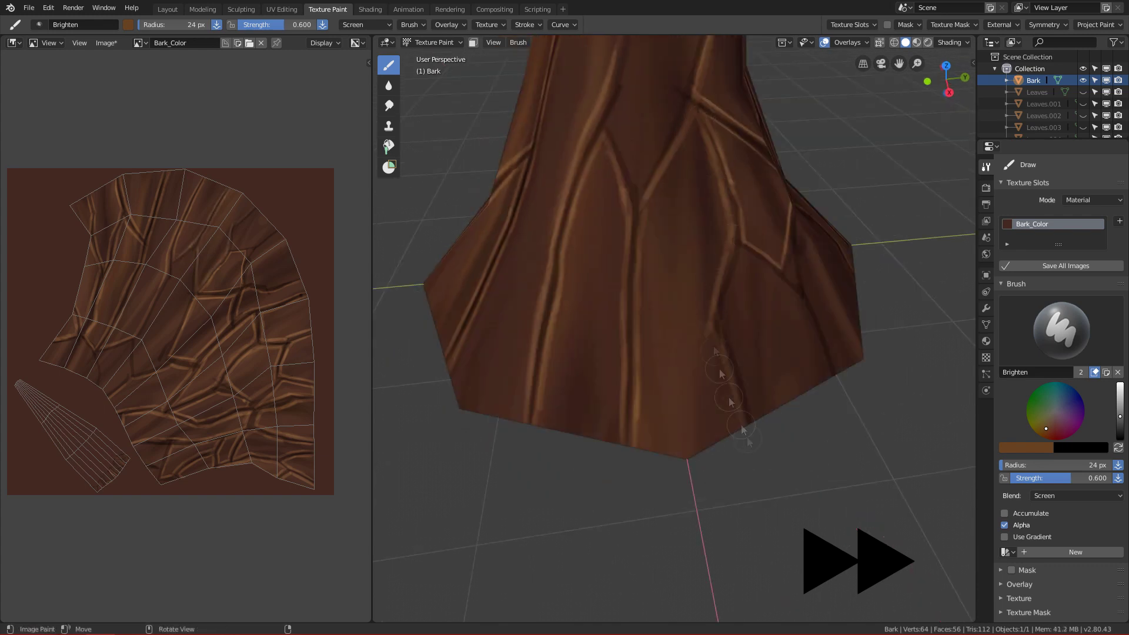
Add highlights to the crack pair below the angular cell, down to the flare's bottom edge
{"action": "middle_click_drag", "start_coordinate": [731, 376], "coordinate": [718, 374]}
{"action": "mouse_move", "coordinate": [735, 247]}
{"action": "left_mouse_down"}
{"action": "mouse_move", "coordinate": [718, 306]}
{"action": "mouse_move", "coordinate": [735, 410]}
{"action": "left_mouse_up"}
{"action": "middle_click_drag", "start_coordinate": [726, 311], "coordinate": [738, 272]}
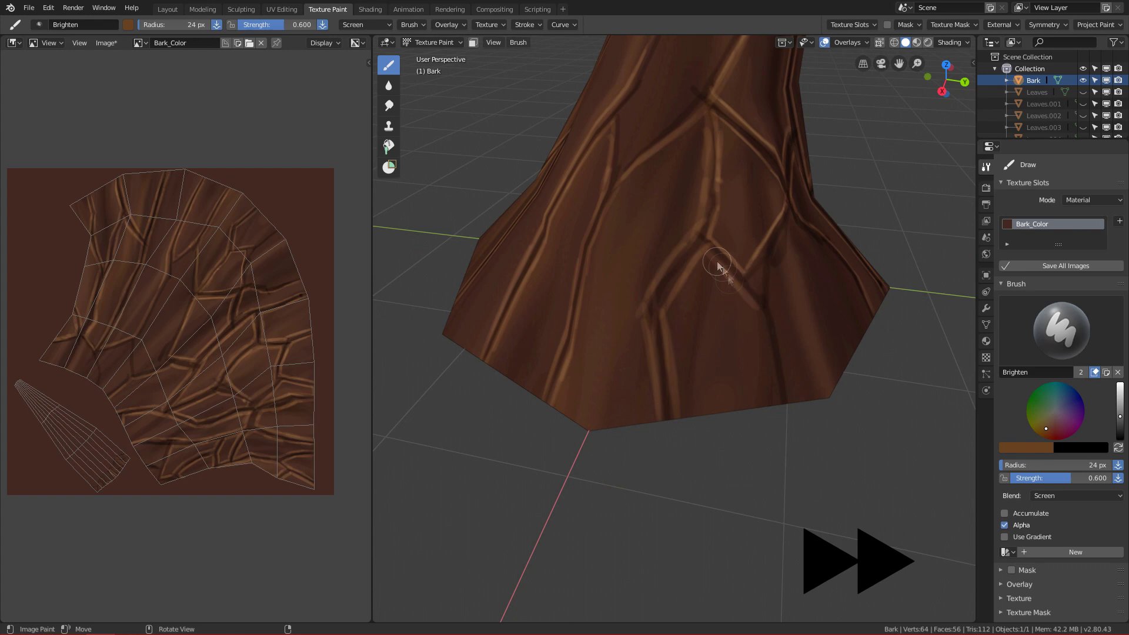
{"action": "middle_click_drag", "start_coordinate": [759, 318], "coordinate": [705, 385]}
{"action": "mouse_move", "coordinate": [762, 259]}
{"action": "middle_mouse_down"}
{"action": "mouse_move", "coordinate": [763, 396]}
{"action": "mouse_move", "coordinate": [742, 308]}
{"action": "mouse_move", "coordinate": [680, 239]}
{"action": "middle_mouse_up"}
{"action": "mouse_move", "coordinate": [680, 239]}
{"action": "left_mouse_down"}
{"action": "mouse_move", "coordinate": [650, 450]}
{"action": "mouse_move", "coordinate": [679, 500]}
{"action": "mouse_move", "coordinate": [634, 406]}
{"action": "mouse_move", "coordinate": [697, 297]}
{"action": "left_mouse_up"}
Fill in the missing highlights beside the remaining root flare cracks and up toward the trunk
{"action": "mouse_move", "coordinate": [697, 296]}
{"action": "left_mouse_down", "text": "alt"}
{"action": "mouse_move", "coordinate": [708, 235]}
{"action": "mouse_move", "coordinate": [764, 273]}
{"action": "mouse_move", "coordinate": [652, 287]}
{"action": "mouse_move", "coordinate": [679, 301]}
{"action": "left_mouse_up", "text": "alt"}
{"action": "mouse_move", "coordinate": [680, 301]}
{"action": "left_mouse_down"}
{"action": "mouse_move", "coordinate": [732, 379]}
{"action": "mouse_move", "coordinate": [718, 373]}
{"action": "left_mouse_up"}
{"action": "mouse_move", "coordinate": [718, 373]}
{"action": "left_mouse_down"}
{"action": "mouse_move", "coordinate": [780, 210]}
{"action": "mouse_move", "coordinate": [706, 352]}
{"action": "left_mouse_up"}
{"action": "mouse_move", "coordinate": [705, 352]}
{"action": "left_mouse_down"}
{"action": "mouse_move", "coordinate": [727, 168]}
{"action": "mouse_move", "coordinate": [680, 114]}
{"action": "mouse_move", "coordinate": [714, 252]}
{"action": "left_mouse_up"}
{"action": "mouse_move", "coordinate": [714, 253]}
{"action": "left_mouse_down"}
{"action": "mouse_move", "coordinate": [684, 291]}
{"action": "mouse_move", "coordinate": [690, 282]}
{"action": "left_mouse_up"}
{"action": "left_click_drag", "start_coordinate": [661, 203], "coordinate": [658, 329]}
{"action": "mouse_move", "coordinate": [659, 330]}
{"action": "left_mouse_down", "text": "alt"}
{"action": "mouse_move", "coordinate": [642, 344]}
{"action": "mouse_move", "coordinate": [764, 265]}
{"action": "mouse_move", "coordinate": [742, 179]}
{"action": "left_mouse_up", "text": "alt"}
{"action": "left_click_drag", "start_coordinate": [742, 179], "coordinate": [642, 238]}
{"action": "mouse_move", "coordinate": [661, 277]}
{"action": "left_mouse_down", "text": "alt"}
{"action": "mouse_move", "coordinate": [679, 126]}
{"action": "mouse_move", "coordinate": [661, 318]}
{"action": "left_mouse_up", "text": "alt"}
Highlight the peaked crack cell and the cracks branching above it on the upper painted trunk
{"action": "middle_click_drag", "start_coordinate": [662, 318], "coordinate": [641, 194]}
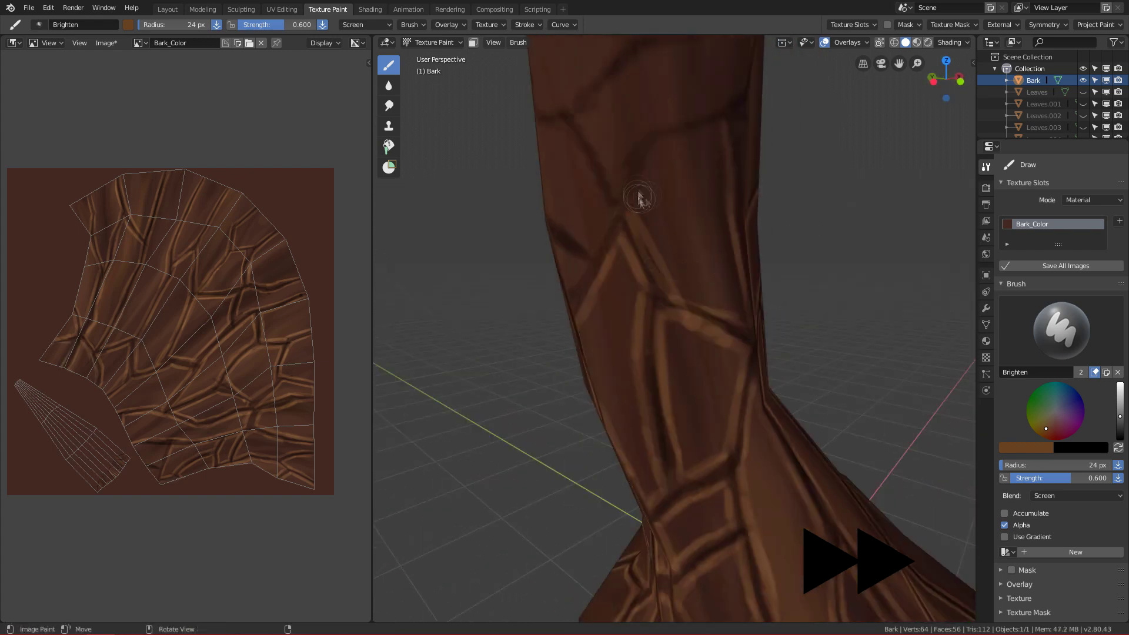
{"action": "middle_click_drag", "start_coordinate": [724, 126], "coordinate": [752, 268]}
{"action": "mouse_move", "coordinate": [720, 251]}
{"action": "left_mouse_down"}
{"action": "mouse_move", "coordinate": [682, 317]}
{"action": "mouse_move", "coordinate": [626, 247]}
{"action": "left_mouse_up"}
{"action": "mouse_move", "coordinate": [626, 247]}
{"action": "left_mouse_down", "text": "alt"}
{"action": "mouse_move", "coordinate": [674, 217]}
{"action": "mouse_move", "coordinate": [602, 176]}
{"action": "mouse_move", "coordinate": [624, 176]}
{"action": "left_mouse_up", "text": "alt"}
{"action": "left_click_drag", "start_coordinate": [632, 186], "coordinate": [690, 279]}
{"action": "middle_click_drag", "start_coordinate": [693, 283], "coordinate": [634, 298]}
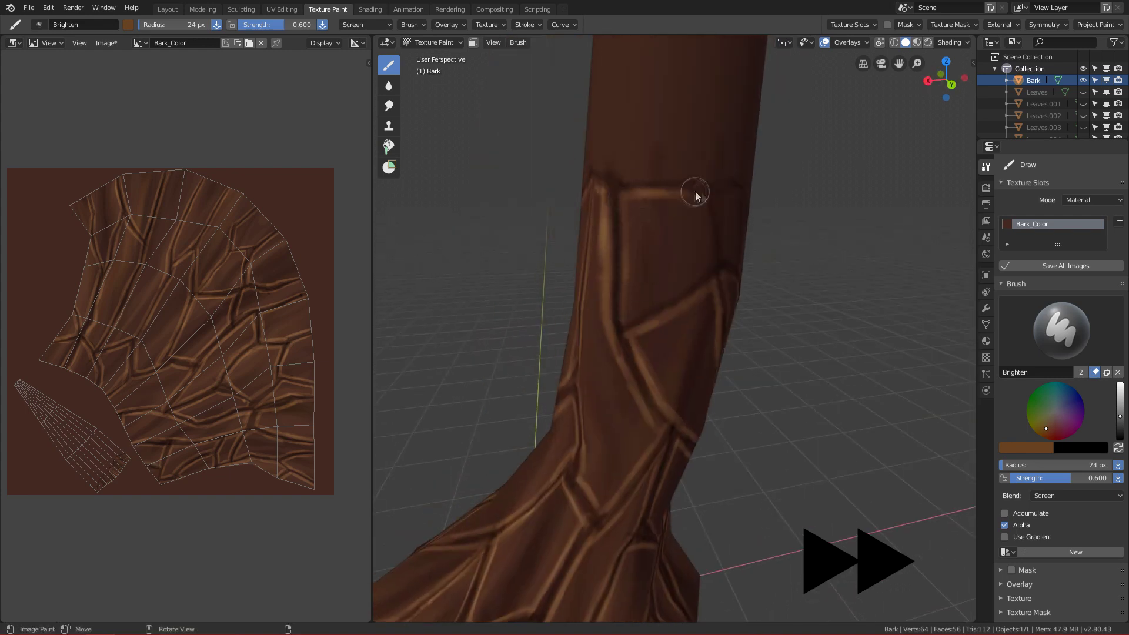
Finish the highlights beneath the topmost cross cracks around the upper end of the painted bark
{"action": "middle_click_drag", "start_coordinate": [768, 302], "coordinate": [634, 203]}
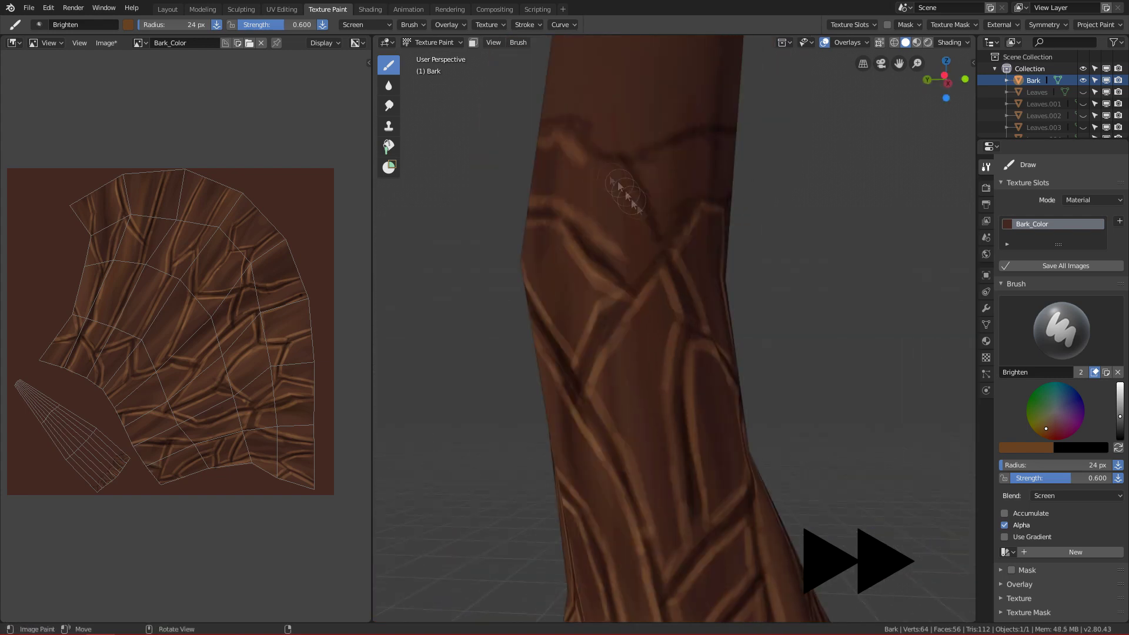
{"action": "middle_click_drag", "start_coordinate": [723, 234], "coordinate": [728, 282]}
{"action": "middle_click_drag", "start_coordinate": [730, 177], "coordinate": [735, 452]}
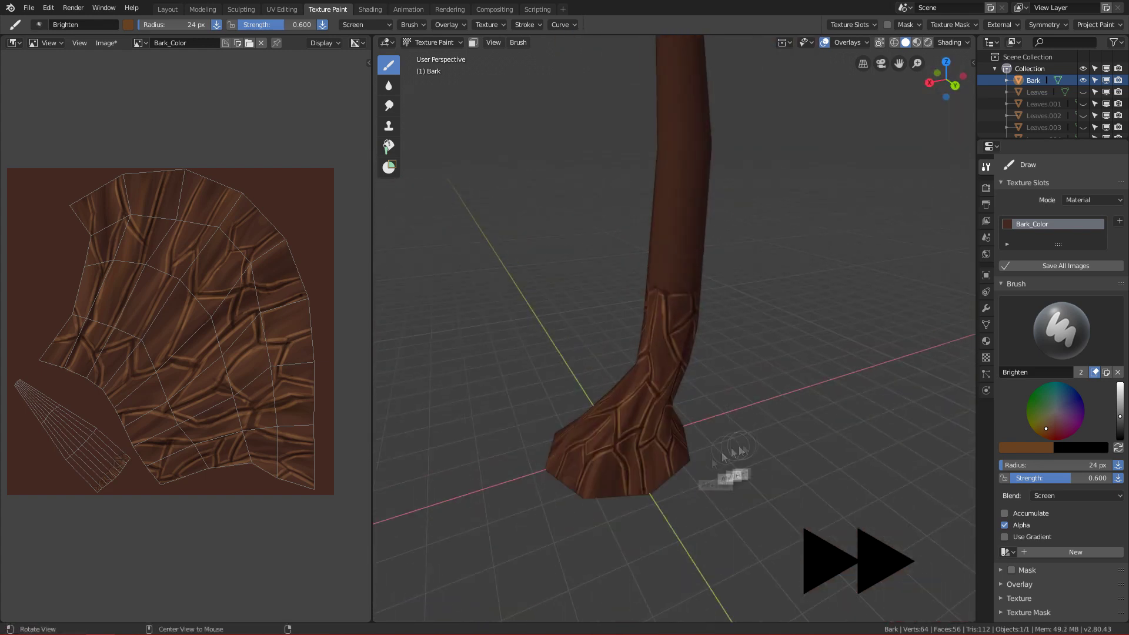
Switch to the Soften brush, set its strength to 0.804, and soften the long crack down the root flare
{"action": "mouse_move", "coordinate": [732, 452]}
{"action": "left_mouse_down", "text": "alt"}
{"action": "mouse_move", "coordinate": [670, 433]}
{"action": "mouse_move", "coordinate": [751, 489]}
{"action": "mouse_move", "coordinate": [742, 448]}
{"action": "left_mouse_up", "text": "alt"}
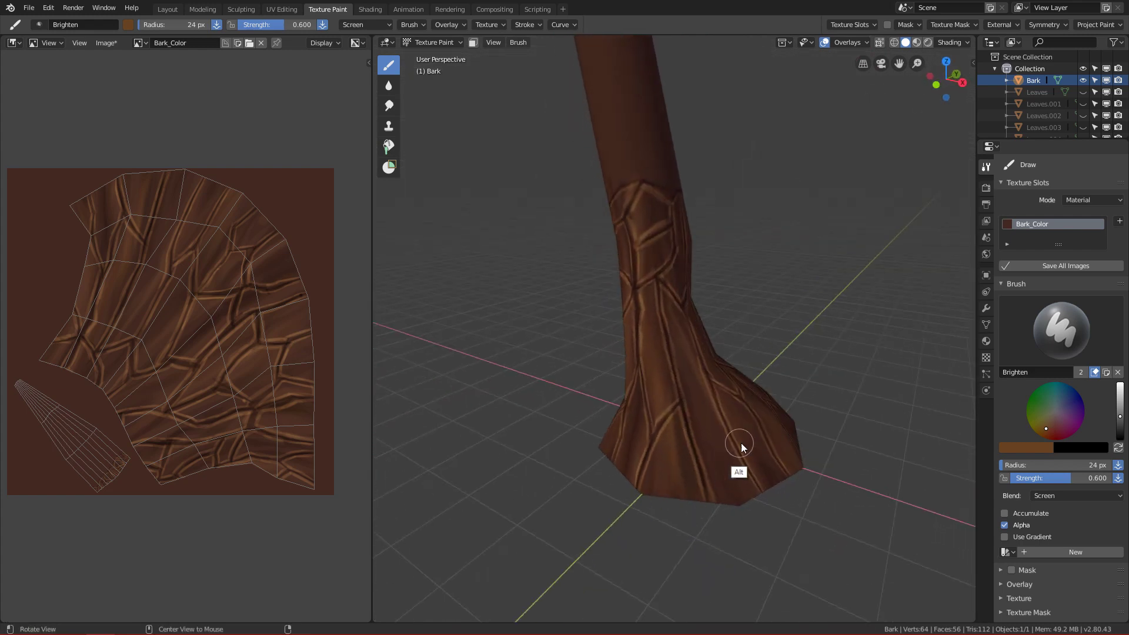
{"action": "left_click_drag", "start_coordinate": [758, 512], "coordinate": [750, 455], "text": "ctrl+alt"}
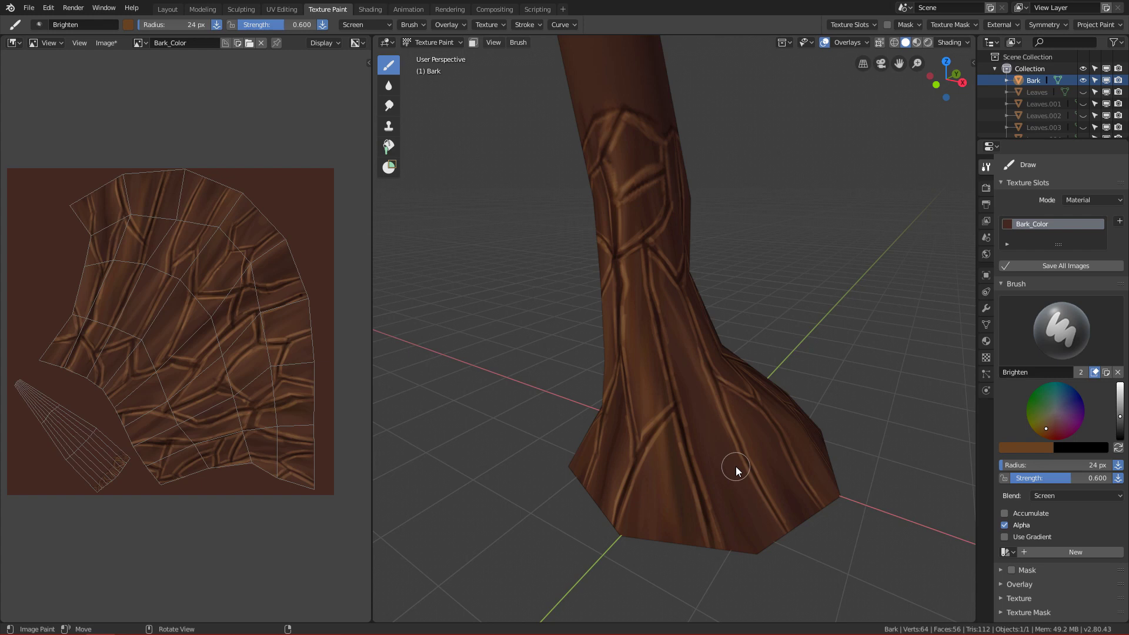
{"action": "left_click_drag", "start_coordinate": [700, 446], "coordinate": [718, 309], "text": "ctrl+alt"}
{"action": "mouse_move", "coordinate": [711, 432]}
{"action": "left_mouse_down", "text": "alt+shift"}
{"action": "mouse_move", "coordinate": [676, 389]}
{"action": "mouse_move", "coordinate": [697, 396]}
{"action": "mouse_move", "coordinate": [710, 329]}
{"action": "mouse_move", "coordinate": [703, 447]}
{"action": "mouse_move", "coordinate": [673, 418]}
{"action": "left_mouse_up", "text": "alt+shift"}
{"action": "left_click", "coordinate": [388, 86]}
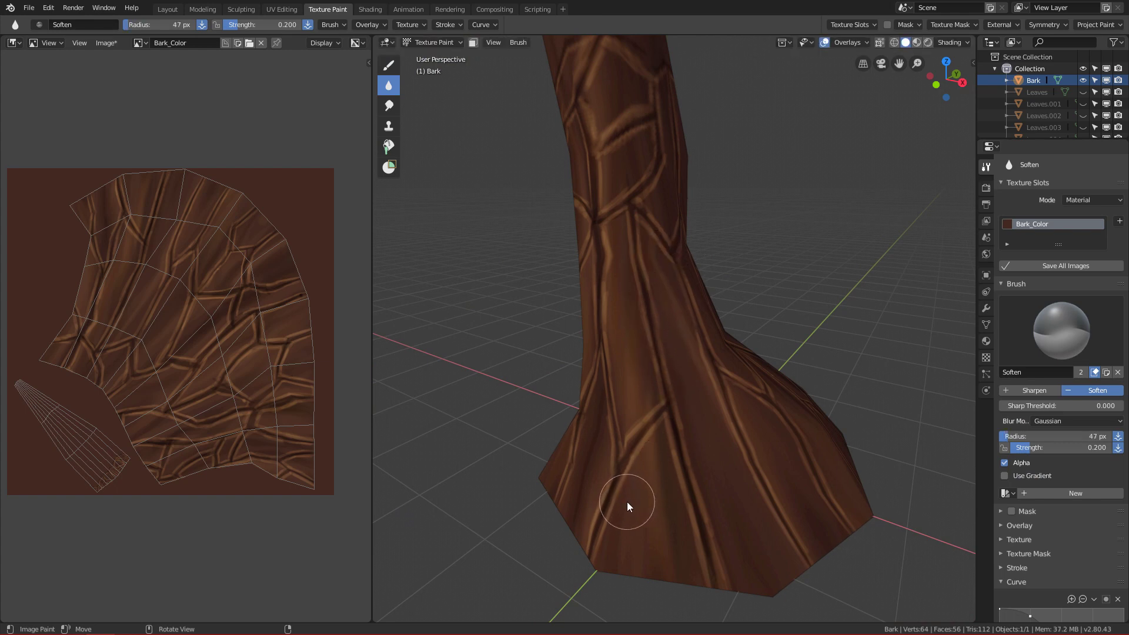
{"action": "key", "text": "shift+f"}
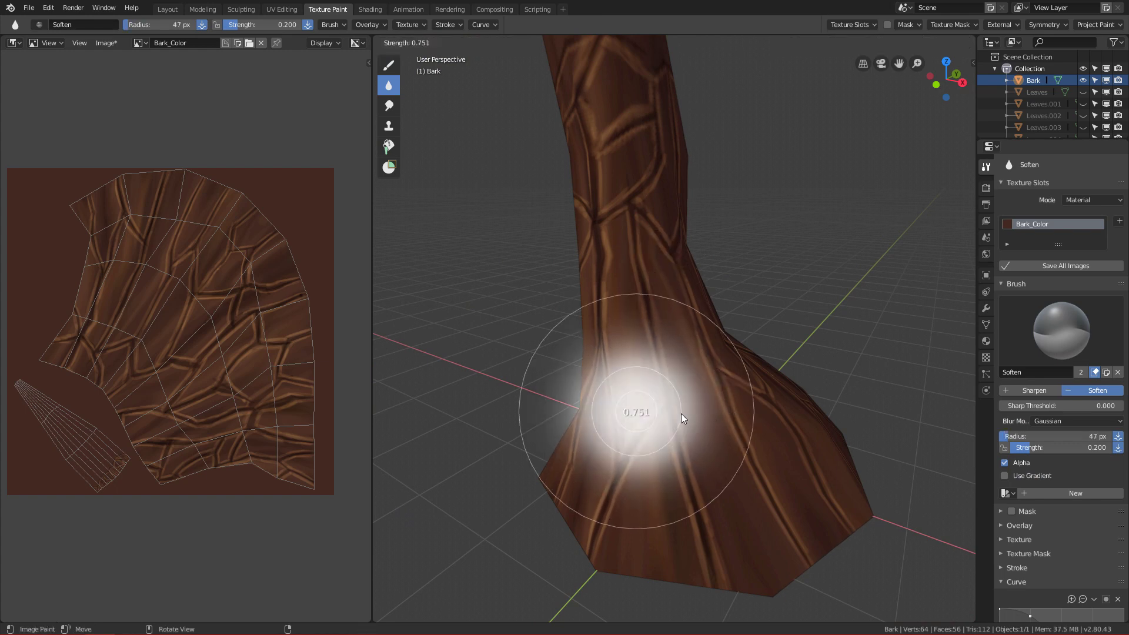
{"action": "left_click", "coordinate": [674, 388]}
{"action": "mouse_move", "coordinate": [666, 343]}
{"action": "left_mouse_down"}
{"action": "mouse_move", "coordinate": [651, 298]}
{"action": "mouse_move", "coordinate": [708, 507]}
{"action": "left_mouse_up"}
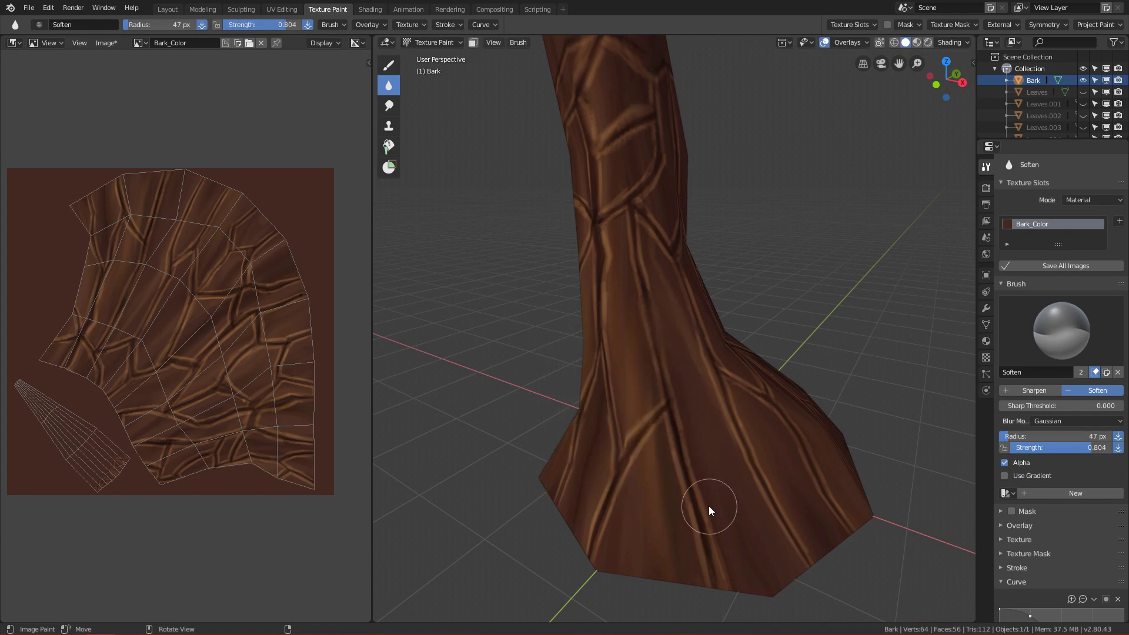
Reduce the Soften brush radius to 26 px and soften the long cracks and the forked crack on the root flare
{"action": "mouse_move", "coordinate": [716, 485]}
{"action": "middle_mouse_down", "text": "ctrl"}
{"action": "mouse_move", "coordinate": [720, 397]}
{"action": "mouse_move", "coordinate": [708, 411]}
{"action": "middle_mouse_up", "text": "ctrl"}
{"action": "key", "text": "f"}
{"action": "left_click", "coordinate": [692, 425]}
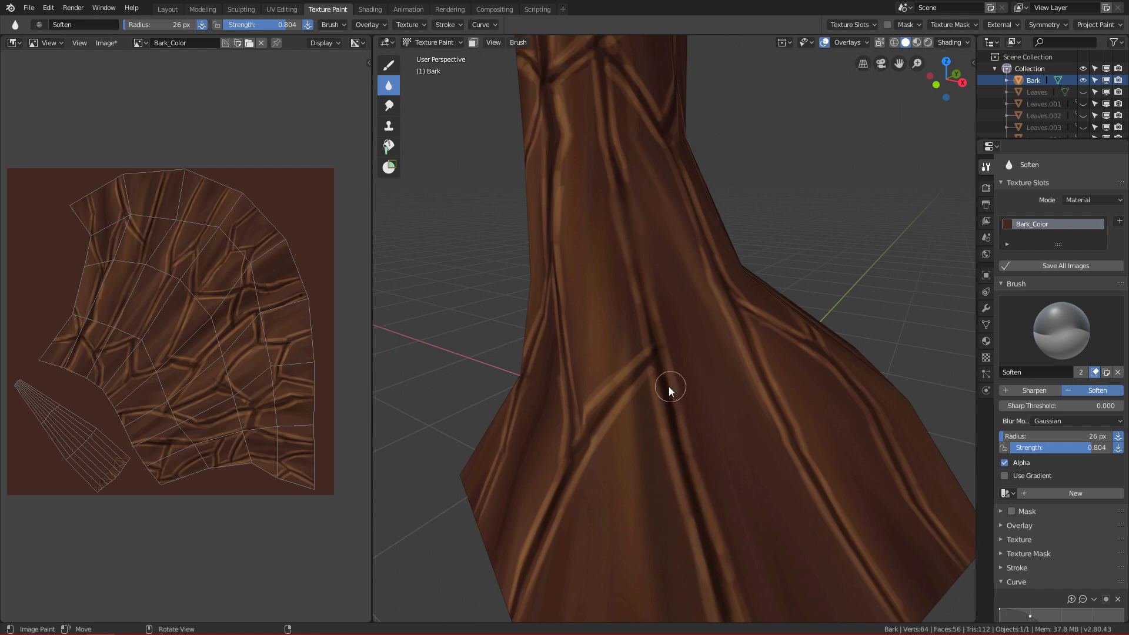
{"action": "left_click_drag", "start_coordinate": [643, 389], "coordinate": [653, 390], "text": "alt"}
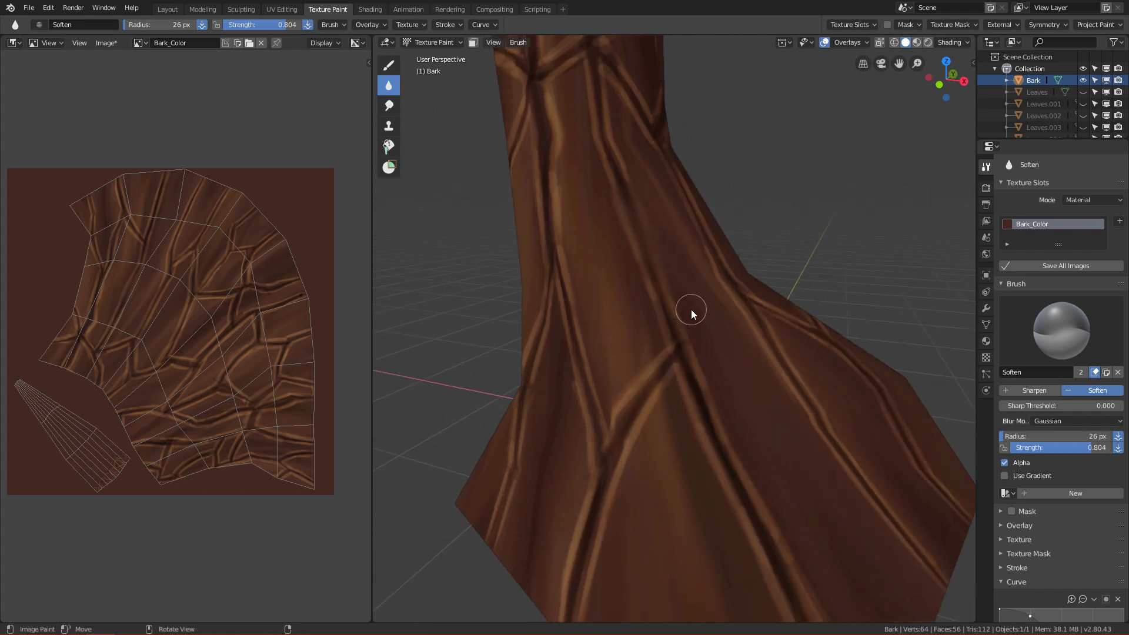
{"action": "left_click_drag", "start_coordinate": [656, 318], "coordinate": [561, 196], "text": "alt"}
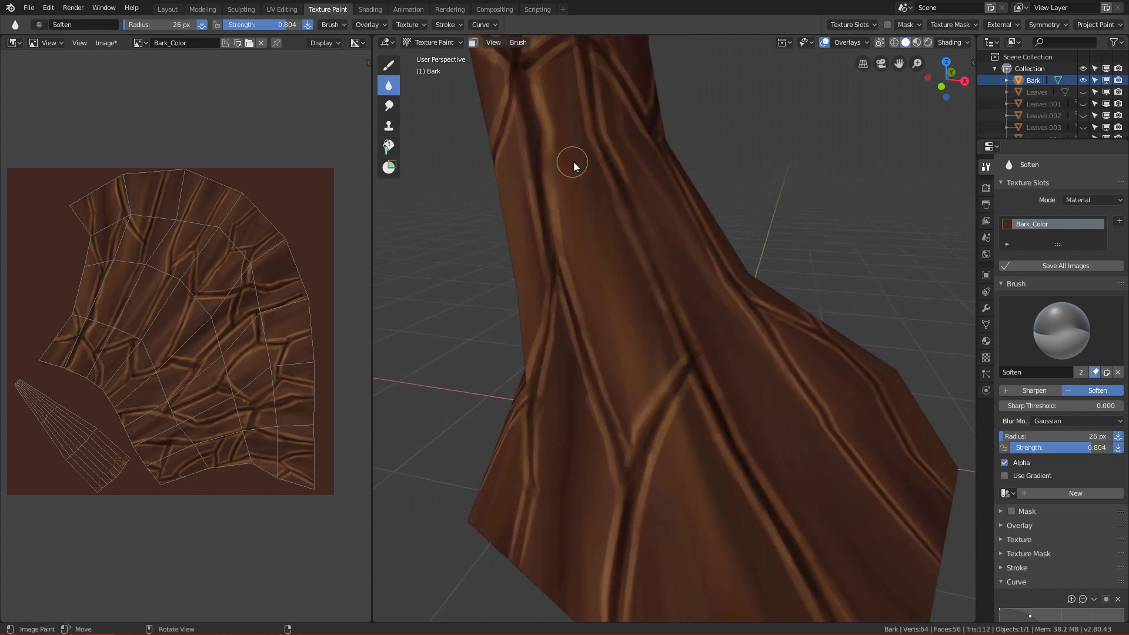
{"action": "mouse_move", "coordinate": [641, 294]}
{"action": "left_mouse_down", "text": "ctrl+alt"}
{"action": "mouse_move", "coordinate": [657, 360]}
{"action": "mouse_move", "coordinate": [748, 417]}
{"action": "mouse_move", "coordinate": [685, 418]}
{"action": "mouse_move", "coordinate": [704, 492]}
{"action": "mouse_move", "coordinate": [705, 372]}
{"action": "left_mouse_up", "text": "ctrl+alt"}
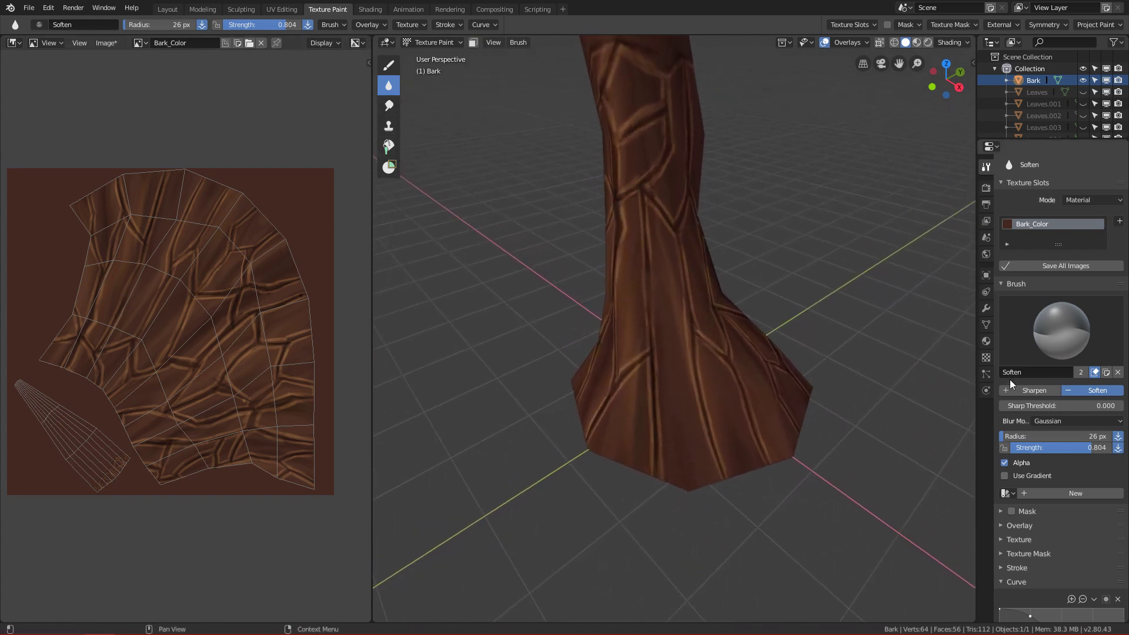
{"action": "left_click", "coordinate": [1043, 336]}
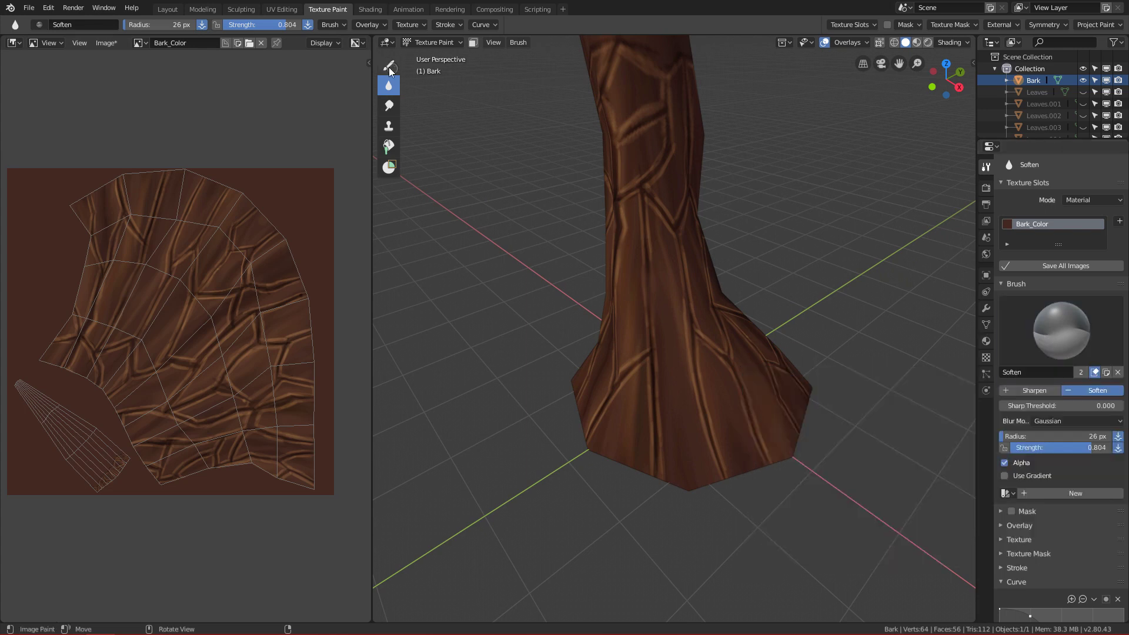
Switch to the Brighten draw brush with 12 px radius and 0.900 strength, and intensify the highlight beside the long central crack above the flare
{"action": "left_click", "coordinate": [388, 65]}
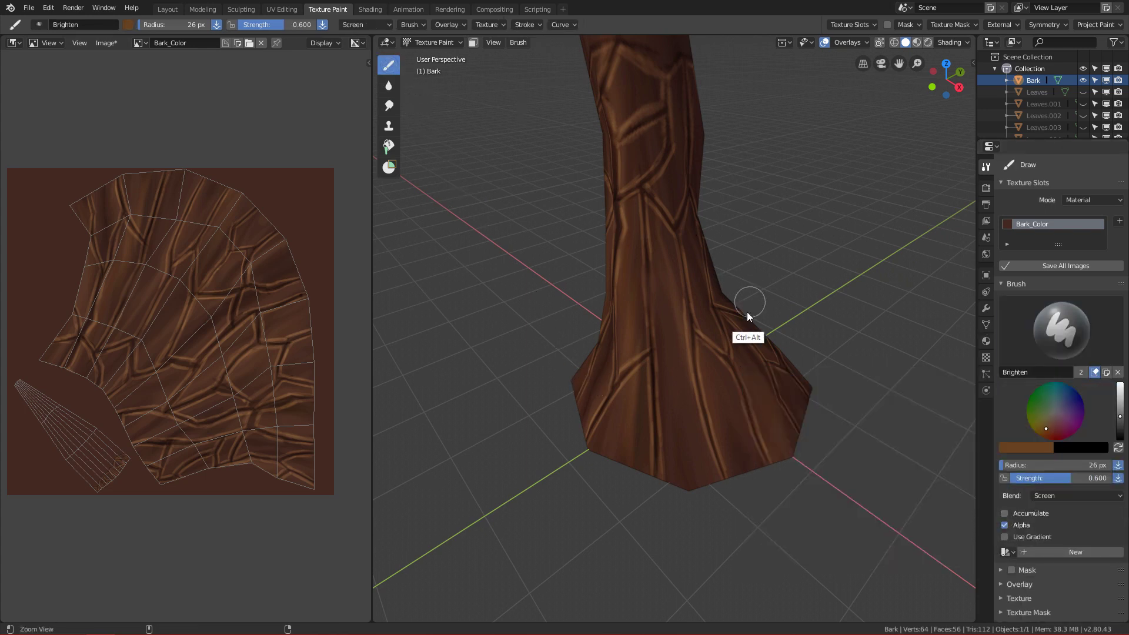
{"action": "left_click_drag", "start_coordinate": [747, 311], "coordinate": [732, 451], "text": "ctrl+alt"}
{"action": "left_click_drag", "start_coordinate": [733, 451], "coordinate": [703, 437], "text": "alt"}
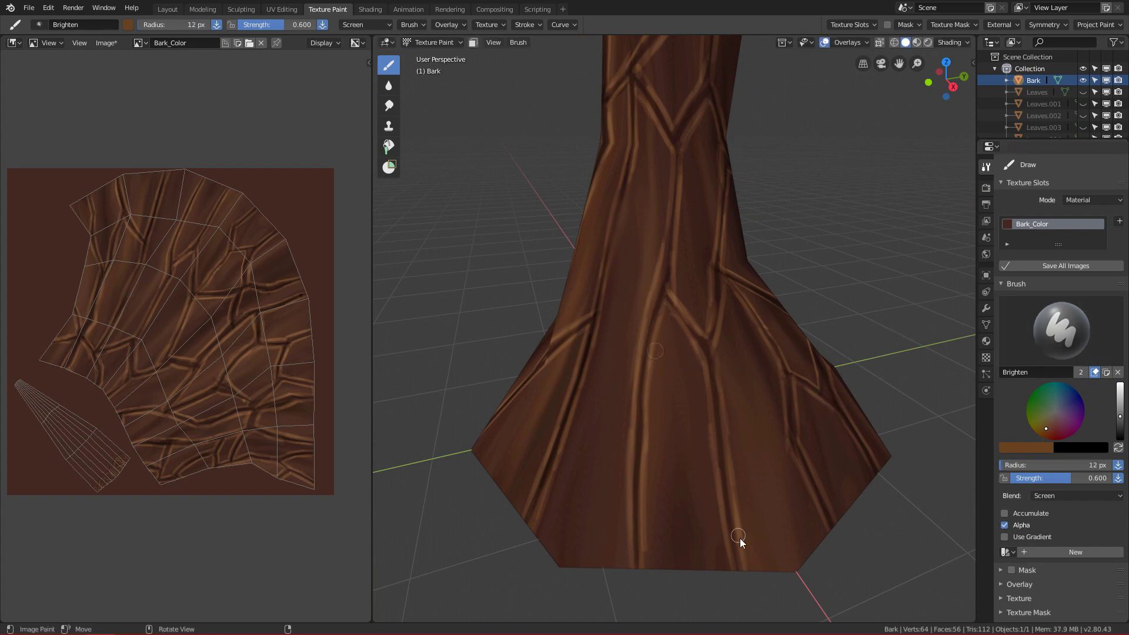
{"action": "key", "text": "shift+f"}
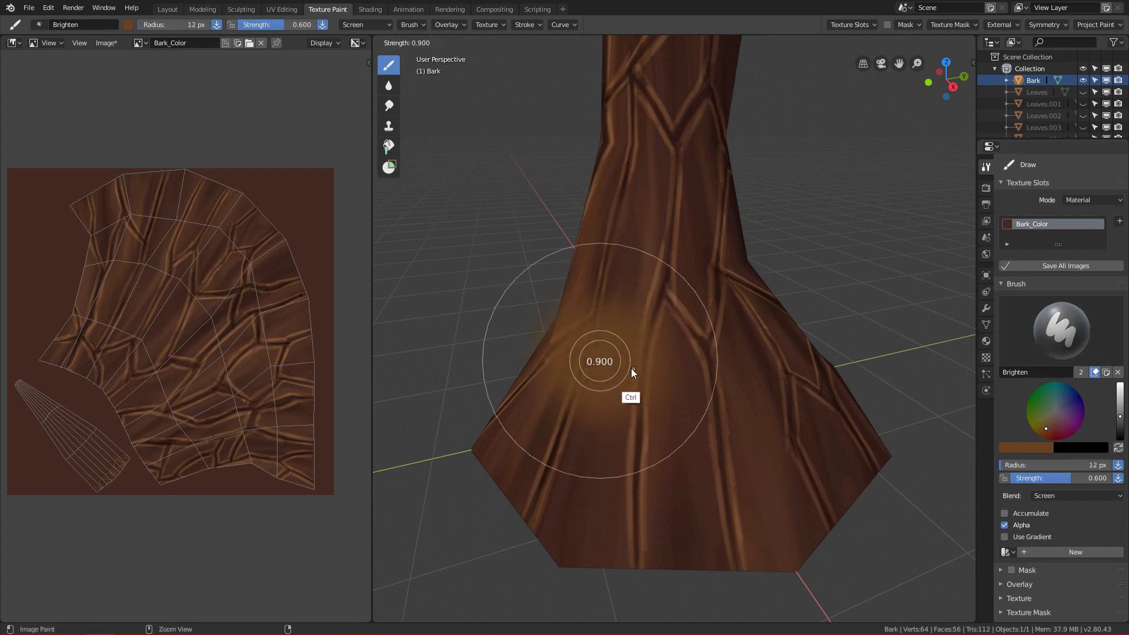
{"action": "left_click", "coordinate": [630, 368]}
{"action": "middle_click_drag", "start_coordinate": [641, 428], "coordinate": [647, 274], "text": "ctrl"}
{"action": "left_click_drag", "start_coordinate": [662, 234], "coordinate": [643, 306]}
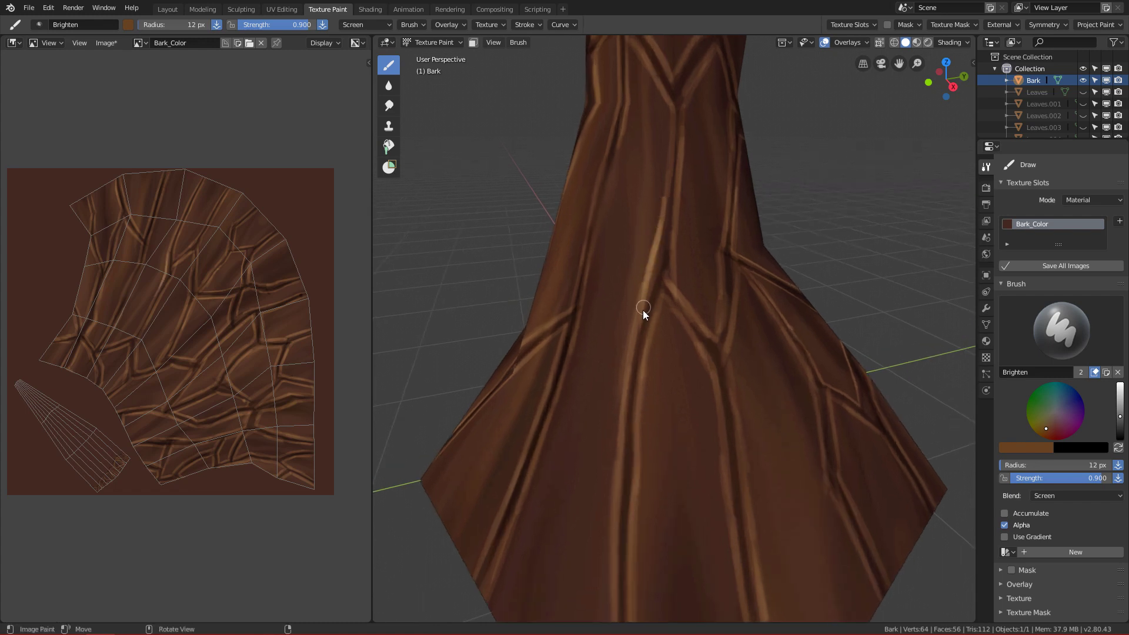
{"action": "left_click_drag", "start_coordinate": [673, 188], "coordinate": [634, 351]}
{"action": "left_click_drag", "start_coordinate": [669, 144], "coordinate": [650, 309]}
{"action": "left_click_drag", "start_coordinate": [653, 249], "coordinate": [631, 358]}
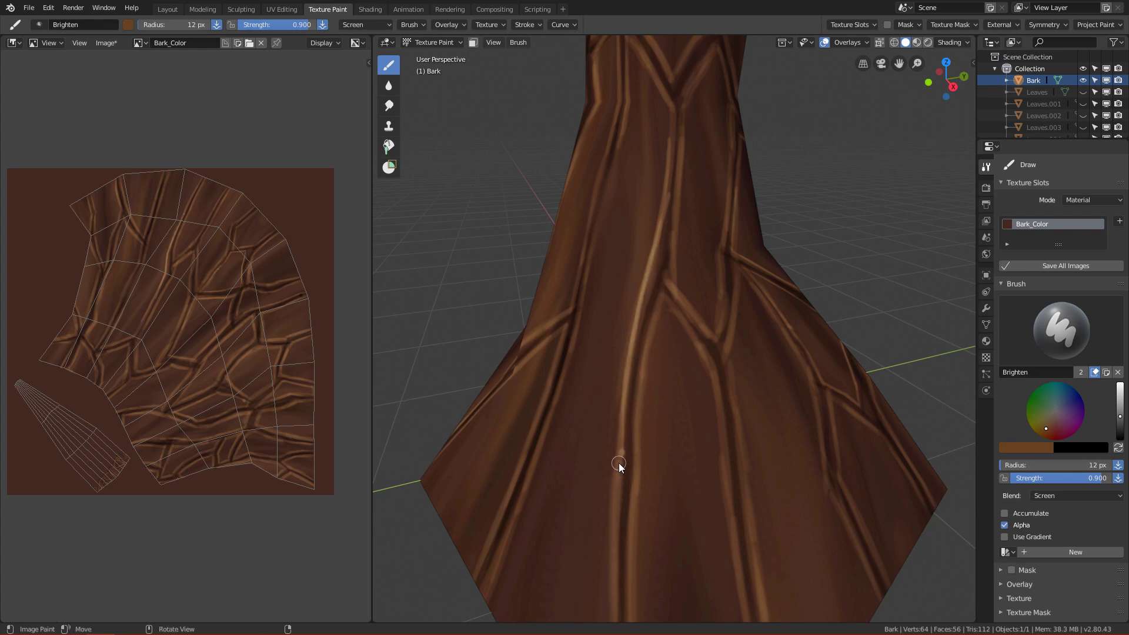
Undo the last highlight strokes and repaint the bright edge of the long central crack down toward the trunk's base
{"action": "key", "text": "ctrl+z"}
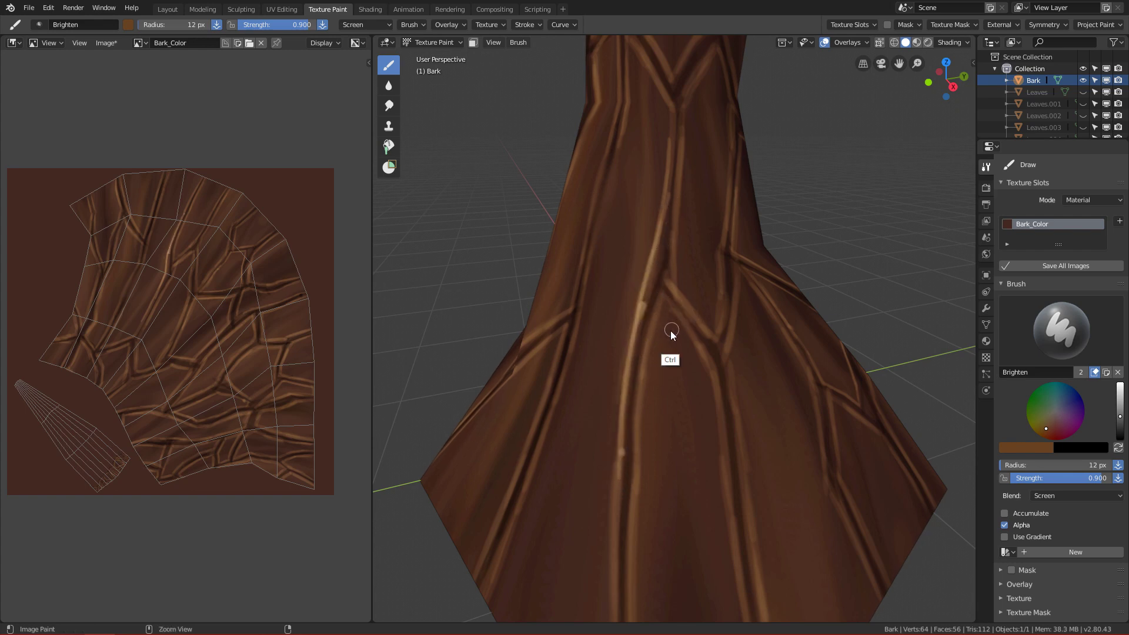
{"action": "key", "text": "ctrl+z"}
{"action": "left_click_drag", "start_coordinate": [644, 287], "coordinate": [621, 455]}
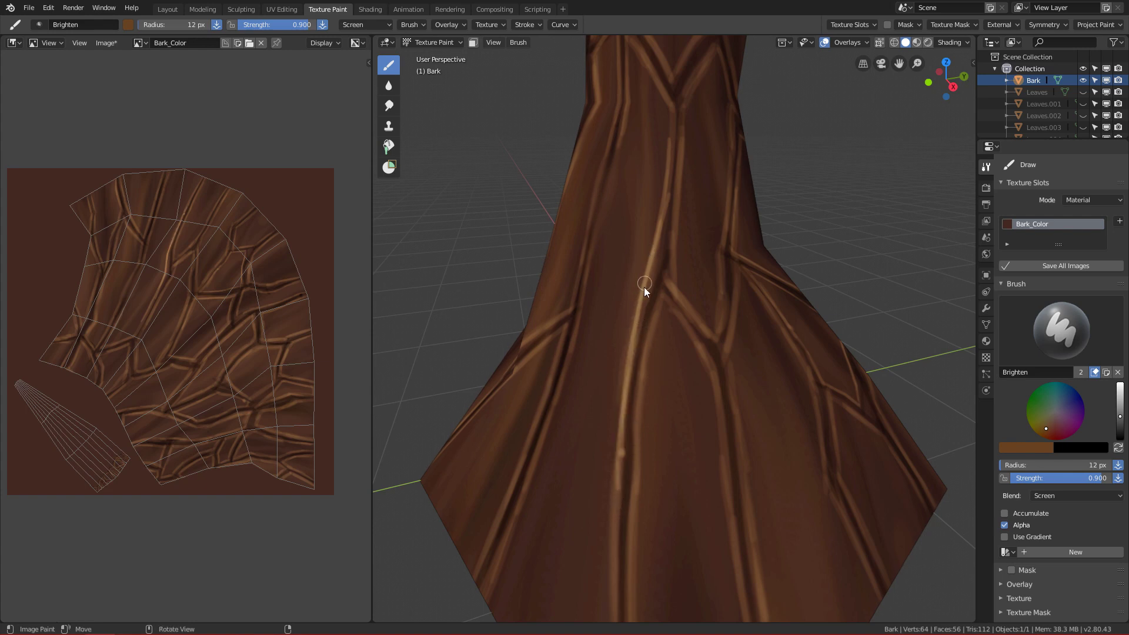
{"action": "middle_click_drag", "start_coordinate": [696, 309], "coordinate": [704, 376], "text": "alt"}
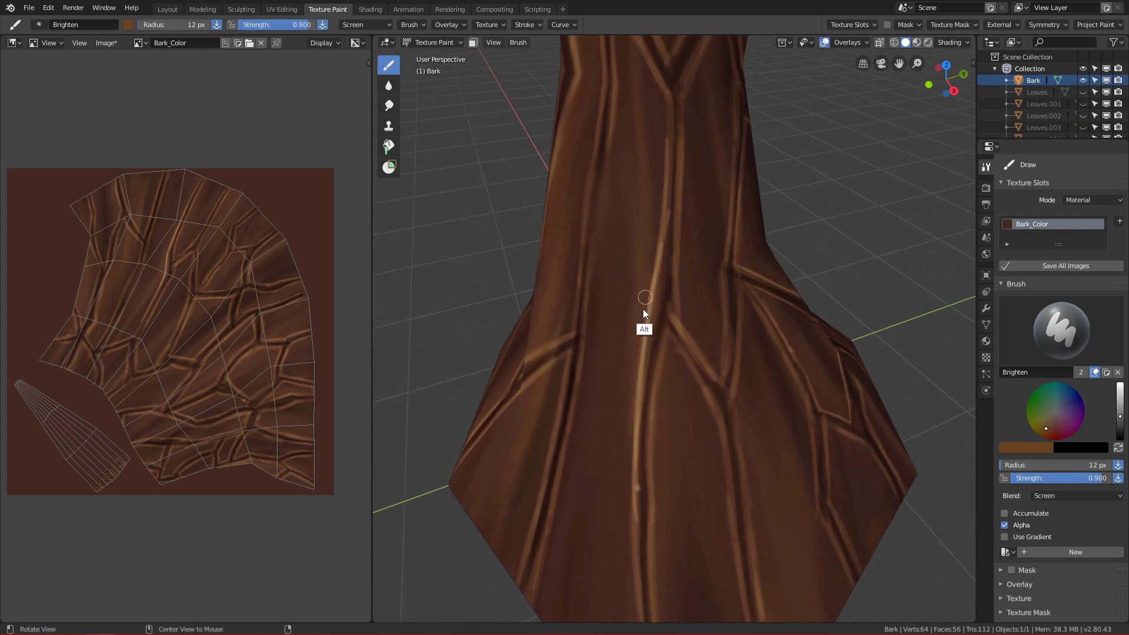
{"action": "left_click_drag", "start_coordinate": [670, 333], "coordinate": [667, 262], "text": "ctrl+alt"}
{"action": "middle_click_drag", "start_coordinate": [668, 268], "coordinate": [653, 152], "text": "ctrl+alt"}
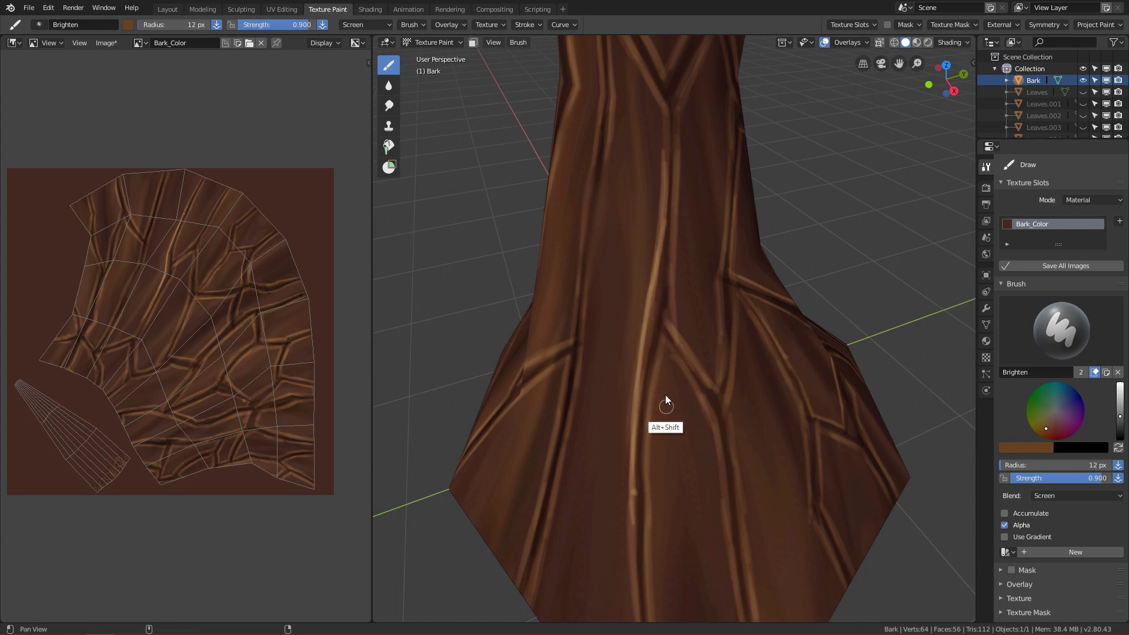
{"action": "left_click_drag", "start_coordinate": [665, 395], "coordinate": [662, 350], "text": "alt+shift"}
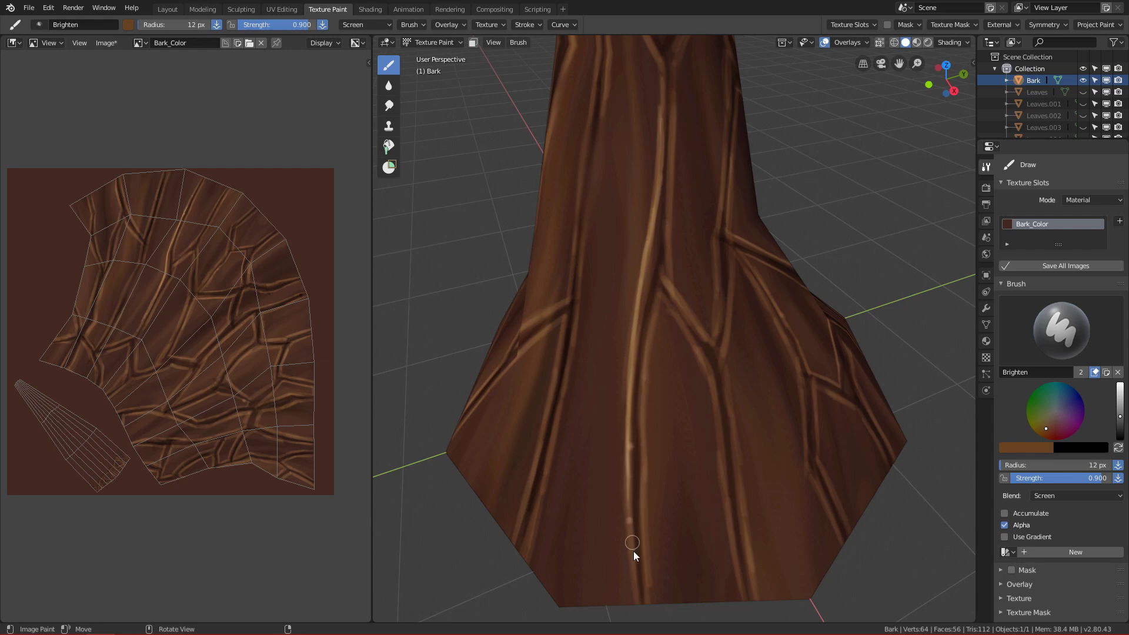
{"action": "middle_click_drag", "start_coordinate": [658, 470], "coordinate": [642, 229], "text": "ctrl"}
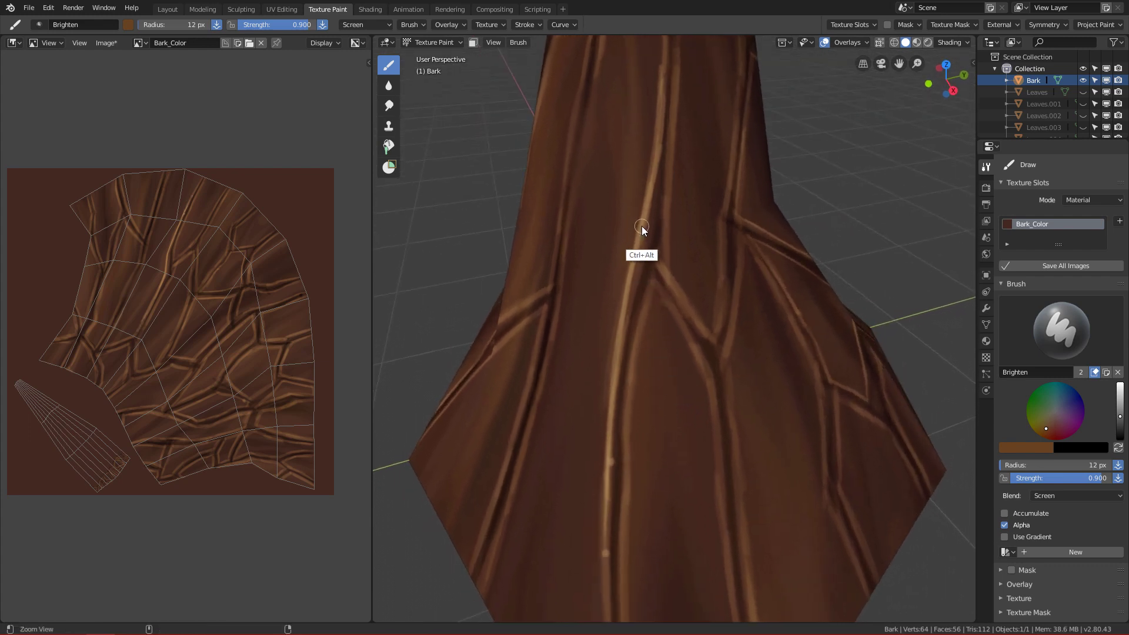
Switch to the Darken brush and deepen the long central crack beside its bright highlight where it branches
{"action": "left_click", "coordinate": [1046, 330]}
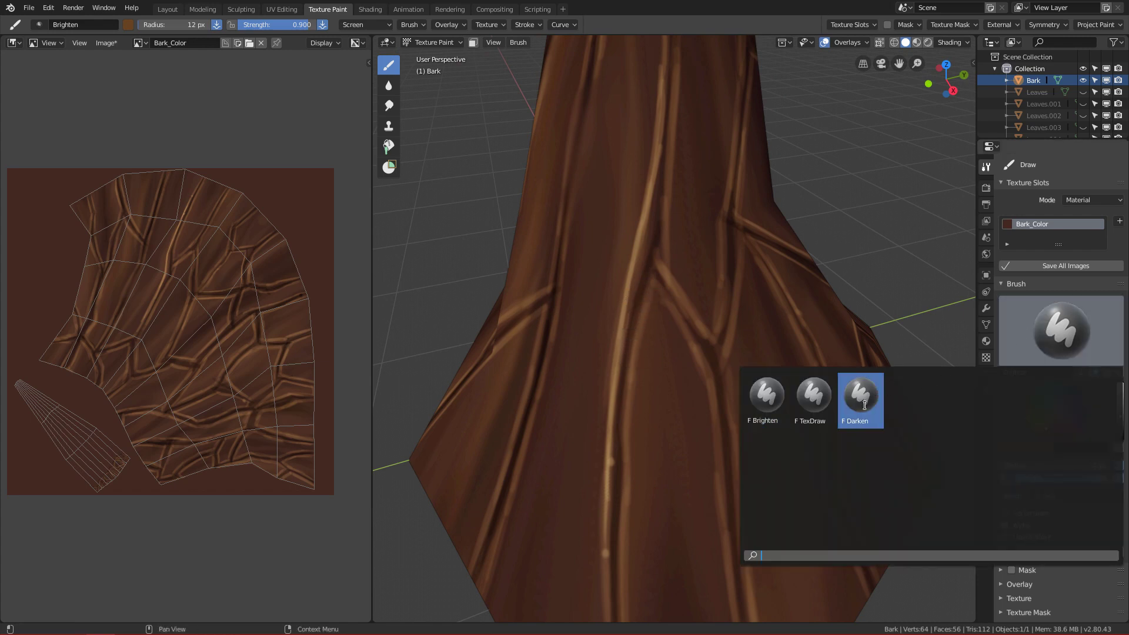
{"action": "left_click", "coordinate": [861, 402]}
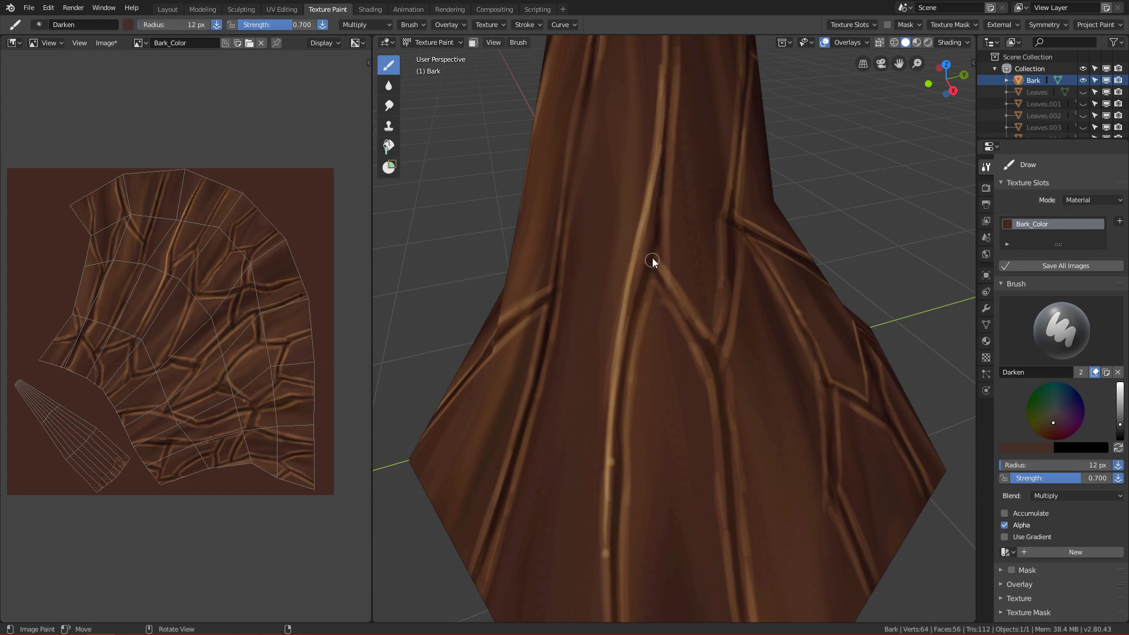
{"action": "left_click", "coordinate": [629, 347]}
{"action": "middle_click_drag", "start_coordinate": [641, 393], "coordinate": [657, 348], "text": "ctrl"}
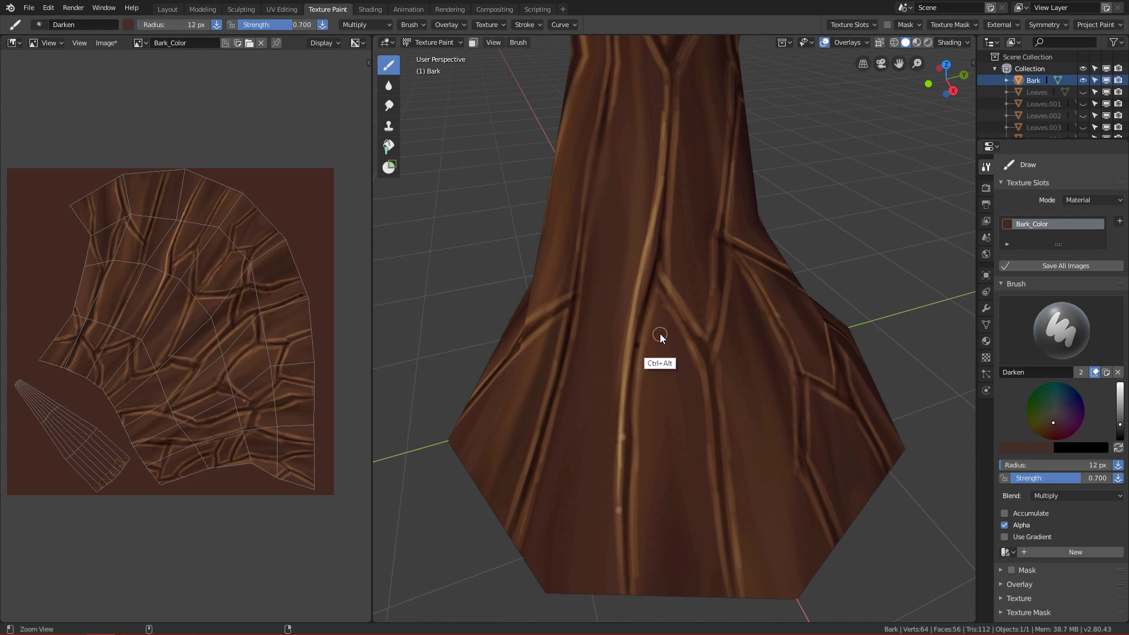
{"action": "middle_click_drag", "start_coordinate": [663, 392], "coordinate": [672, 305], "text": "ctrl"}
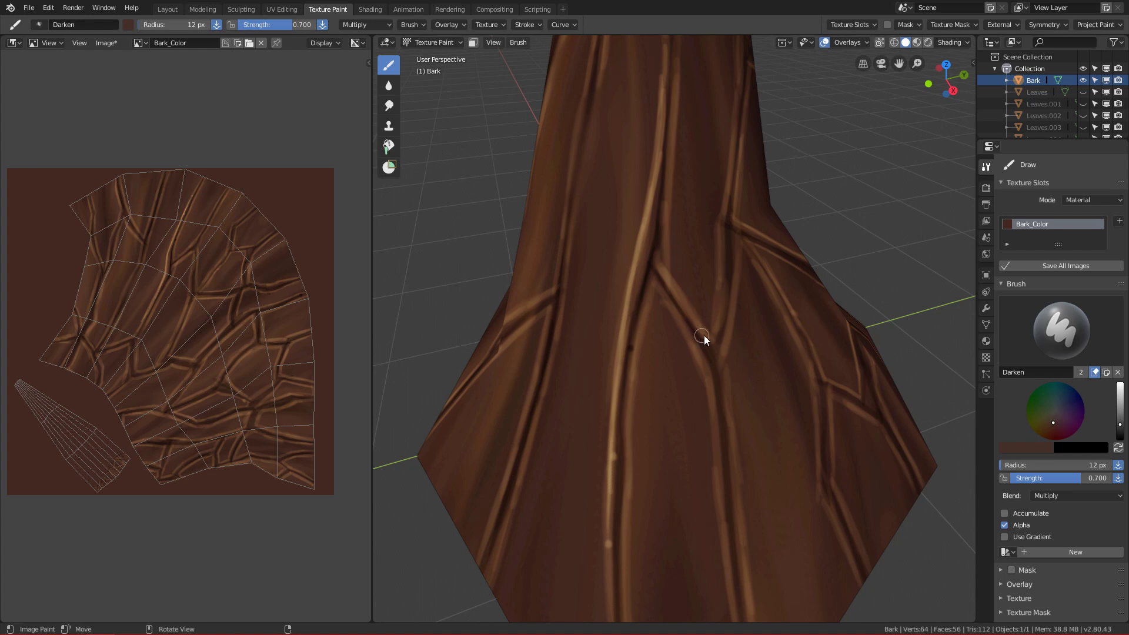
Darken the lower crack that runs to the base from the angular cell on the neighbouring flare face
{"action": "mouse_move", "coordinate": [703, 335]}
{"action": "middle_mouse_down"}
{"action": "mouse_move", "coordinate": [745, 335]}
{"action": "mouse_move", "coordinate": [711, 330]}
{"action": "mouse_move", "coordinate": [719, 327]}
{"action": "middle_mouse_up"}
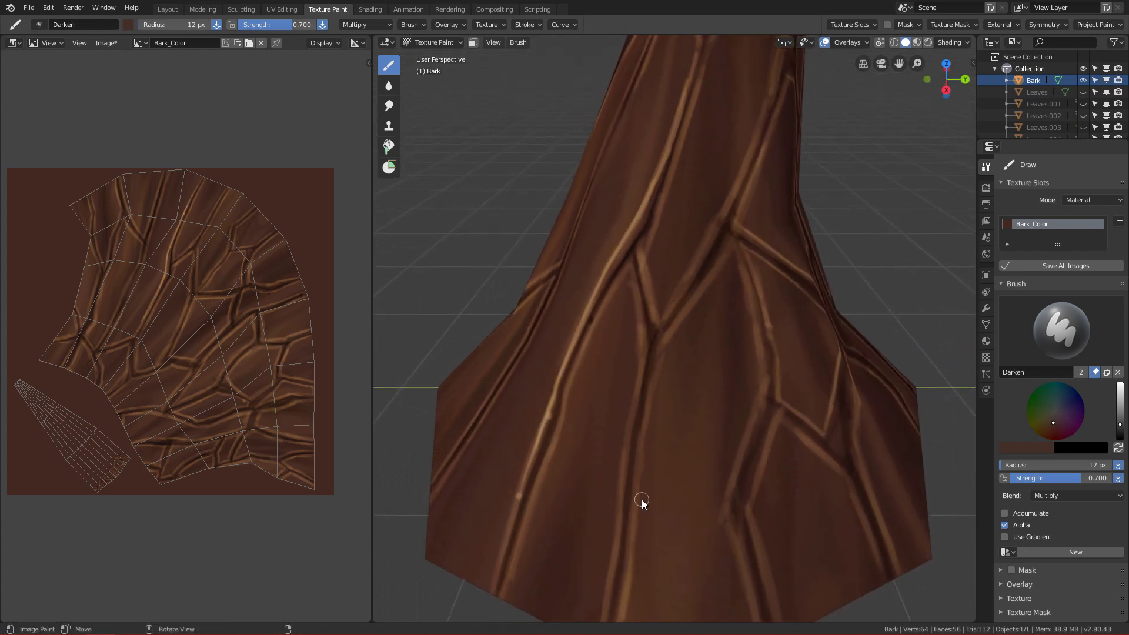
{"action": "middle_click_drag", "start_coordinate": [642, 501], "coordinate": [719, 423], "text": "ctrl"}
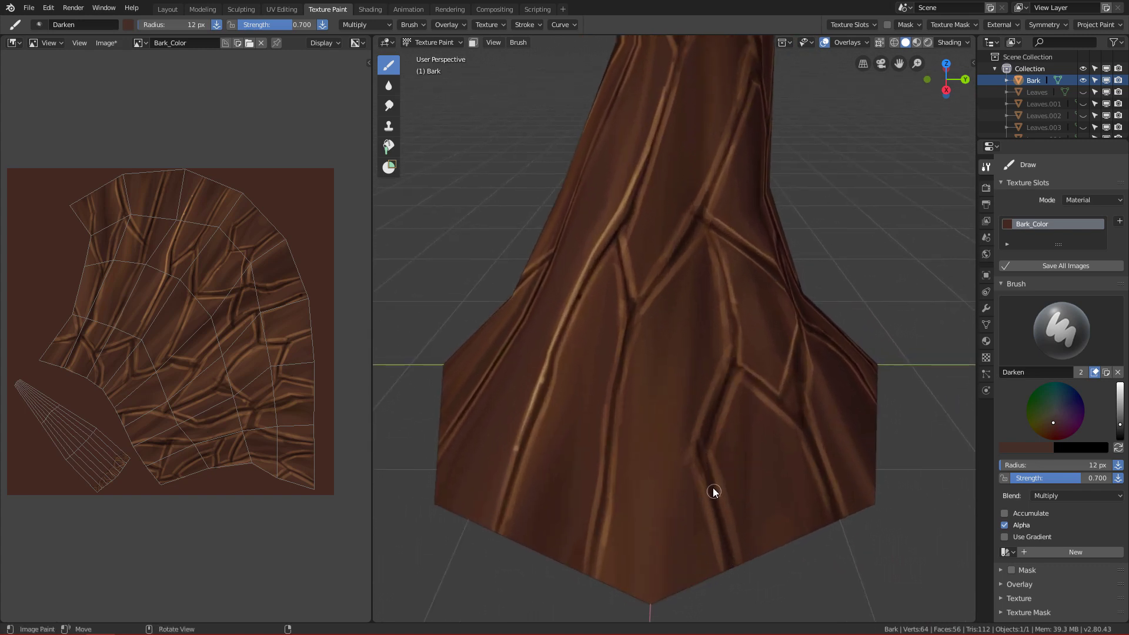
{"action": "left_click_drag", "start_coordinate": [705, 453], "coordinate": [722, 528]}
Enlarge the Darken brush to a 23 px radius and shade the crack junction beneath the diamond-shaped bark cell
{"action": "left_click_drag", "start_coordinate": [710, 413], "coordinate": [722, 356], "text": "alt"}
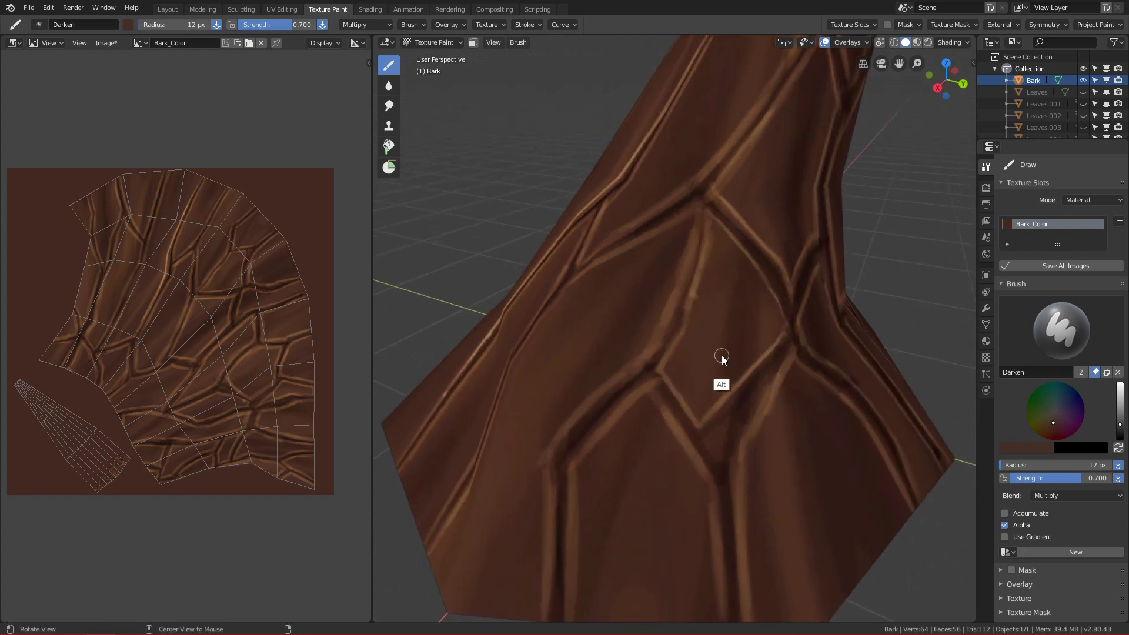
{"action": "key", "text": "f"}
{"action": "left_click", "coordinate": [706, 439]}
{"action": "left_click_drag", "start_coordinate": [719, 471], "coordinate": [749, 396]}
{"action": "mouse_move", "coordinate": [719, 435]}
{"action": "left_mouse_down"}
{"action": "mouse_move", "coordinate": [731, 562]}
{"action": "mouse_move", "coordinate": [704, 479]}
{"action": "left_mouse_up"}
{"action": "mouse_move", "coordinate": [704, 479]}
{"action": "left_mouse_down", "text": "ctrl+alt"}
{"action": "mouse_move", "coordinate": [709, 464]}
{"action": "mouse_move", "coordinate": [776, 448]}
{"action": "left_mouse_up", "text": "ctrl+alt"}
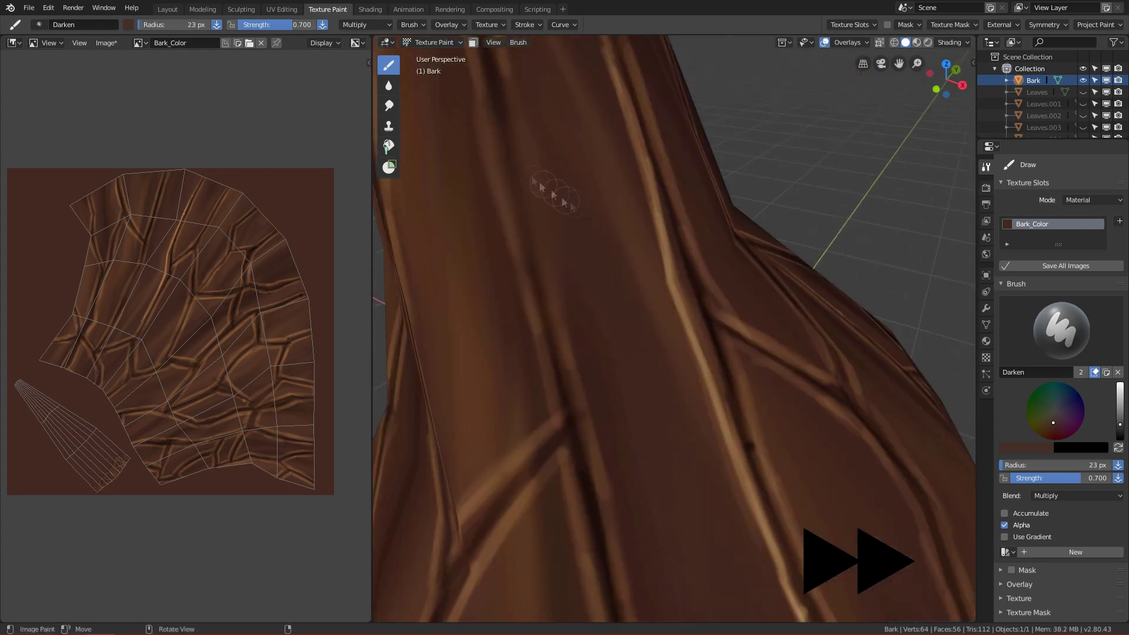
Darken the long vertical crack running down to the forked branch on the lower trunk
{"action": "middle_click_drag", "start_coordinate": [553, 194], "coordinate": [593, 238], "text": "shift"}
{"action": "left_click_drag", "start_coordinate": [534, 116], "coordinate": [573, 328]}
{"action": "scroll", "coordinate": [588, 411], "scroll_direction": "down", "scroll_amount": 4}
{"action": "mouse_move", "coordinate": [733, 500]}
{"action": "middle_mouse_down"}
{"action": "mouse_move", "coordinate": [718, 559]}
{"action": "mouse_move", "coordinate": [707, 499]}
{"action": "middle_mouse_up"}
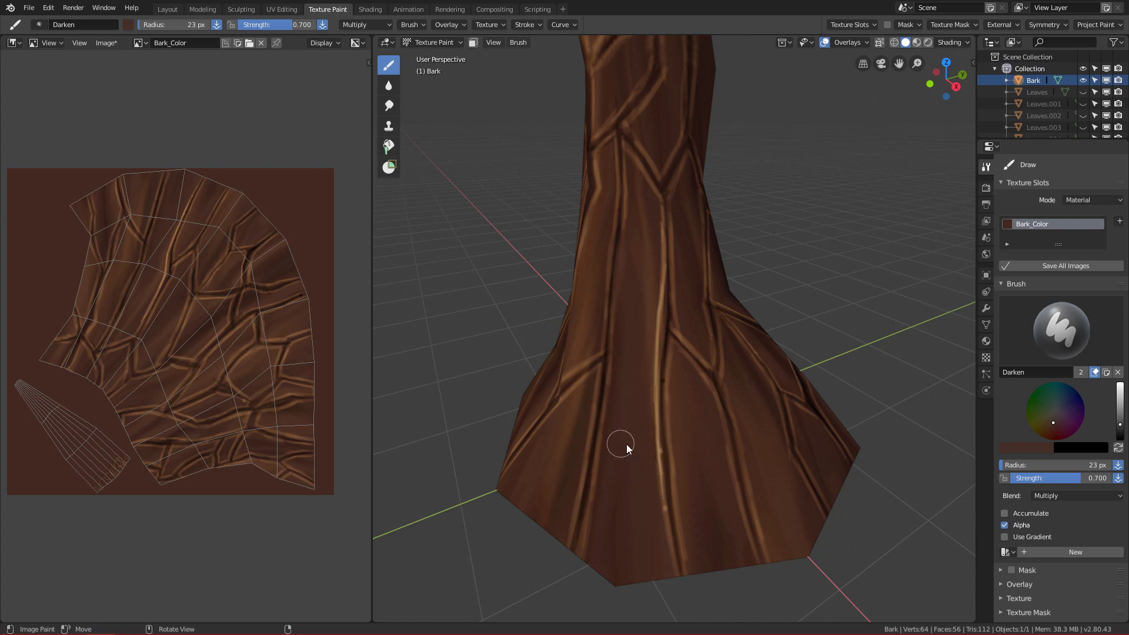
Set the Darken brush radius to 7 px and paint thin wavy cracks on the plain bark between the large cracks
{"action": "key", "text": "f"}
{"action": "left_click", "coordinate": [648, 493]}
{"action": "left_click_drag", "start_coordinate": [716, 440], "coordinate": [682, 343], "text": "ctrl+alt"}
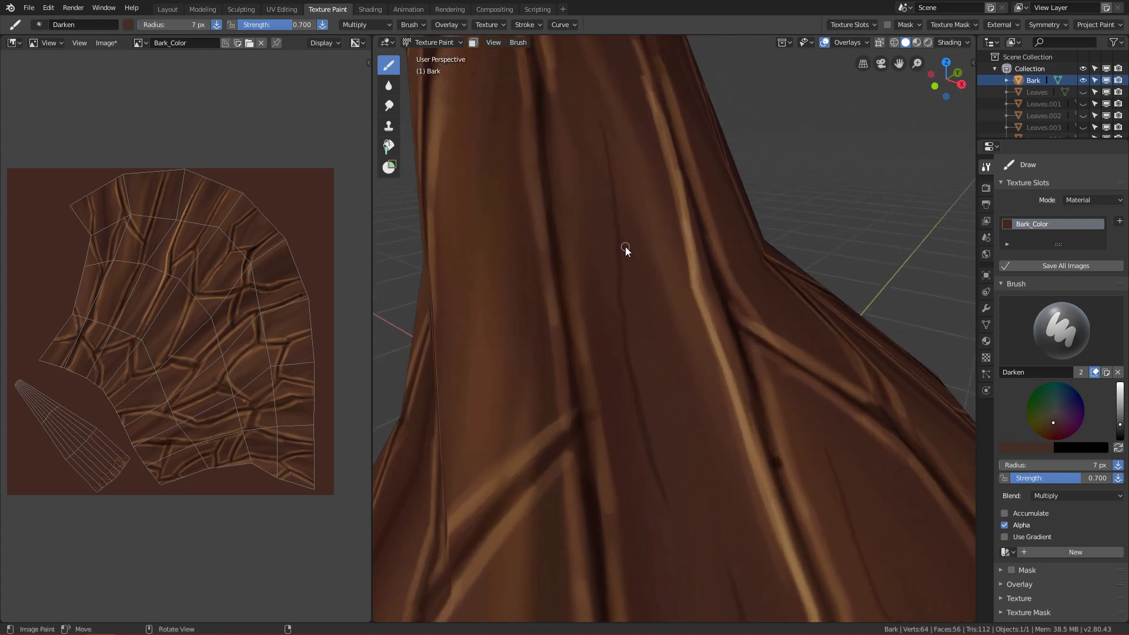
Switch to the Brighten brush, undo the first test strokes, and trace a fine highlight along the upper thin crack
{"action": "left_click", "coordinate": [1042, 330]}
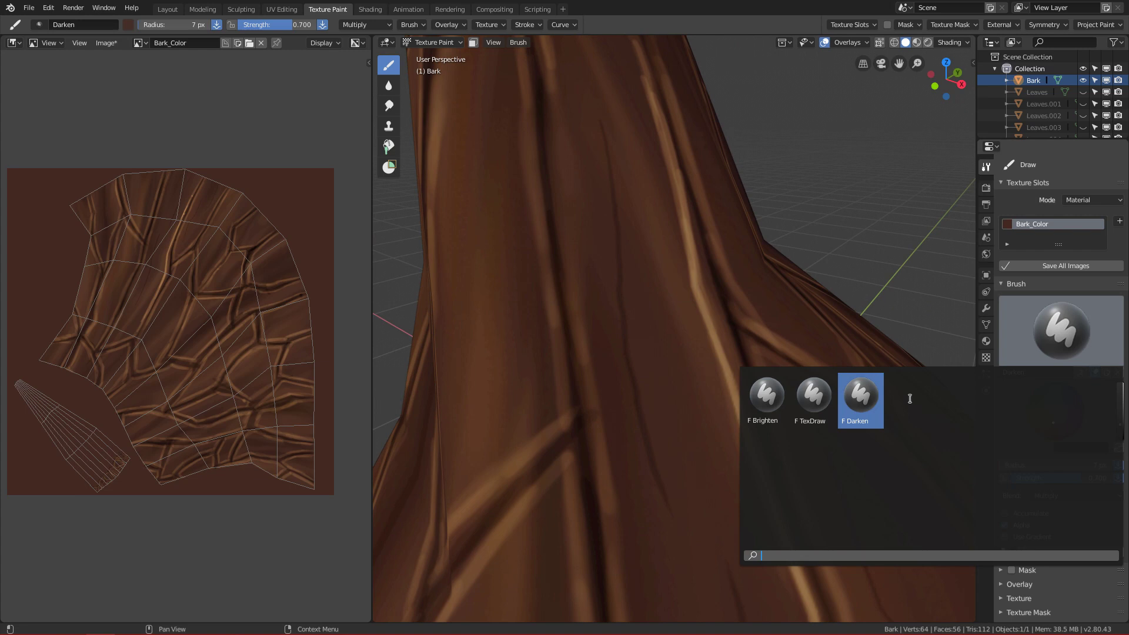
{"action": "left_click", "coordinate": [767, 397]}
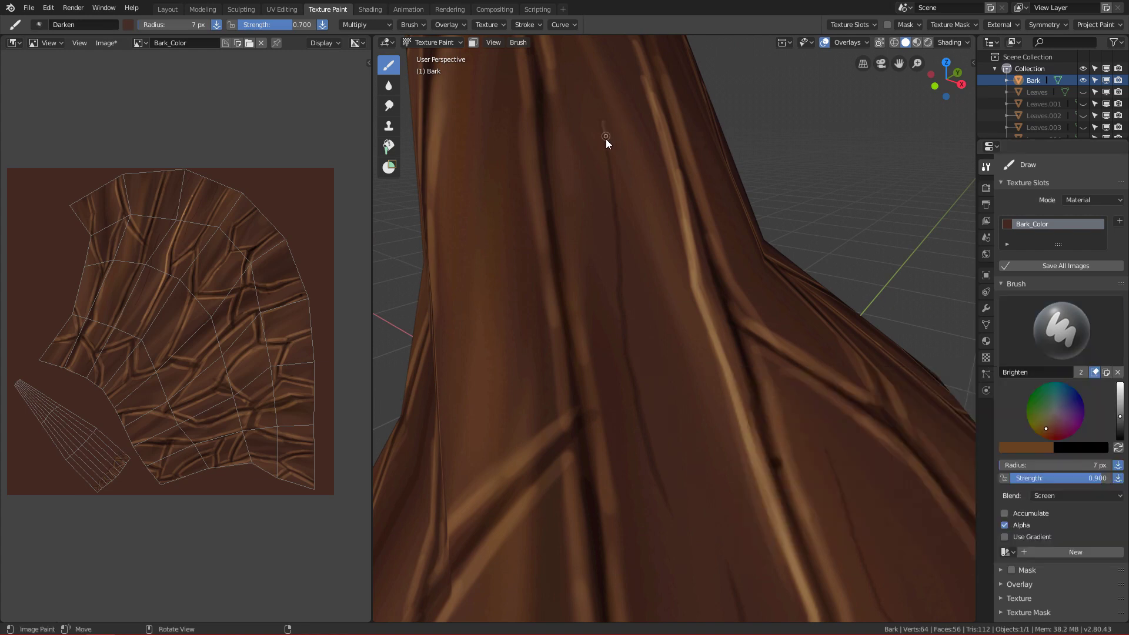
{"action": "key", "text": "ctrl+z"}
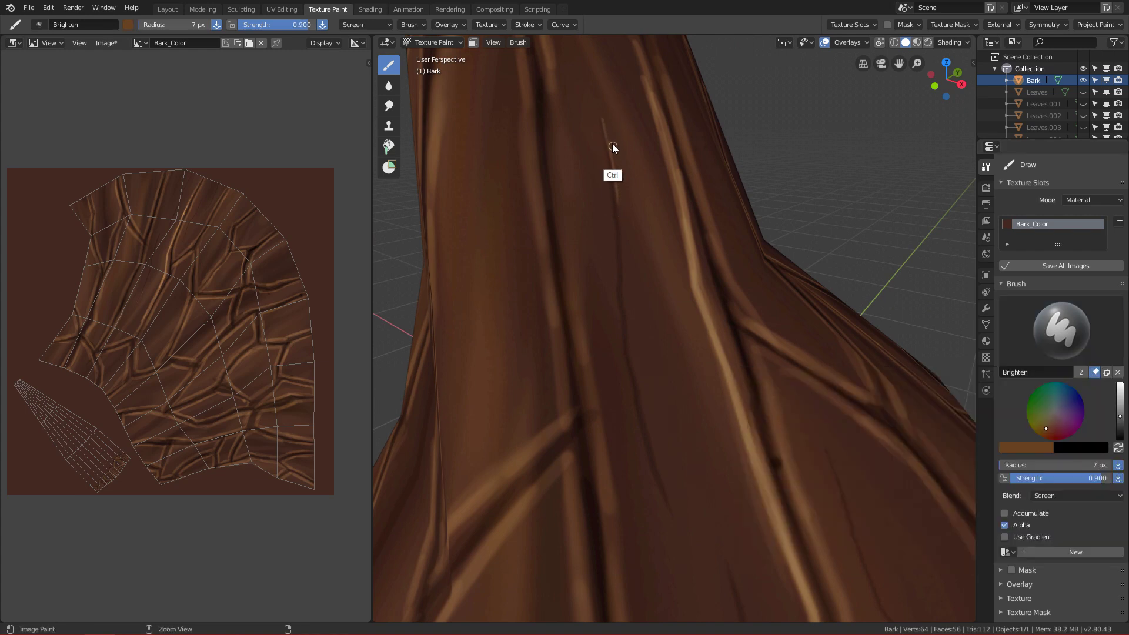
{"action": "key", "text": "ctrl+z"}
{"action": "left_click_drag", "start_coordinate": [603, 124], "coordinate": [616, 210]}
{"action": "left_click_drag", "start_coordinate": [602, 119], "coordinate": [611, 161]}
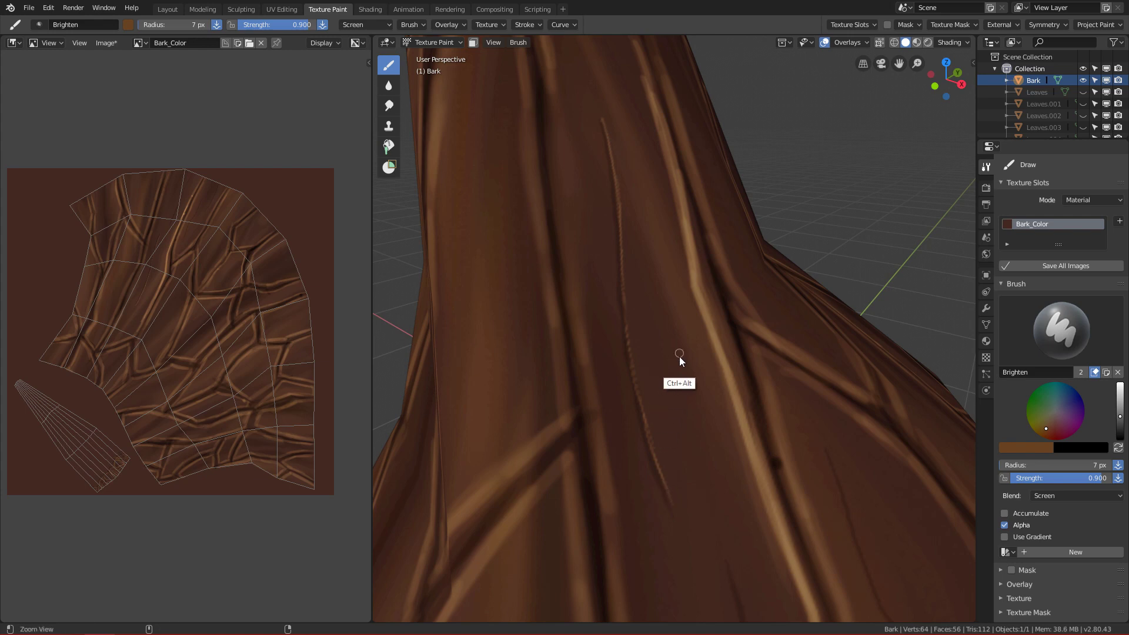
Add fine Brighten highlights along the thin cracks lower on the root flare, beside the bright central crack
{"action": "middle_click_drag", "start_coordinate": [676, 361], "coordinate": [700, 541], "text": "ctrl"}
{"action": "left_click_drag", "start_coordinate": [712, 466], "coordinate": [703, 401], "text": "ctrl+alt"}
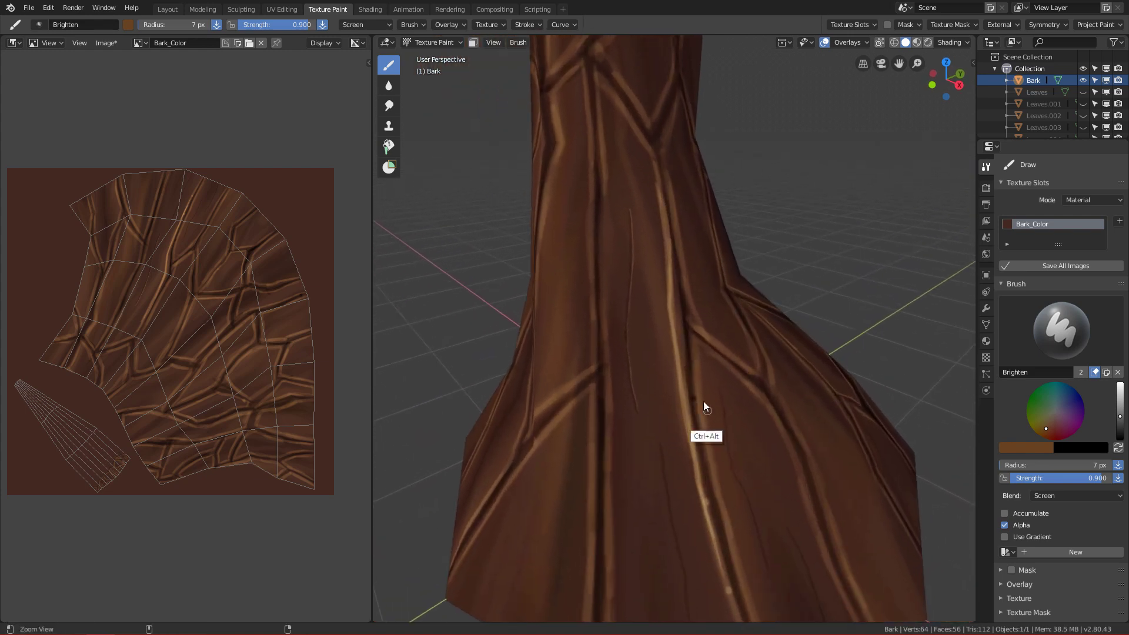
{"action": "left_click_drag", "start_coordinate": [676, 455], "coordinate": [649, 321], "text": "alt+shift"}
{"action": "left_click_drag", "start_coordinate": [683, 455], "coordinate": [635, 330], "text": "ctrl+alt"}
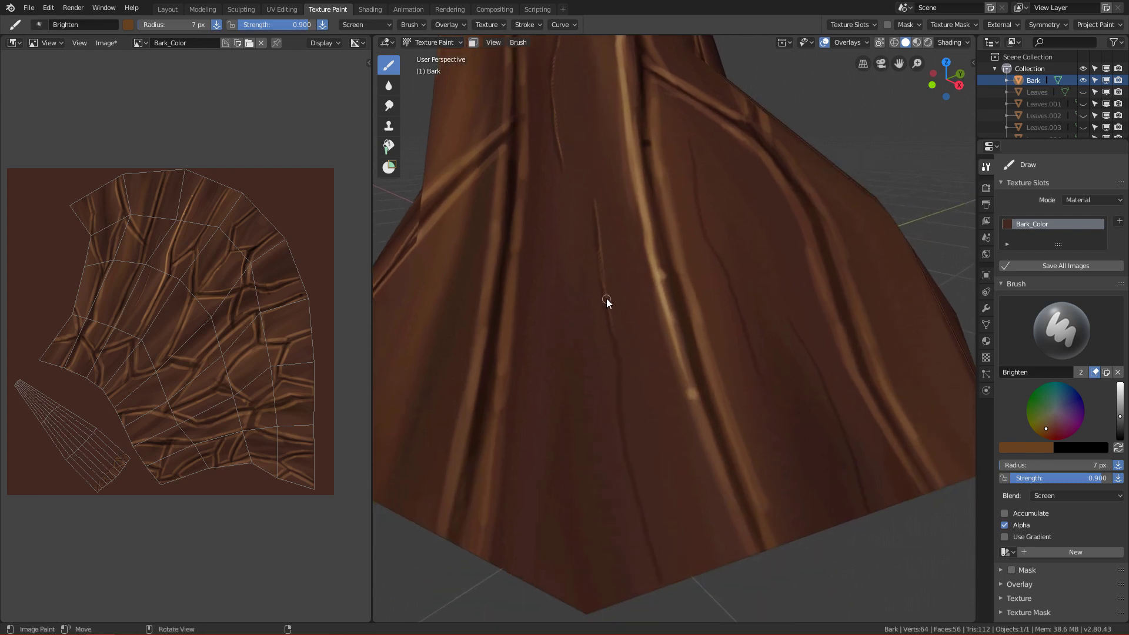
{"action": "left_click_drag", "start_coordinate": [606, 289], "coordinate": [616, 336]}
{"action": "left_click_drag", "start_coordinate": [640, 361], "coordinate": [641, 393], "text": "ctrl+alt"}
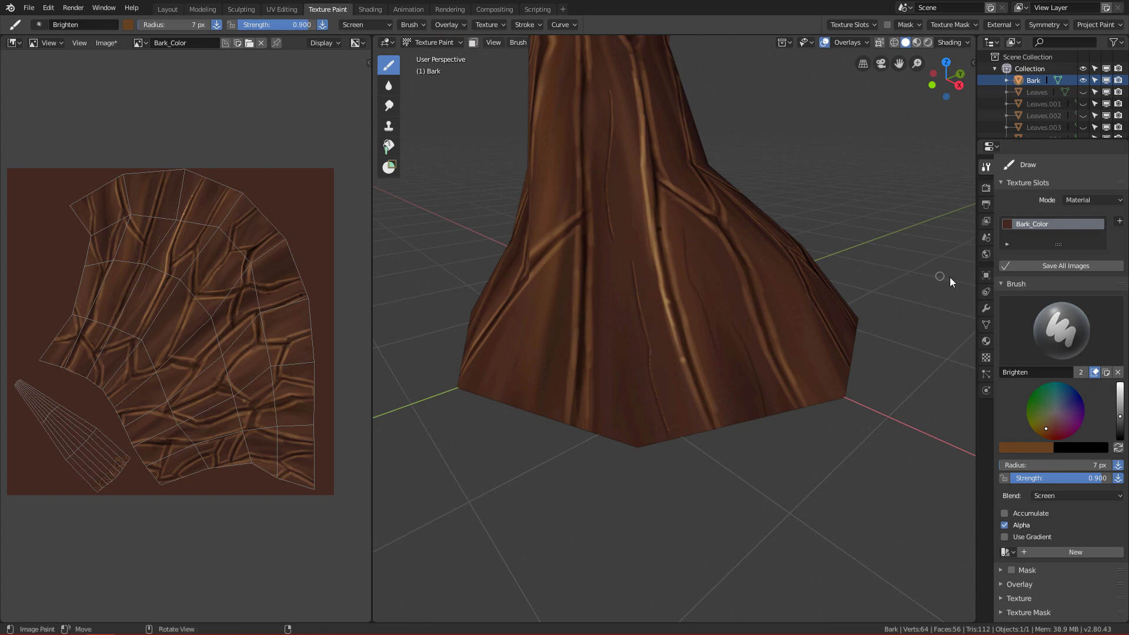
Switch to the Darken brush and paint thin angled cracks on the plain bark below the forked branch and up the trunk above it
{"action": "left_click", "coordinate": [1042, 316]}
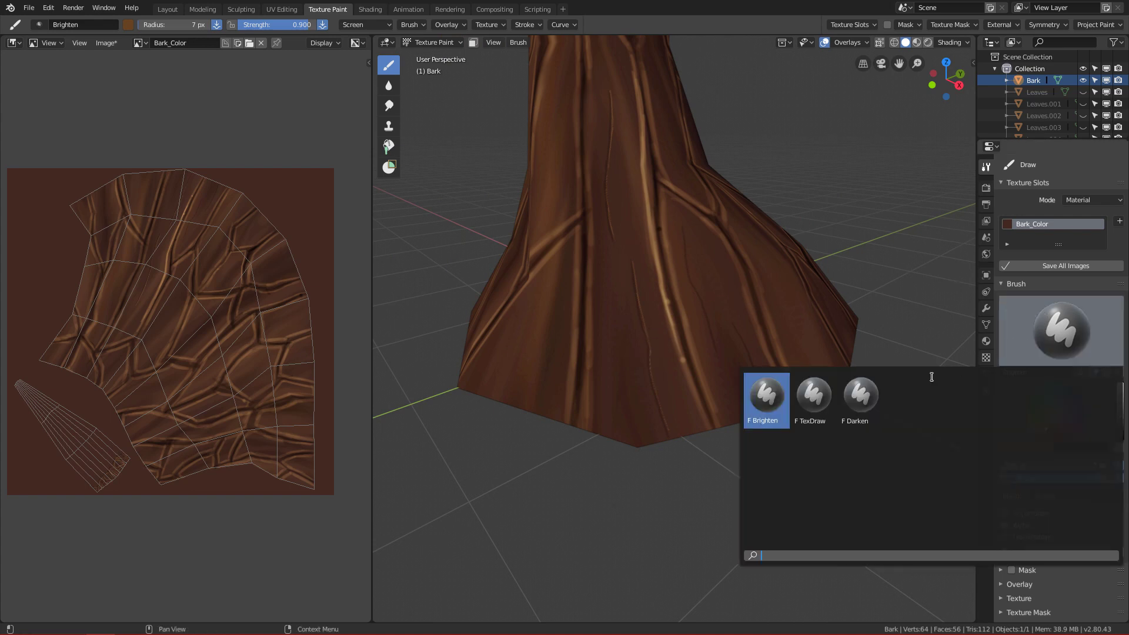
{"action": "left_click", "coordinate": [856, 406]}
{"action": "mouse_move", "coordinate": [792, 362]}
{"action": "middle_mouse_down"}
{"action": "mouse_move", "coordinate": [650, 274]}
{"action": "mouse_move", "coordinate": [662, 301]}
{"action": "middle_mouse_up"}
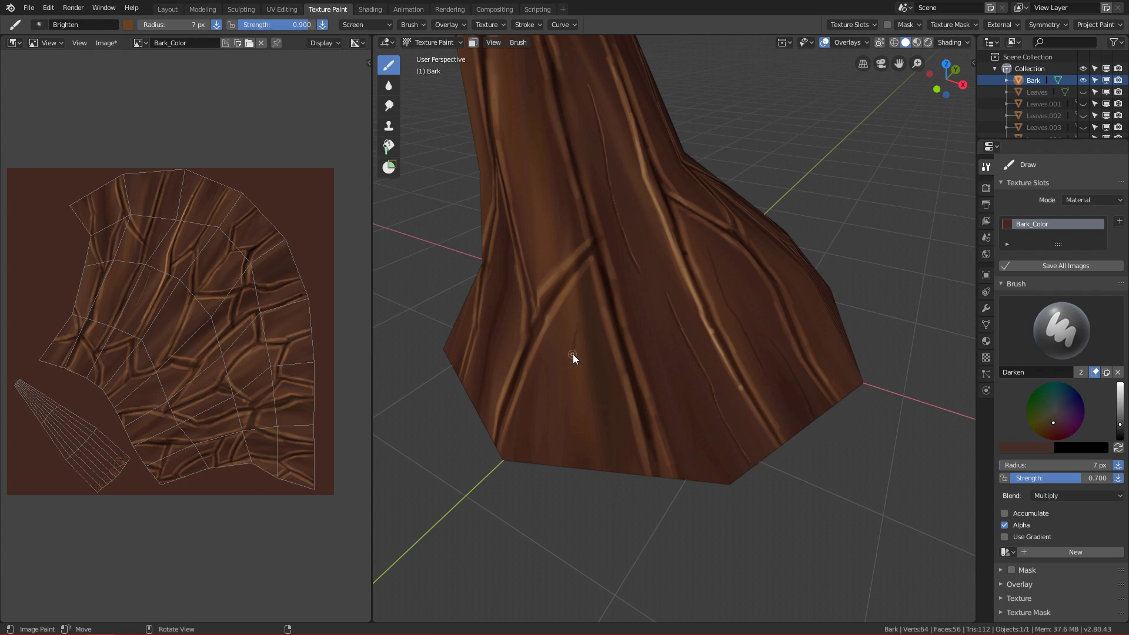
{"action": "middle_click_drag", "start_coordinate": [583, 386], "coordinate": [589, 436]}
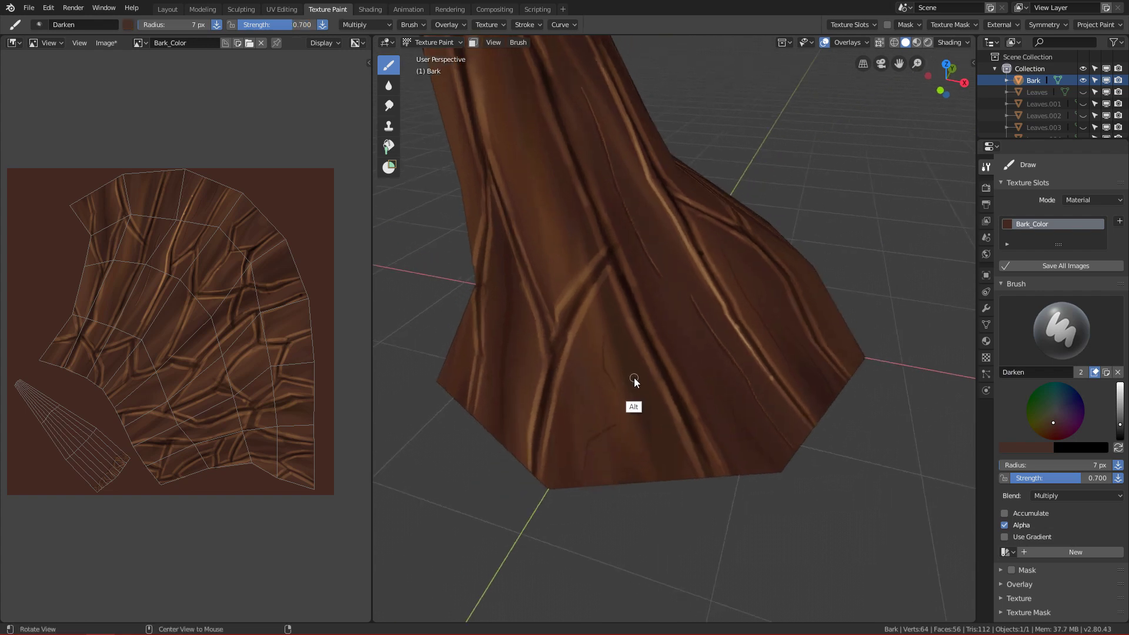
{"action": "left_click_drag", "start_coordinate": [634, 377], "coordinate": [506, 202], "text": "alt"}
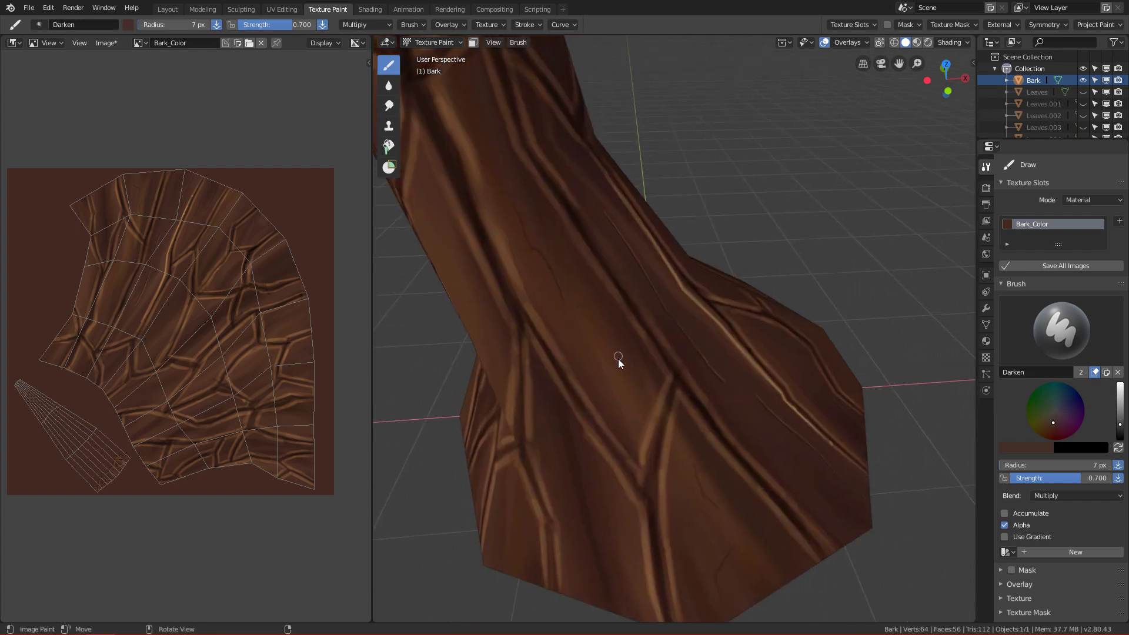
Paint more thin Darken cracks on the long plain panels and root flare around the next side of the trunk
{"action": "left_click_drag", "start_coordinate": [619, 359], "coordinate": [979, 454], "text": "alt"}
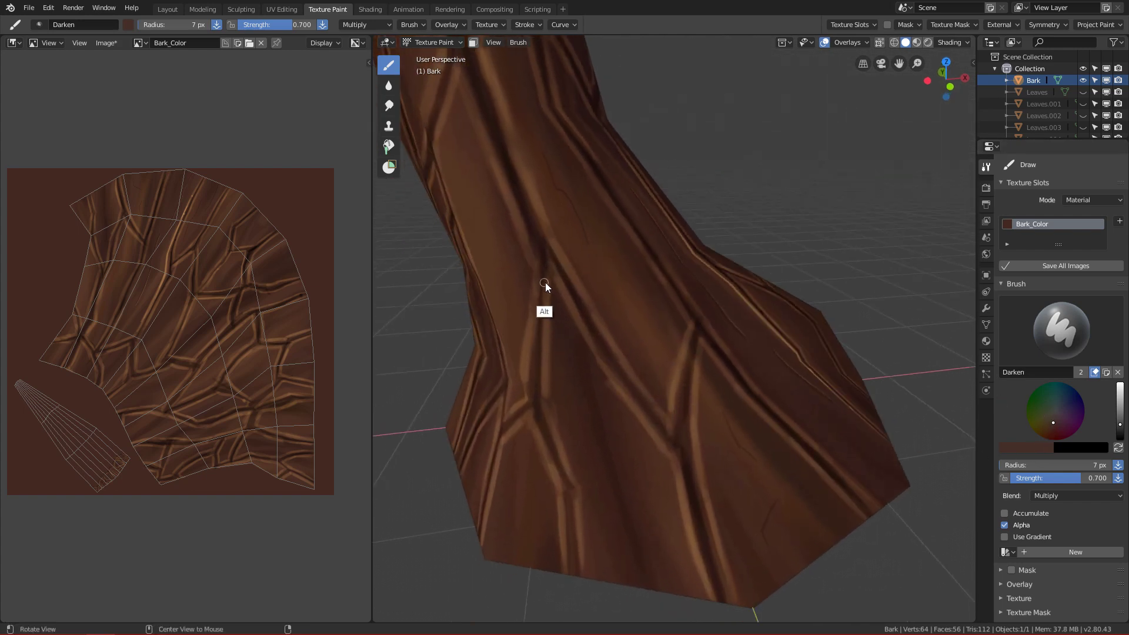
{"action": "left_click_drag", "start_coordinate": [544, 286], "coordinate": [632, 244], "text": "alt"}
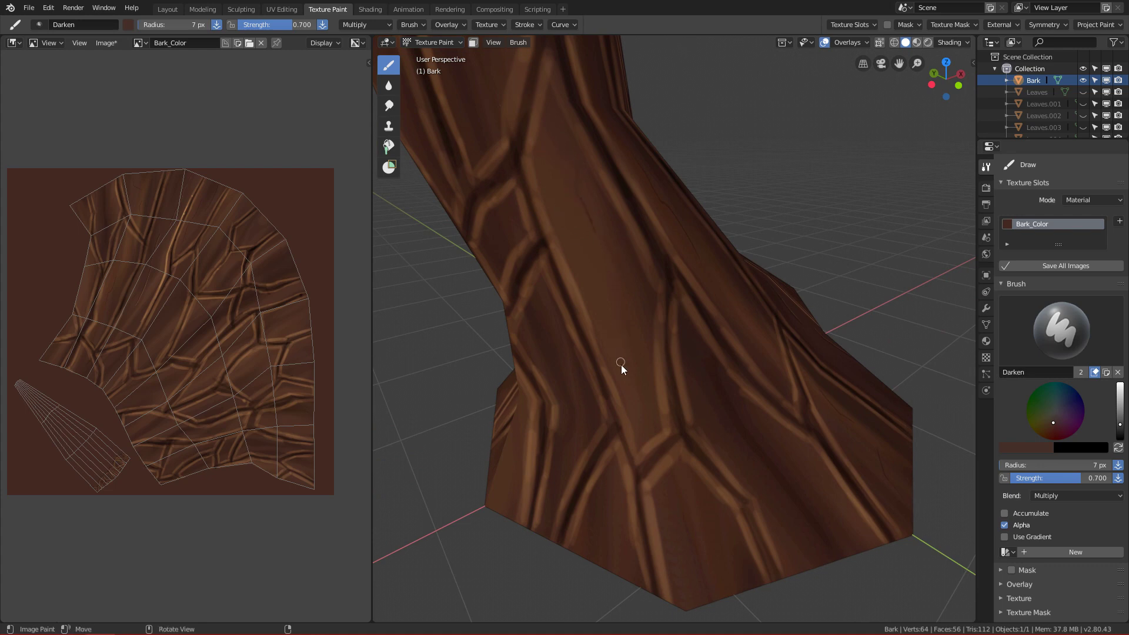
{"action": "left_click_drag", "start_coordinate": [687, 305], "coordinate": [728, 431], "text": "alt"}
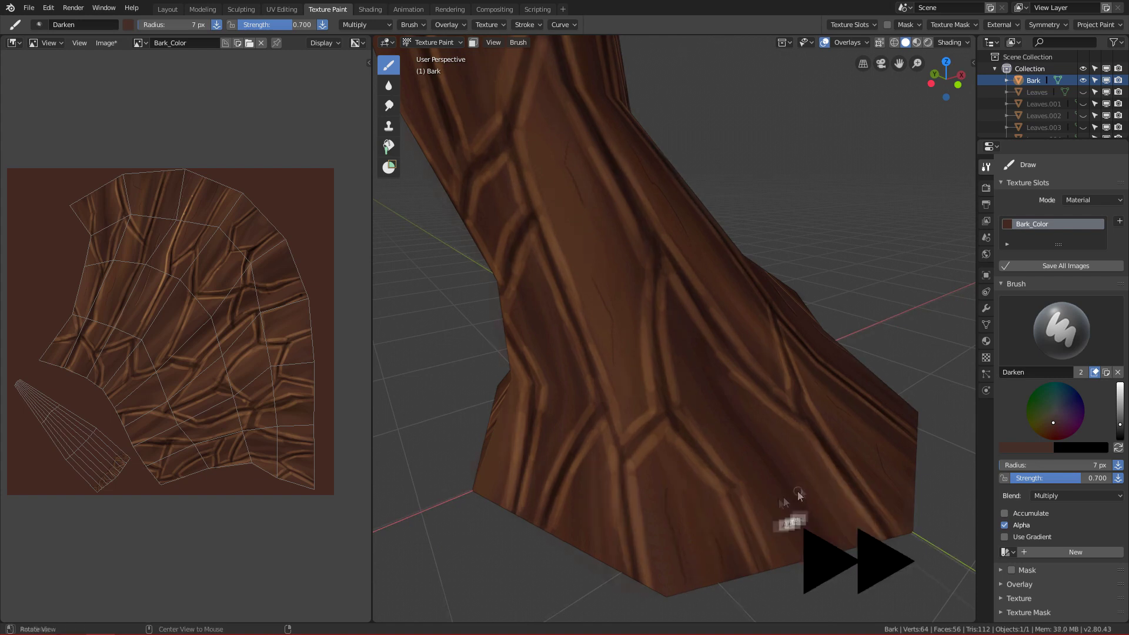
{"action": "left_click_drag", "start_coordinate": [788, 516], "coordinate": [606, 423], "text": "alt"}
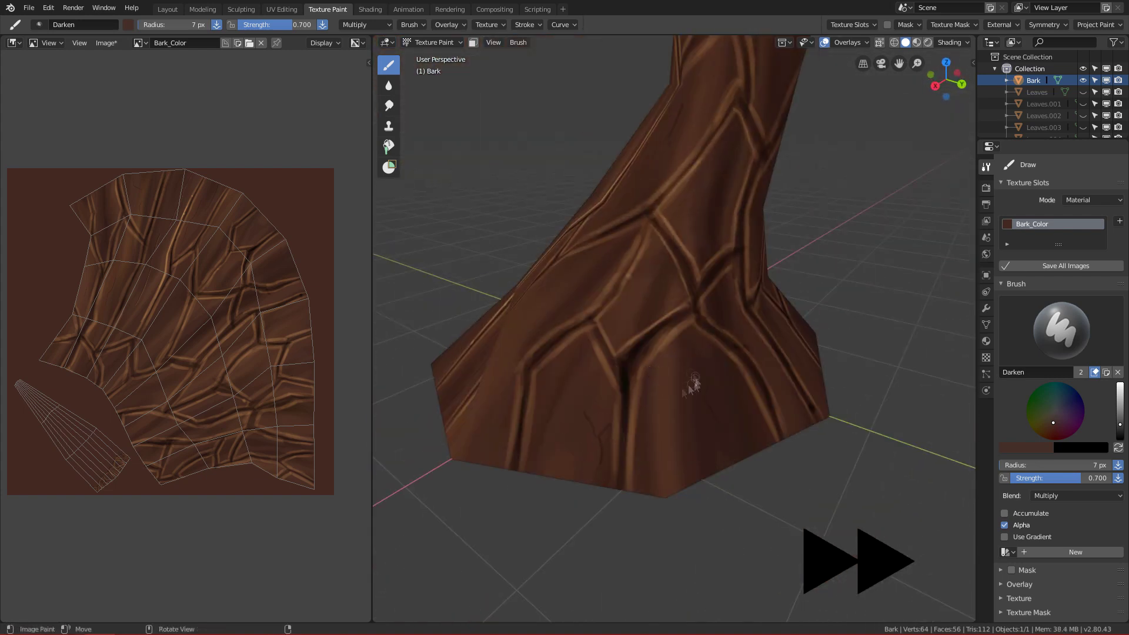
Add a small branching crack and further thin Darken cracks between the large cracks at the trunk's base
{"action": "left_click_drag", "start_coordinate": [688, 384], "coordinate": [582, 485], "text": "alt"}
{"action": "left_click_drag", "start_coordinate": [602, 528], "coordinate": [605, 533]}
{"action": "mouse_move", "coordinate": [589, 410]}
{"action": "middle_mouse_down"}
{"action": "mouse_move", "coordinate": [668, 360]}
{"action": "mouse_move", "coordinate": [673, 393]}
{"action": "middle_mouse_up"}
{"action": "left_click_drag", "start_coordinate": [699, 405], "coordinate": [682, 448]}
{"action": "middle_click_drag", "start_coordinate": [787, 366], "coordinate": [793, 294]}
{"action": "left_click_drag", "start_coordinate": [794, 284], "coordinate": [773, 293]}
Set the Darken brush radius to 21 px and paint curved cracks on the enclosed bark panels of the root flare
{"action": "key", "text": "f"}
{"action": "mouse_move", "coordinate": [774, 293]}
{"action": "middle_mouse_down"}
{"action": "mouse_move", "coordinate": [741, 216]}
{"action": "mouse_move", "coordinate": [695, 525]}
{"action": "middle_mouse_up"}
{"action": "left_click", "coordinate": [754, 220]}
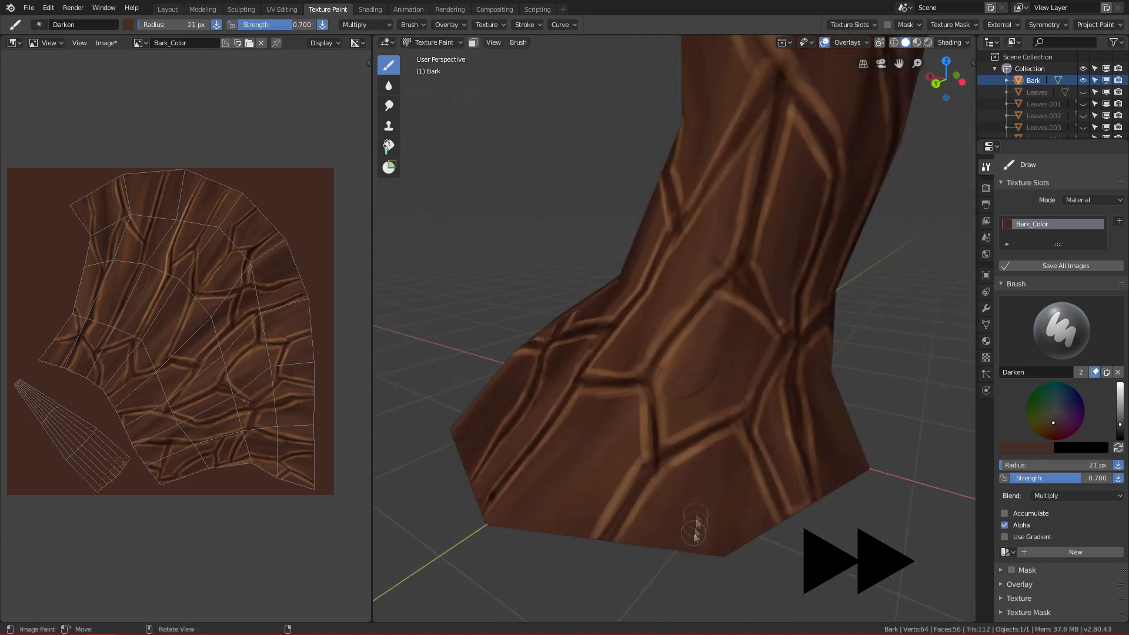
{"action": "mouse_move", "coordinate": [723, 459]}
{"action": "middle_mouse_down"}
{"action": "mouse_move", "coordinate": [776, 322]}
{"action": "mouse_move", "coordinate": [618, 164]}
{"action": "middle_mouse_up"}
{"action": "middle_click_drag", "start_coordinate": [648, 198], "coordinate": [672, 294]}
Set the Darken brush radius to 16 px and paint thin vertical cracks on the base and farther up the trunk
{"action": "key", "text": "f"}
{"action": "left_click", "coordinate": [631, 234]}
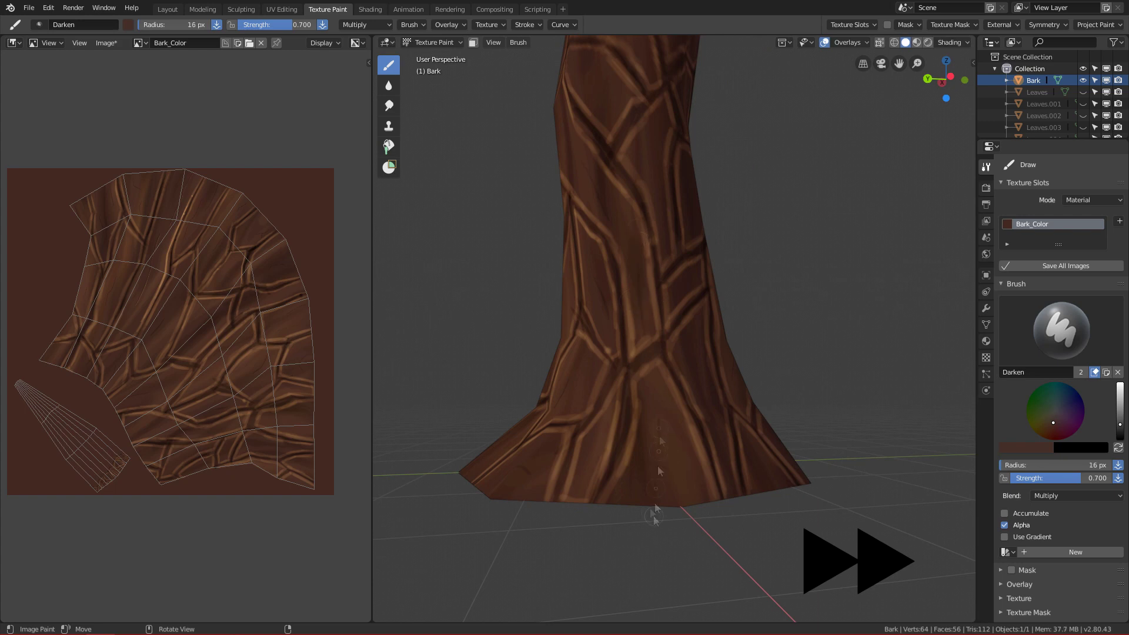
{"action": "left_click_drag", "start_coordinate": [658, 514], "coordinate": [701, 517], "text": "alt"}
{"action": "mouse_move", "coordinate": [639, 166]}
{"action": "left_mouse_down", "text": "alt"}
{"action": "mouse_move", "coordinate": [716, 364]}
{"action": "mouse_move", "coordinate": [650, 224]}
{"action": "mouse_move", "coordinate": [731, 449]}
{"action": "mouse_move", "coordinate": [660, 506]}
{"action": "mouse_move", "coordinate": [726, 516]}
{"action": "mouse_move", "coordinate": [700, 454]}
{"action": "mouse_move", "coordinate": [816, 523]}
{"action": "mouse_move", "coordinate": [721, 524]}
{"action": "mouse_move", "coordinate": [693, 537]}
{"action": "mouse_move", "coordinate": [793, 524]}
{"action": "left_mouse_up", "text": "alt"}
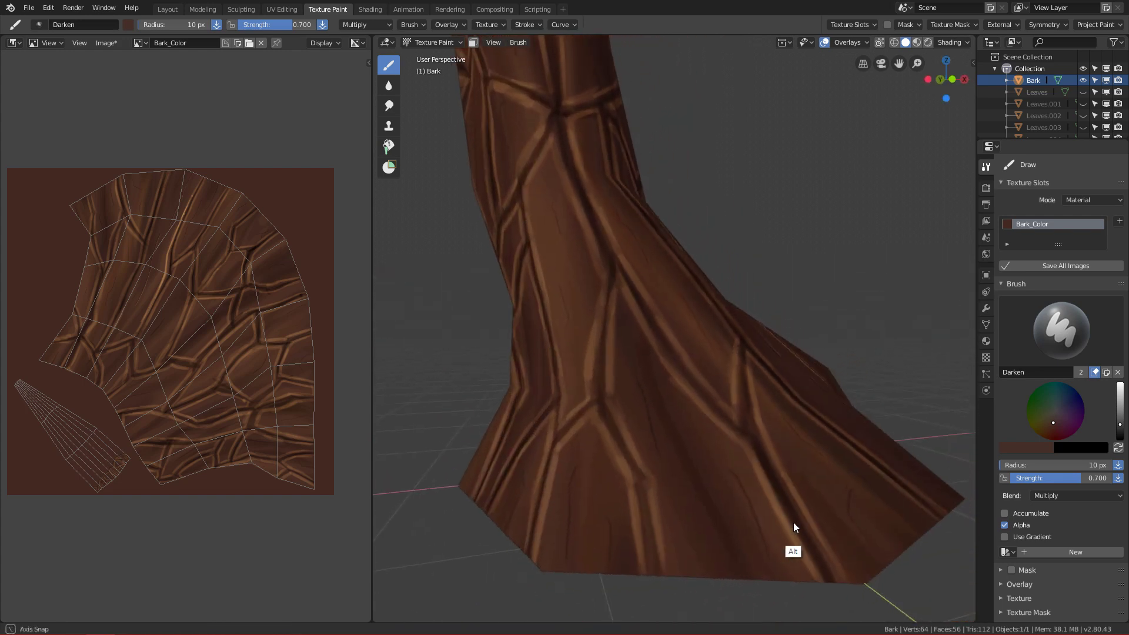
Switch to the Brighten brush, undo the first test stroke, and highlight the long thin crack between the two large forks
{"action": "left_click", "coordinate": [1054, 332]}
{"action": "left_click", "coordinate": [764, 395]}
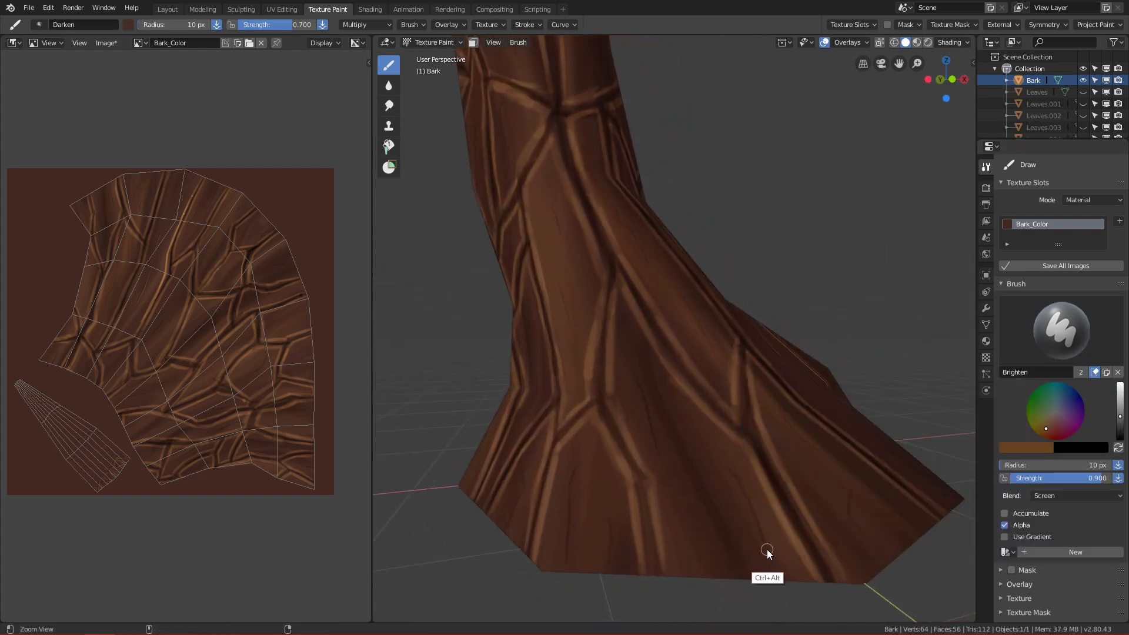
{"action": "left_click_drag", "start_coordinate": [766, 549], "coordinate": [587, 320], "text": "ctrl+alt"}
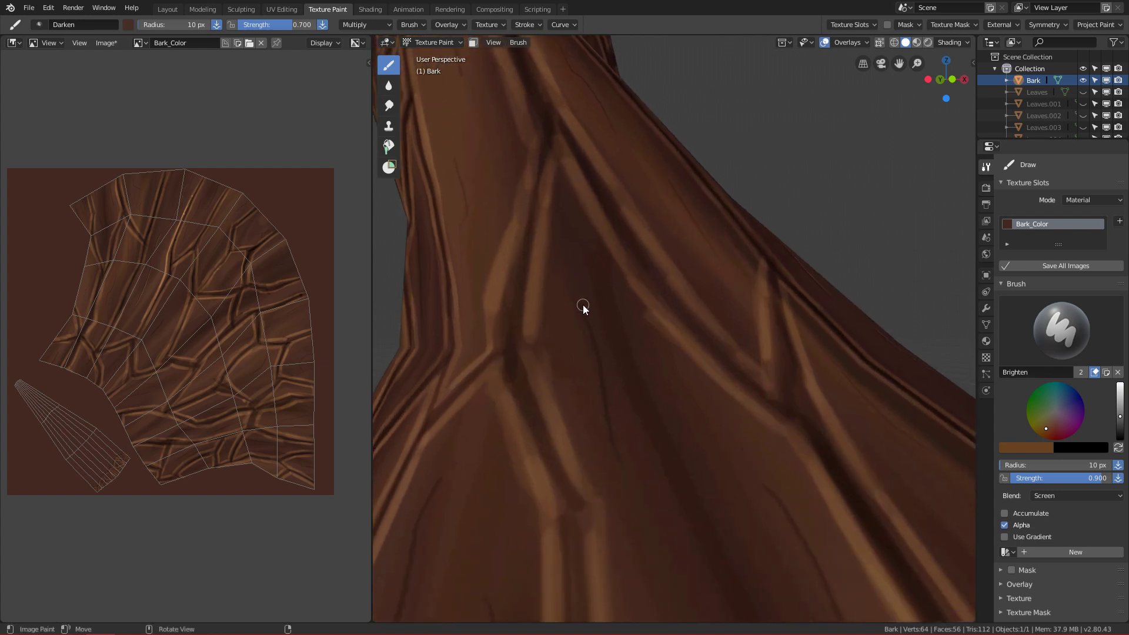
{"action": "key", "text": "ctrl+z"}
{"action": "left_click_drag", "start_coordinate": [625, 460], "coordinate": [627, 467]}
Trace Brighten highlights along the two short vertical cracks near the lower edge of the root flare
{"action": "left_click_drag", "start_coordinate": [628, 467], "coordinate": [634, 517], "text": "ctrl+alt"}
{"action": "left_click_drag", "start_coordinate": [634, 421], "coordinate": [653, 413], "text": "alt"}
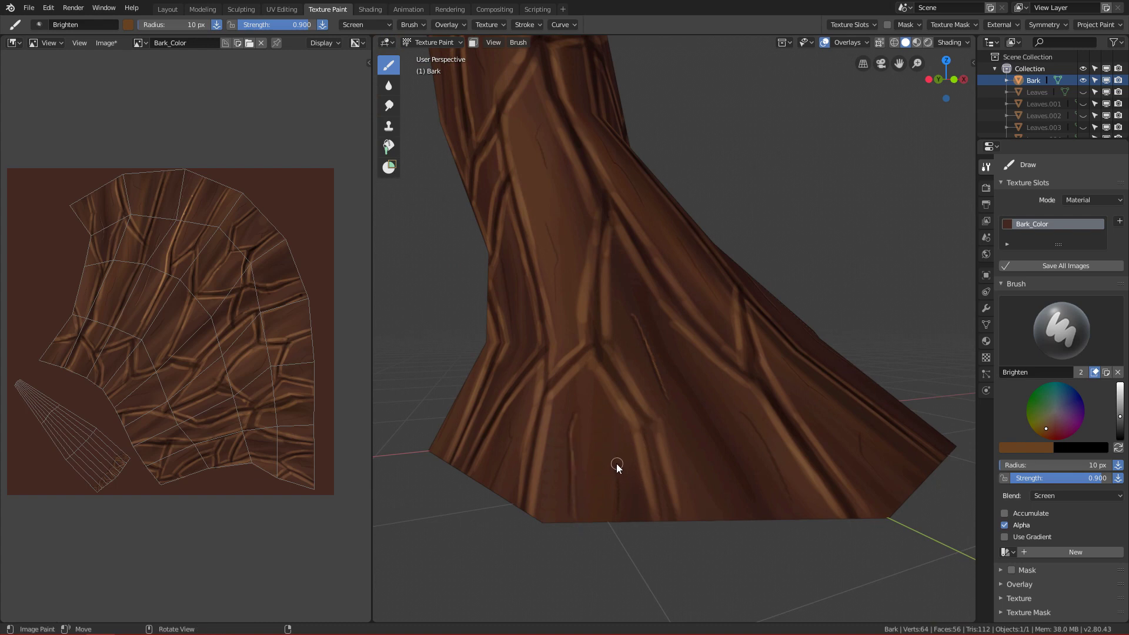
{"action": "left_click_drag", "start_coordinate": [619, 472], "coordinate": [654, 374], "text": "ctrl+alt"}
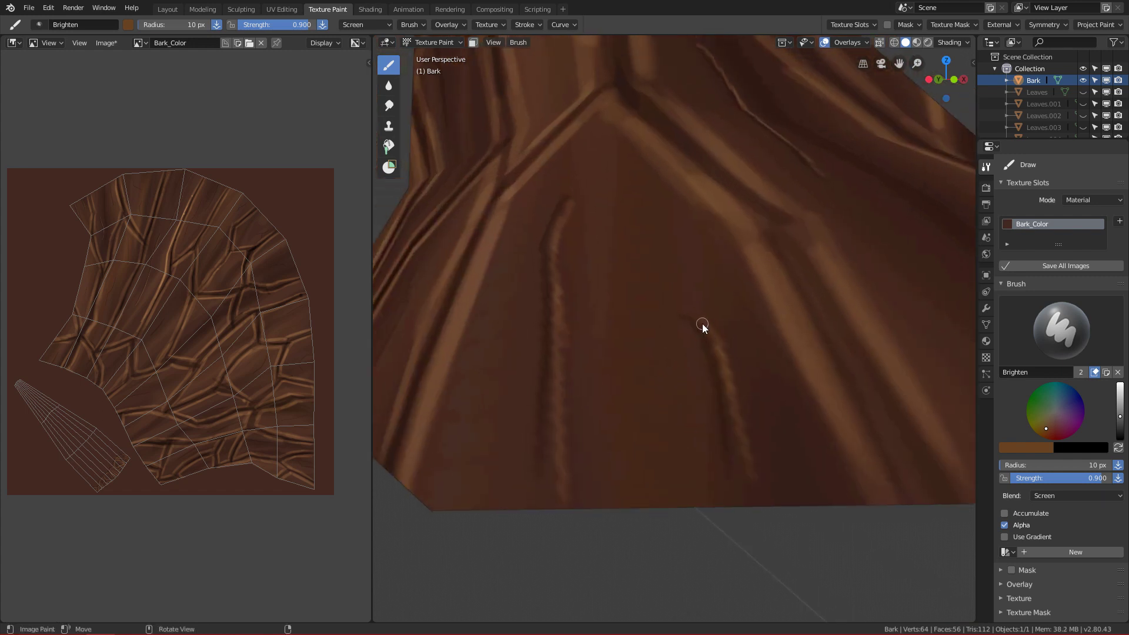
{"action": "mouse_move", "coordinate": [746, 333]}
{"action": "left_mouse_down", "text": "ctrl+alt"}
{"action": "mouse_move", "coordinate": [756, 387]}
{"action": "mouse_move", "coordinate": [785, 379]}
{"action": "mouse_move", "coordinate": [749, 424]}
{"action": "mouse_move", "coordinate": [752, 477]}
{"action": "mouse_move", "coordinate": [796, 429]}
{"action": "mouse_move", "coordinate": [744, 465]}
{"action": "mouse_move", "coordinate": [743, 429]}
{"action": "mouse_move", "coordinate": [764, 437]}
{"action": "mouse_move", "coordinate": [758, 378]}
{"action": "mouse_move", "coordinate": [725, 334]}
{"action": "left_mouse_up", "text": "ctrl+alt"}
Adjust the Brighten brush radius to 18 px and highlight the thin crack beside the large forked crack
{"action": "key", "text": "f"}
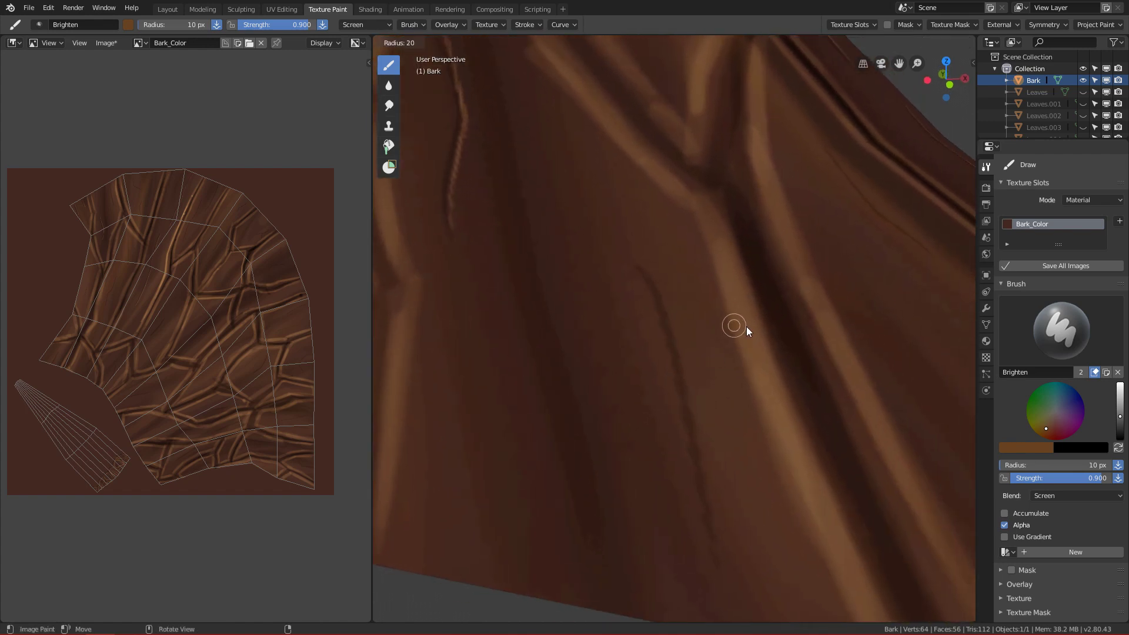
{"action": "left_click", "coordinate": [700, 295]}
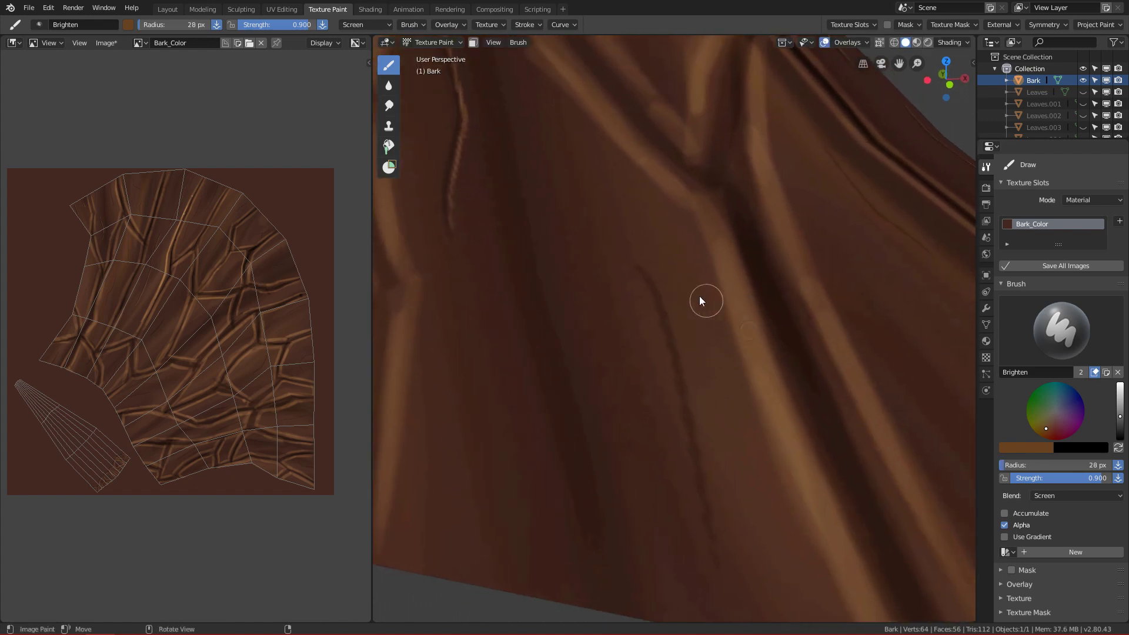
{"action": "key", "text": "f"}
{"action": "left_click", "coordinate": [658, 288]}
{"action": "left_click_drag", "start_coordinate": [641, 265], "coordinate": [677, 317]}
{"action": "left_click_drag", "start_coordinate": [650, 272], "coordinate": [680, 356]}
{"action": "left_click_drag", "start_coordinate": [656, 281], "coordinate": [712, 475]}
{"action": "scroll", "coordinate": [764, 420], "scroll_direction": "down", "scroll_amount": 5}
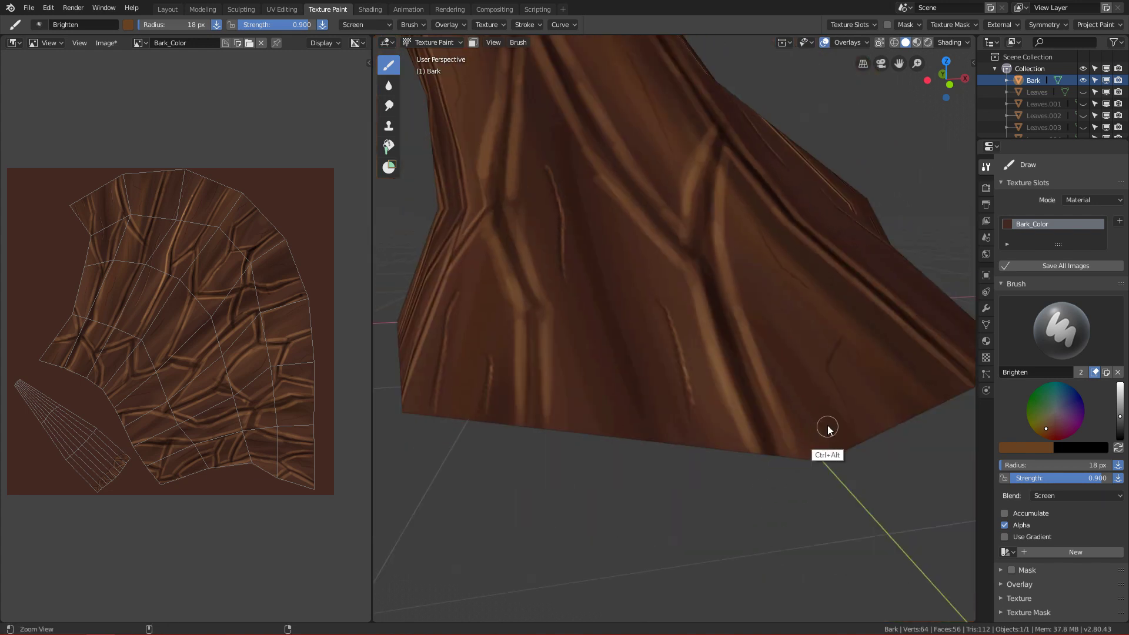
Reduce the Brighten brush radius to 7 px and highlight the small angled crack near the base's edge
{"action": "middle_click_drag", "start_coordinate": [823, 429], "coordinate": [741, 441]}
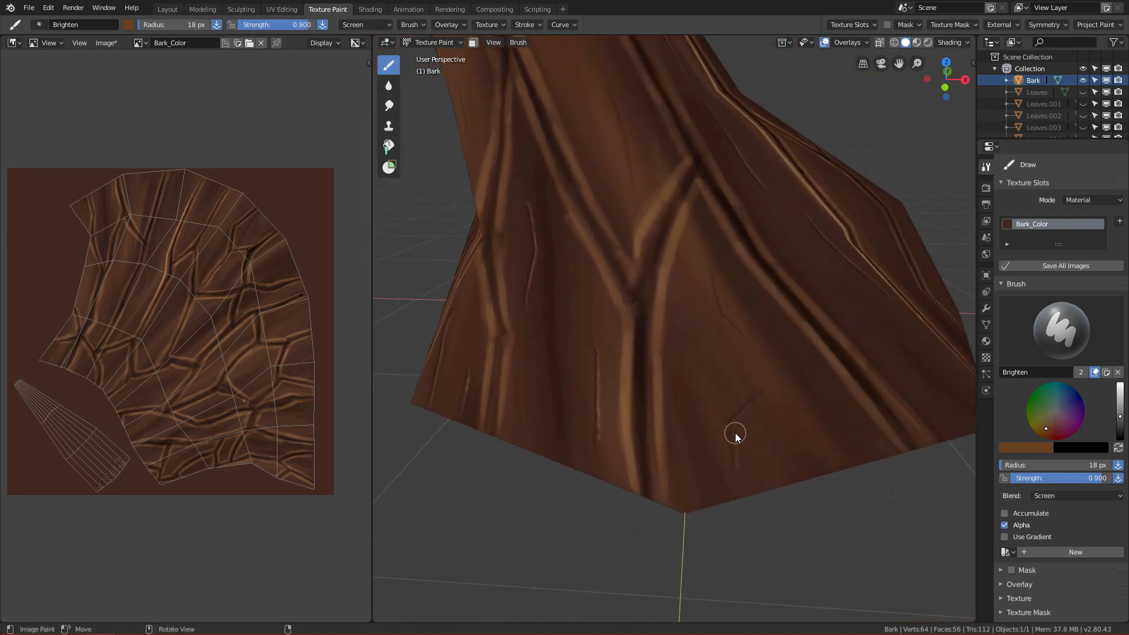
{"action": "mouse_move", "coordinate": [732, 432]}
{"action": "left_mouse_down"}
{"action": "mouse_move", "coordinate": [741, 411]}
{"action": "mouse_move", "coordinate": [747, 440]}
{"action": "left_mouse_up"}
{"action": "key", "text": "f"}
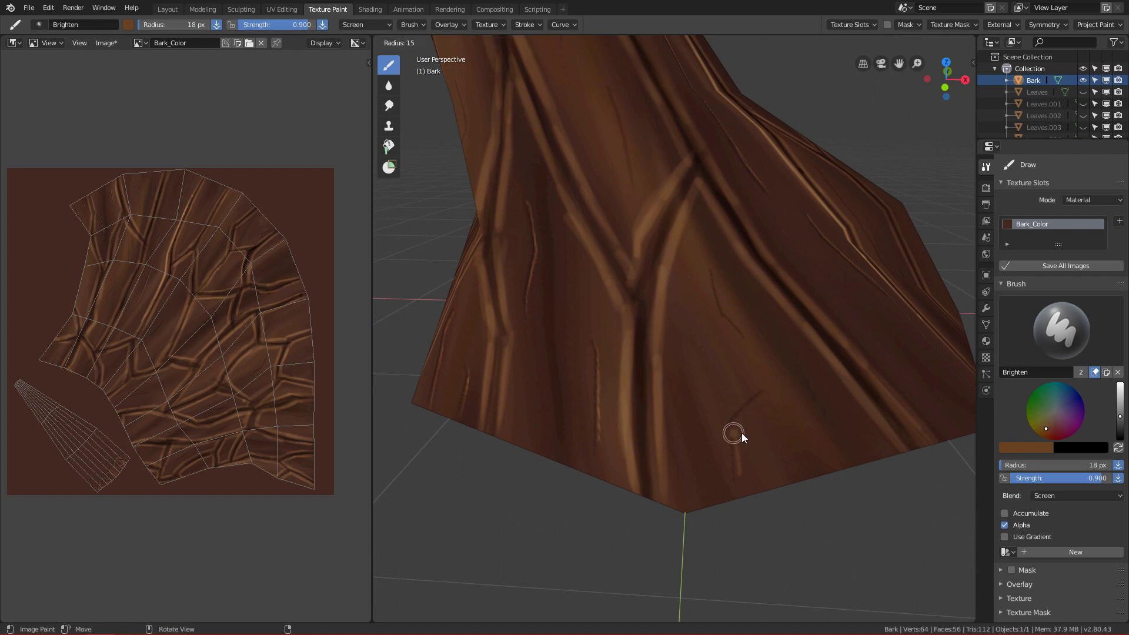
{"action": "left_click", "coordinate": [739, 449]}
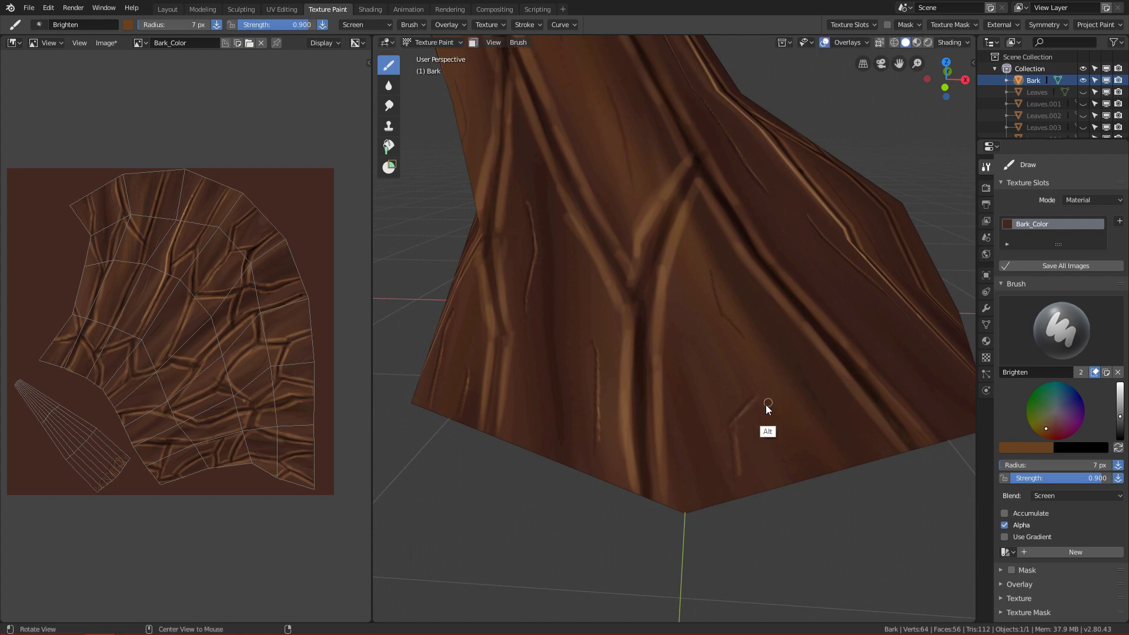
{"action": "mouse_move", "coordinate": [757, 396]}
{"action": "left_mouse_down"}
{"action": "mouse_move", "coordinate": [732, 420]}
{"action": "mouse_move", "coordinate": [736, 440]}
{"action": "left_mouse_up"}
Set the Brighten brush radius to 13 px and highlight the short thin crack just below the forked branch
{"action": "left_click_drag", "start_coordinate": [757, 411], "coordinate": [731, 421], "text": "alt"}
{"action": "key", "text": "f"}
{"action": "left_click", "coordinate": [665, 326]}
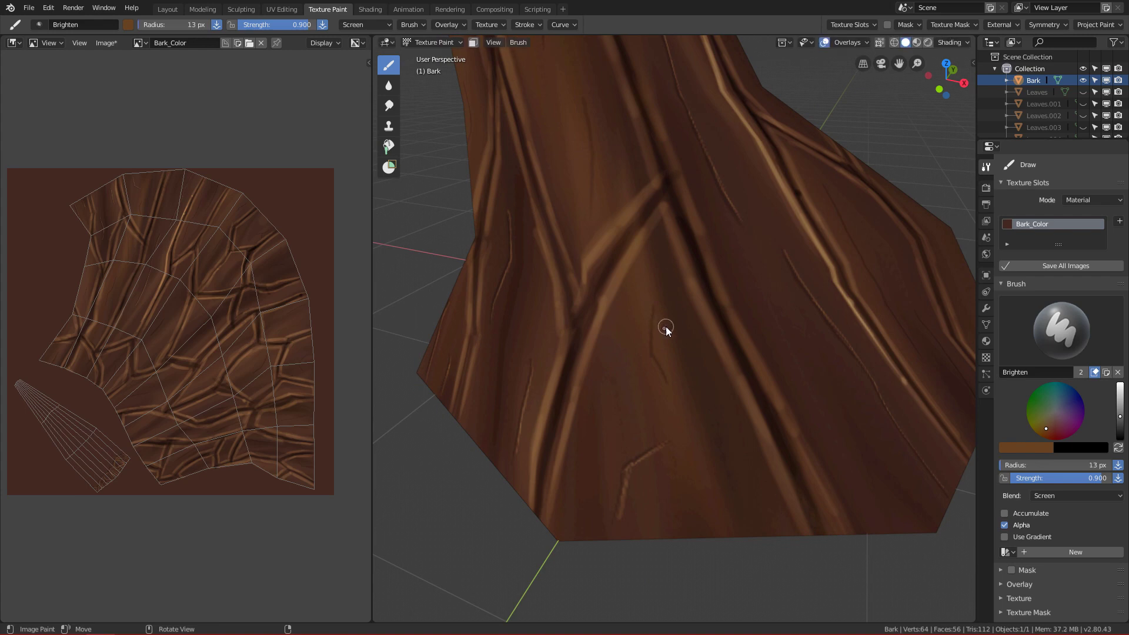
{"action": "left_click_drag", "start_coordinate": [655, 305], "coordinate": [653, 329]}
{"action": "middle_click_drag", "start_coordinate": [669, 316], "coordinate": [669, 338], "text": "shift"}
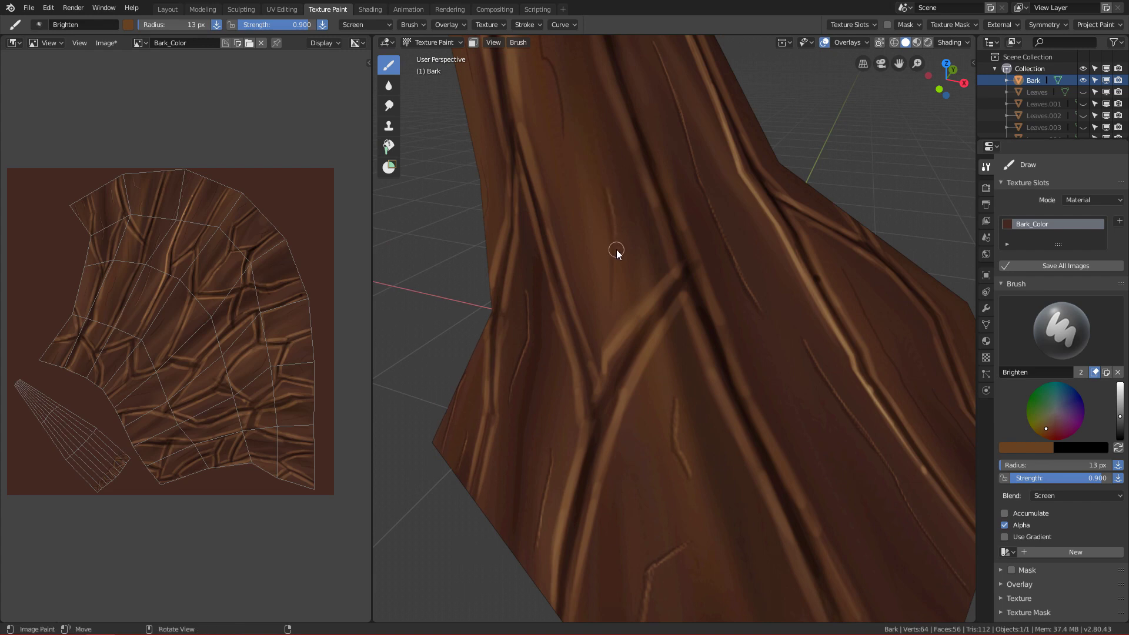
Highlight the thin wavy cracks on the plain bark above the forked branch with the Brighten brush
{"action": "left_click_drag", "start_coordinate": [608, 191], "coordinate": [615, 286]}
{"action": "left_click_drag", "start_coordinate": [619, 235], "coordinate": [620, 344], "text": "alt+shift"}
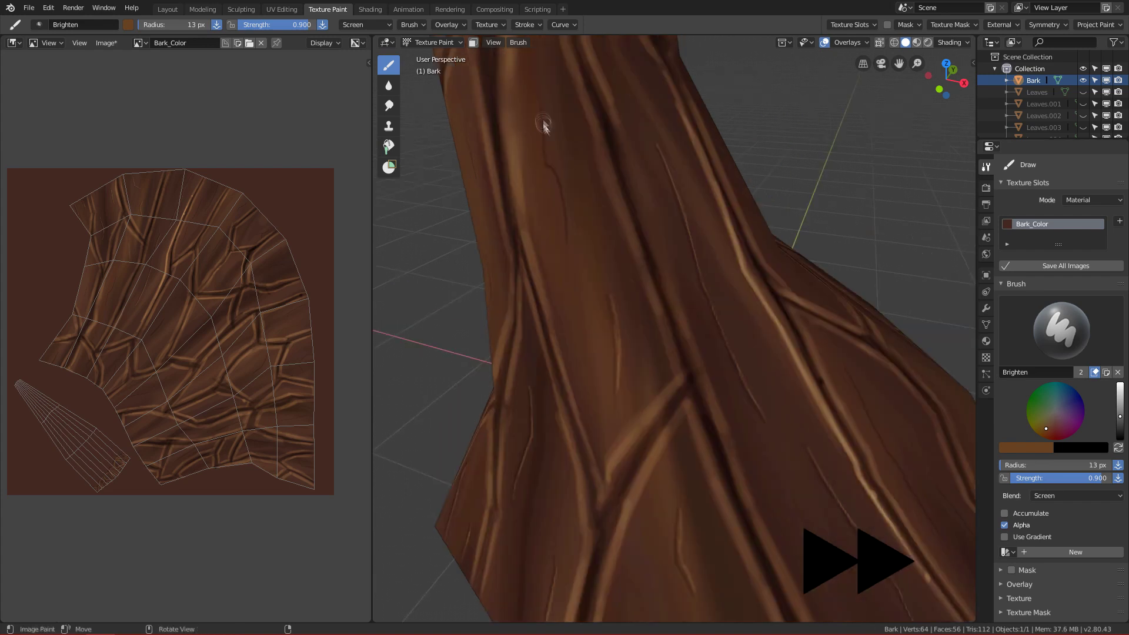
{"action": "left_click_drag", "start_coordinate": [542, 112], "coordinate": [571, 232]}
{"action": "left_click_drag", "start_coordinate": [554, 164], "coordinate": [571, 241]}
Highlight the small branching crack and its neighbouring thin cracks on the other side of the root flare
{"action": "middle_click_drag", "start_coordinate": [744, 306], "coordinate": [662, 244]}
{"action": "middle_click_drag", "start_coordinate": [712, 367], "coordinate": [652, 486]}
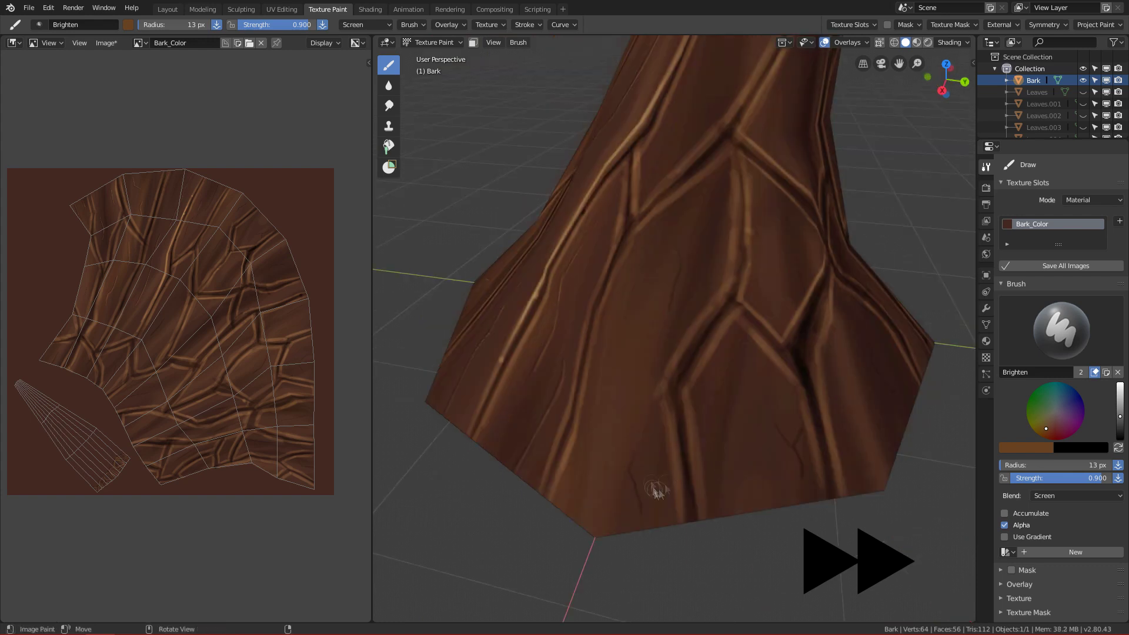
{"action": "middle_click_drag", "start_coordinate": [680, 265], "coordinate": [711, 454], "text": "ctrl"}
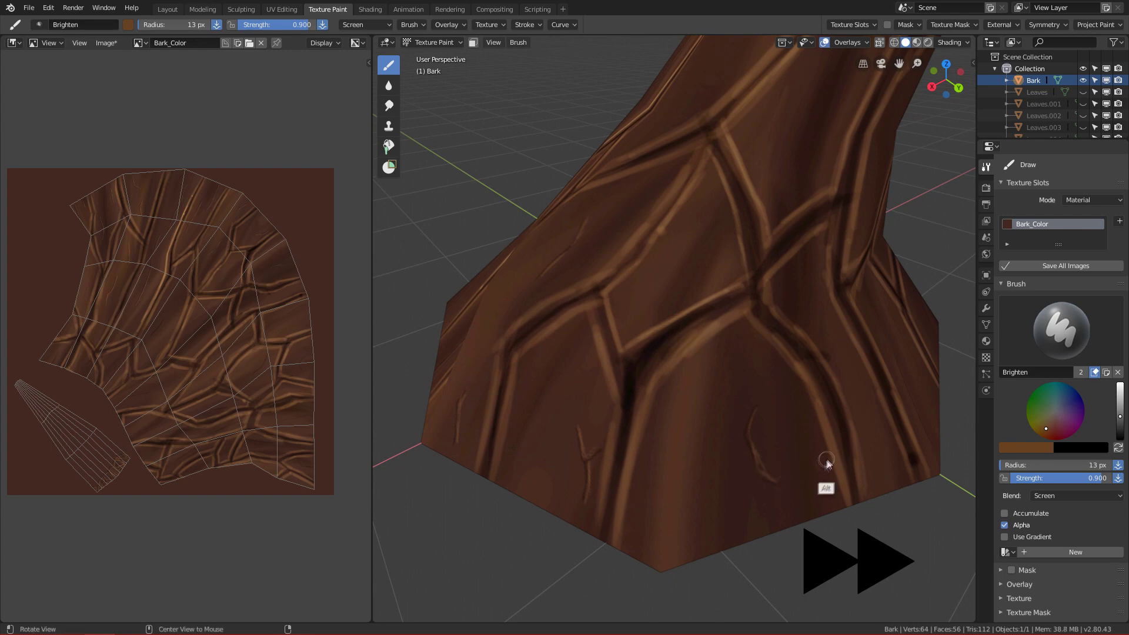
{"action": "middle_click_drag", "start_coordinate": [824, 466], "coordinate": [610, 478]}
Add Brighten highlights along the thin cracks farther around the trunk and up its narrower section
{"action": "mouse_move", "coordinate": [723, 435]}
{"action": "left_mouse_down", "text": "alt"}
{"action": "mouse_move", "coordinate": [676, 424]}
{"action": "mouse_move", "coordinate": [635, 391]}
{"action": "left_mouse_up", "text": "alt"}
{"action": "left_click_drag", "start_coordinate": [745, 295], "coordinate": [705, 303], "text": "alt"}
{"action": "mouse_move", "coordinate": [756, 259]}
{"action": "left_mouse_down", "text": "alt"}
{"action": "mouse_move", "coordinate": [750, 203]}
{"action": "mouse_move", "coordinate": [729, 258]}
{"action": "mouse_move", "coordinate": [779, 238]}
{"action": "mouse_move", "coordinate": [614, 370]}
{"action": "mouse_move", "coordinate": [594, 412]}
{"action": "left_mouse_up", "text": "alt"}
{"action": "left_click_drag", "start_coordinate": [579, 192], "coordinate": [606, 321]}
{"action": "mouse_move", "coordinate": [607, 294]}
{"action": "left_mouse_down", "text": "alt"}
{"action": "mouse_move", "coordinate": [696, 228]}
{"action": "mouse_move", "coordinate": [772, 246]}
{"action": "left_mouse_up", "text": "alt"}
{"action": "mouse_move", "coordinate": [785, 174]}
{"action": "left_mouse_down"}
{"action": "mouse_move", "coordinate": [786, 191]}
{"action": "mouse_move", "coordinate": [832, 221]}
{"action": "mouse_move", "coordinate": [749, 389]}
{"action": "mouse_move", "coordinate": [624, 421]}
{"action": "left_mouse_up"}
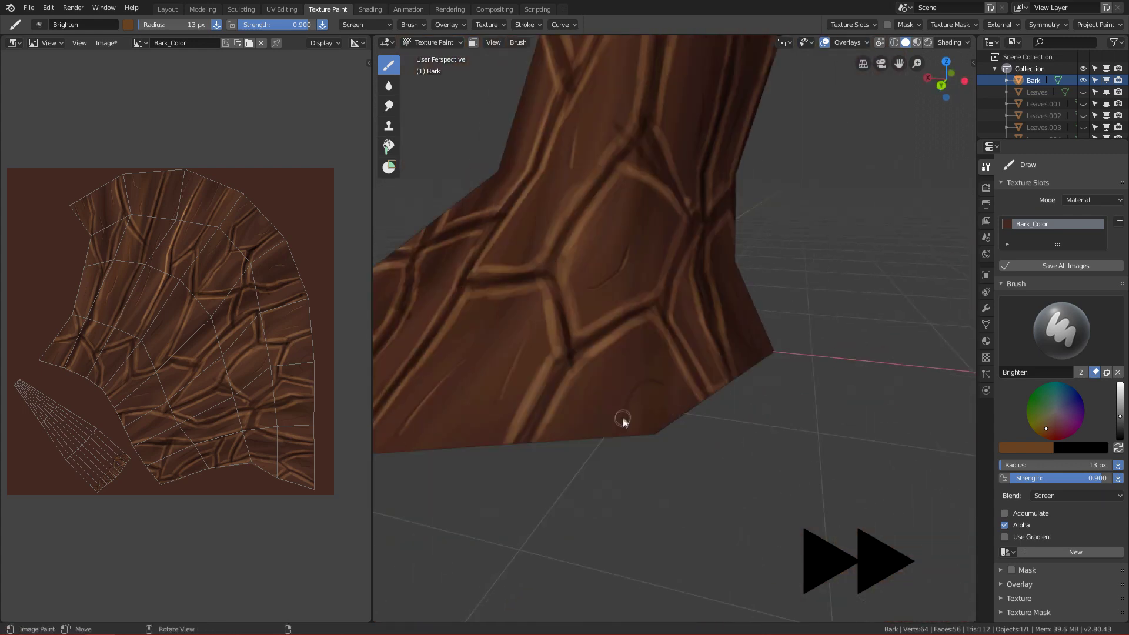
Highlight the curved thin cracks on the root flare's enclosed bark panels and beside the base edge
{"action": "mouse_move", "coordinate": [764, 403]}
{"action": "left_mouse_down", "text": "alt"}
{"action": "mouse_move", "coordinate": [718, 351]}
{"action": "mouse_move", "coordinate": [693, 364]}
{"action": "left_mouse_up", "text": "alt"}
{"action": "left_click_drag", "start_coordinate": [664, 174], "coordinate": [659, 253]}
{"action": "left_click_drag", "start_coordinate": [681, 394], "coordinate": [694, 513]}
{"action": "mouse_move", "coordinate": [713, 420]}
{"action": "left_mouse_down"}
{"action": "mouse_move", "coordinate": [729, 462]}
{"action": "mouse_move", "coordinate": [764, 447]}
{"action": "left_mouse_up"}
Trace Brighten highlights along the thin vertical cracks on the upper part of the painted trunk
{"action": "left_click_drag", "start_coordinate": [621, 135], "coordinate": [633, 200]}
{"action": "mouse_move", "coordinate": [641, 235]}
{"action": "left_mouse_down", "text": "alt"}
{"action": "mouse_move", "coordinate": [725, 367]}
{"action": "mouse_move", "coordinate": [675, 208]}
{"action": "left_mouse_up", "text": "alt"}
{"action": "left_click_drag", "start_coordinate": [589, 122], "coordinate": [616, 186]}
{"action": "mouse_move", "coordinate": [618, 189]}
{"action": "left_mouse_down", "text": "alt"}
{"action": "mouse_move", "coordinate": [674, 185]}
{"action": "mouse_move", "coordinate": [758, 340]}
{"action": "left_mouse_up", "text": "alt"}
{"action": "left_click_drag", "start_coordinate": [780, 382], "coordinate": [604, 303], "text": "alt"}
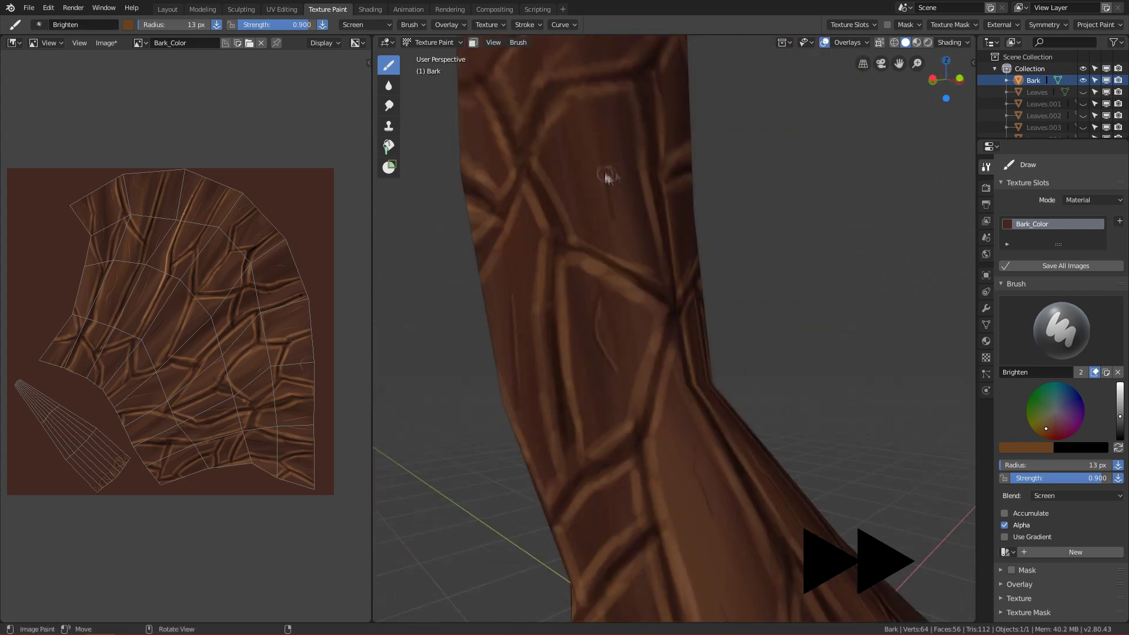
Highlight the thin cracks running down the long plain bark panel above the root flare
{"action": "left_click_drag", "start_coordinate": [607, 176], "coordinate": [686, 327], "text": "alt"}
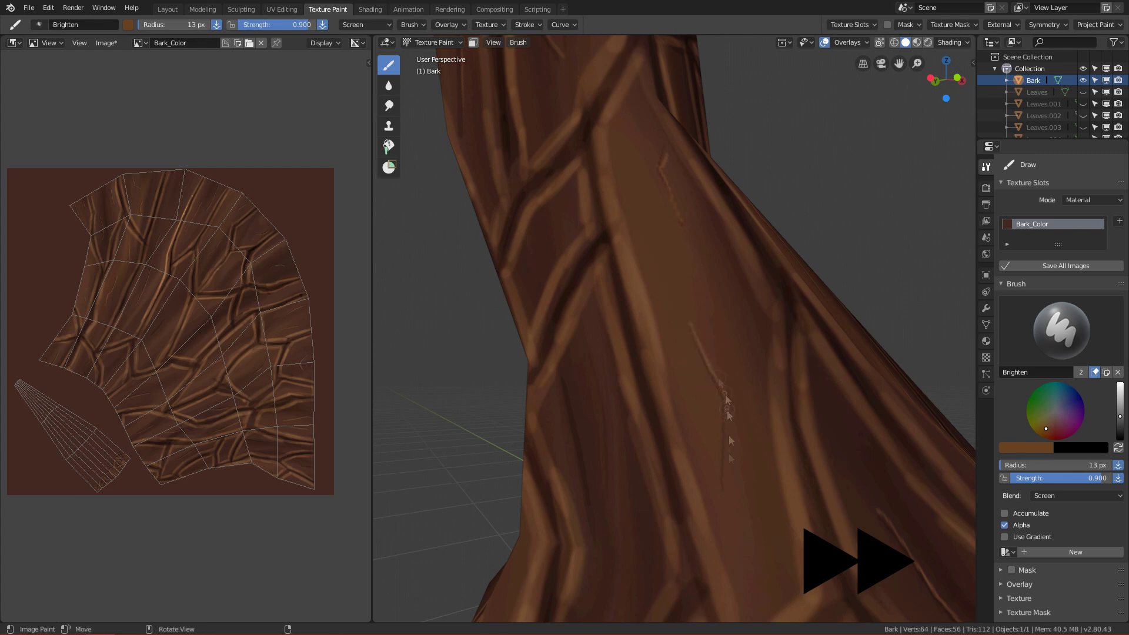
{"action": "left_click_drag", "start_coordinate": [729, 358], "coordinate": [664, 412], "text": "ctrl+alt"}
{"action": "left_click_drag", "start_coordinate": [664, 411], "coordinate": [684, 353], "text": "ctrl+alt"}
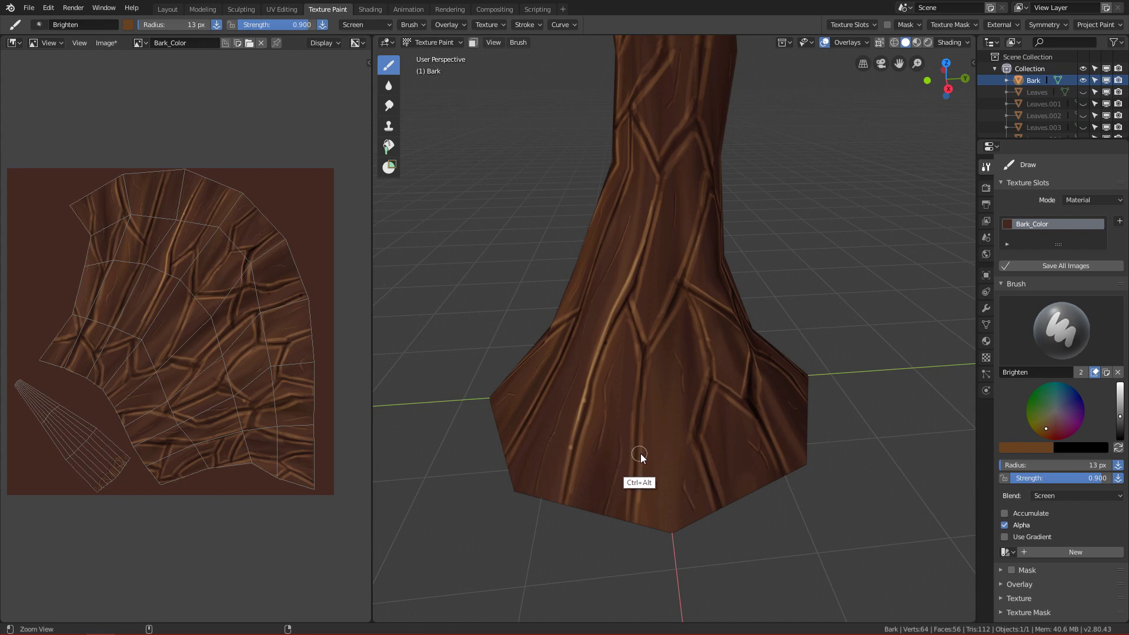
Switch to the Fill tool and recolour the gradient's transparent end stop to dark brown (R 0.055, G 0.016, B 0.005)
{"action": "middle_click_drag", "start_coordinate": [764, 454], "coordinate": [710, 435], "text": "ctrl"}
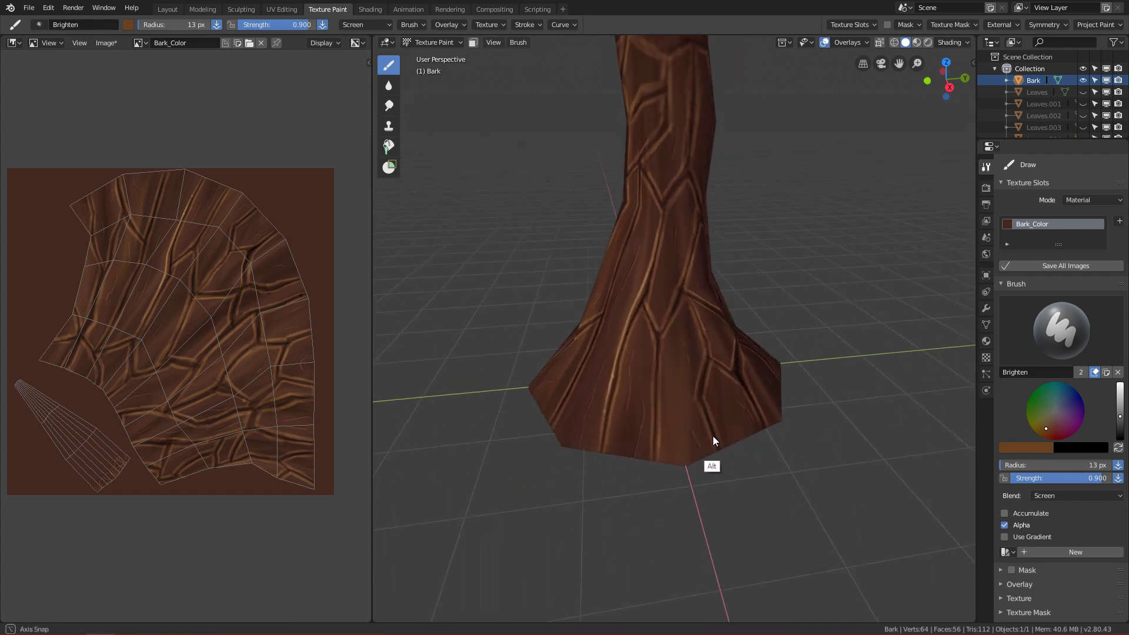
{"action": "mouse_move", "coordinate": [713, 435]}
{"action": "middle_mouse_down", "text": "alt"}
{"action": "mouse_move", "coordinate": [747, 414]}
{"action": "mouse_move", "coordinate": [700, 450]}
{"action": "mouse_move", "coordinate": [623, 436]}
{"action": "mouse_move", "coordinate": [589, 395]}
{"action": "mouse_move", "coordinate": [569, 408]}
{"action": "mouse_move", "coordinate": [588, 456]}
{"action": "mouse_move", "coordinate": [640, 432]}
{"action": "mouse_move", "coordinate": [645, 411]}
{"action": "mouse_move", "coordinate": [728, 451]}
{"action": "mouse_move", "coordinate": [693, 511]}
{"action": "mouse_move", "coordinate": [699, 435]}
{"action": "middle_mouse_up", "text": "alt"}
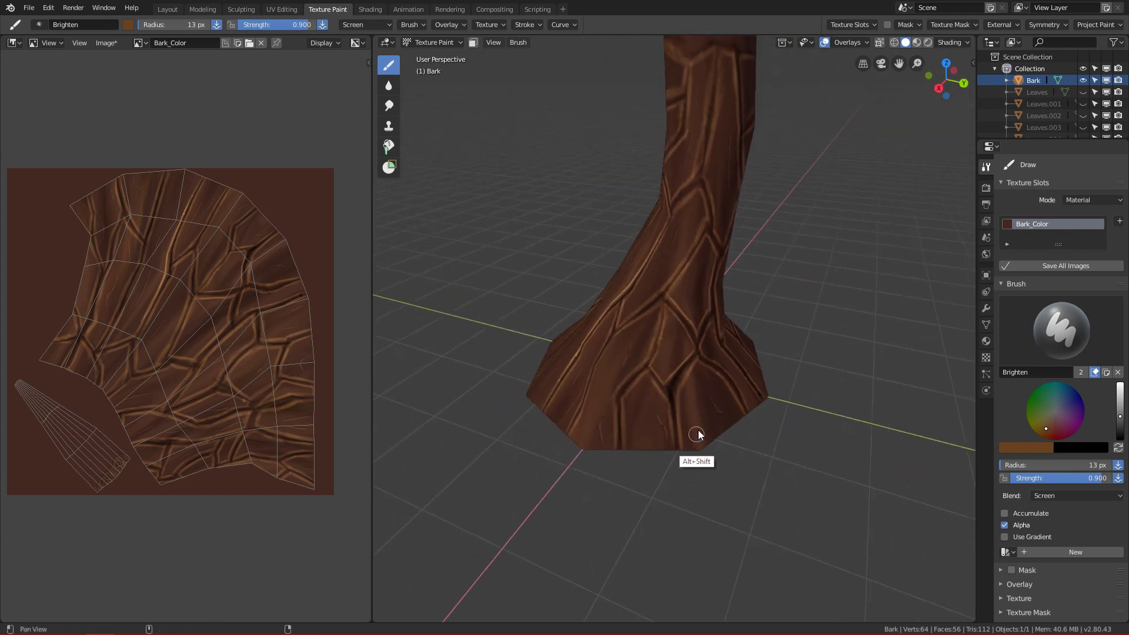
{"action": "mouse_move", "coordinate": [698, 434]}
{"action": "left_mouse_down", "text": "alt"}
{"action": "mouse_move", "coordinate": [714, 422]}
{"action": "mouse_move", "coordinate": [704, 453]}
{"action": "mouse_move", "coordinate": [710, 444]}
{"action": "left_mouse_up", "text": "alt"}
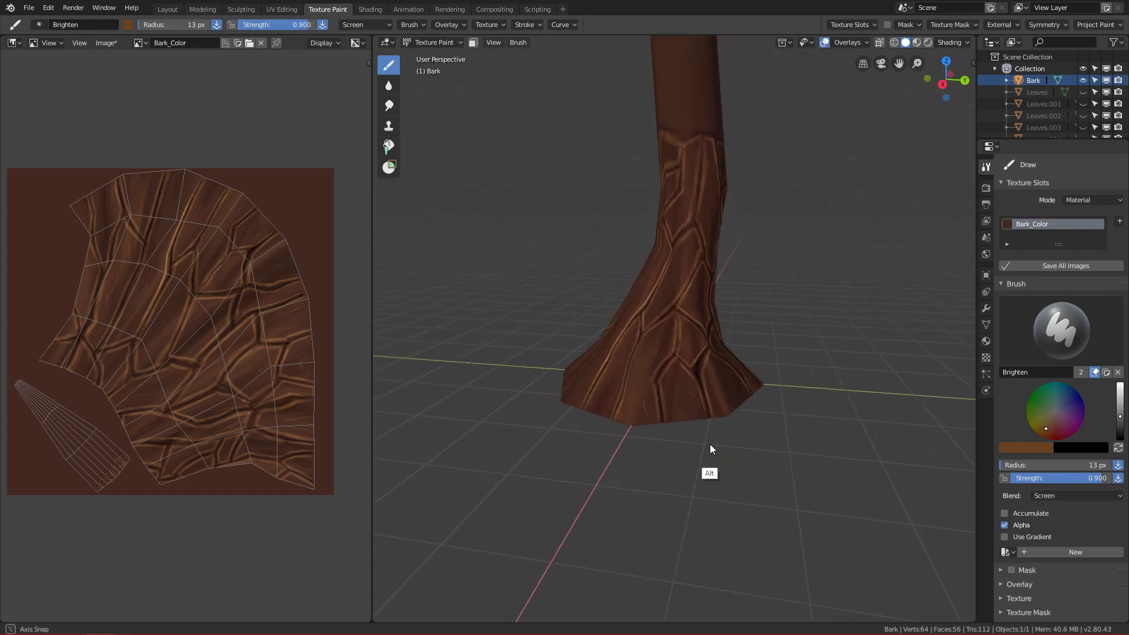
{"action": "middle_click_drag", "start_coordinate": [710, 449], "coordinate": [681, 461], "text": "alt"}
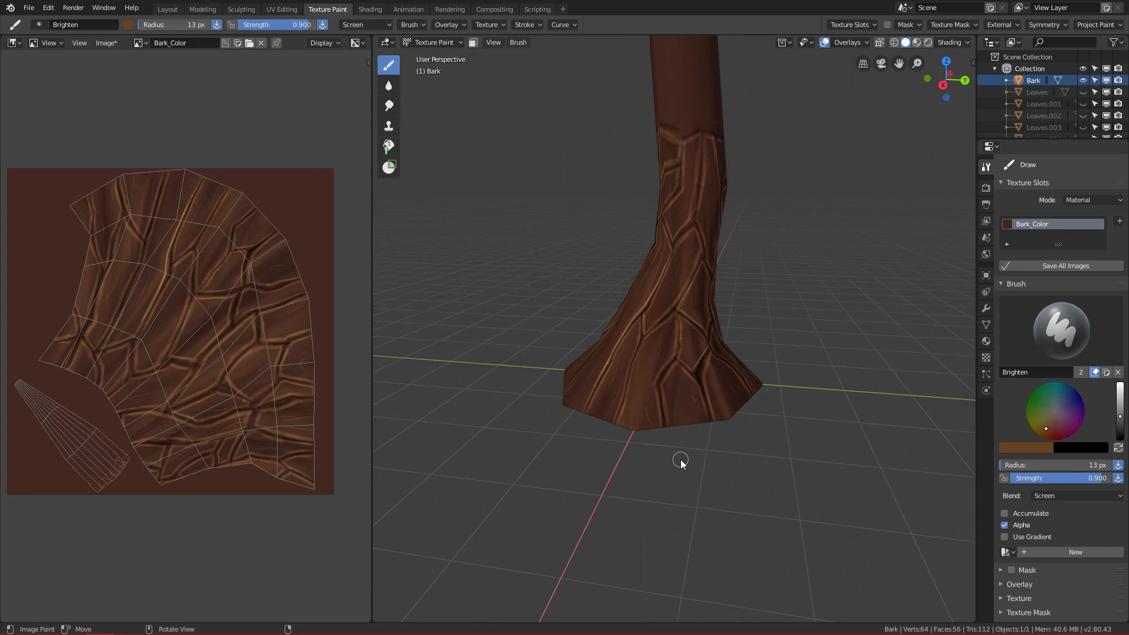
{"action": "left_click", "coordinate": [389, 147]}
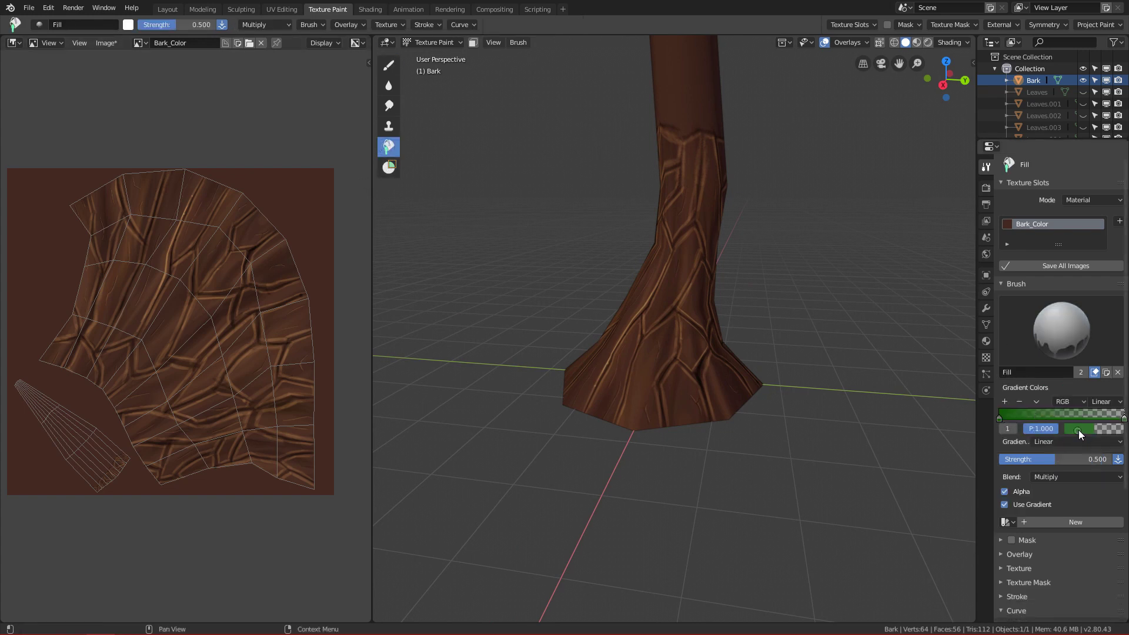
{"action": "left_click", "coordinate": [1078, 428]}
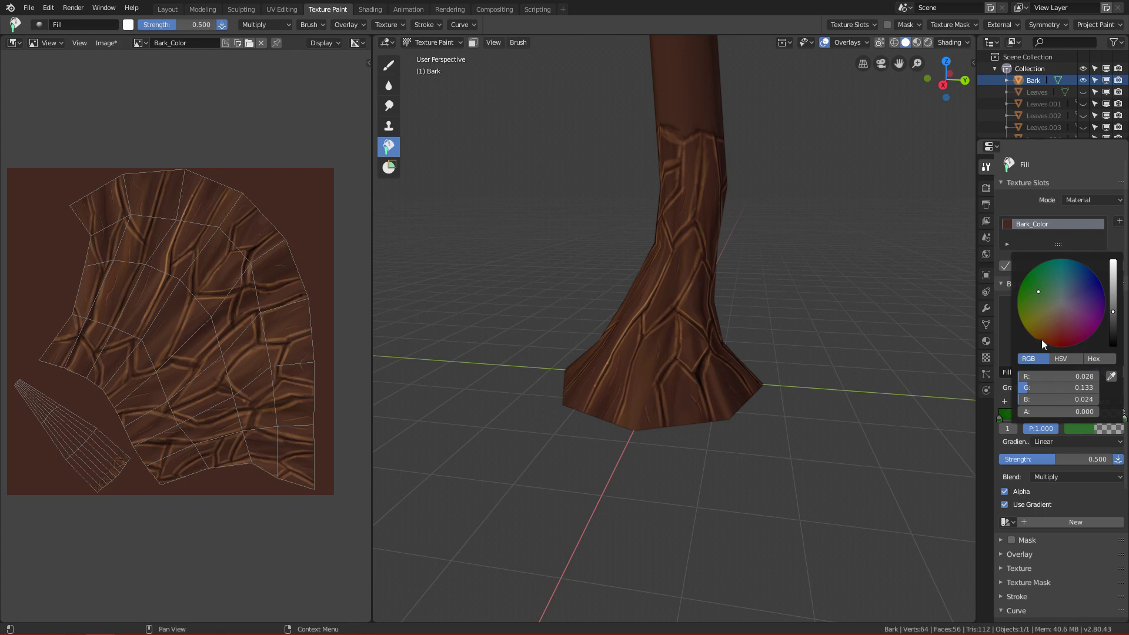
{"action": "left_click_drag", "start_coordinate": [1042, 339], "coordinate": [1048, 334]}
{"action": "left_click_drag", "start_coordinate": [1112, 316], "coordinate": [1115, 328]}
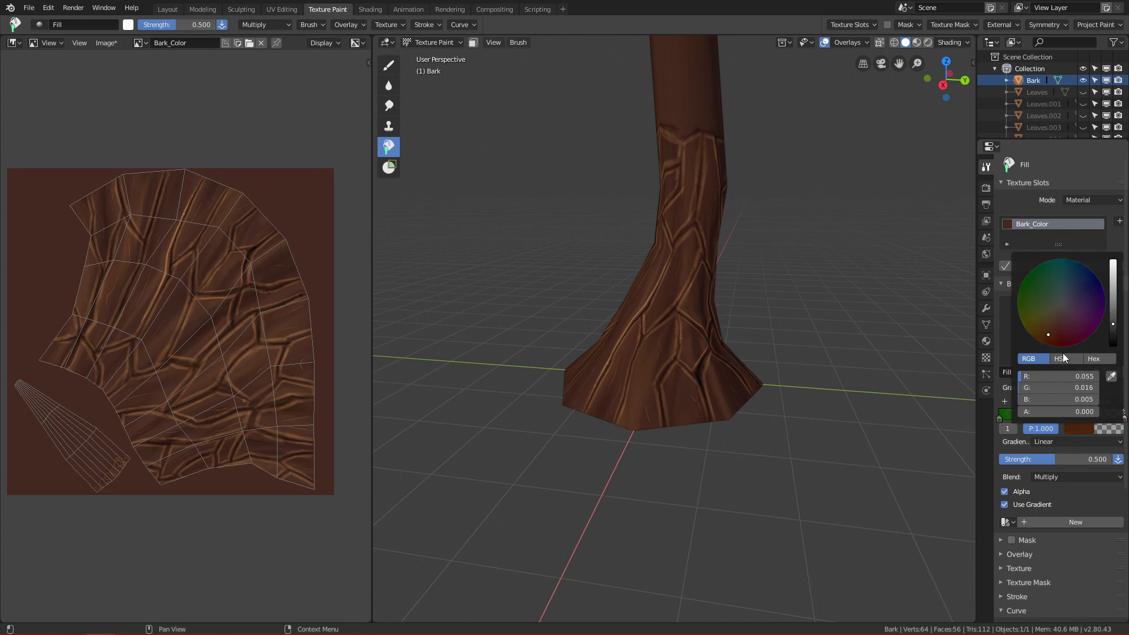
Recolour the gradient's opaque start stop at position 0.000 to a warm orange-brown
{"action": "left_click", "coordinate": [999, 419]}
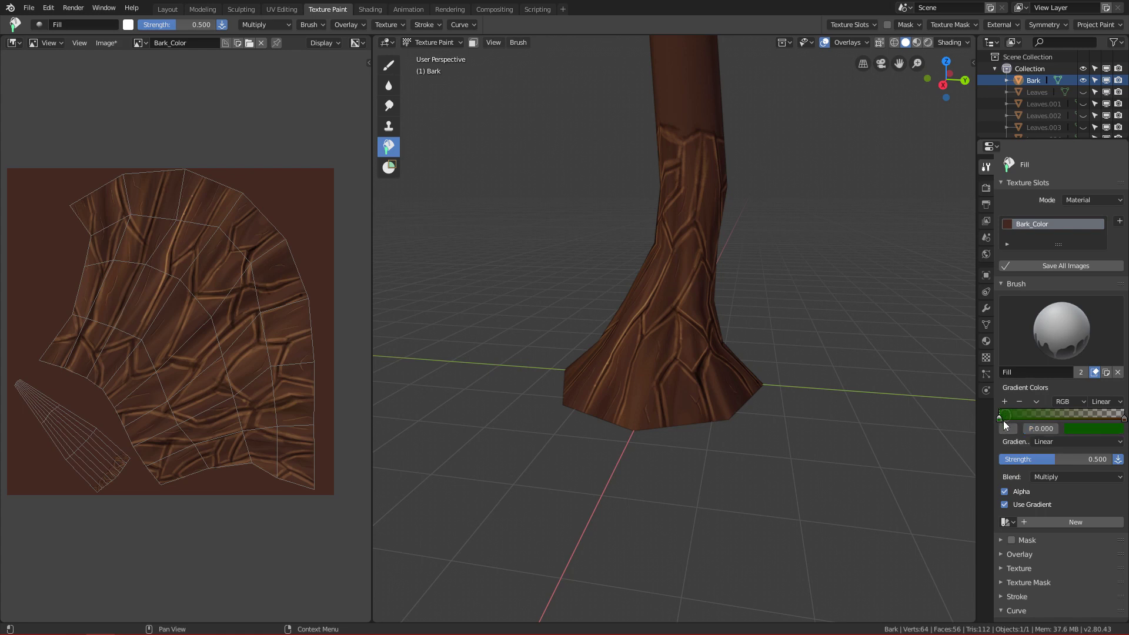
{"action": "left_click", "coordinate": [1081, 429]}
{"action": "left_click", "coordinate": [1043, 336]}
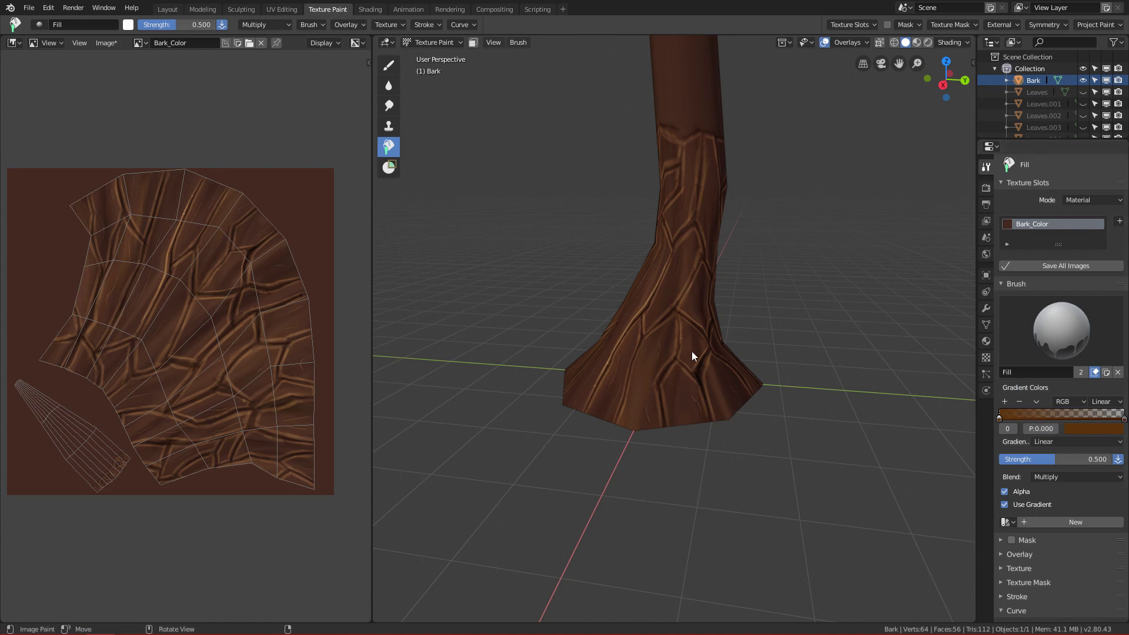
In the front view, darken the root flare with a Multiply gradient fill fading upward from the trunk's base
{"action": "key", "text": "KP_1"}
{"action": "left_click_drag", "start_coordinate": [736, 266], "coordinate": [738, 293], "text": "ctrl+alt"}
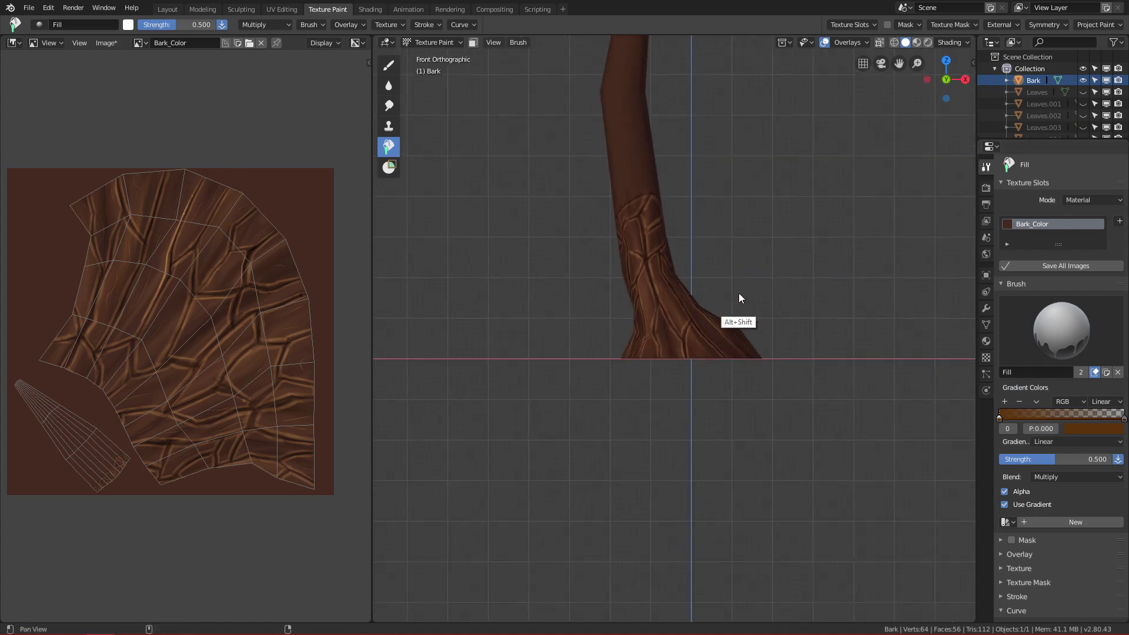
{"action": "middle_click_drag", "start_coordinate": [738, 298], "coordinate": [727, 362], "text": "shift"}
{"action": "left_click_drag", "start_coordinate": [692, 382], "coordinate": [675, 97]}
{"action": "key", "text": "ctrl+z"}
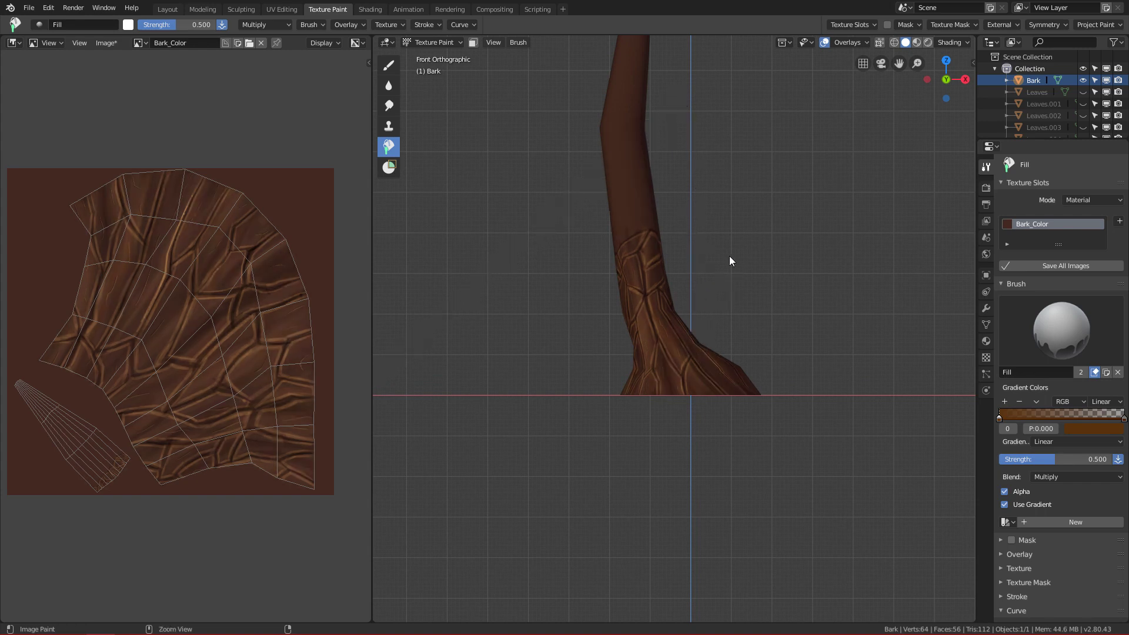
{"action": "left_click_drag", "start_coordinate": [683, 394], "coordinate": [686, 324]}
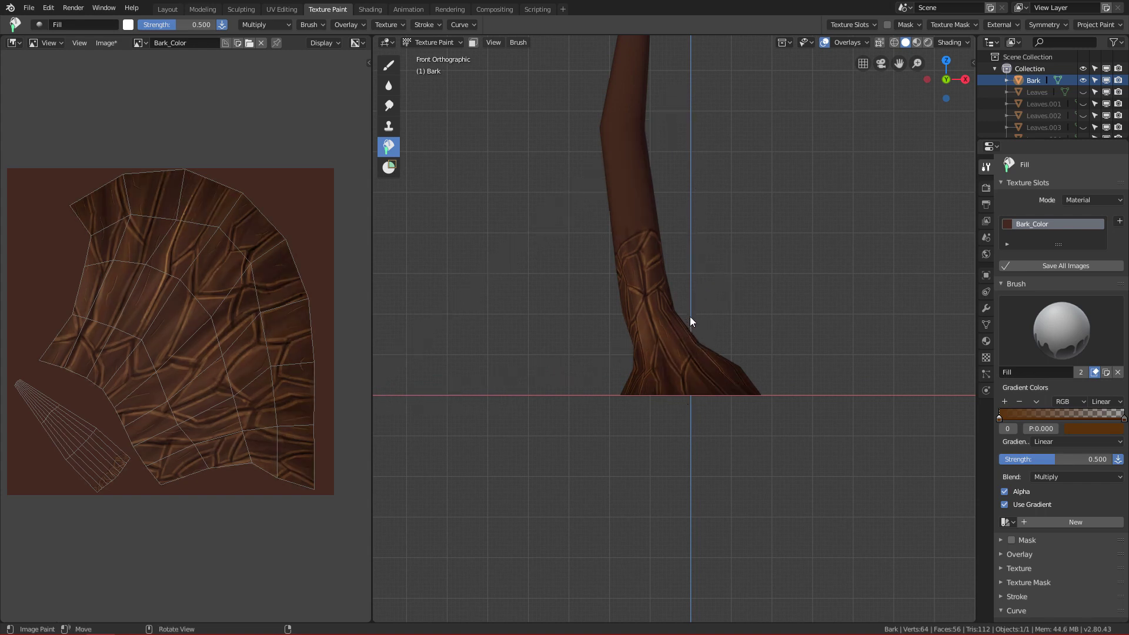
{"action": "key", "text": "ctrl+z"}
{"action": "left_click_drag", "start_coordinate": [691, 407], "coordinate": [682, 306]}
{"action": "key", "text": "ctrl+z"}
{"action": "left_click_drag", "start_coordinate": [694, 399], "coordinate": [698, 278]}
Set the Fill blend mode to Screen and brighten the upper trunk with a gradient fading down towards the root flare
{"action": "middle_click_drag", "start_coordinate": [780, 320], "coordinate": [638, 415], "text": "alt"}
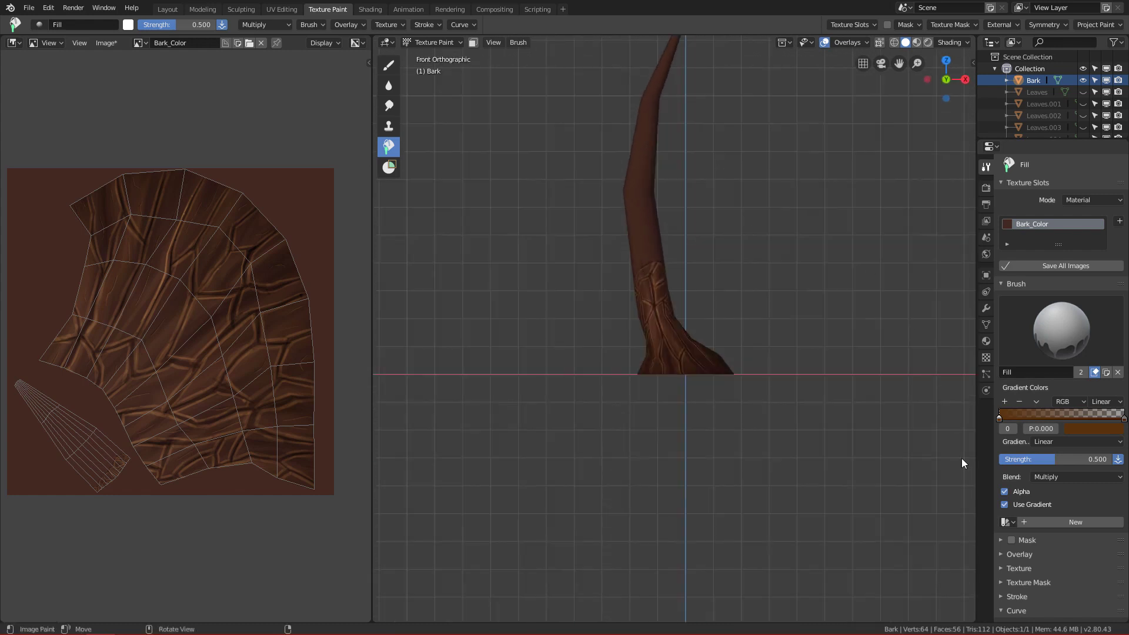
{"action": "left_click", "coordinate": [1055, 475]}
{"action": "left_click", "coordinate": [1055, 476]}
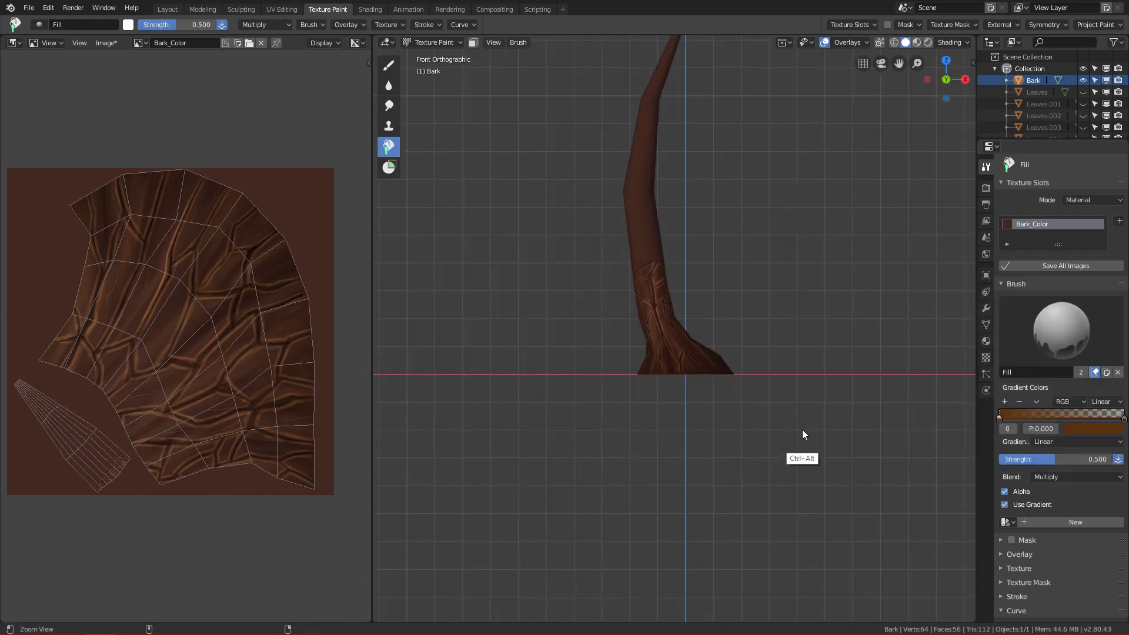
{"action": "mouse_move", "coordinate": [801, 430]}
{"action": "middle_mouse_down", "text": "ctrl+alt"}
{"action": "mouse_move", "coordinate": [774, 365]}
{"action": "mouse_move", "coordinate": [756, 411]}
{"action": "mouse_move", "coordinate": [766, 355]}
{"action": "mouse_move", "coordinate": [784, 420]}
{"action": "middle_mouse_up", "text": "ctrl+alt"}
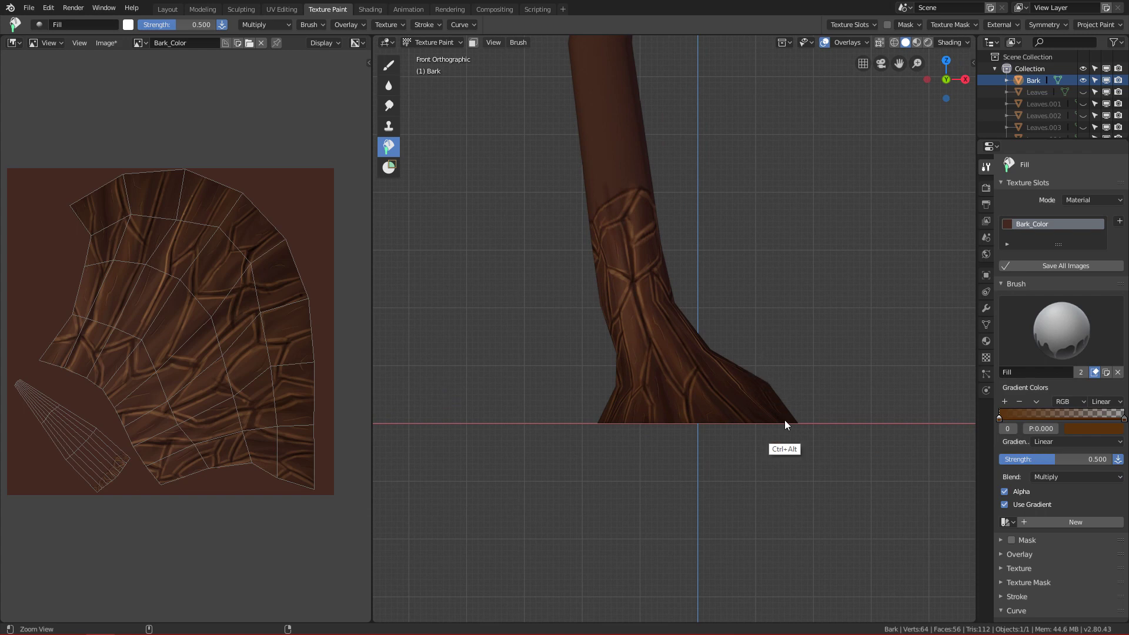
{"action": "left_click", "coordinate": [1063, 475]}
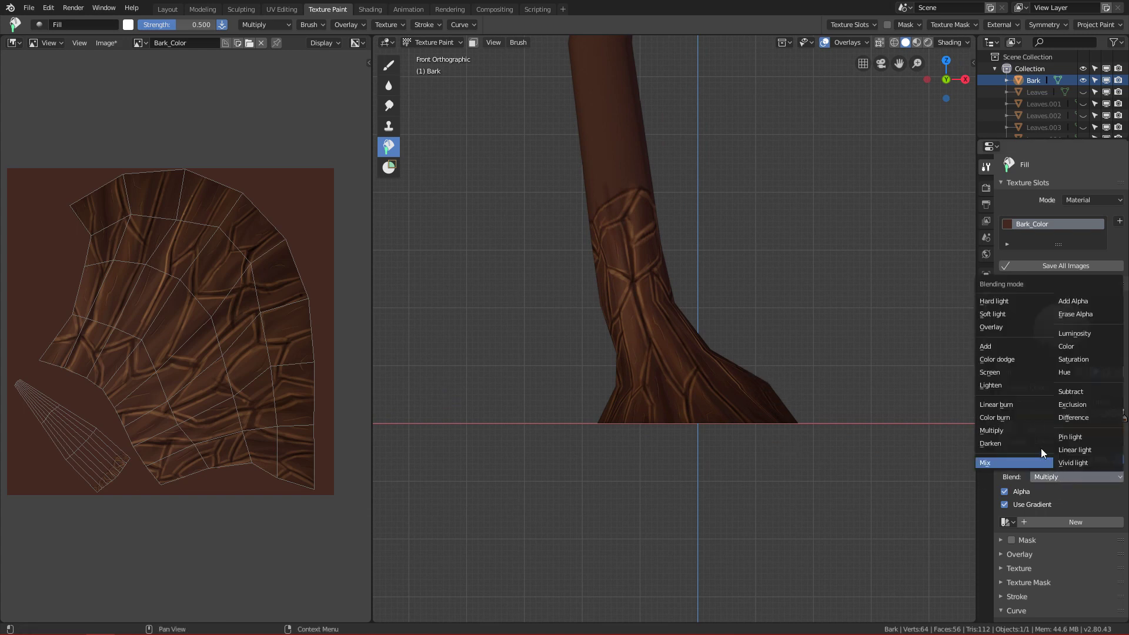
{"action": "left_click", "coordinate": [1005, 373]}
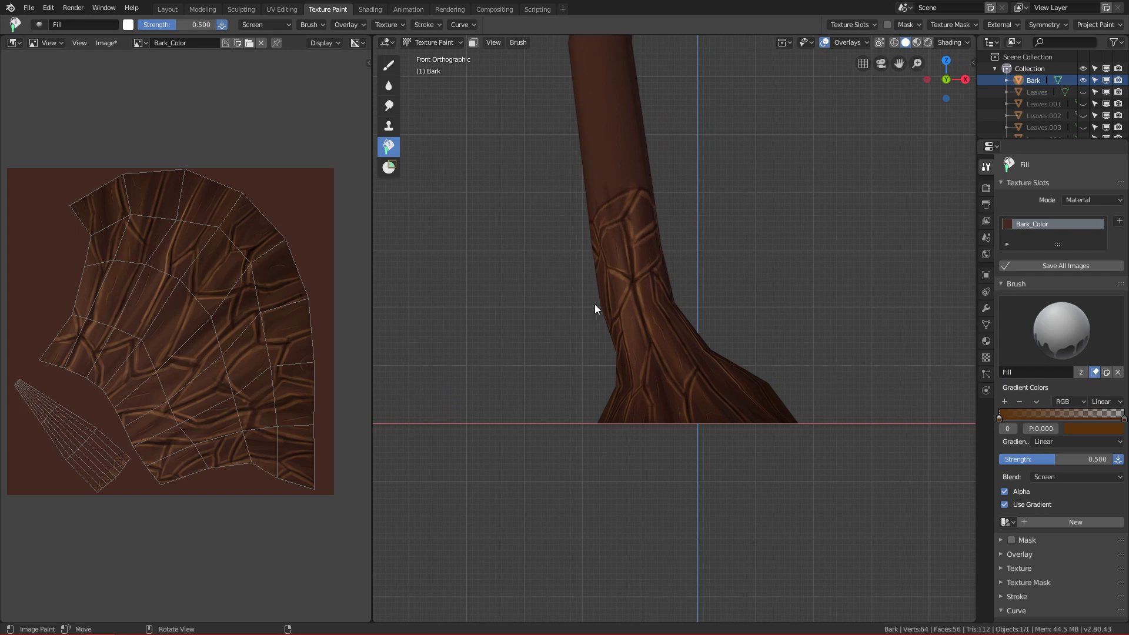
{"action": "left_click_drag", "start_coordinate": [634, 232], "coordinate": [656, 347]}
{"action": "key", "text": "ctrl+z"}
{"action": "left_click_drag", "start_coordinate": [644, 217], "coordinate": [657, 323]}
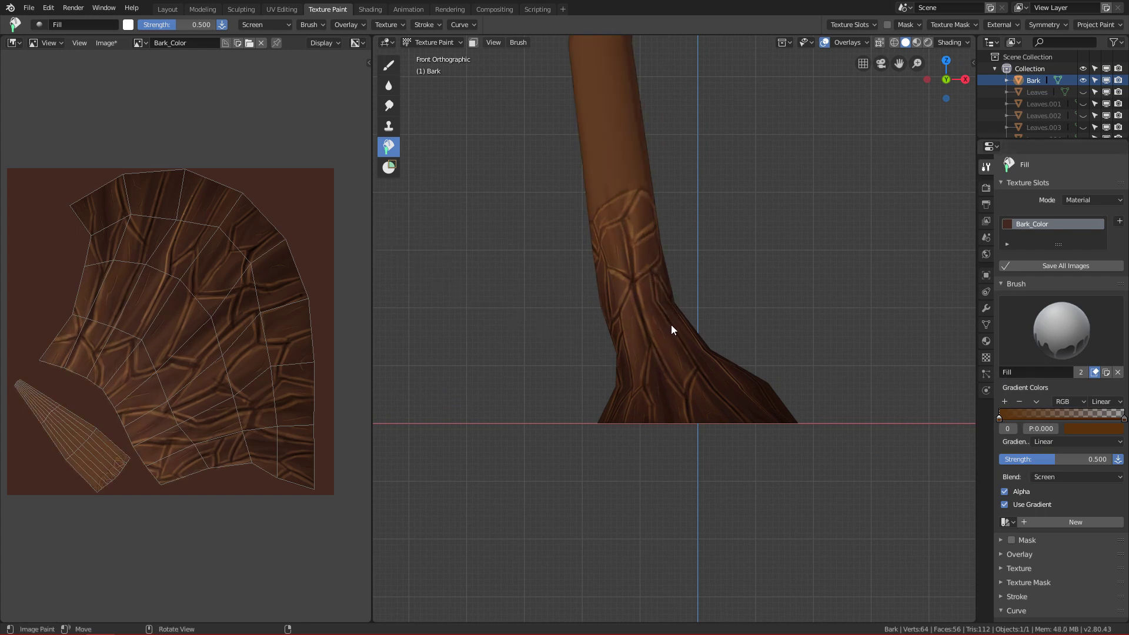
Switch the bark from Texture Paint to Object Mode and unhide all the leaf layers
{"action": "mouse_move", "coordinate": [715, 263]}
{"action": "left_mouse_down", "text": "ctrl+alt"}
{"action": "mouse_move", "coordinate": [752, 329]}
{"action": "mouse_move", "coordinate": [652, 333]}
{"action": "mouse_move", "coordinate": [632, 349]}
{"action": "mouse_move", "coordinate": [715, 418]}
{"action": "mouse_move", "coordinate": [691, 353]}
{"action": "mouse_move", "coordinate": [698, 429]}
{"action": "mouse_move", "coordinate": [763, 389]}
{"action": "mouse_move", "coordinate": [693, 360]}
{"action": "mouse_move", "coordinate": [587, 246]}
{"action": "left_mouse_up", "text": "ctrl+alt"}
{"action": "left_click_drag", "start_coordinate": [688, 326], "coordinate": [708, 420], "text": "alt"}
{"action": "key", "text": "grave"}
{"action": "left_click", "coordinate": [601, 325]}
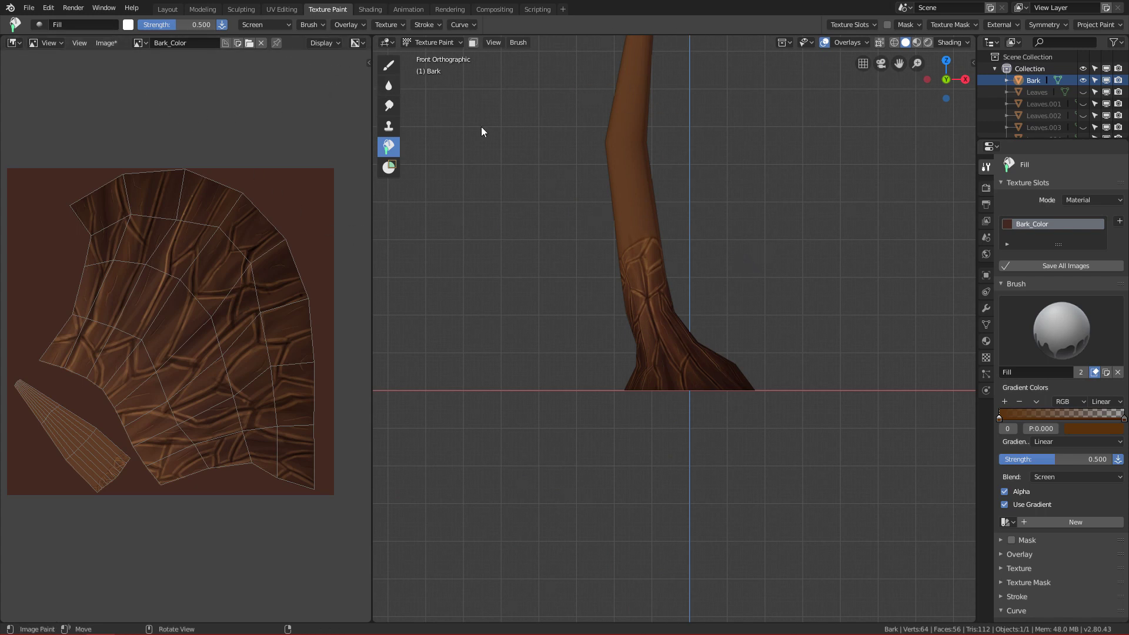
{"action": "key", "text": "ctrl+Tab"}
{"action": "left_click", "coordinate": [637, 275]}
{"action": "key", "text": "ctrl+Tab"}
{"action": "left_click", "coordinate": [519, 278]}
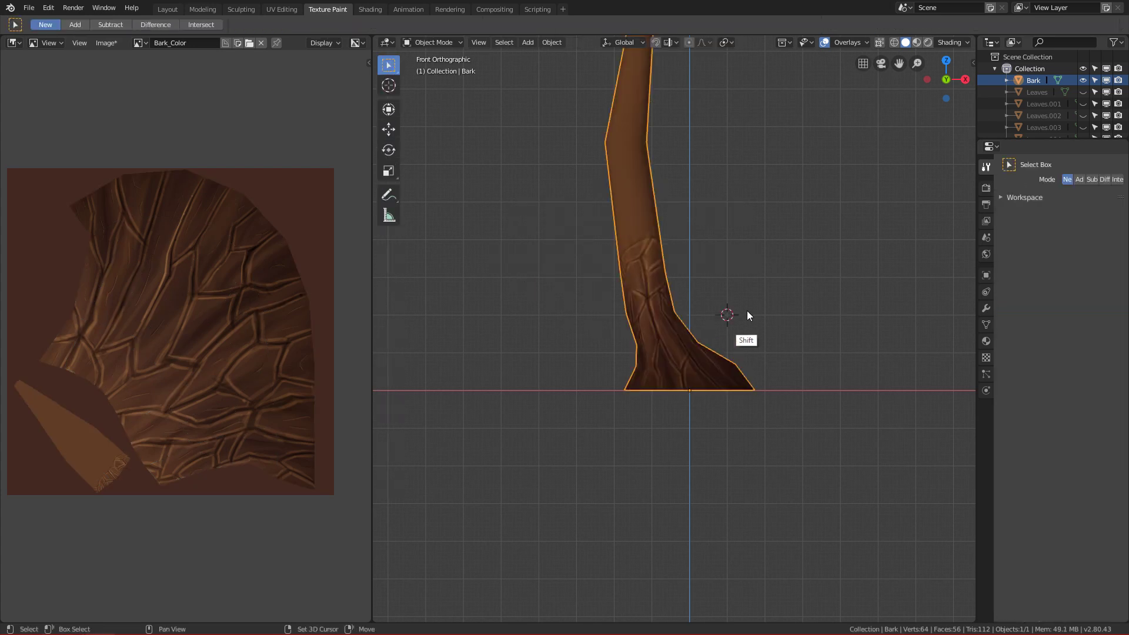
{"action": "key", "text": "alt+h"}
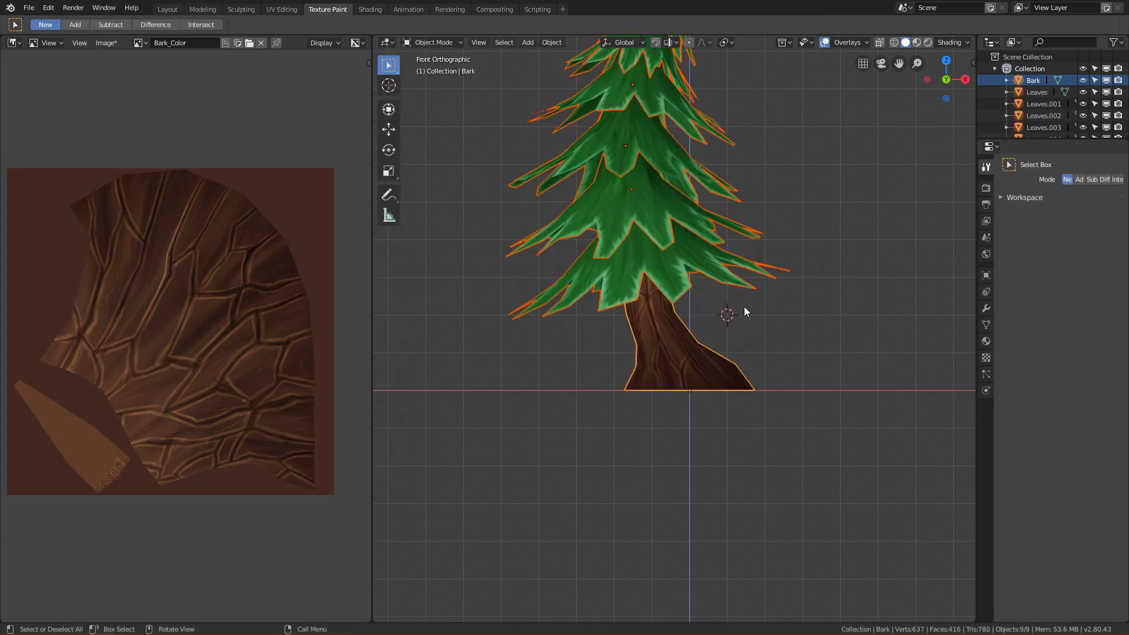
Deselect everything, preview the whole tree in LookDev shading, and return the viewport to Solid shading
{"action": "middle_click_drag", "start_coordinate": [744, 337], "coordinate": [767, 392]}
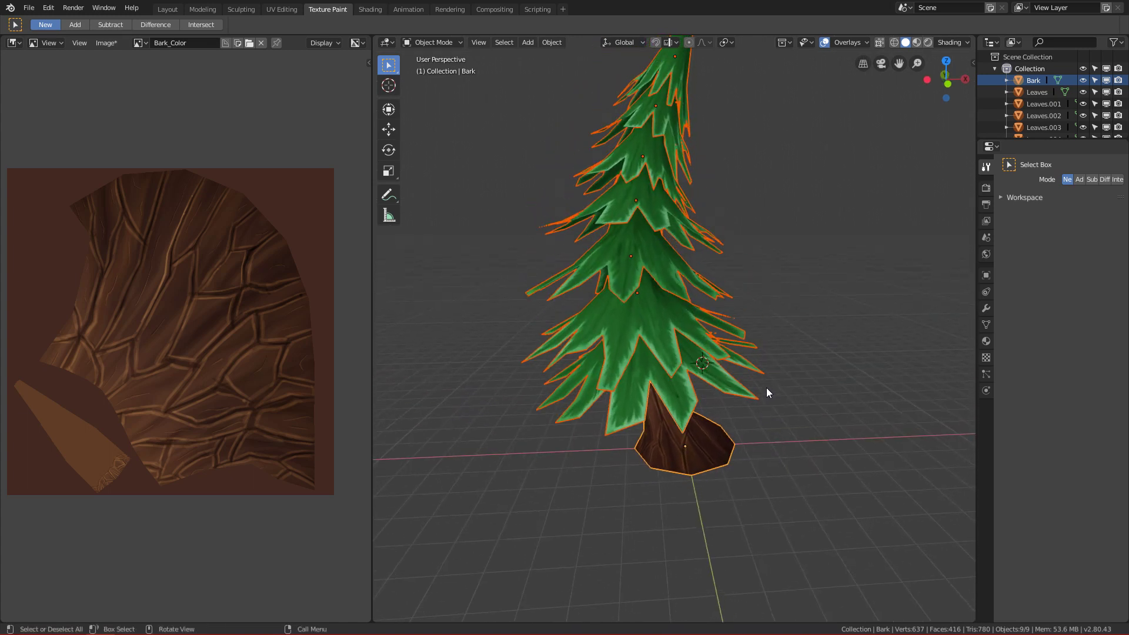
{"action": "left_click", "coordinate": [916, 42]}
{"action": "middle_click_drag", "start_coordinate": [799, 407], "coordinate": [788, 449], "text": "shift"}
{"action": "mouse_move", "coordinate": [788, 449]}
{"action": "left_mouse_down", "text": "alt"}
{"action": "mouse_move", "coordinate": [793, 466]}
{"action": "mouse_move", "coordinate": [792, 438]}
{"action": "left_mouse_up", "text": "alt"}
{"action": "left_click", "coordinate": [796, 458]}
{"action": "middle_click_drag", "start_coordinate": [791, 439], "coordinate": [742, 484]}
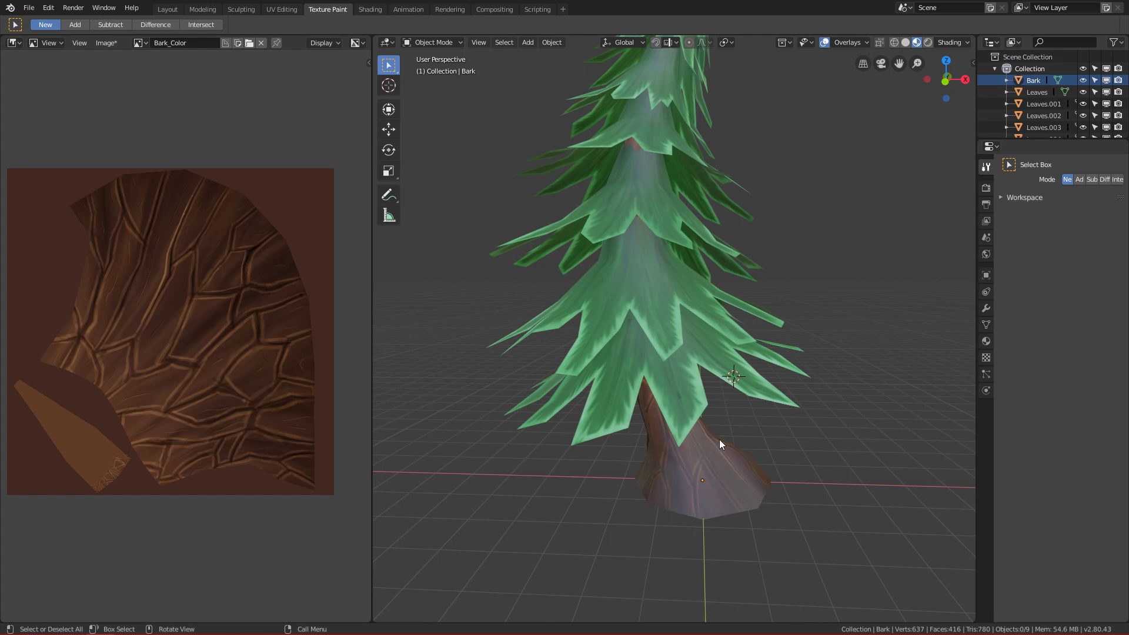
{"action": "left_click", "coordinate": [906, 43]}
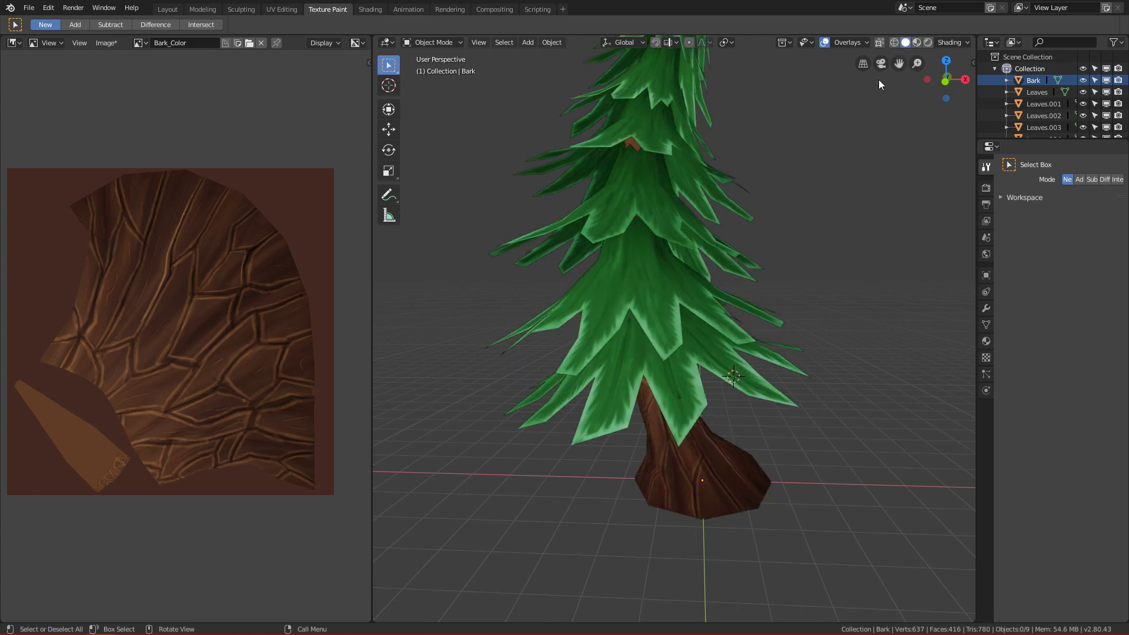
Save the painted Bark_Color image
{"action": "scroll", "coordinate": [768, 333], "scroll_direction": "down", "scroll_amount": 1}
{"action": "middle_click_drag", "start_coordinate": [768, 340], "coordinate": [642, 342]}
{"action": "left_click", "coordinate": [106, 43]}
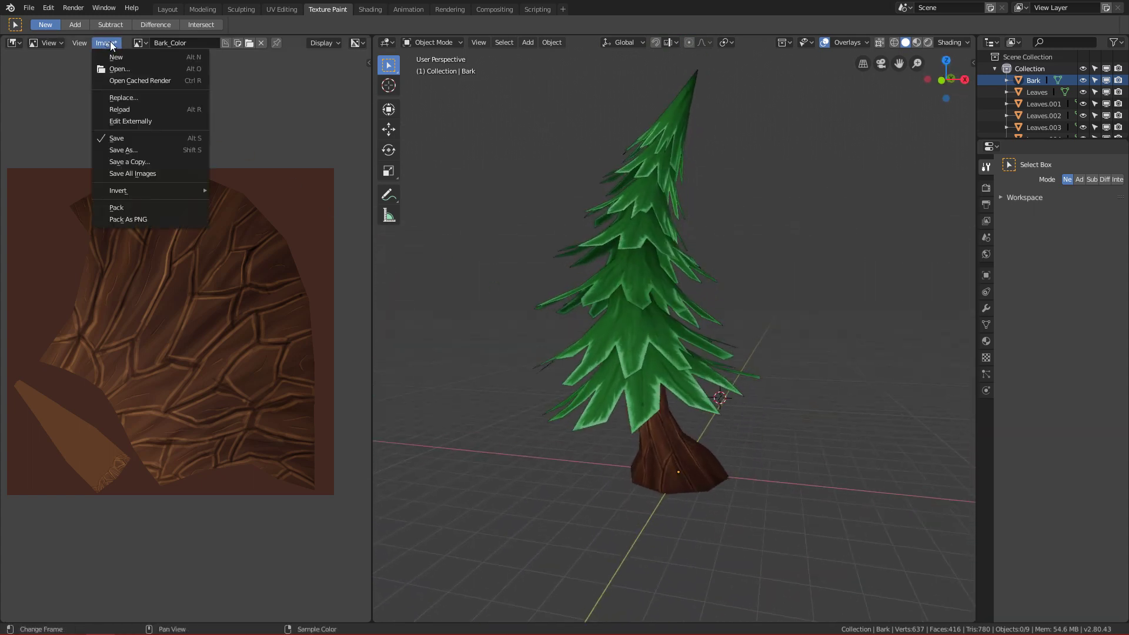
{"action": "left_click", "coordinate": [171, 137]}
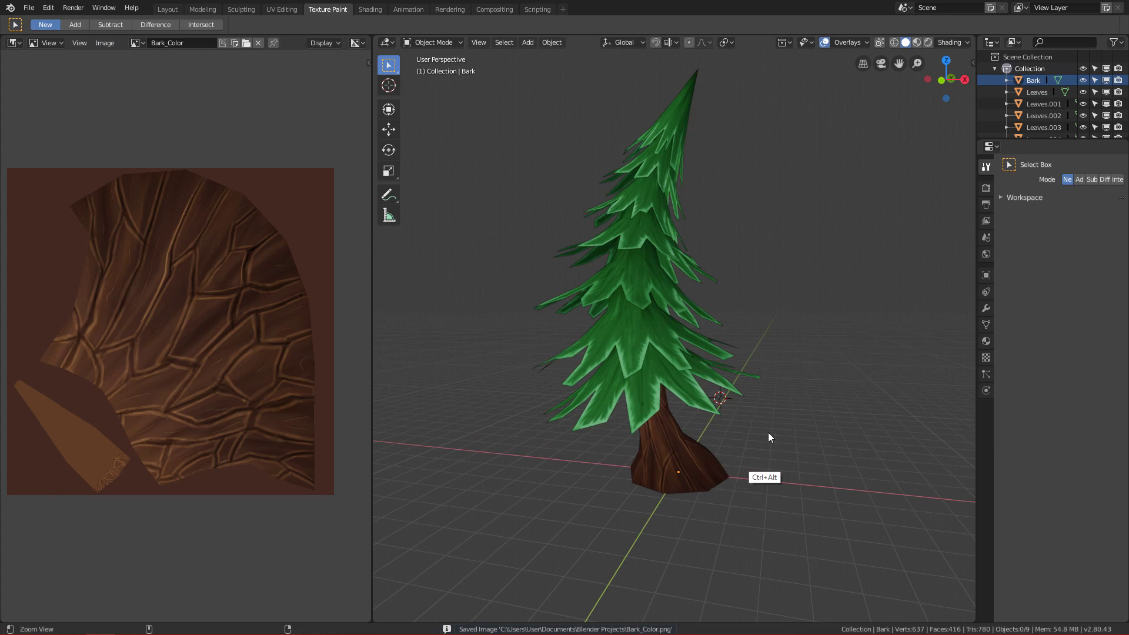
Frame the complete tree in the front view and save the Tree_Tutorial.blend file
{"action": "middle_click_drag", "start_coordinate": [767, 432], "coordinate": [738, 468]}
{"action": "middle_click_drag", "start_coordinate": [518, 133], "coordinate": [772, 352], "text": "alt"}
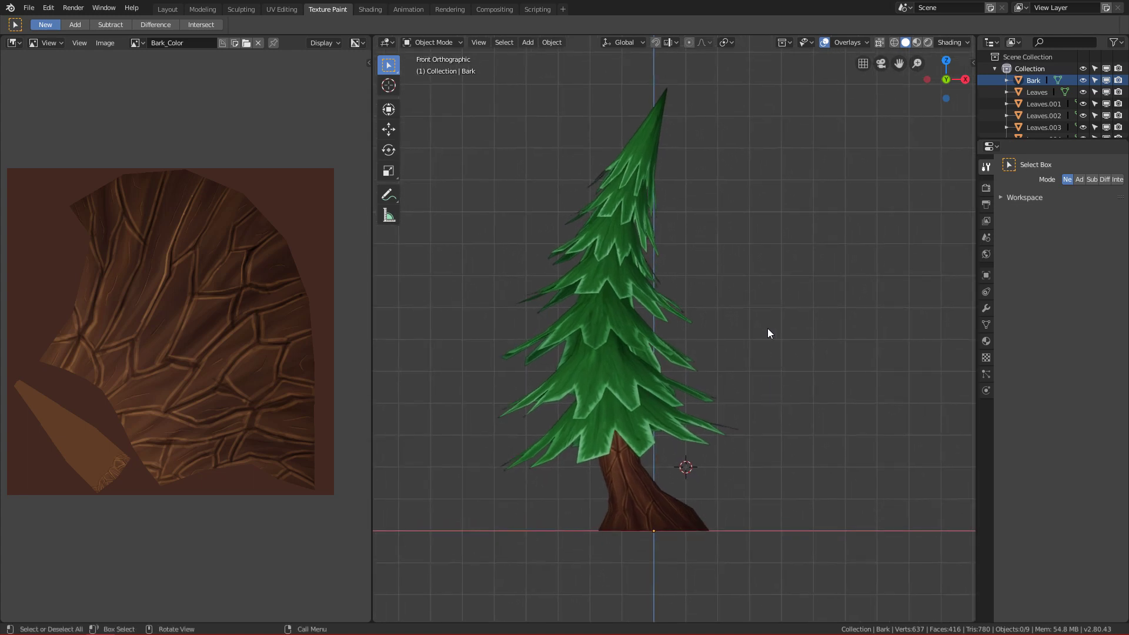
{"action": "middle_click_drag", "start_coordinate": [768, 398], "coordinate": [738, 406], "text": "alt"}
{"action": "key", "text": "KP_1"}
{"action": "mouse_move", "coordinate": [705, 374]}
{"action": "left_mouse_down", "text": "ctrl+alt"}
{"action": "mouse_move", "coordinate": [695, 408]}
{"action": "mouse_move", "coordinate": [699, 395]}
{"action": "left_mouse_up", "text": "ctrl+alt"}
{"action": "middle_click_drag", "start_coordinate": [700, 399], "coordinate": [709, 379], "text": "ctrl+alt"}
{"action": "key", "text": "ctrl+s"}
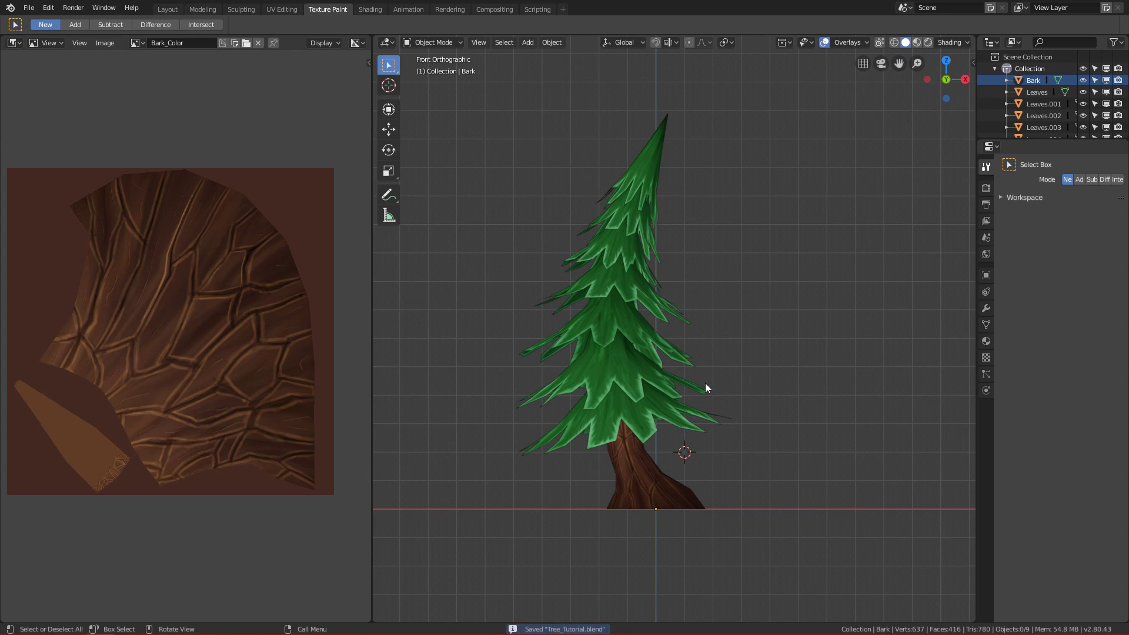